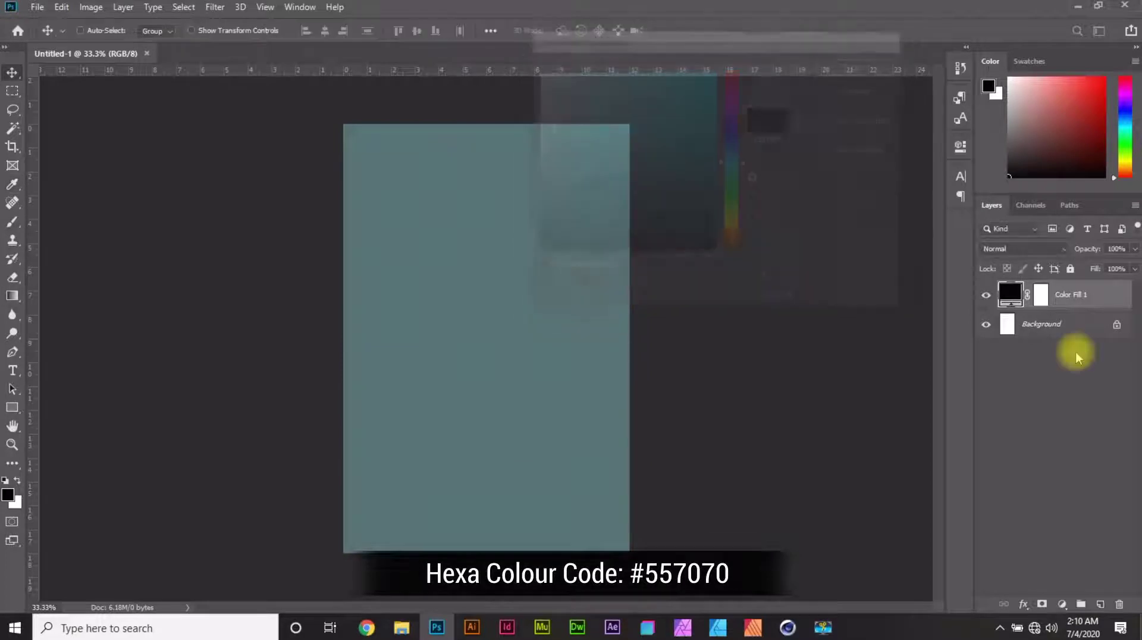
Place the stormy_sky_3_by_pelleron_stock_d22ear6 image as an embedded layer above the teal color fill.
{"action": "left_click", "coordinate": [38, 7]}
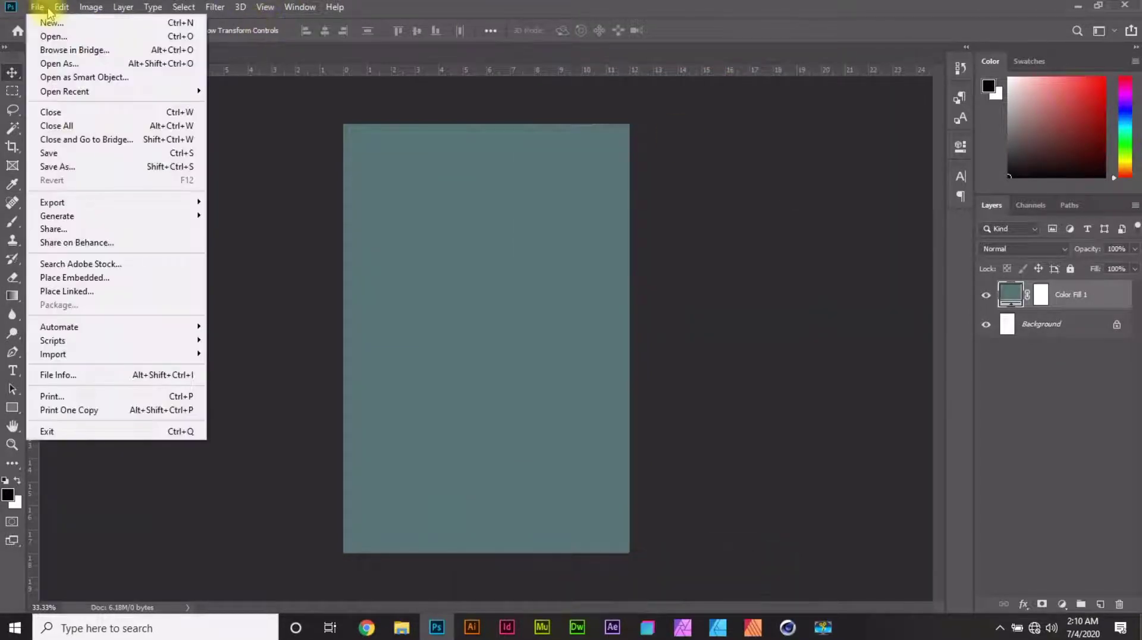
{"action": "left_click", "coordinate": [73, 278]}
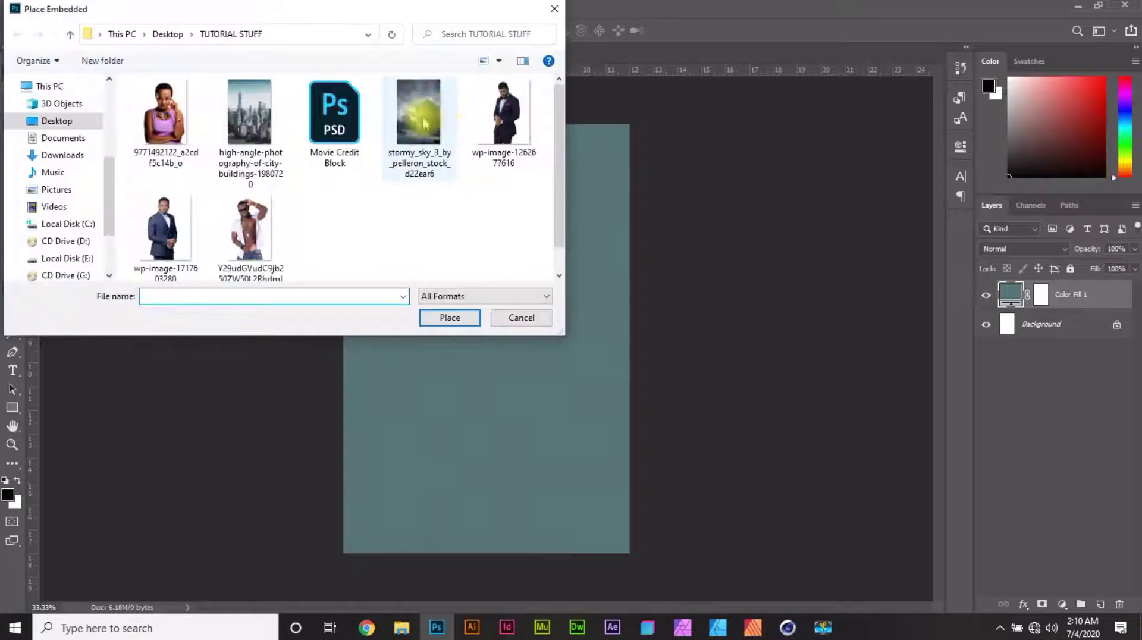
{"action": "double_click", "coordinate": [424, 123]}
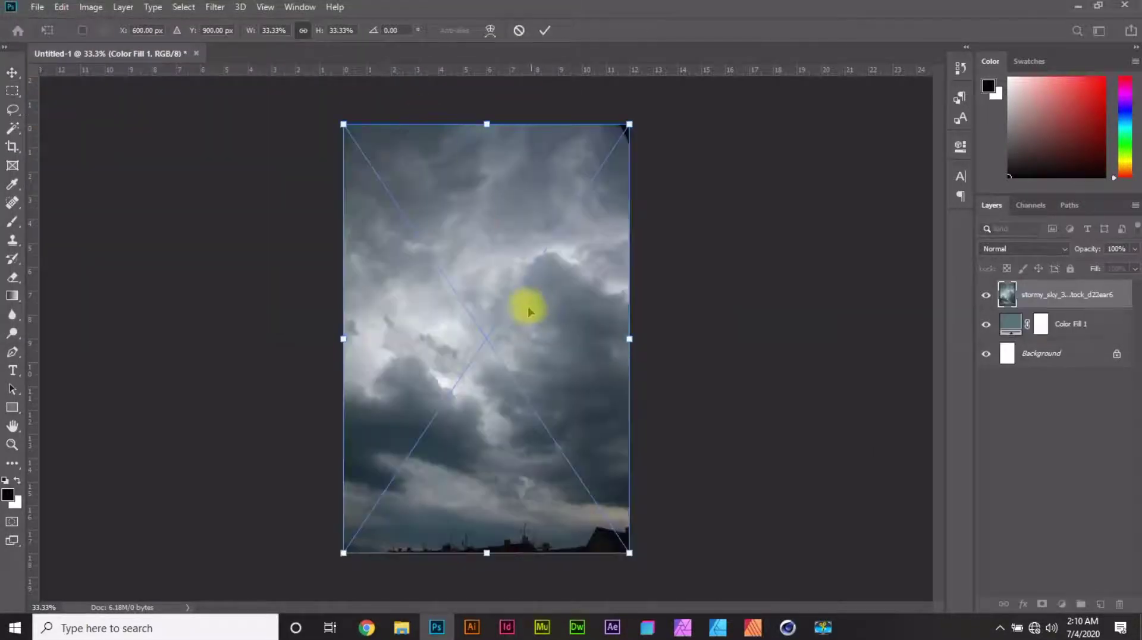
Scale the stormy sky to about 35.83%, centre it horizontally about 2 in below the canvas top, and set its blend mode to Soft Light.
{"action": "left_click_drag", "start_coordinate": [629, 553], "coordinate": [647, 581]}
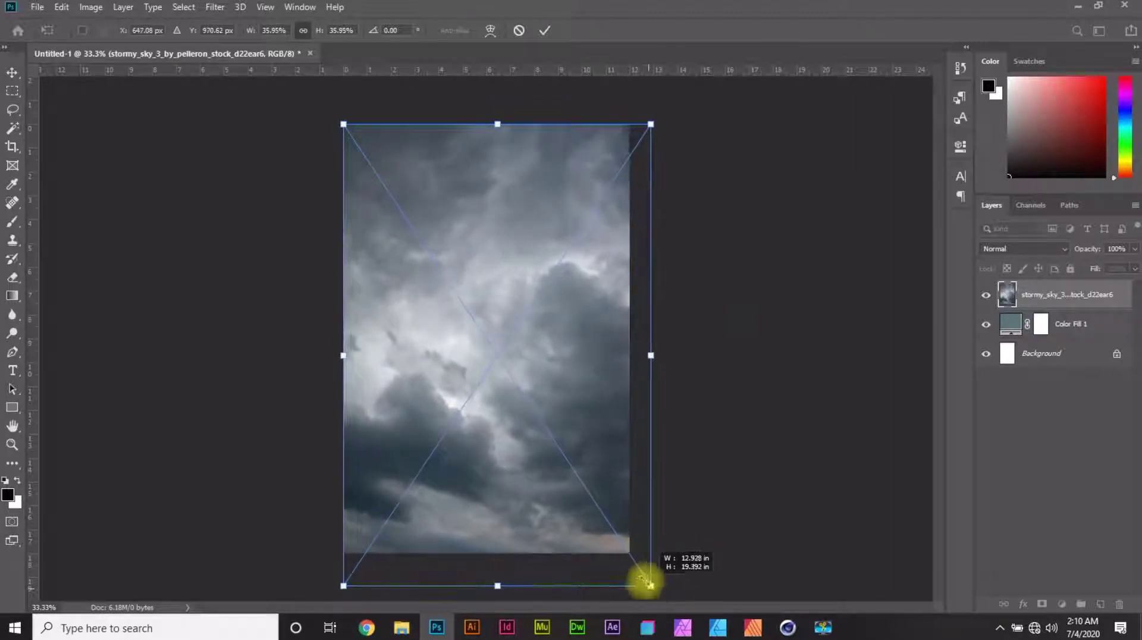
{"action": "left_click_drag", "start_coordinate": [498, 272], "coordinate": [492, 319]}
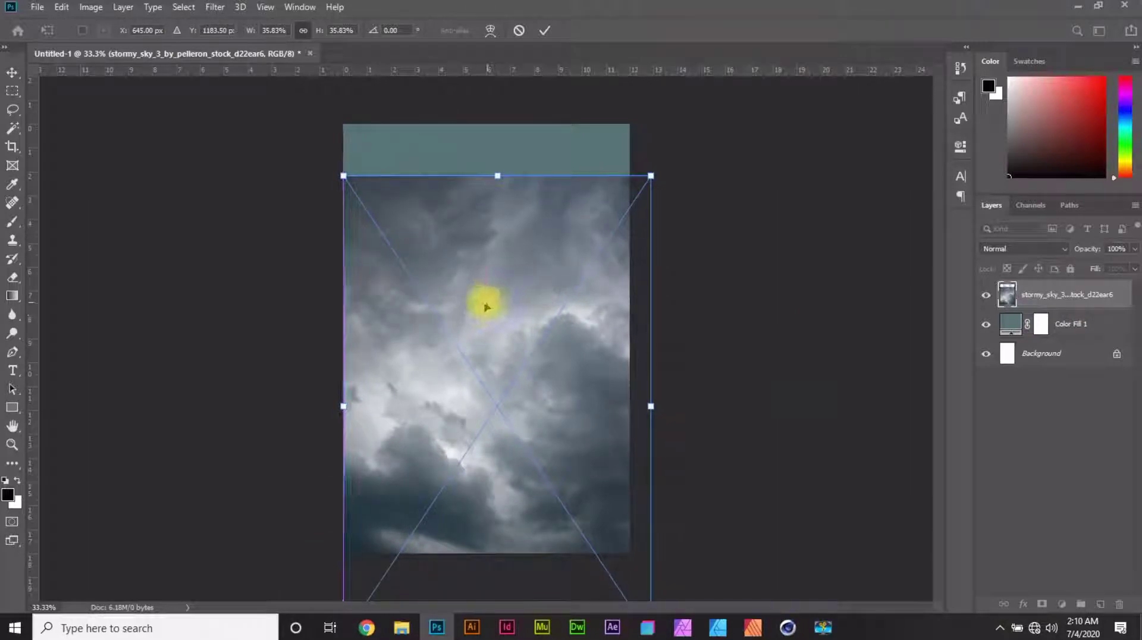
{"action": "left_click_drag", "start_coordinate": [486, 307], "coordinate": [483, 307]}
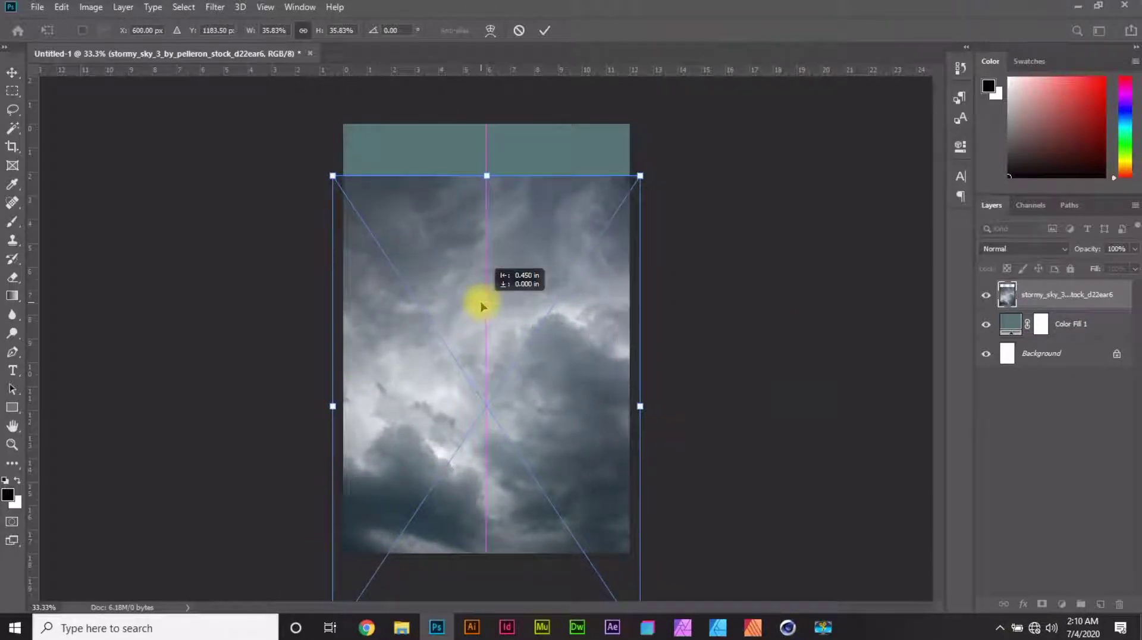
{"action": "left_click", "coordinate": [545, 31]}
{"action": "left_click", "coordinate": [1047, 249]}
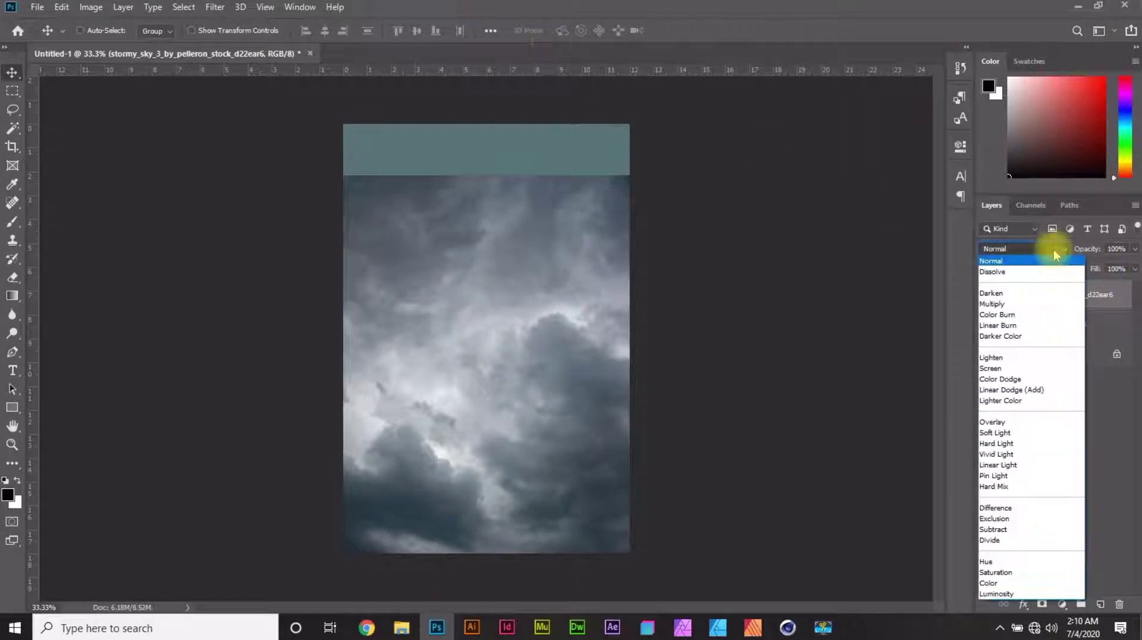
{"action": "left_click", "coordinate": [1003, 433]}
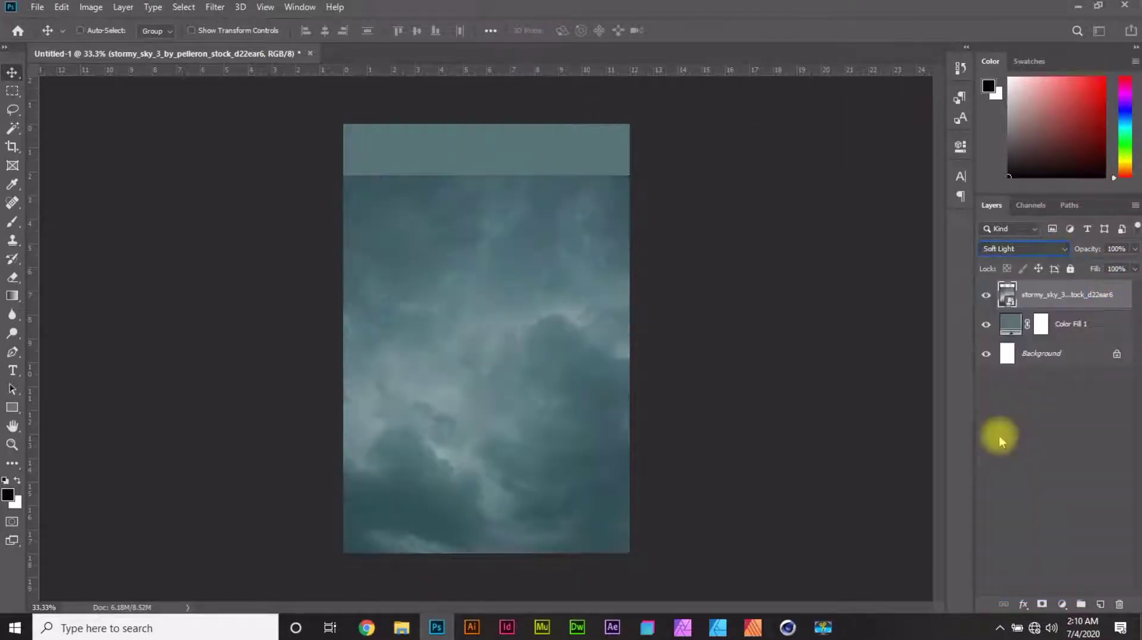
Add a Levels adjustment above the sky with black input 25, midtones 1.76 and white output 90, blended in Hard Light mode.
{"action": "left_click", "coordinate": [1062, 605]}
{"action": "left_click", "coordinate": [1051, 414]}
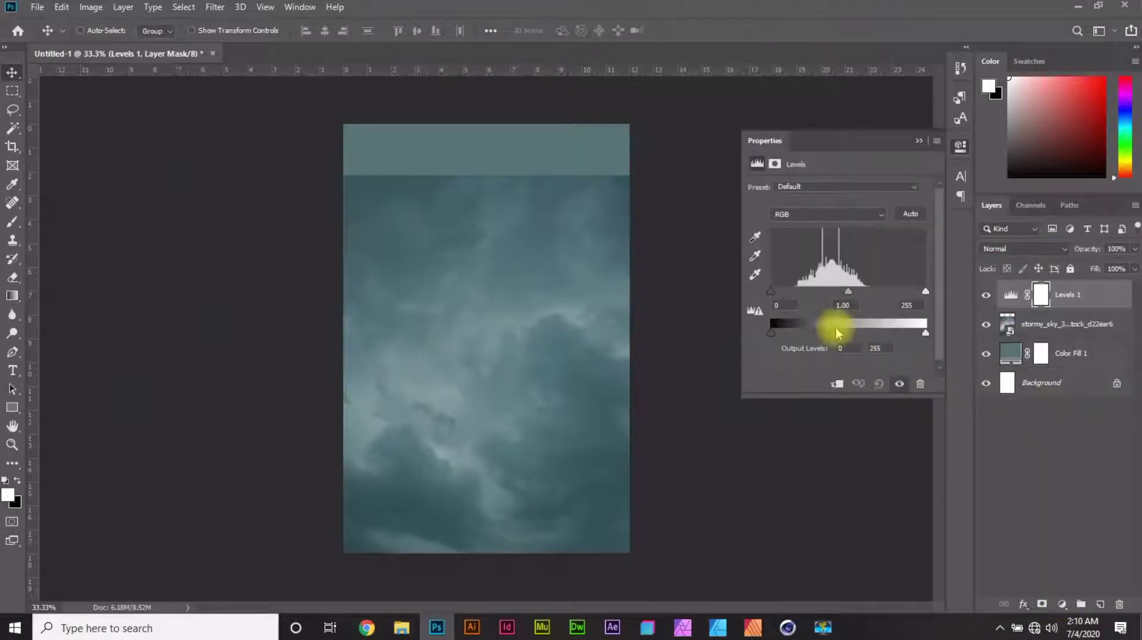
{"action": "left_click_drag", "start_coordinate": [849, 295], "coordinate": [819, 297]}
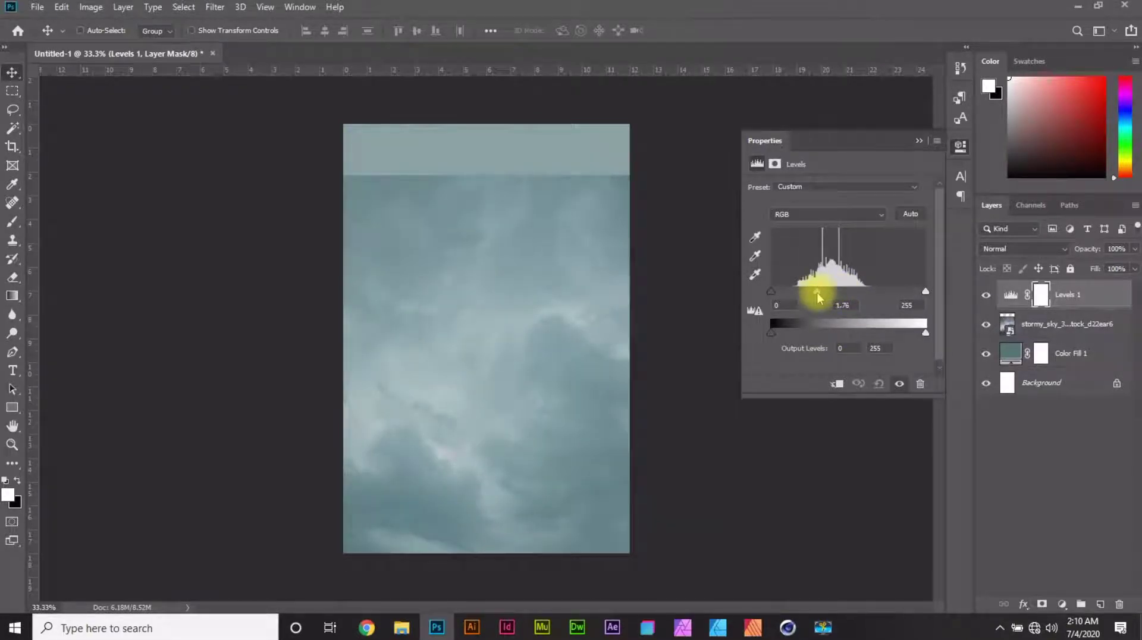
{"action": "left_click_drag", "start_coordinate": [777, 293], "coordinate": [788, 294]}
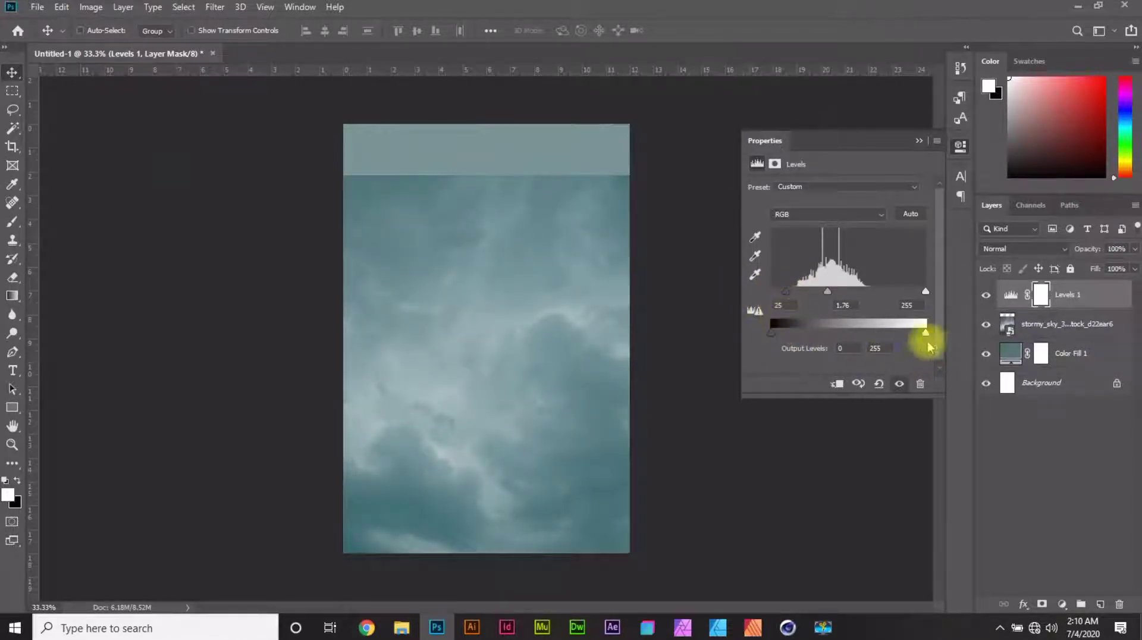
{"action": "left_click_drag", "start_coordinate": [927, 336], "coordinate": [830, 336]}
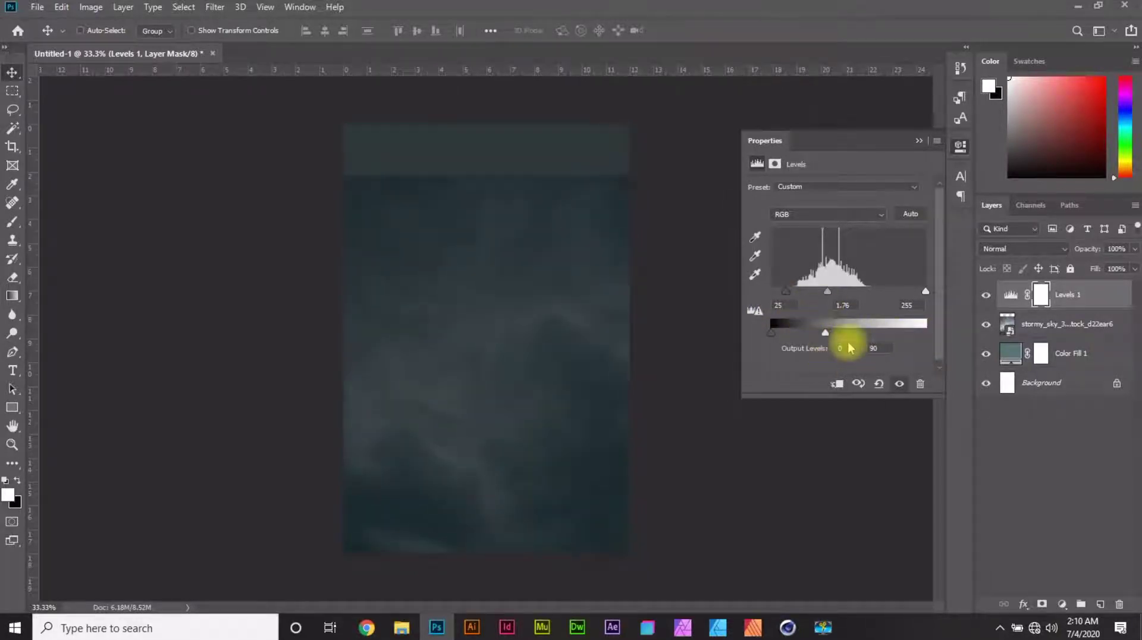
{"action": "left_click", "coordinate": [919, 140]}
{"action": "left_click", "coordinate": [1041, 249]}
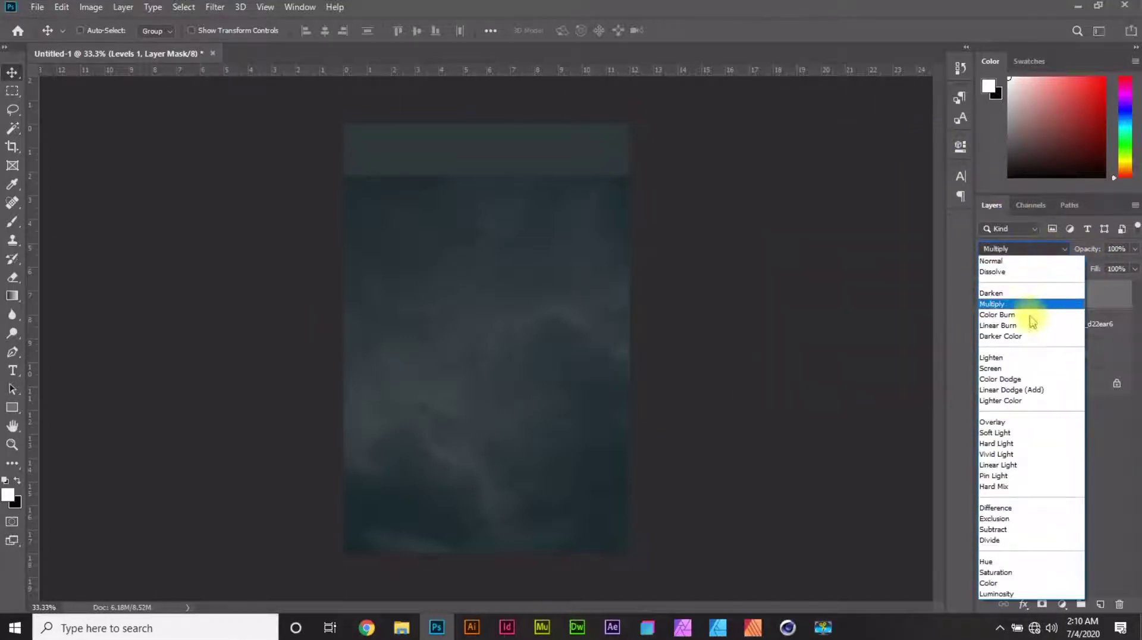
{"action": "left_click", "coordinate": [1000, 443]}
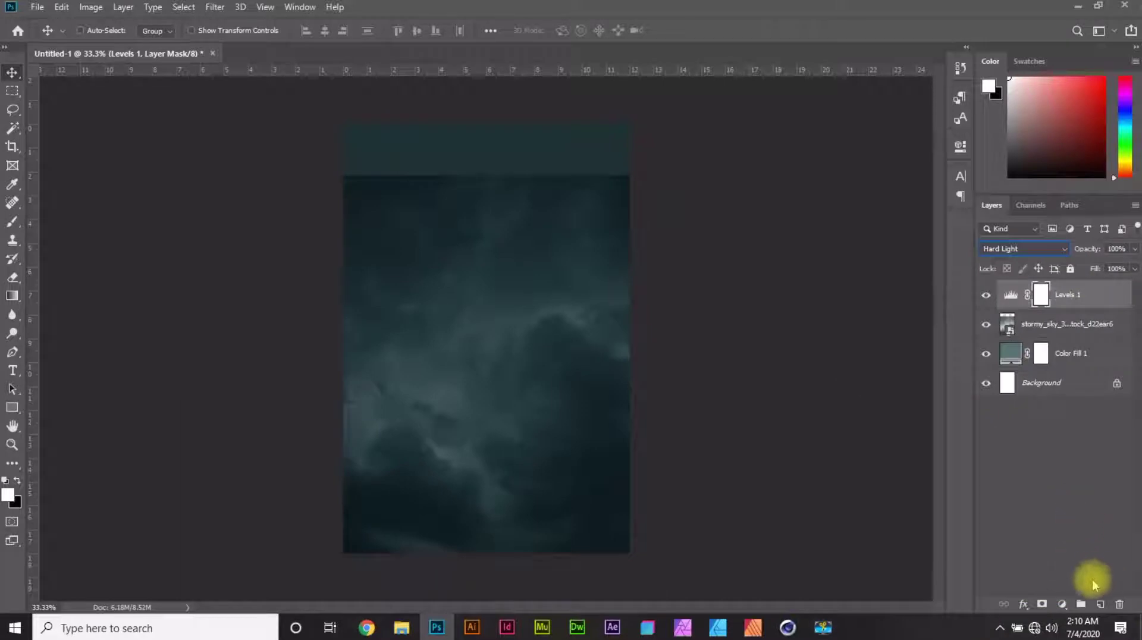
Add a Hue/Saturation adjustment with hue +8 and saturation -45, and set its blend mode to Saturation.
{"action": "left_click", "coordinate": [1062, 606]}
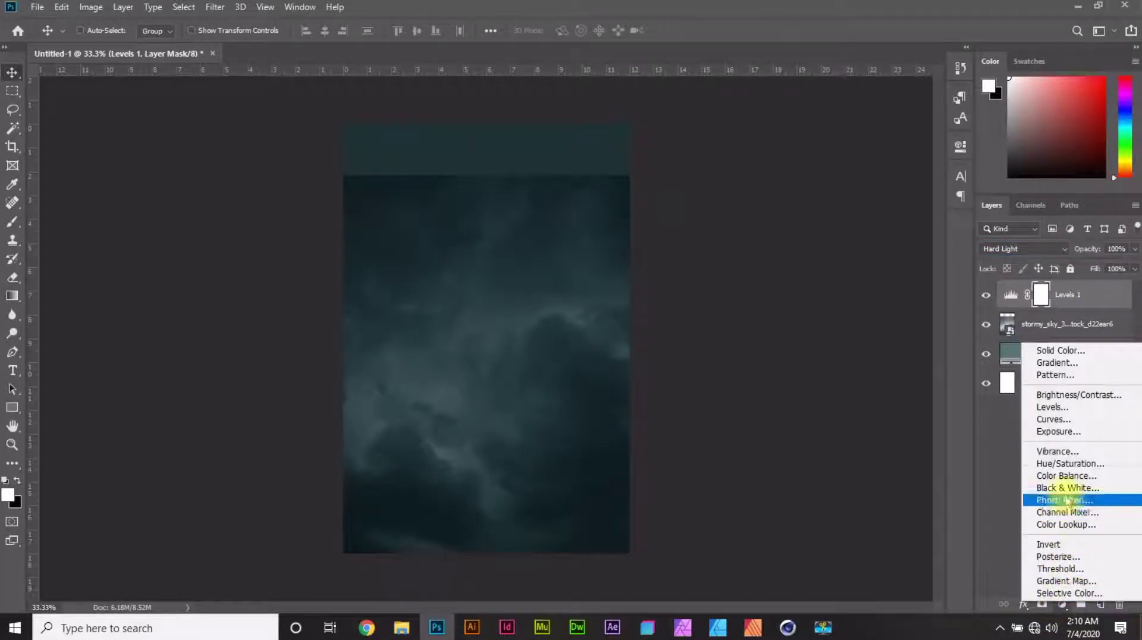
{"action": "left_click", "coordinate": [1050, 467]}
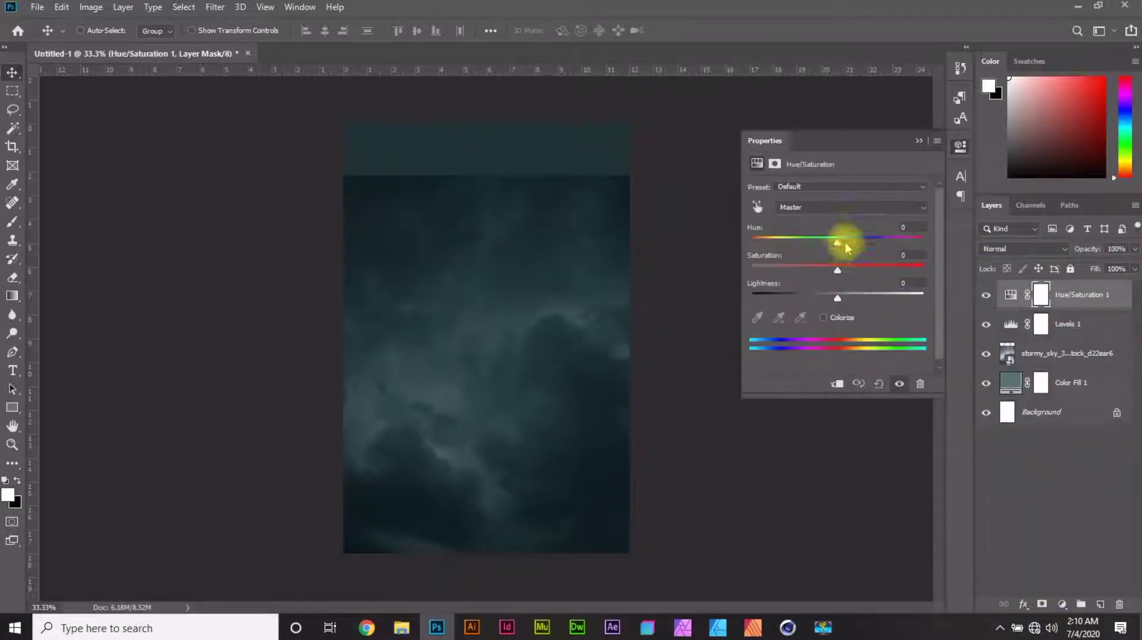
{"action": "left_click_drag", "start_coordinate": [838, 245], "coordinate": [813, 279]}
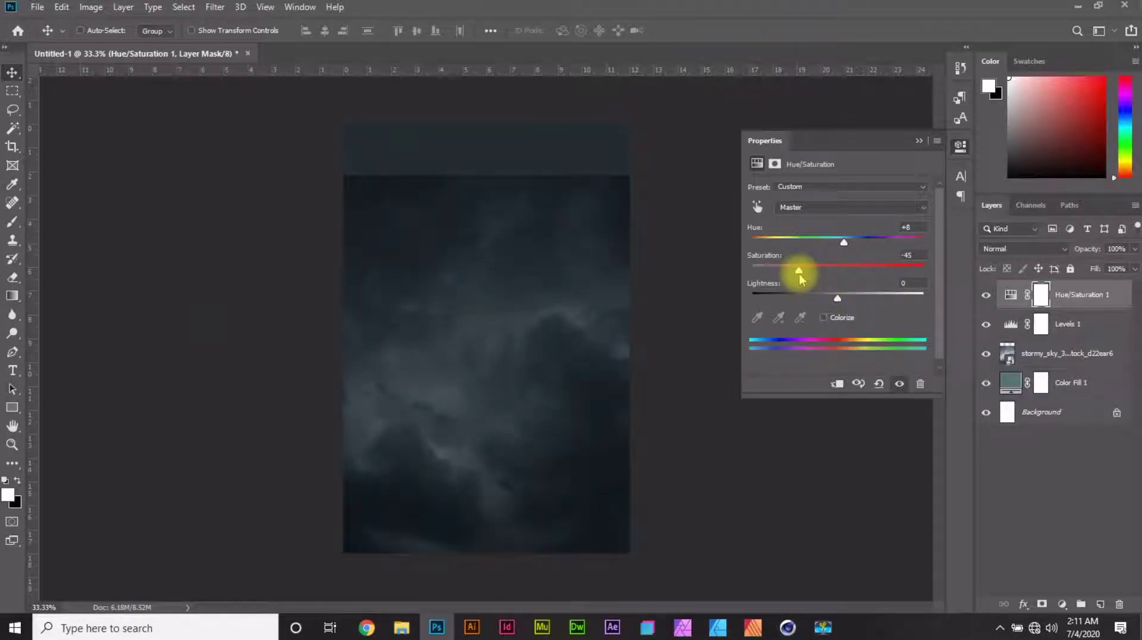
{"action": "left_click", "coordinate": [920, 141]}
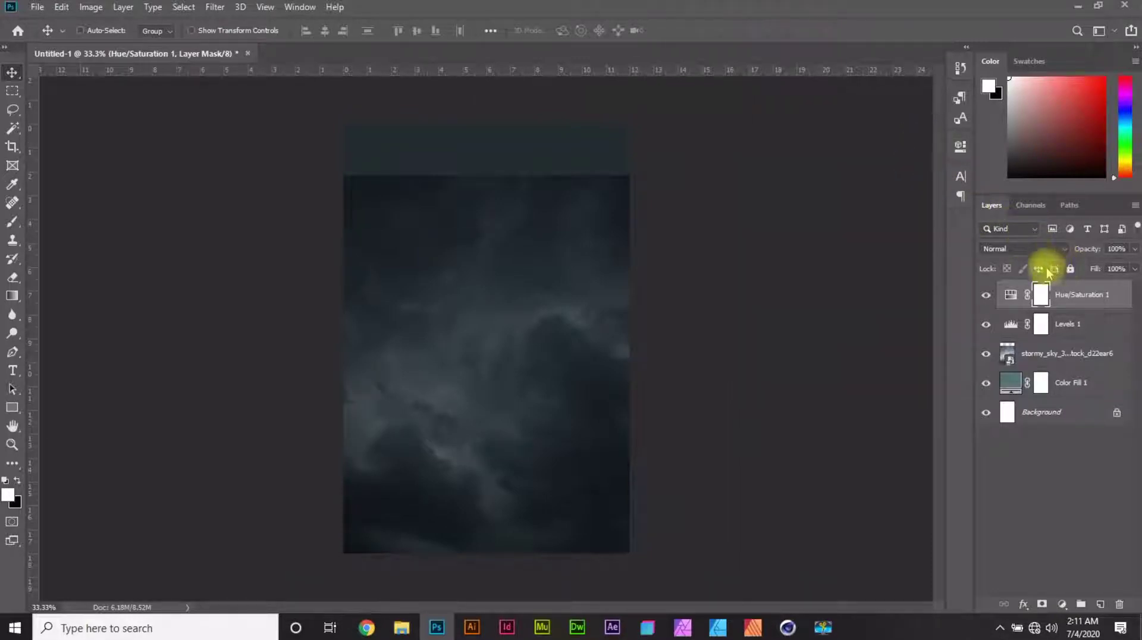
{"action": "left_click", "coordinate": [1023, 248]}
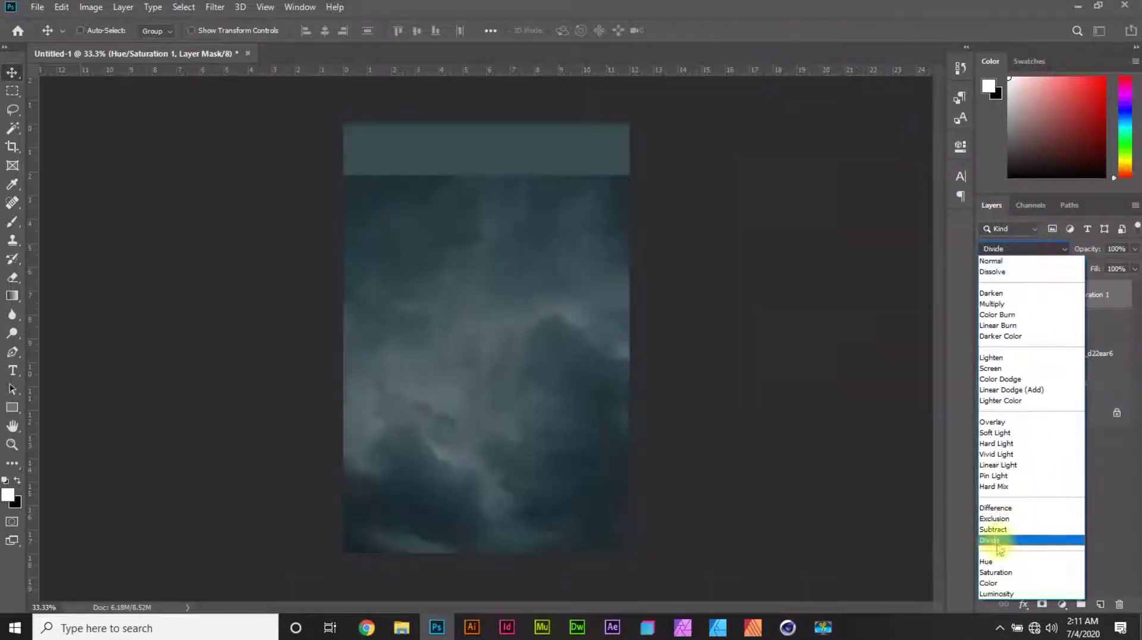
{"action": "left_click", "coordinate": [992, 573]}
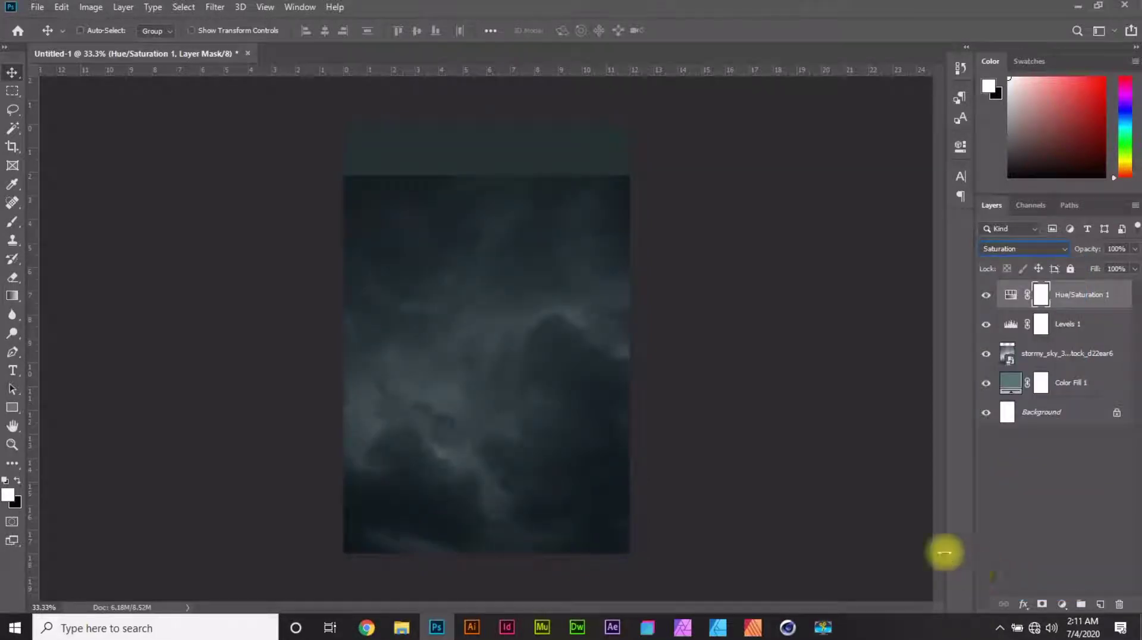
{"action": "left_click", "coordinate": [987, 295]}
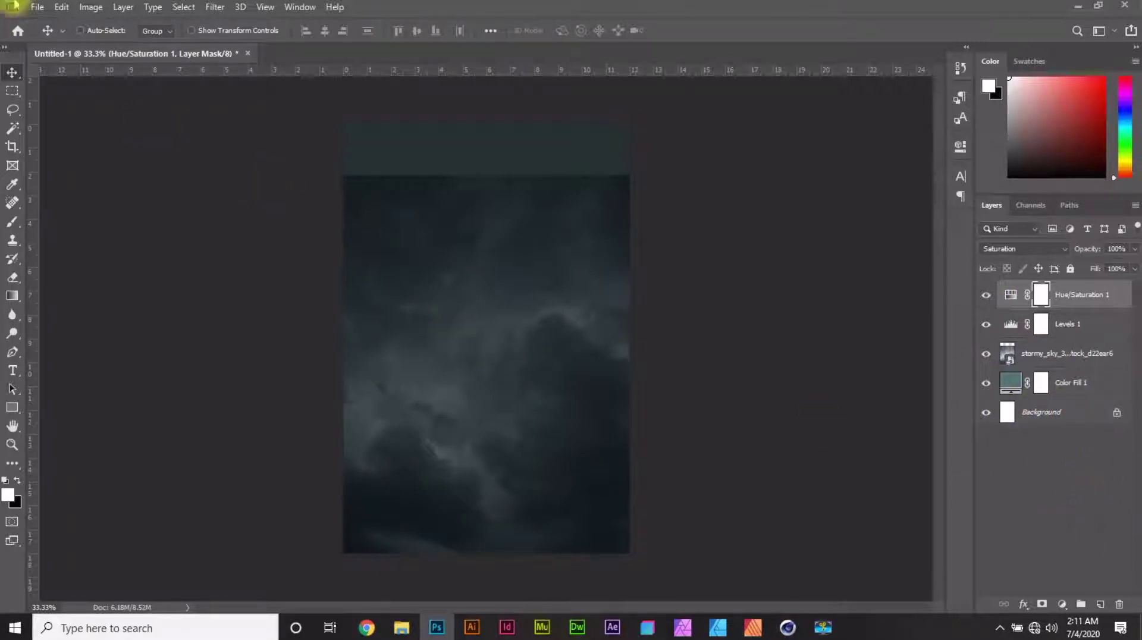
Place the high-angle-photography-of-city-buildings-1980720 image as an embedded layer above the adjustments.
{"action": "left_click", "coordinate": [29, 7]}
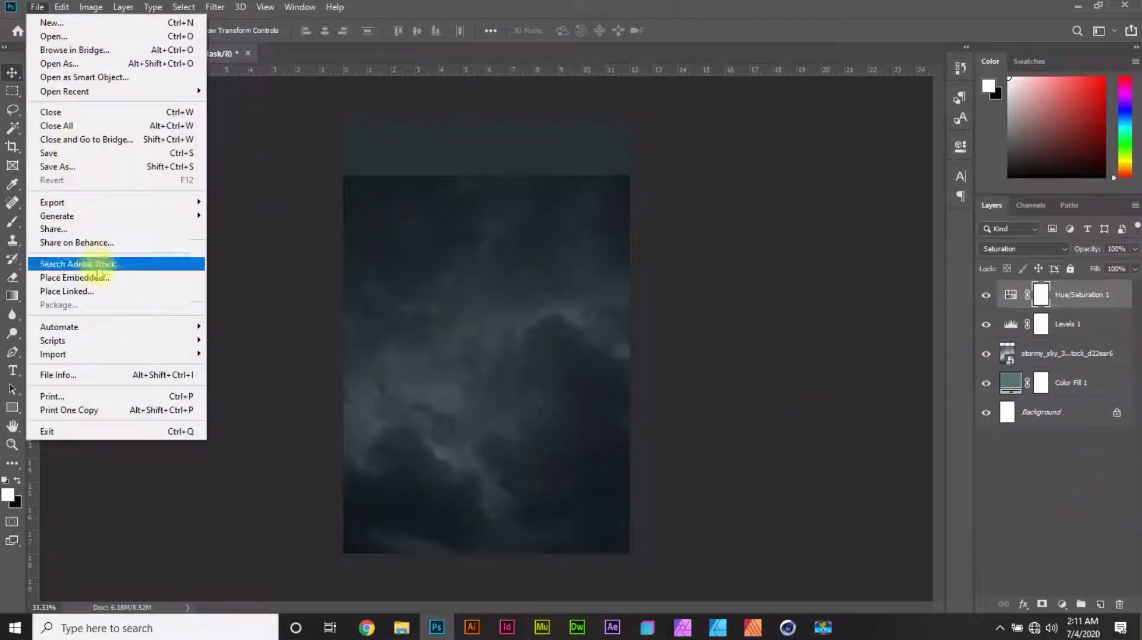
{"action": "left_click", "coordinate": [98, 279]}
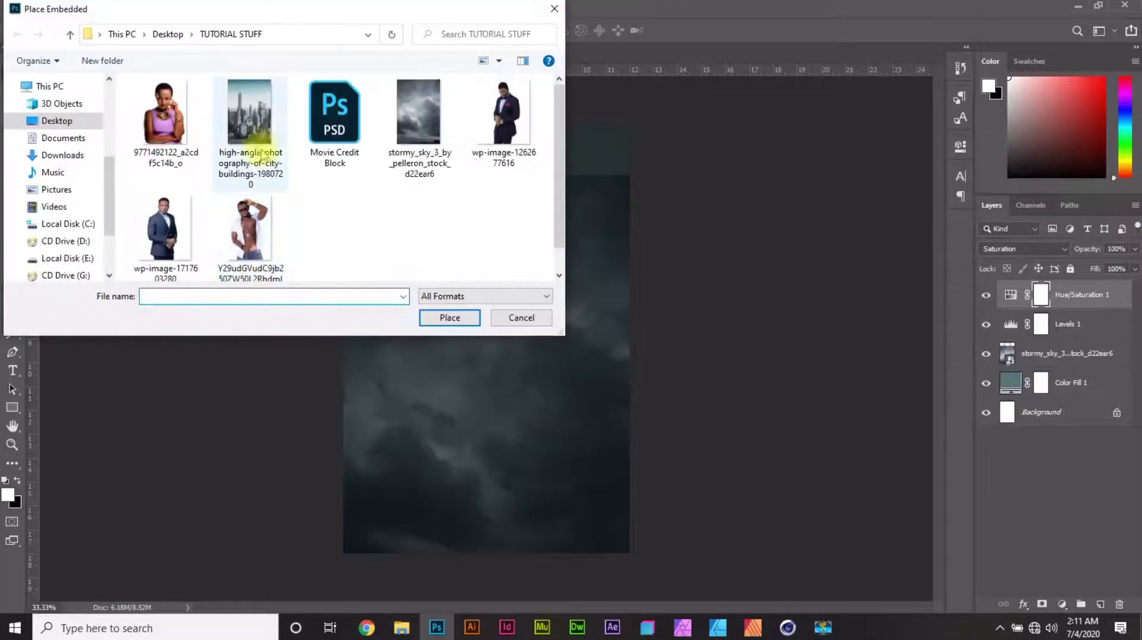
{"action": "left_click", "coordinate": [253, 124]}
{"action": "double_click", "coordinate": [262, 140]}
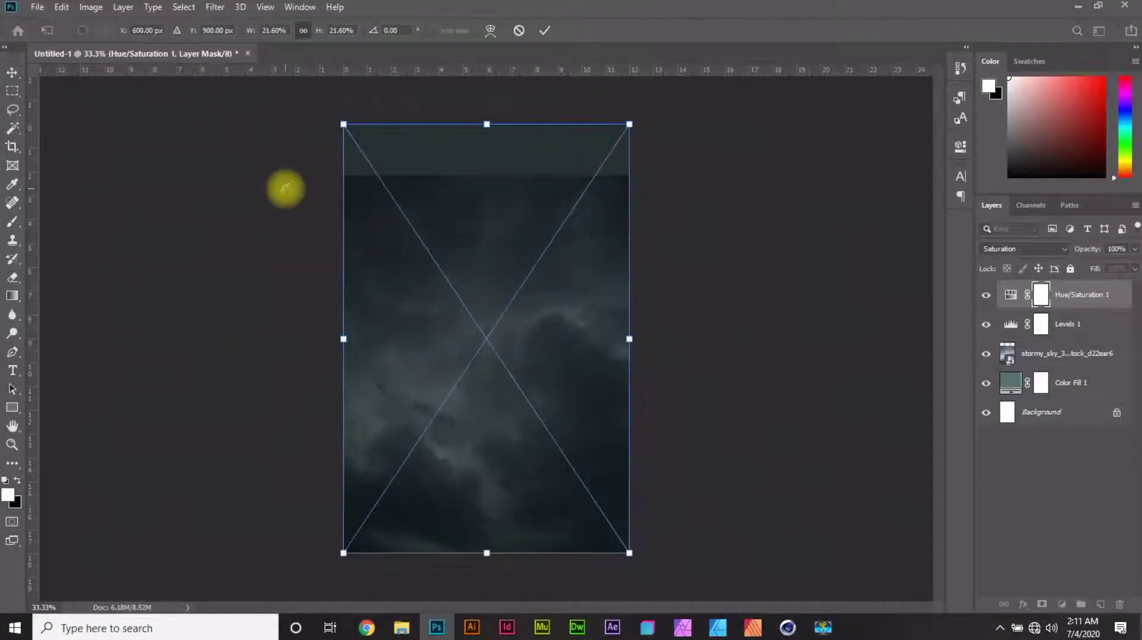
Scale the city buildings image to about 27.23% and move it up, leaving a strip of sky below it, at about X 539 px, Y 403 px.
{"action": "left_click_drag", "start_coordinate": [585, 388], "coordinate": [581, 301]}
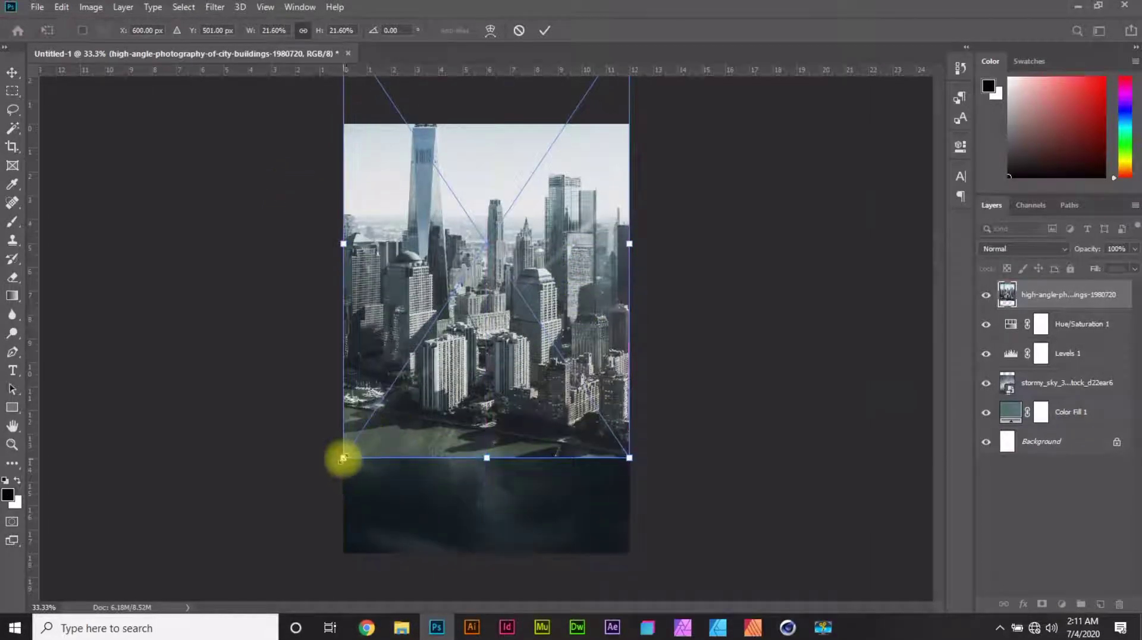
{"action": "left_click_drag", "start_coordinate": [343, 458], "coordinate": [305, 515]}
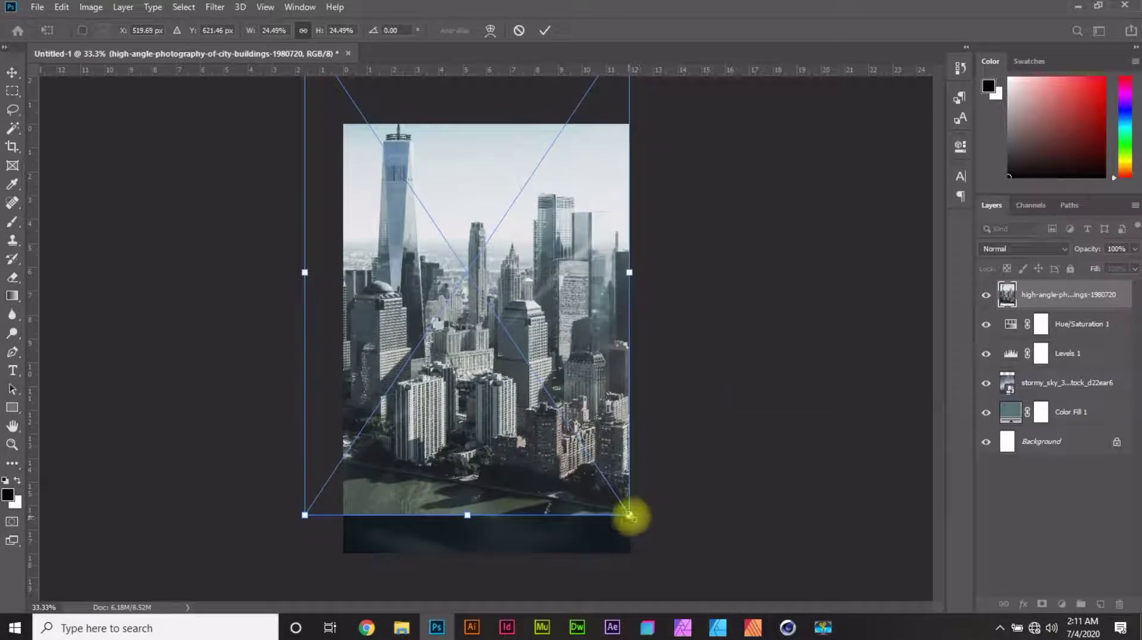
{"action": "left_click_drag", "start_coordinate": [629, 515], "coordinate": [665, 570]}
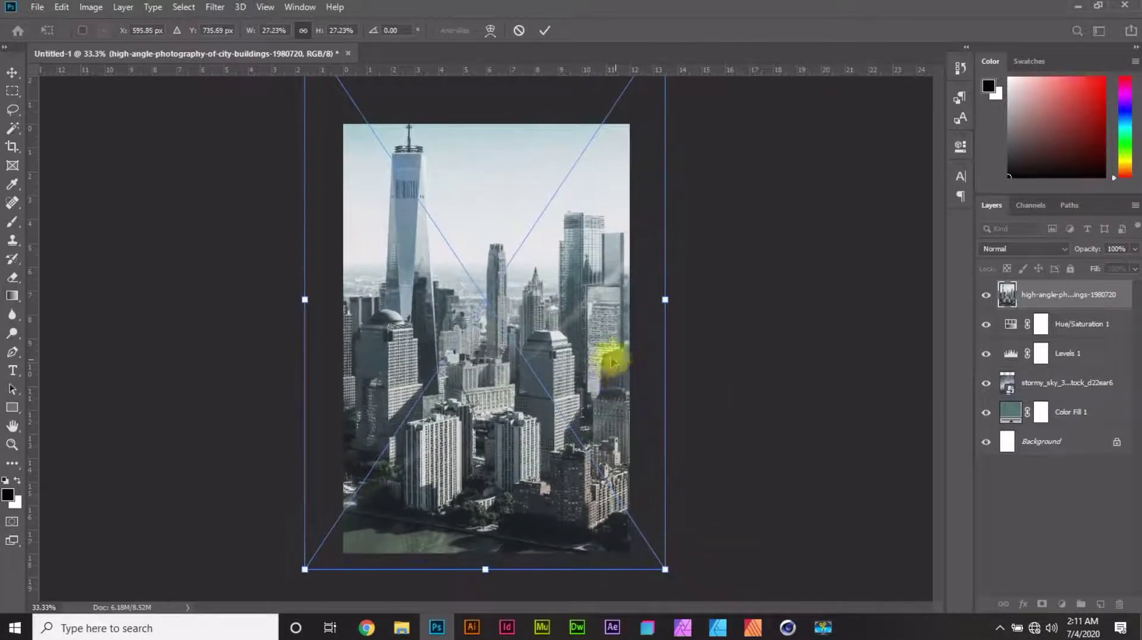
{"action": "left_click_drag", "start_coordinate": [612, 362], "coordinate": [599, 294]}
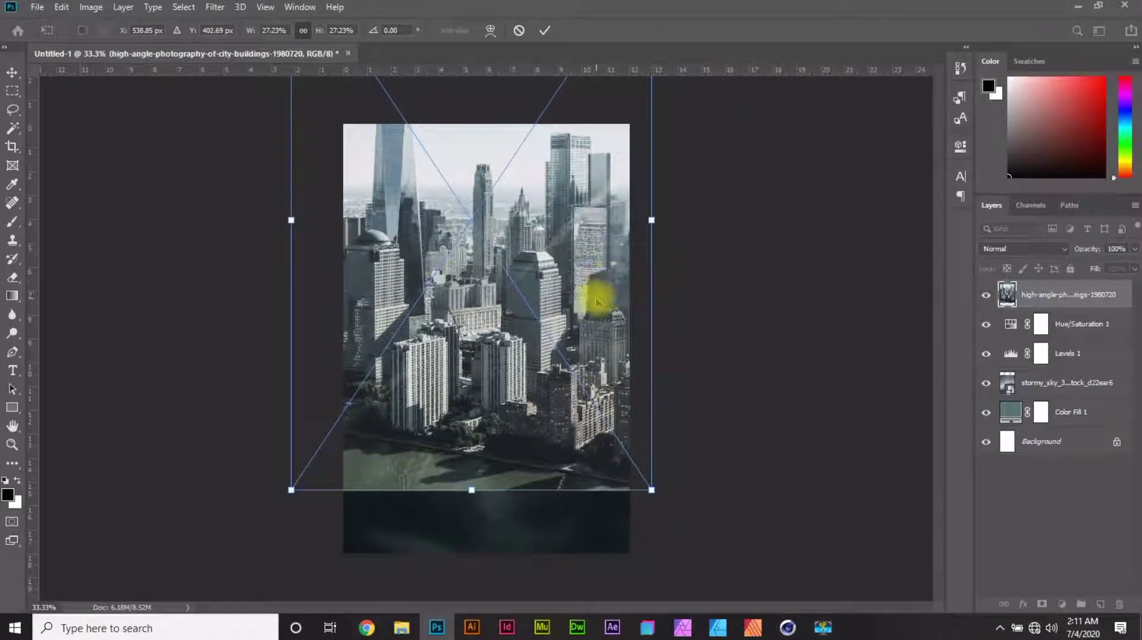
{"action": "left_click", "coordinate": [546, 31]}
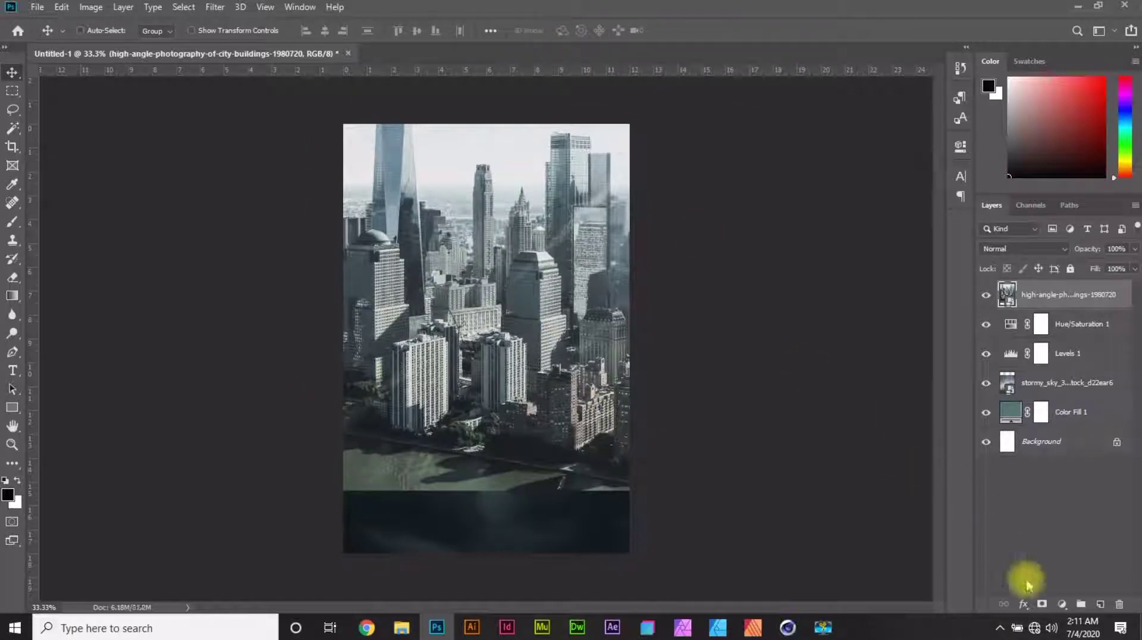
Add a layer mask to the city image and fade its lower part into the clouds with black-to-transparent linear gradients.
{"action": "left_click", "coordinate": [1041, 605]}
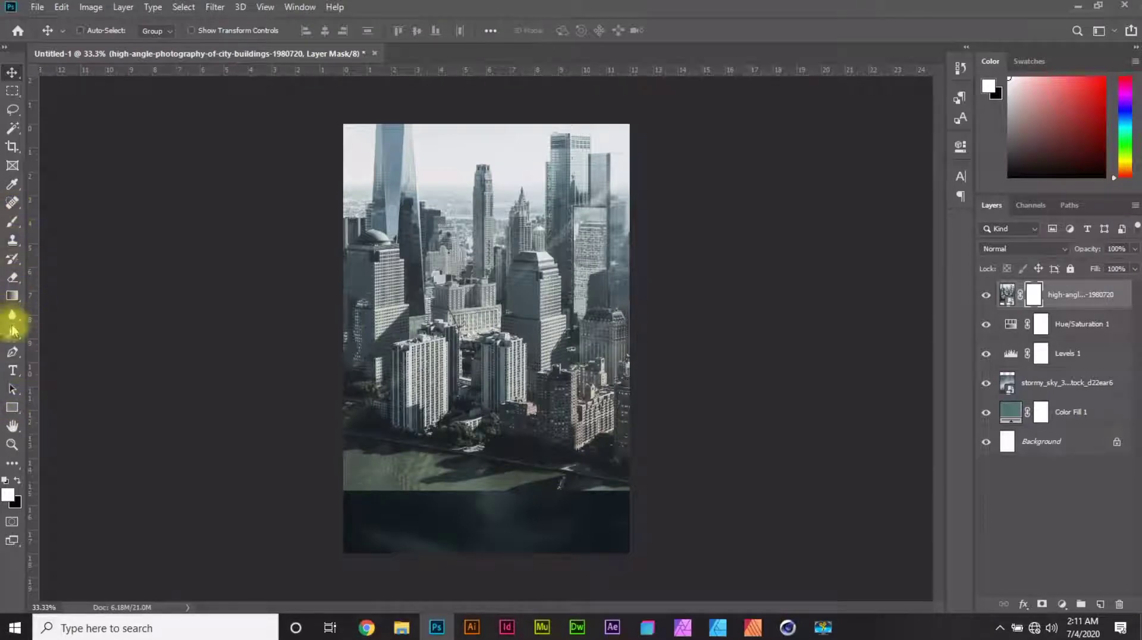
{"action": "left_click", "coordinate": [12, 296]}
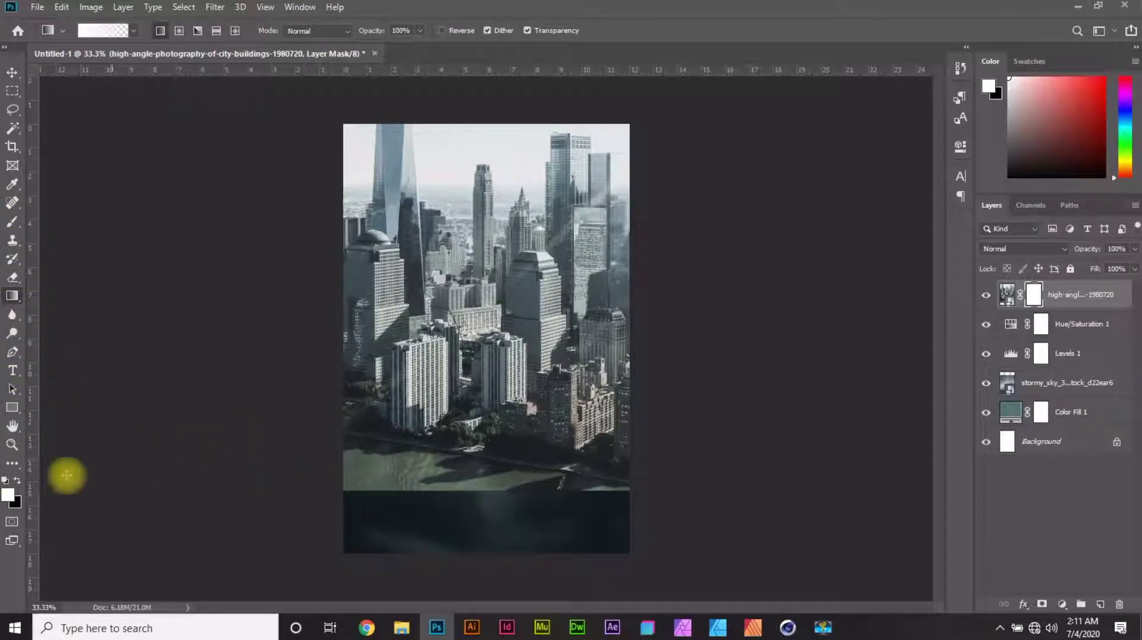
{"action": "left_click", "coordinate": [18, 481]}
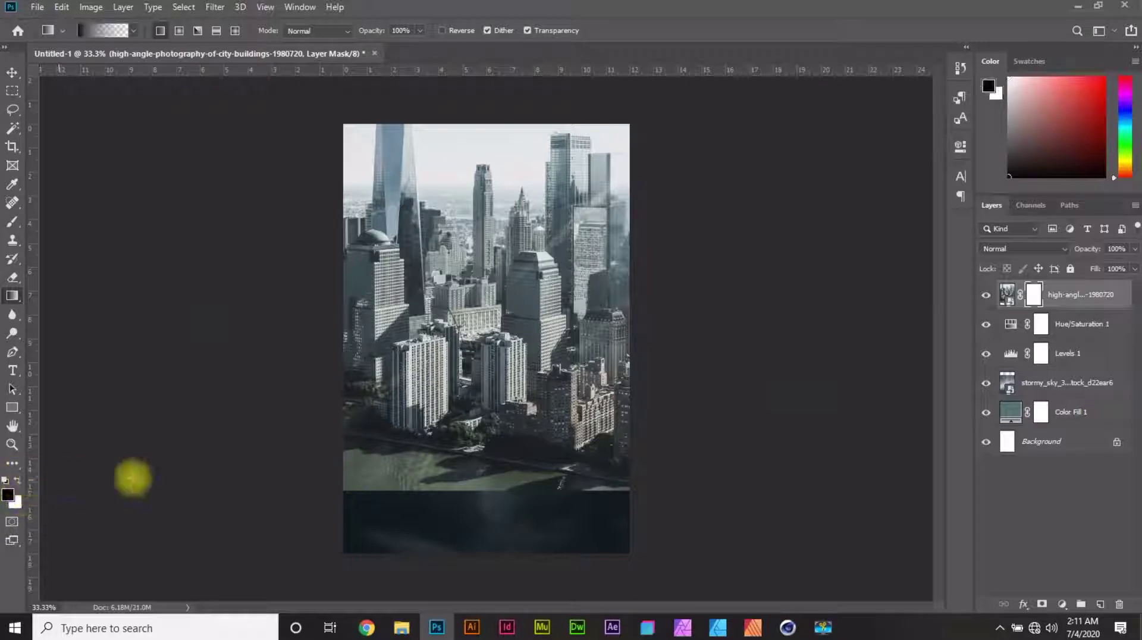
{"action": "left_click_drag", "start_coordinate": [453, 542], "coordinate": [441, 346]}
{"action": "left_click_drag", "start_coordinate": [601, 531], "coordinate": [586, 384]}
{"action": "left_click_drag", "start_coordinate": [408, 519], "coordinate": [404, 375]}
{"action": "left_click_drag", "start_coordinate": [369, 490], "coordinate": [370, 437]}
{"action": "left_click_drag", "start_coordinate": [579, 480], "coordinate": [612, 405]}
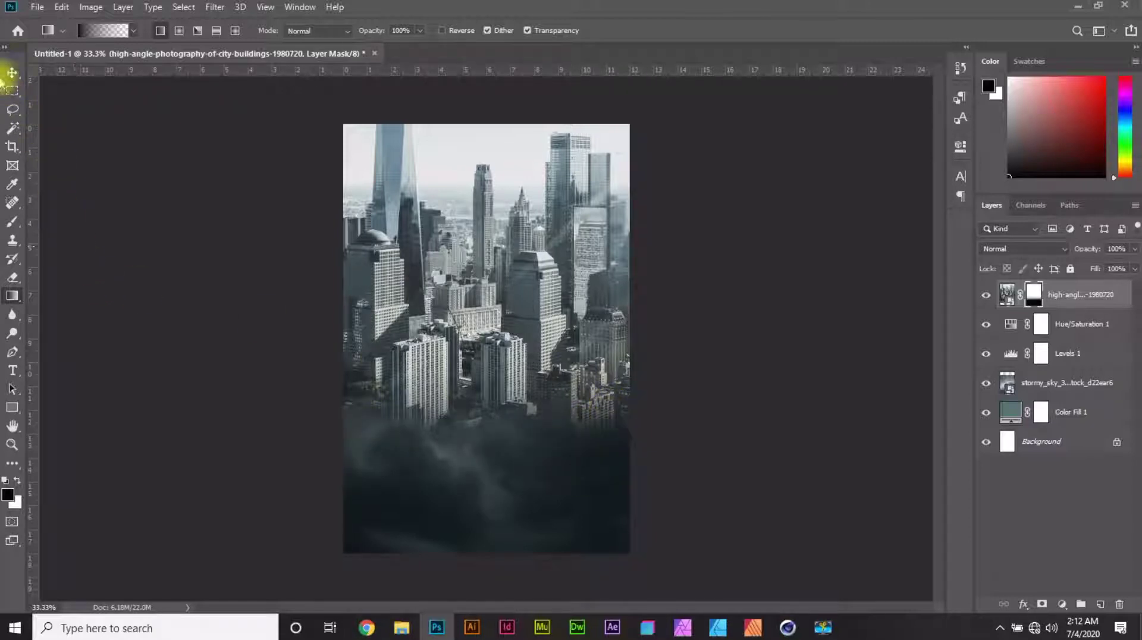
{"action": "left_click", "coordinate": [12, 73]}
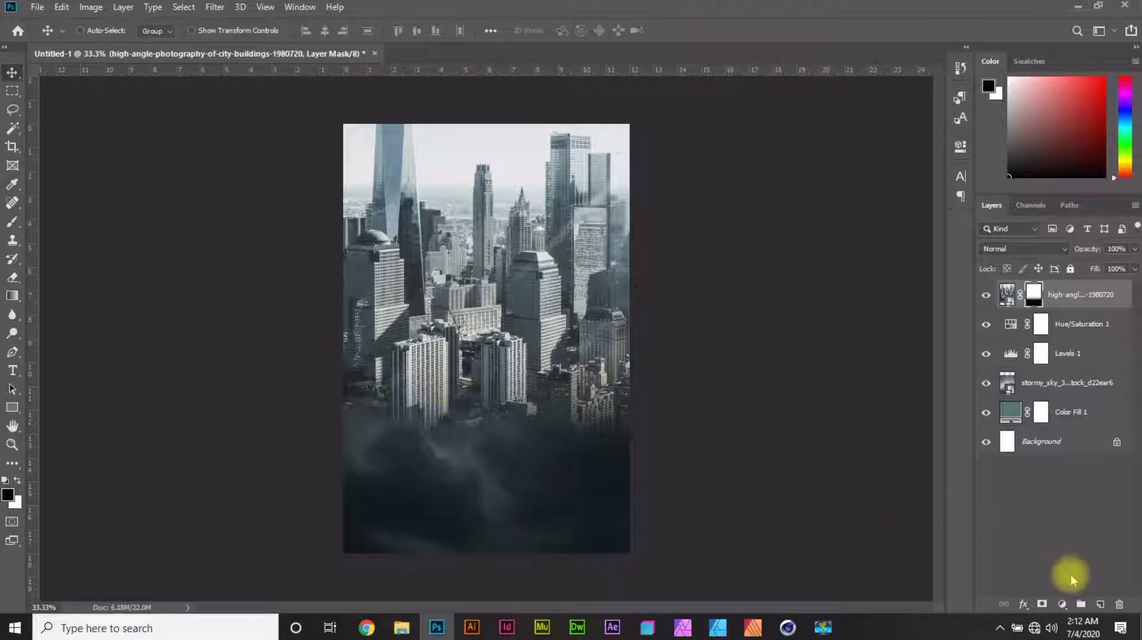
Add a Levels adjustment above the city image with midtones at 1.51 and the black output level at 55.
{"action": "left_click", "coordinate": [1061, 605]}
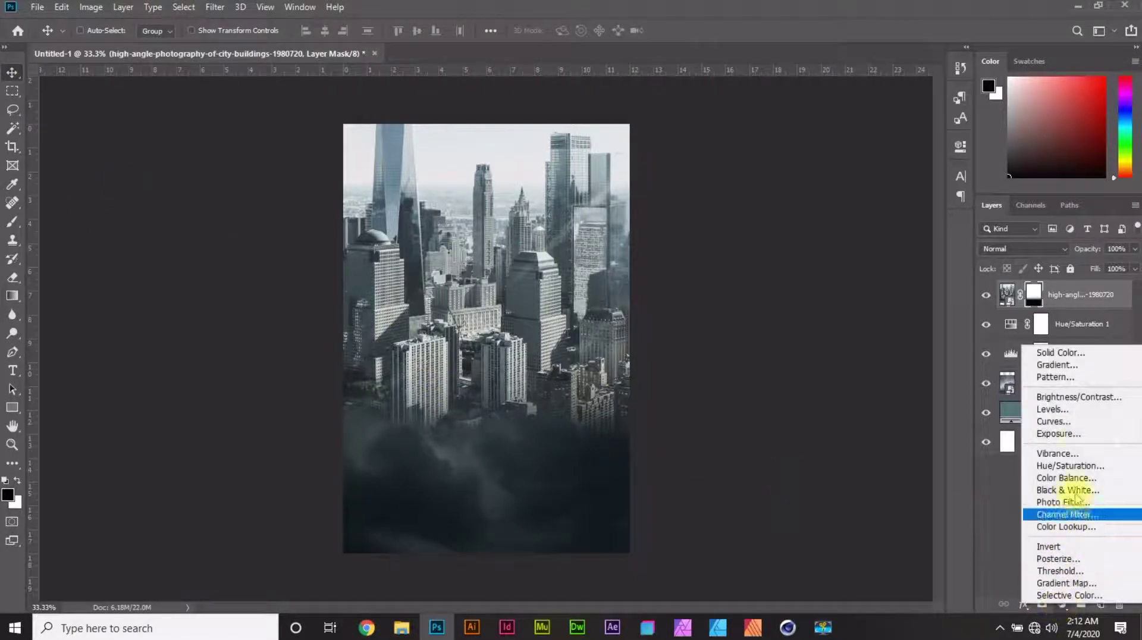
{"action": "left_click", "coordinate": [1069, 412]}
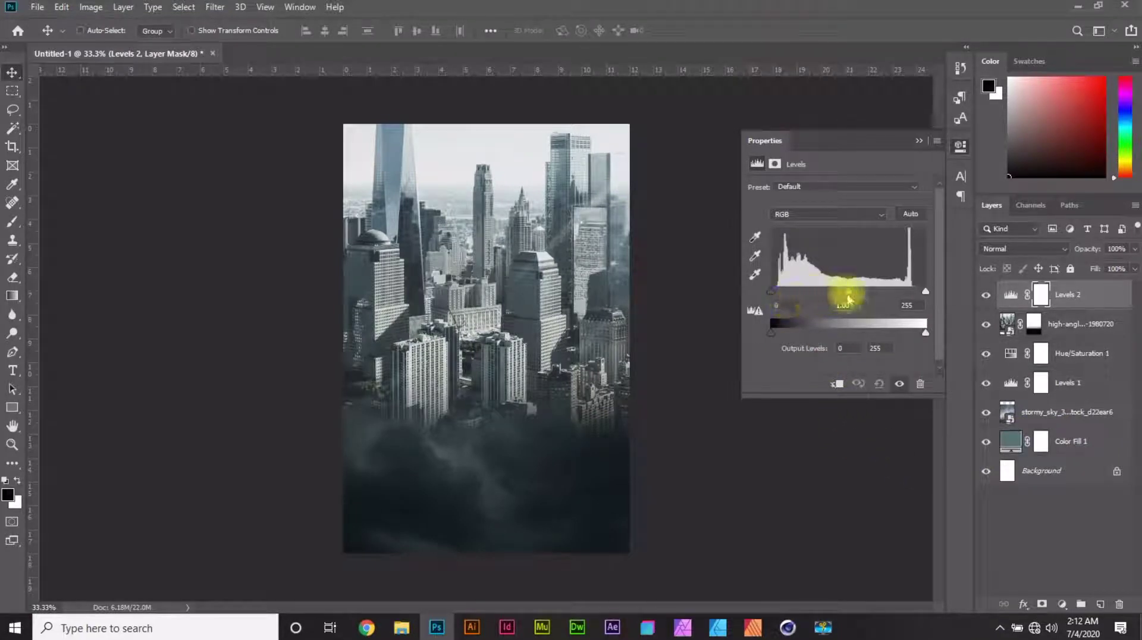
{"action": "left_click_drag", "start_coordinate": [851, 297], "coordinate": [831, 295]}
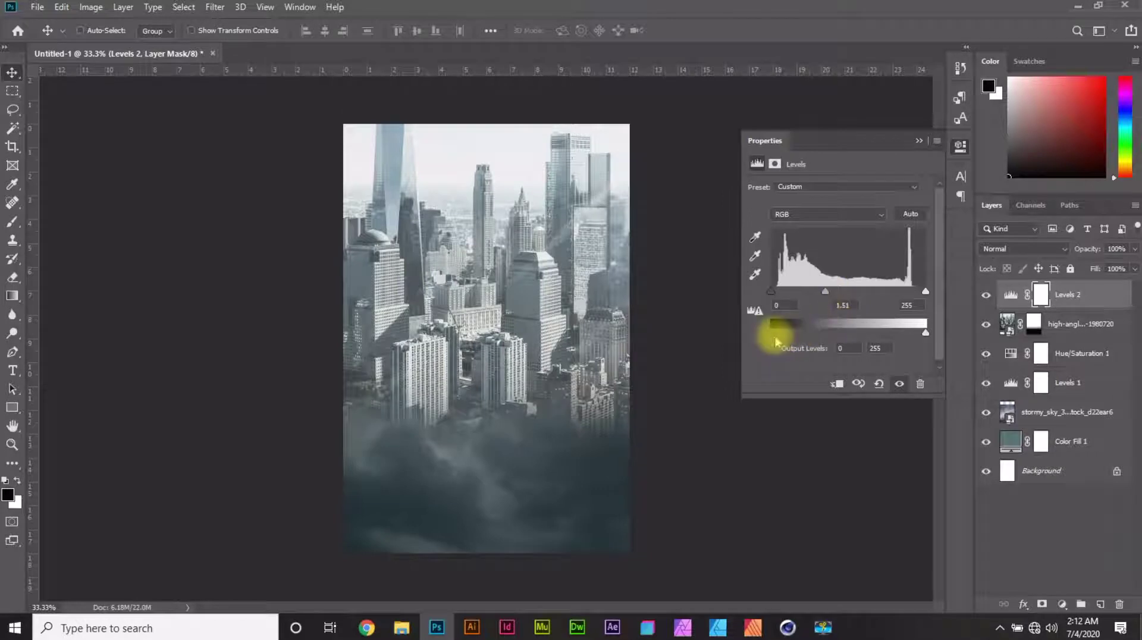
{"action": "left_click_drag", "start_coordinate": [783, 341], "coordinate": [804, 339]}
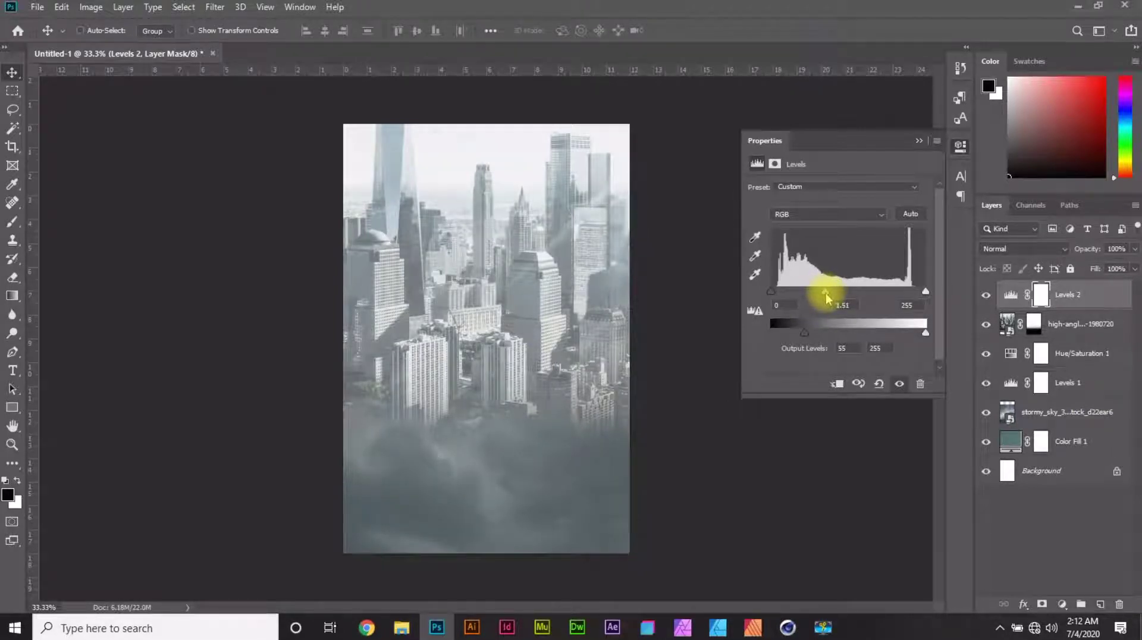
{"action": "left_click", "coordinate": [919, 143]}
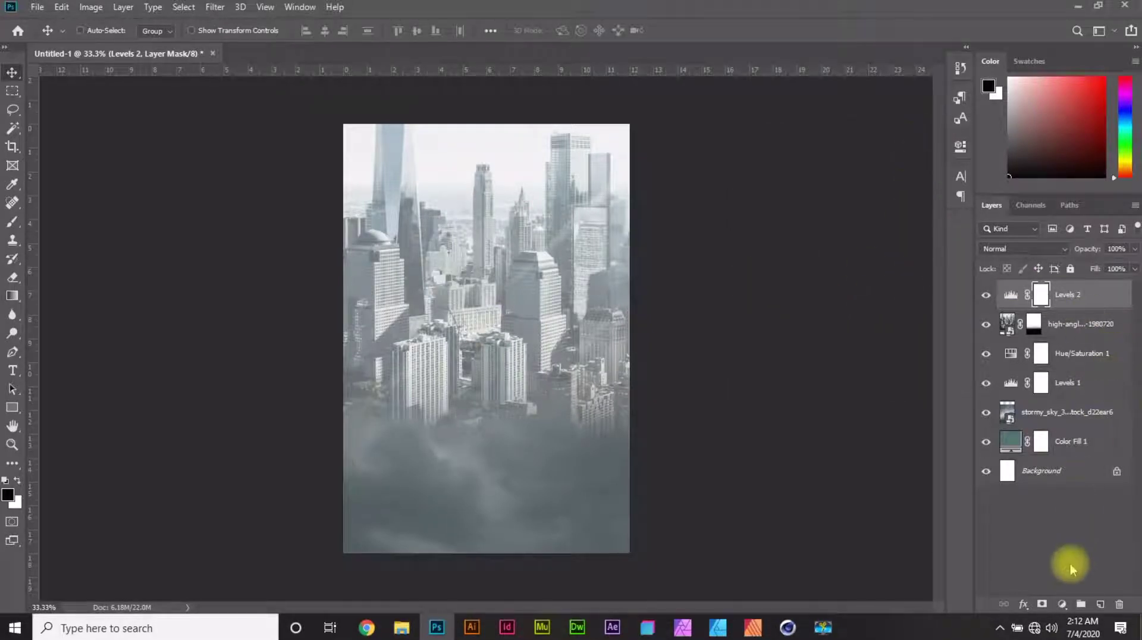
Add an Exposure adjustment with exposure +0.50 and gamma correction 1.14, and set its blend mode to Soft Light.
{"action": "left_click", "coordinate": [1063, 604]}
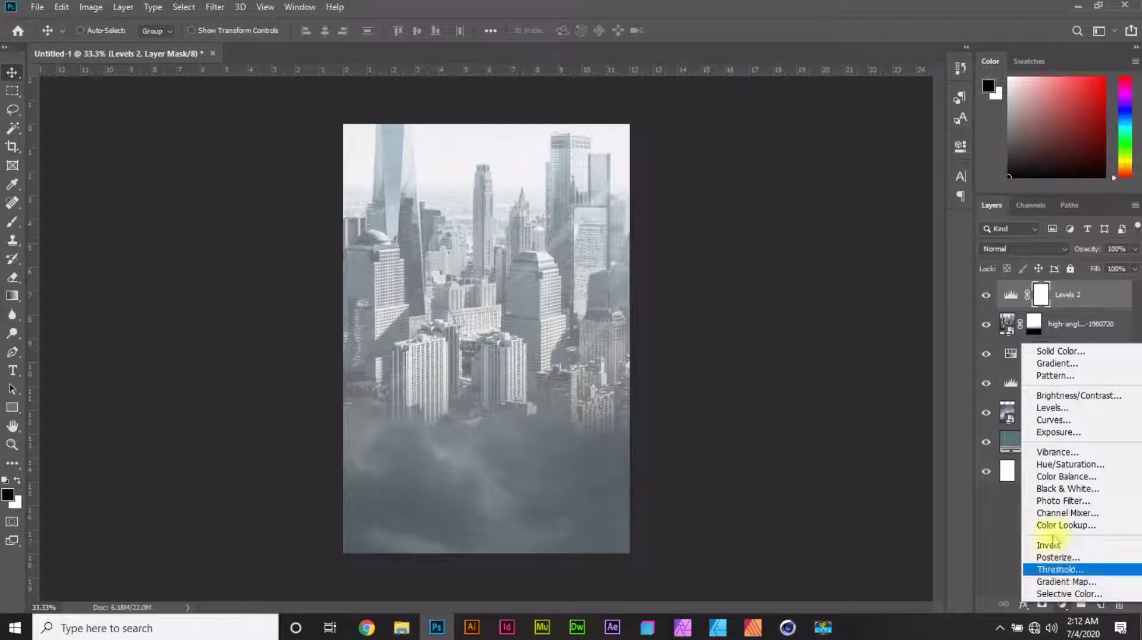
{"action": "left_click", "coordinate": [1051, 435]}
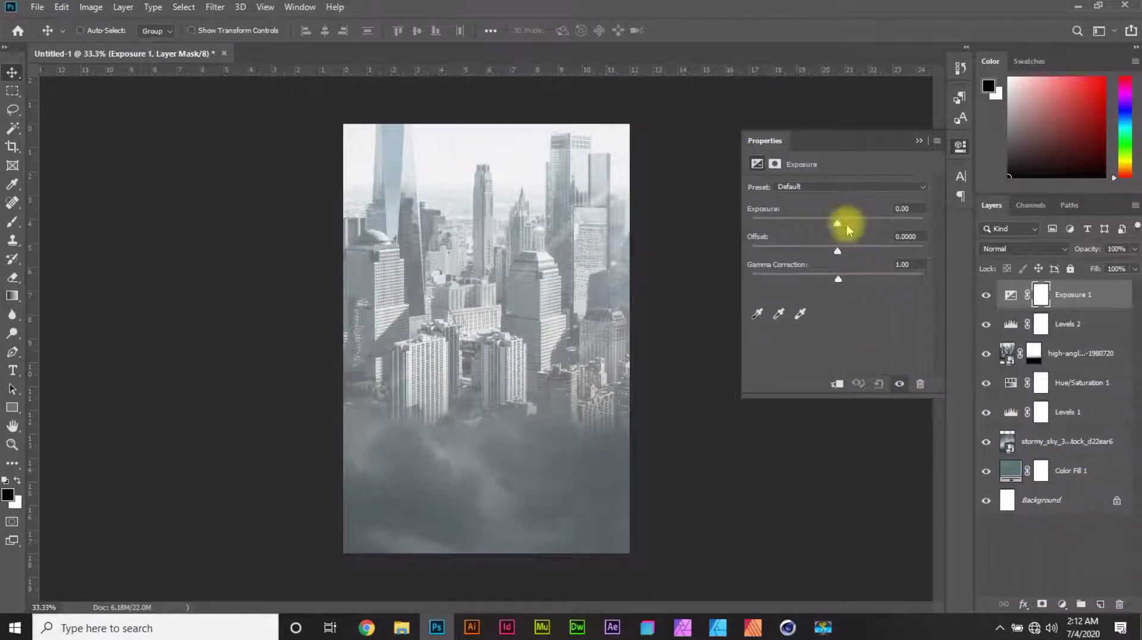
{"action": "left_click_drag", "start_coordinate": [838, 225], "coordinate": [845, 226]}
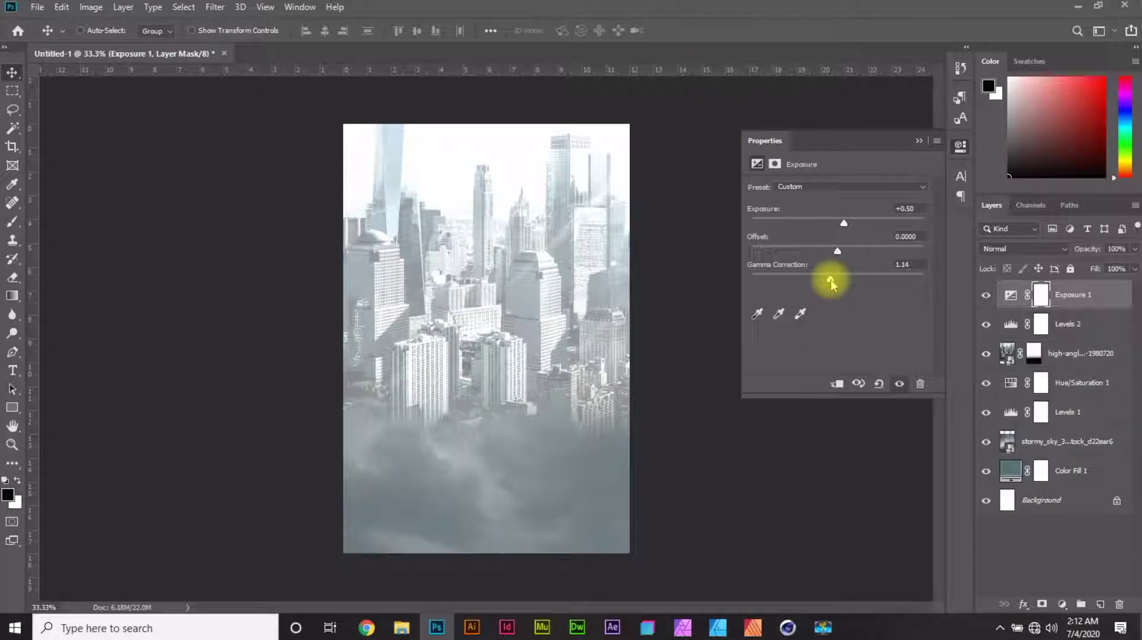
{"action": "left_click", "coordinate": [919, 141]}
{"action": "left_click", "coordinate": [1052, 252]}
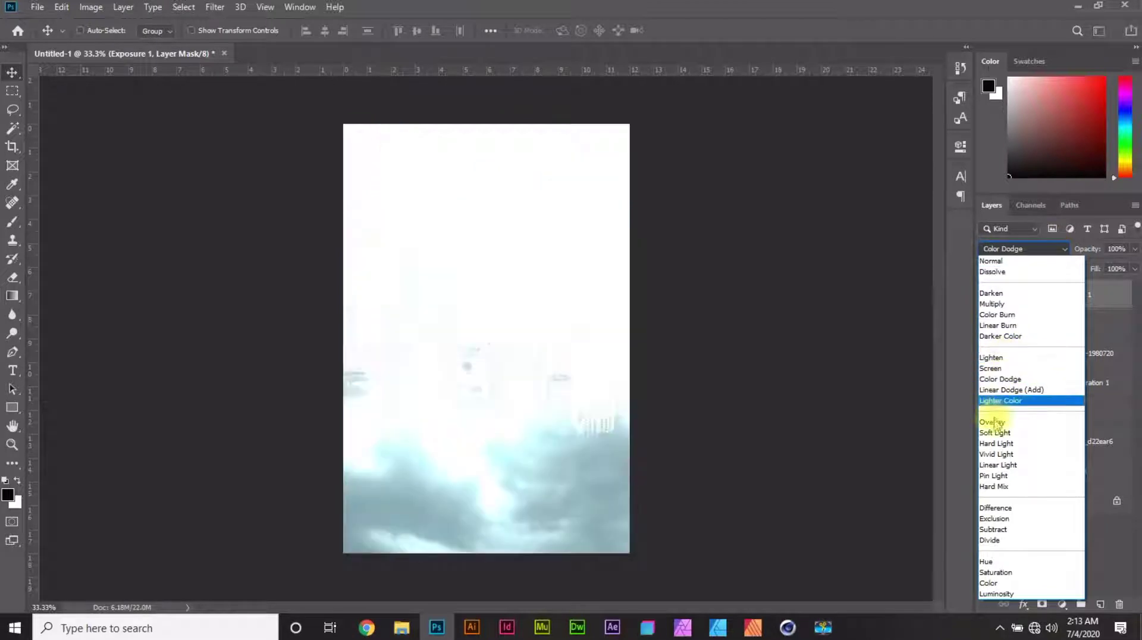
{"action": "left_click", "coordinate": [995, 433]}
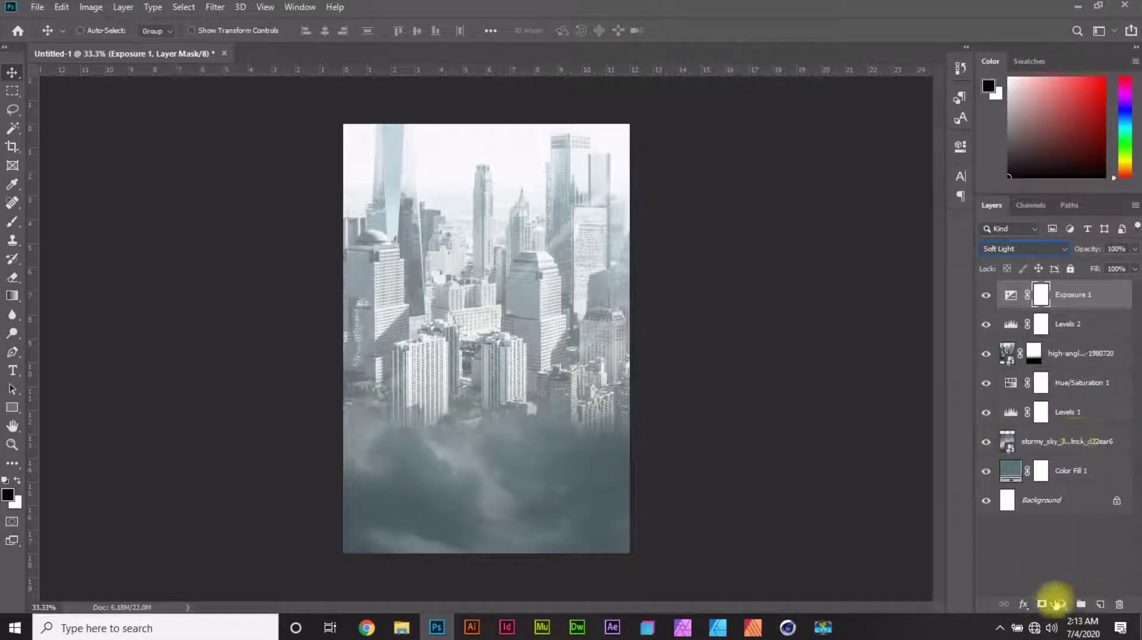
Add a Vibrance adjustment with vibrance +60 and saturation +100, and set its blend mode to Soft Light.
{"action": "left_click", "coordinate": [1060, 604]}
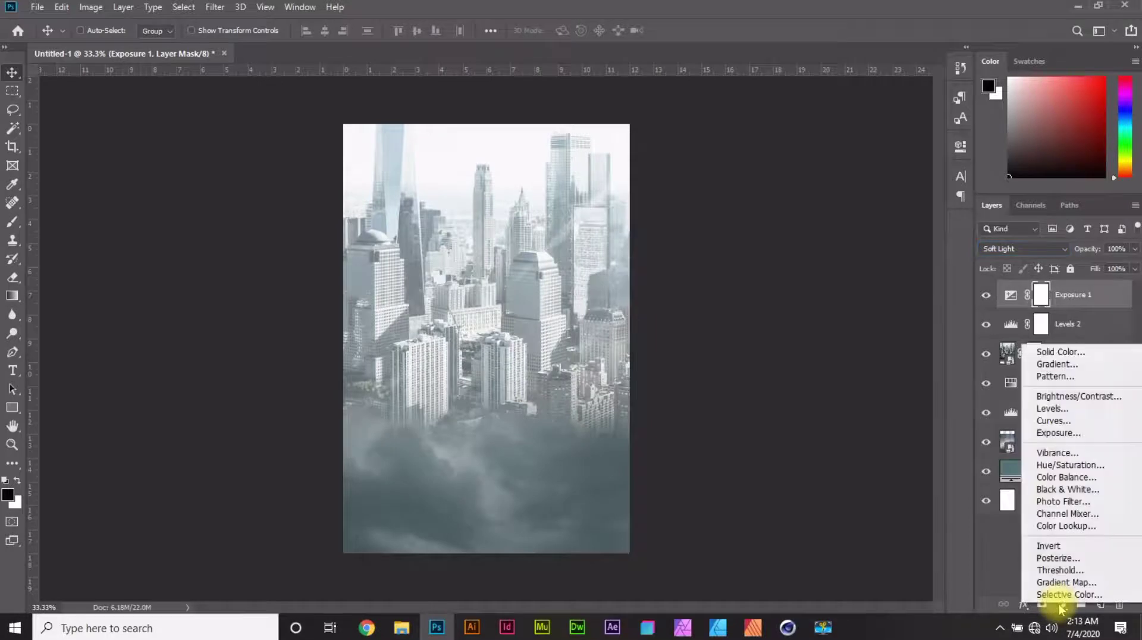
{"action": "left_click", "coordinate": [1057, 453]}
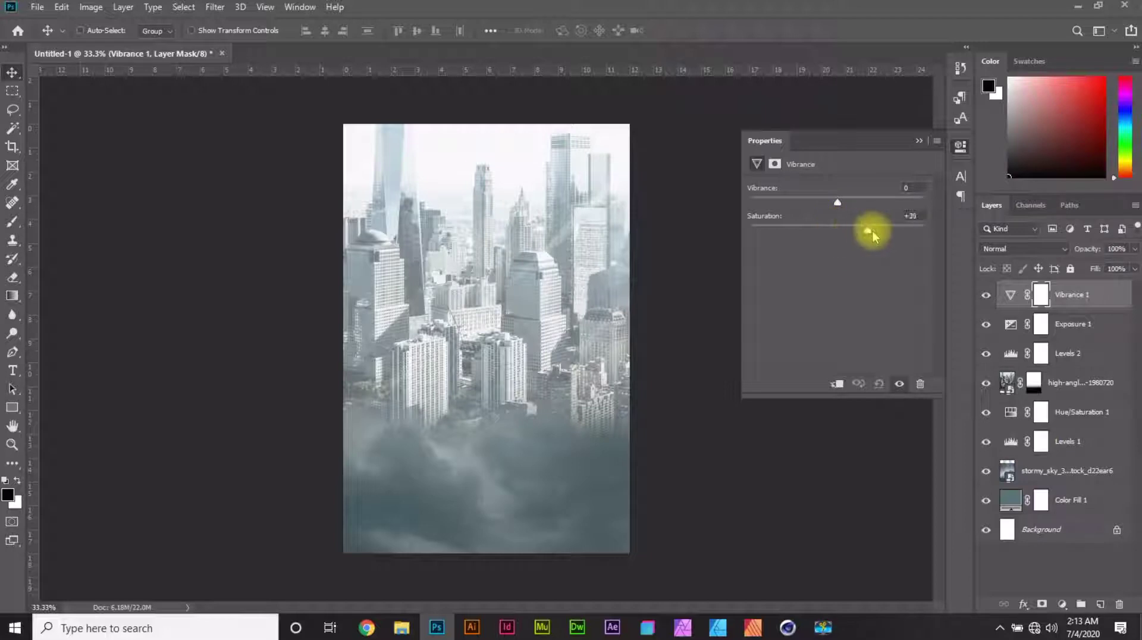
{"action": "left_click_drag", "start_coordinate": [872, 232], "coordinate": [934, 231]}
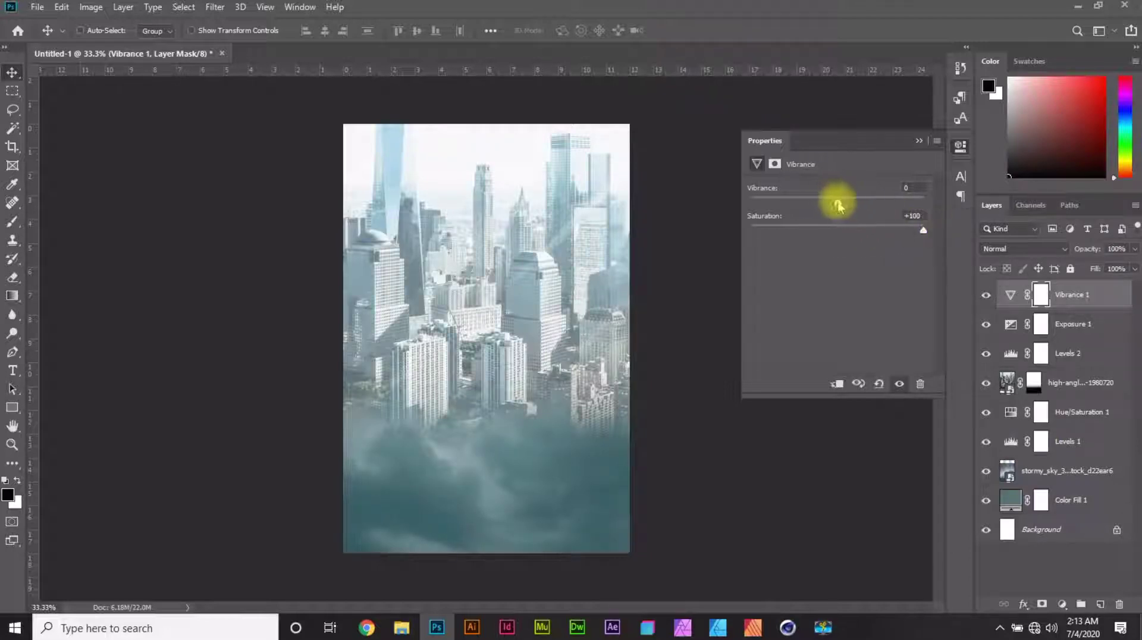
{"action": "left_click_drag", "start_coordinate": [838, 206], "coordinate": [855, 205]}
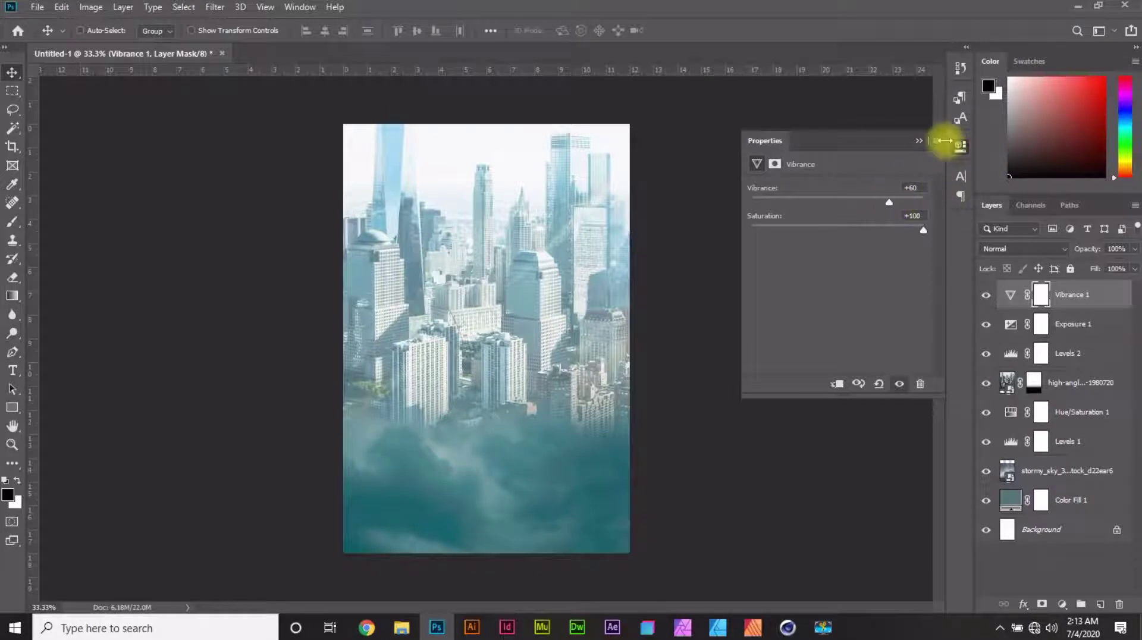
{"action": "left_click", "coordinate": [919, 140]}
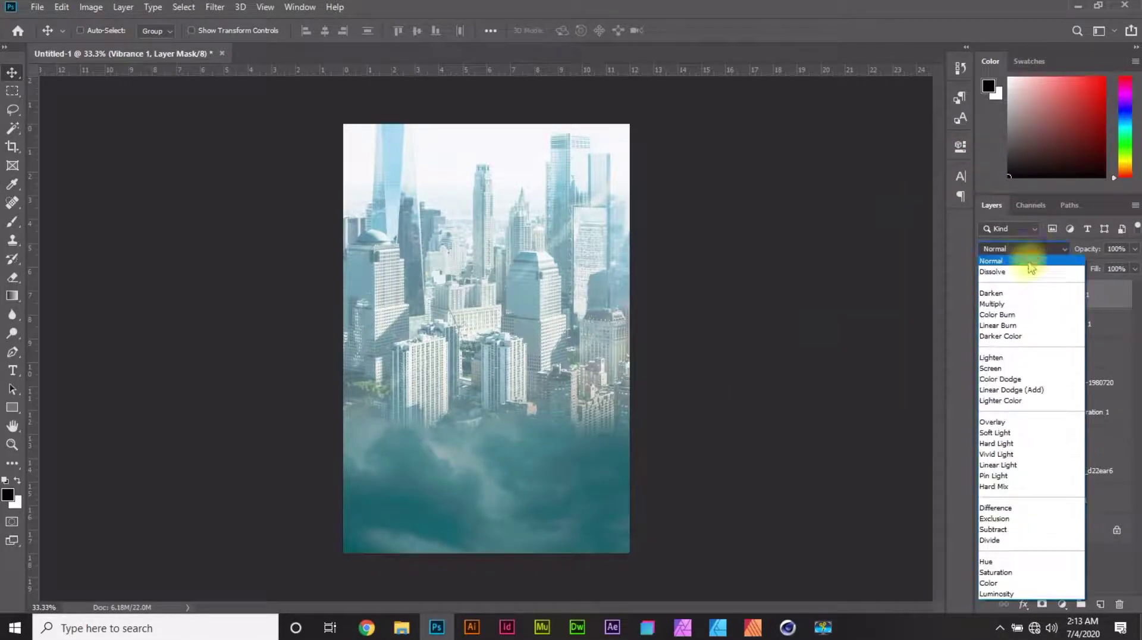
{"action": "left_click", "coordinate": [996, 433]}
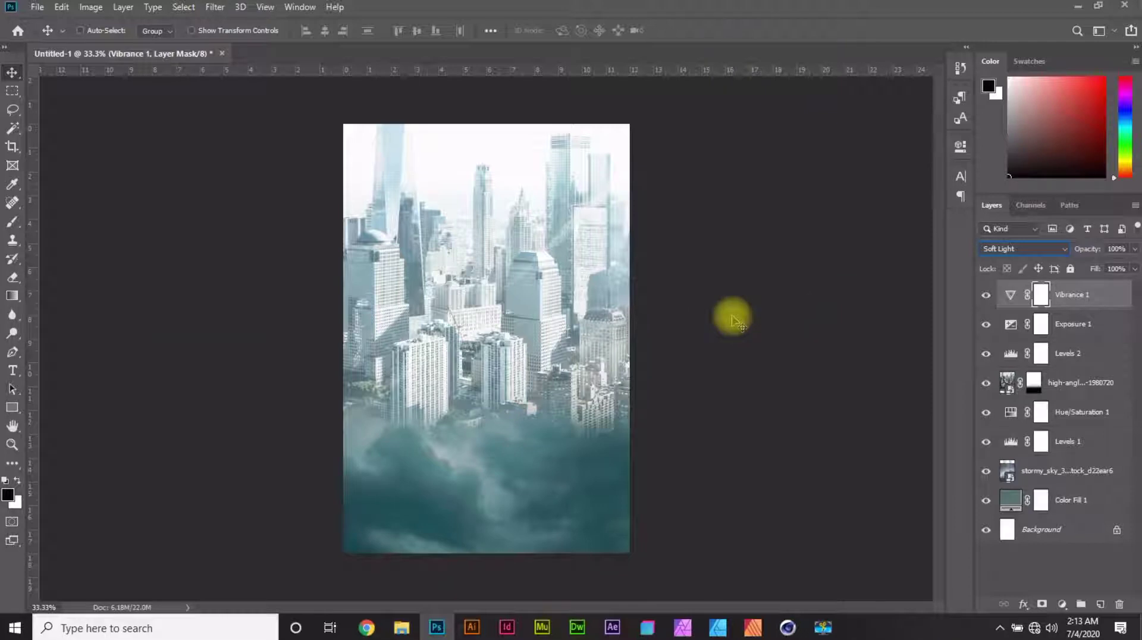
Readjust the midtones of the Levels 2 adjustment to 1.53.
{"action": "left_click", "coordinate": [1080, 355]}
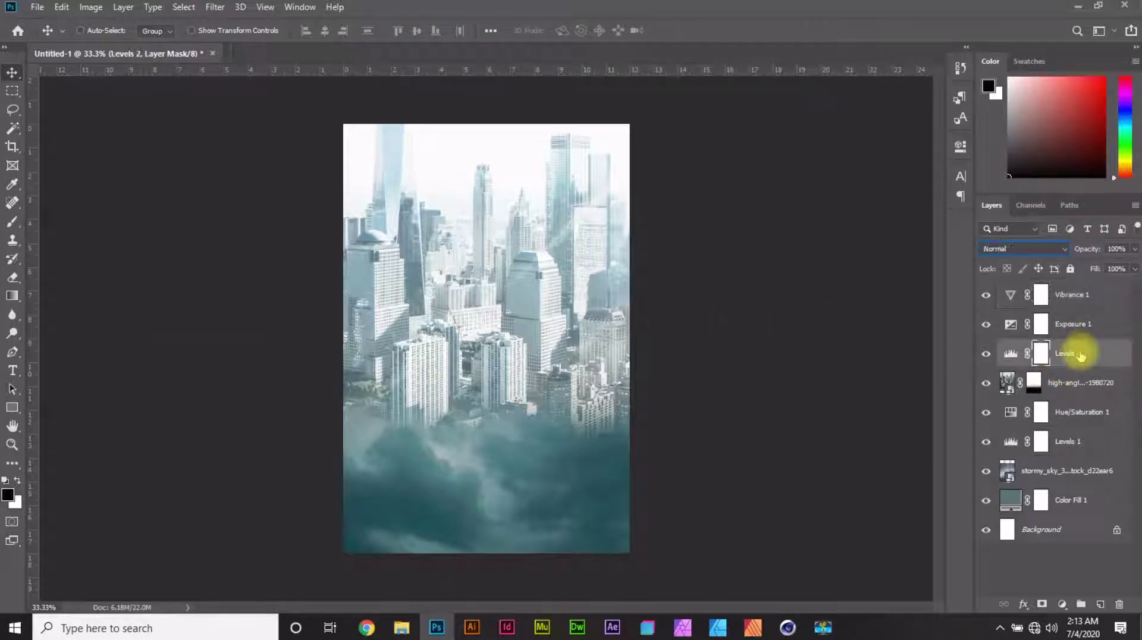
{"action": "left_click", "coordinate": [960, 146]}
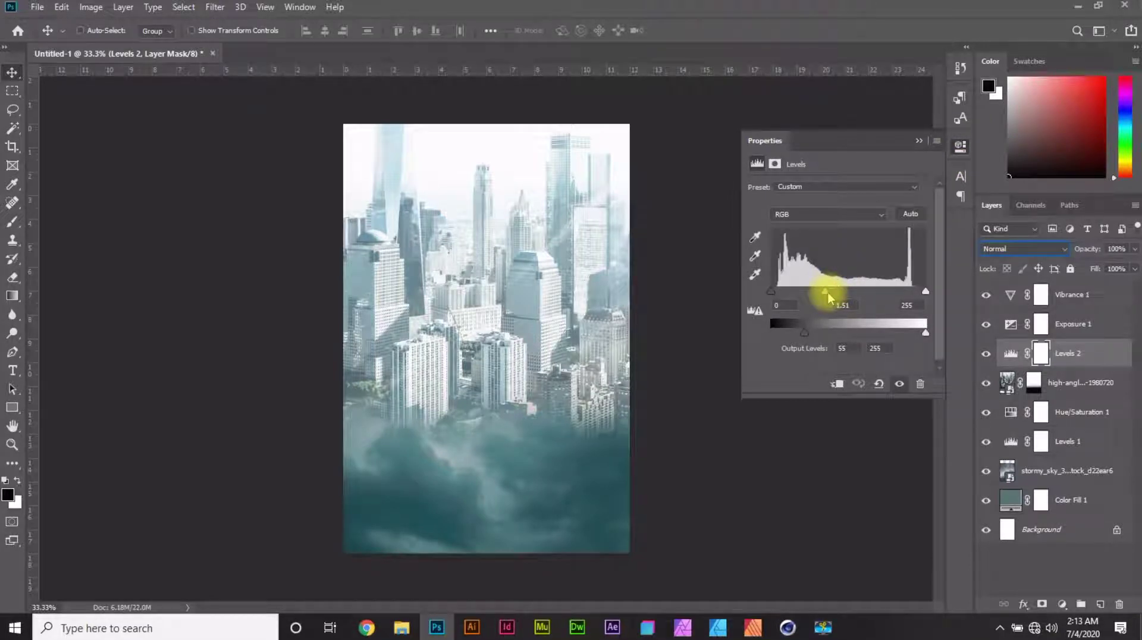
{"action": "left_click_drag", "start_coordinate": [828, 293], "coordinate": [831, 294]}
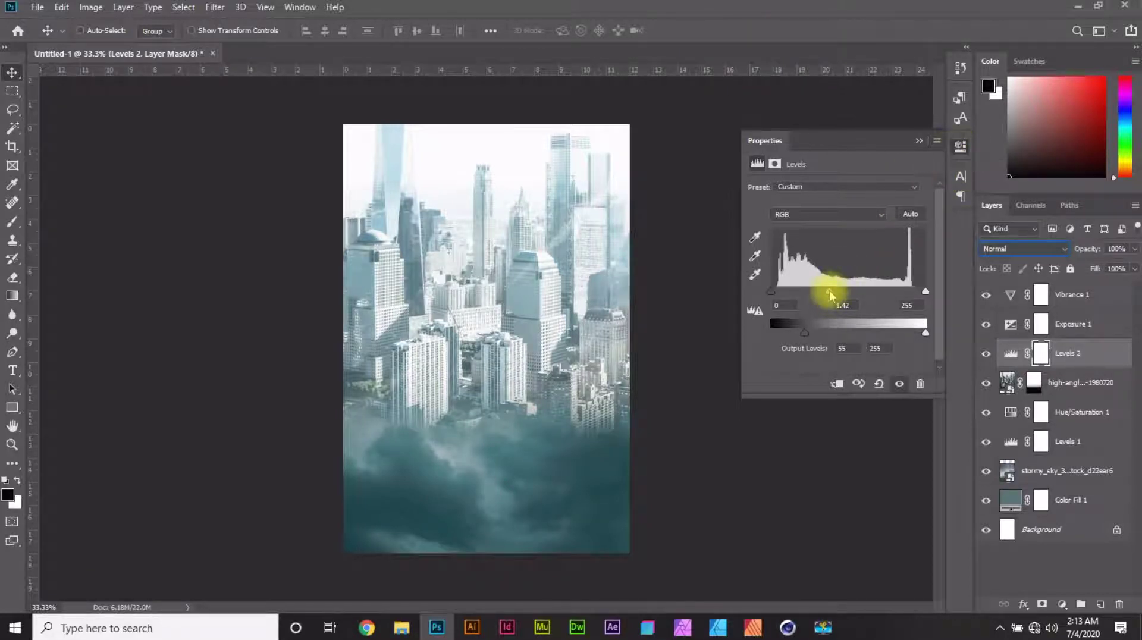
{"action": "left_click_drag", "start_coordinate": [827, 294], "coordinate": [824, 294]}
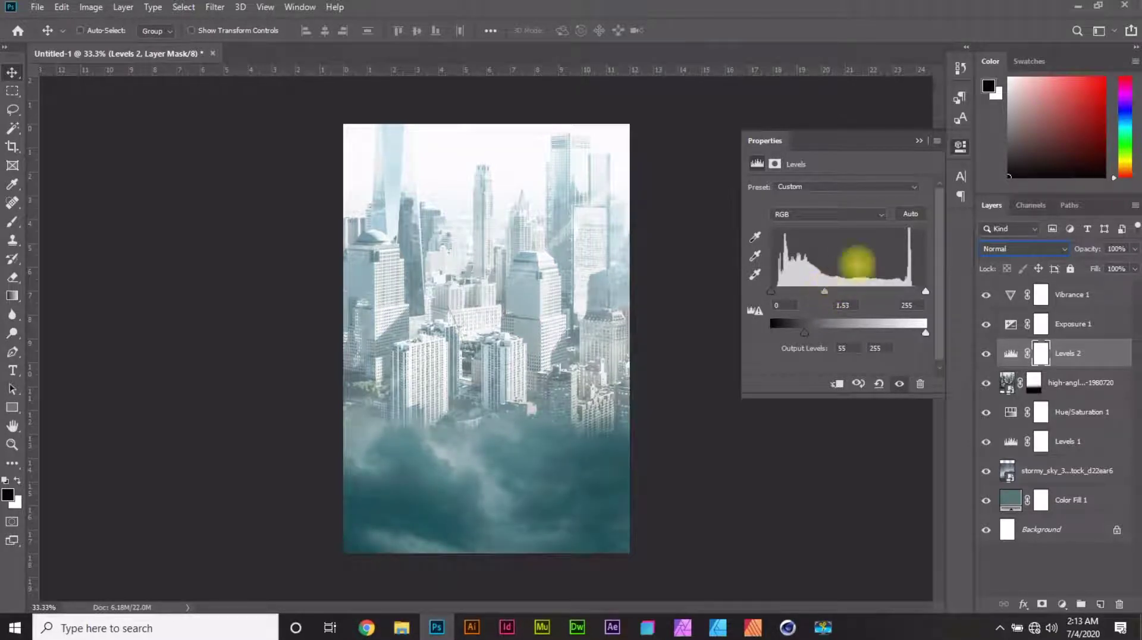
{"action": "left_click", "coordinate": [962, 148]}
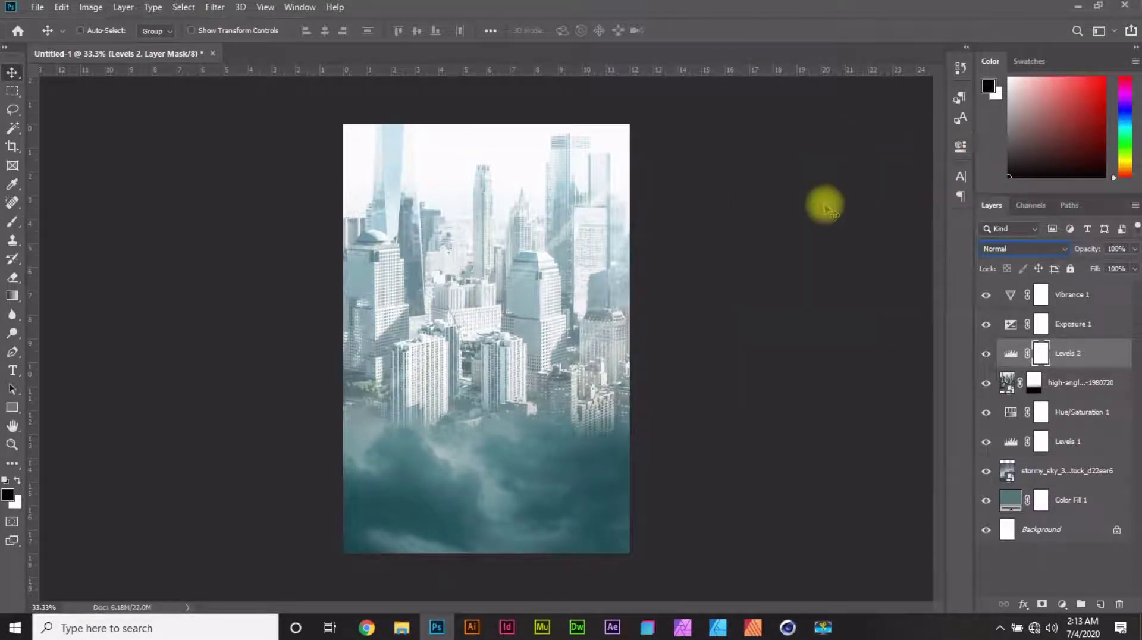
Group all layers from Vibrance 1 down to Color Fill 1 and name the group Background.
{"action": "left_click", "coordinate": [1069, 297]}
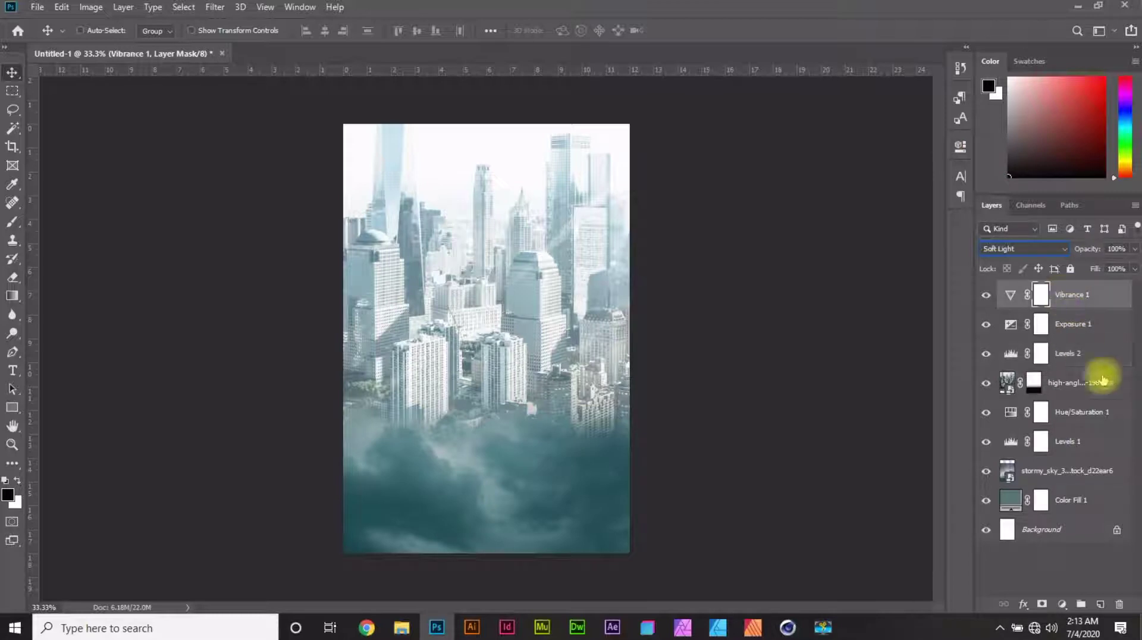
{"action": "left_click", "coordinate": [1069, 501], "text": "shift"}
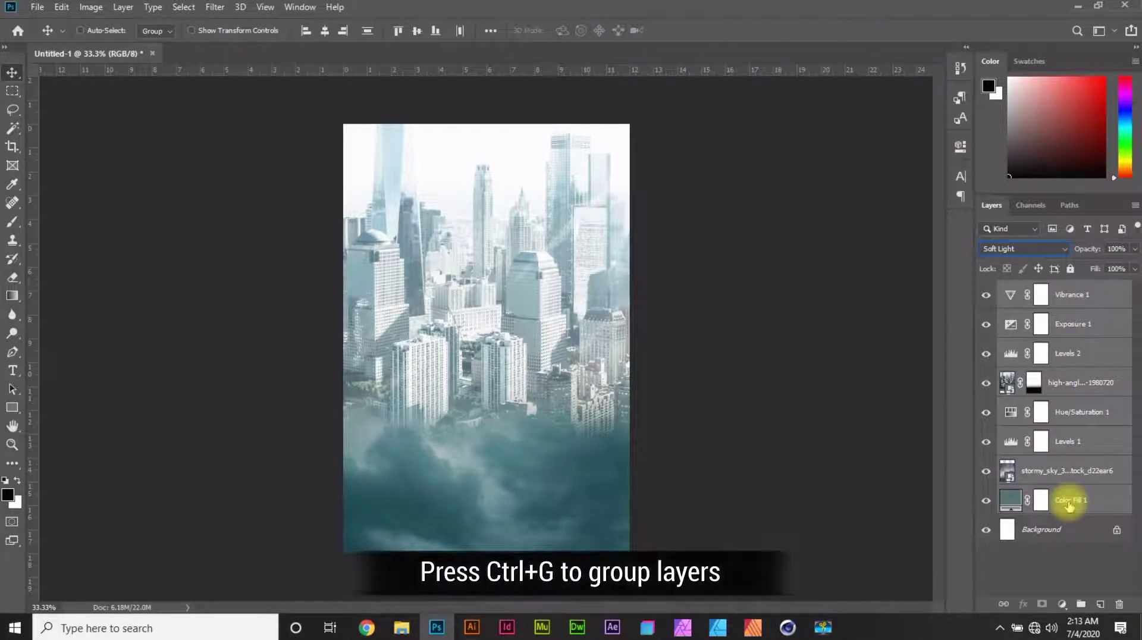
{"action": "key", "text": "ctrl+g"}
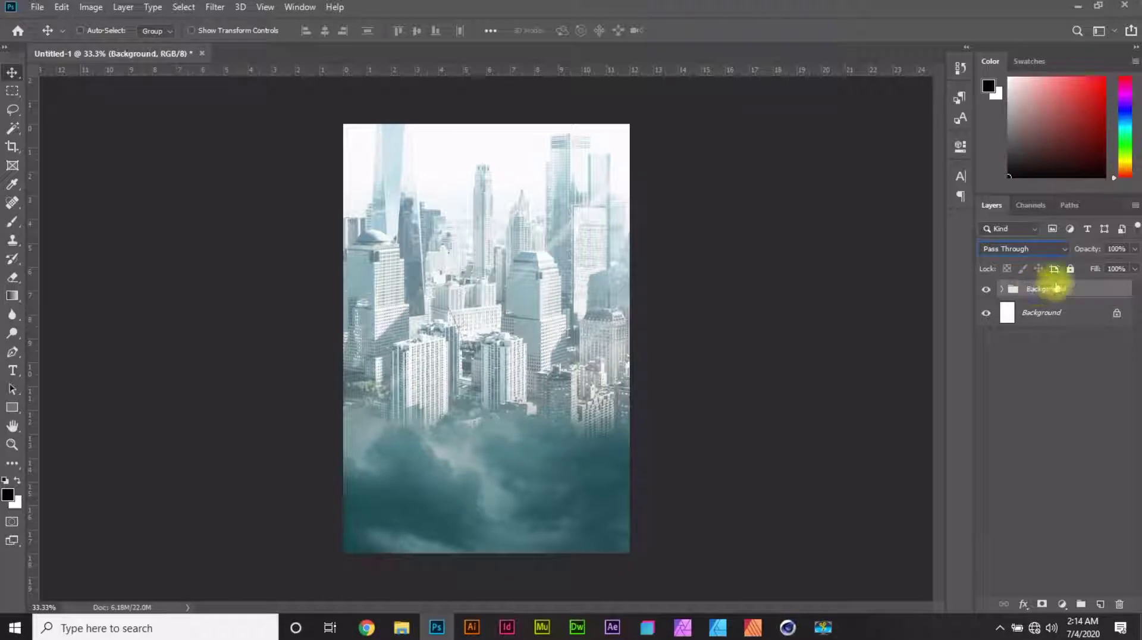
{"action": "left_click", "coordinate": [38, 7]}
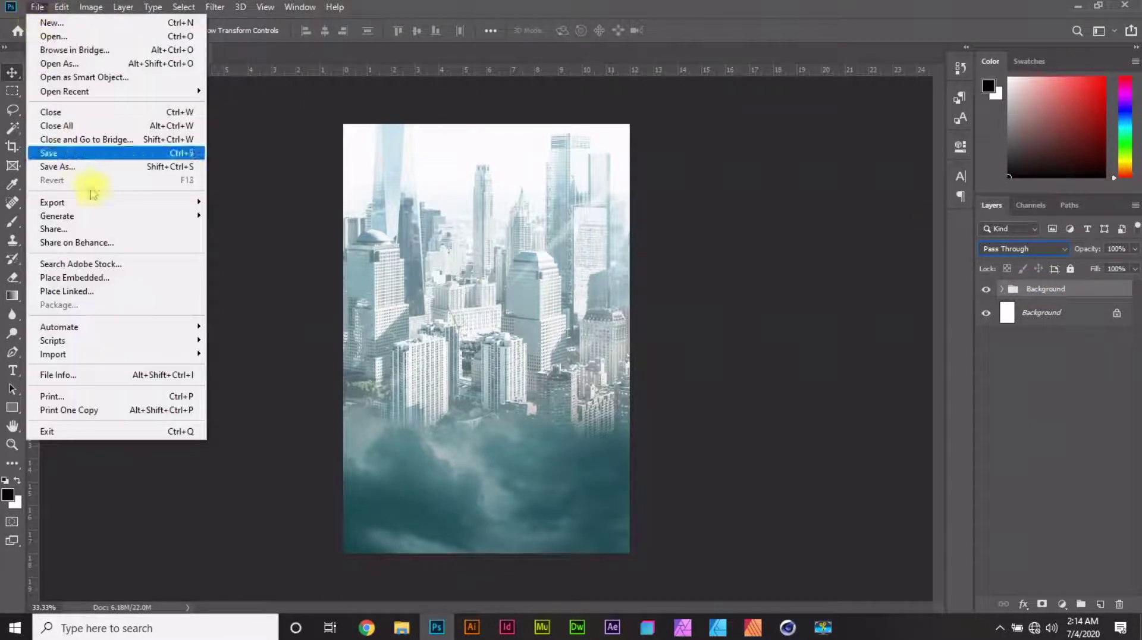
{"action": "left_click", "coordinate": [99, 279]}
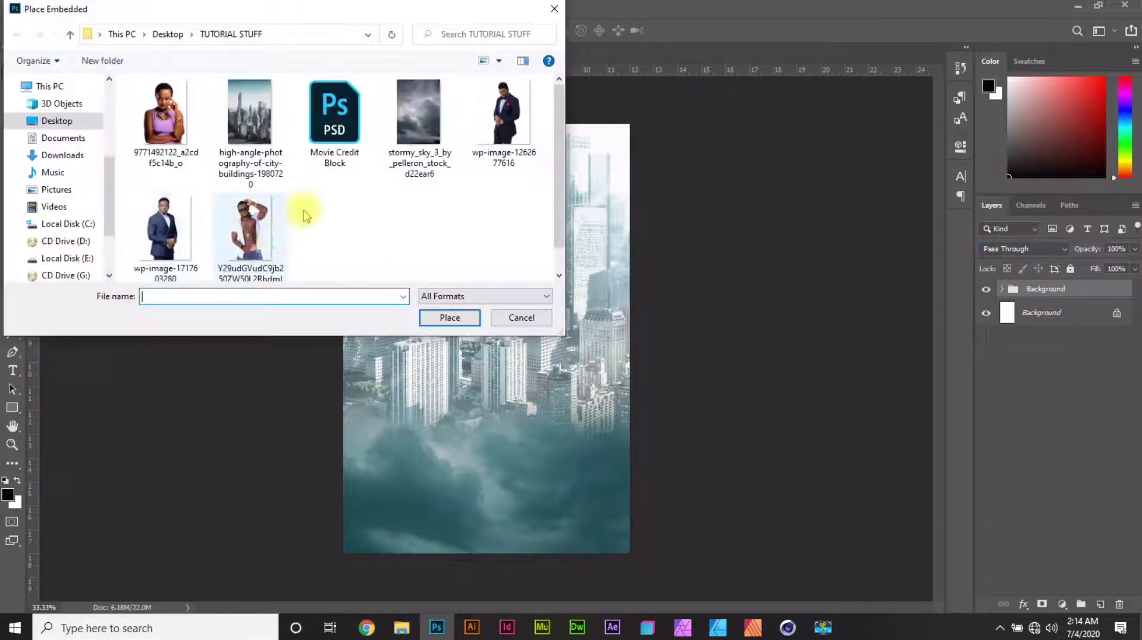
{"action": "double_click", "coordinate": [156, 230]}
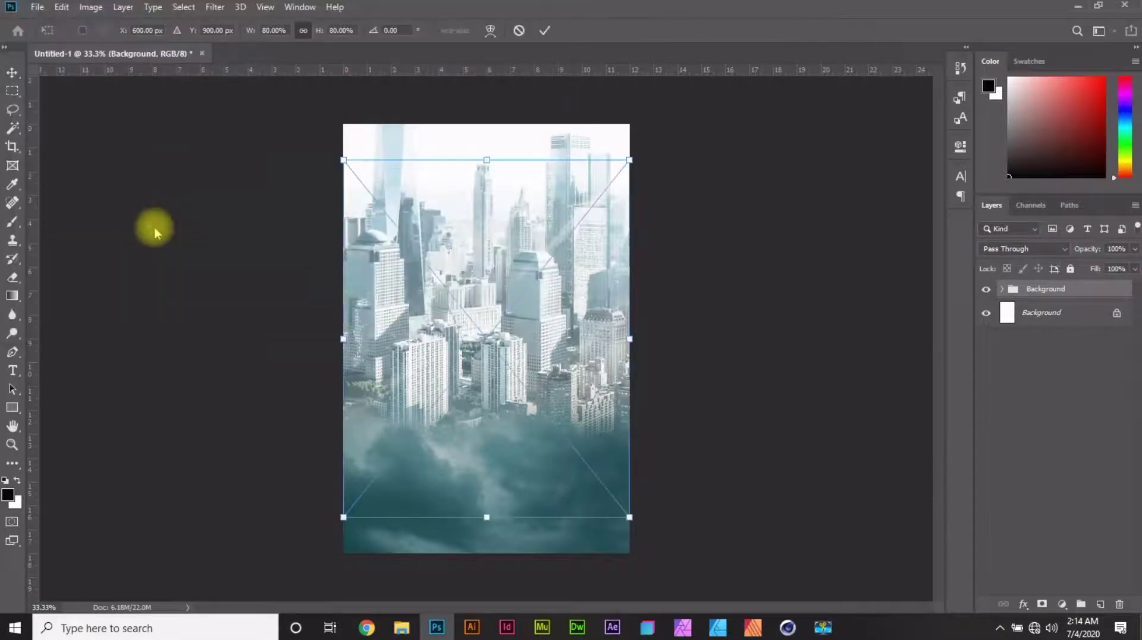
Scale the man's image to about 51.12% and position it on the left half of the poster, at about X 287 px, Y 840 px.
{"action": "left_click_drag", "start_coordinate": [629, 517], "coordinate": [510, 390]}
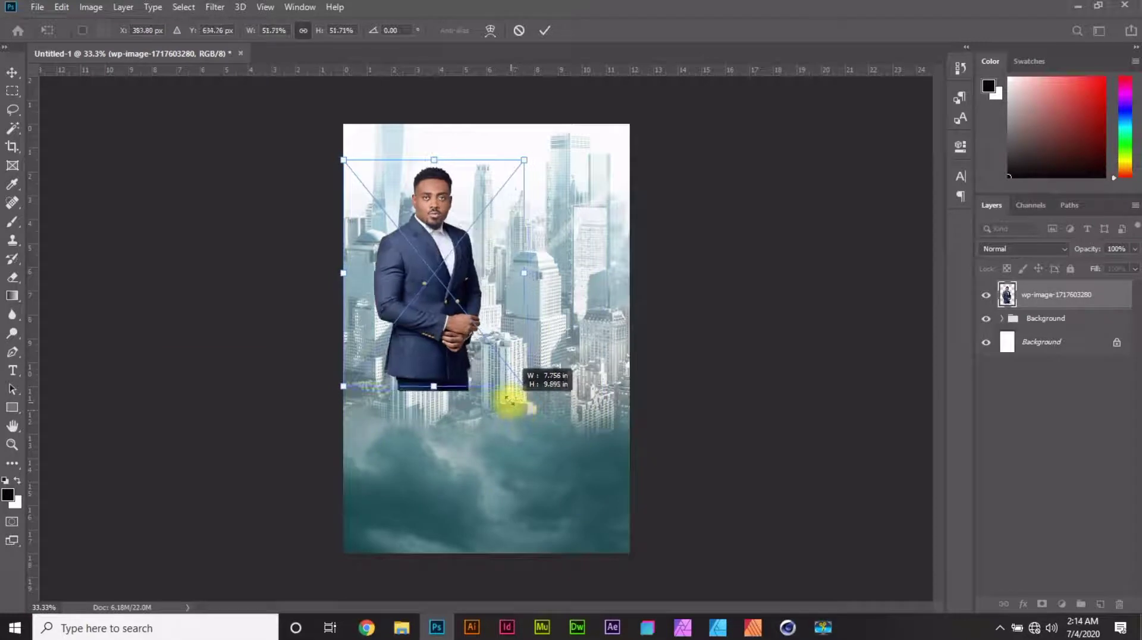
{"action": "left_click_drag", "start_coordinate": [428, 350], "coordinate": [409, 400]}
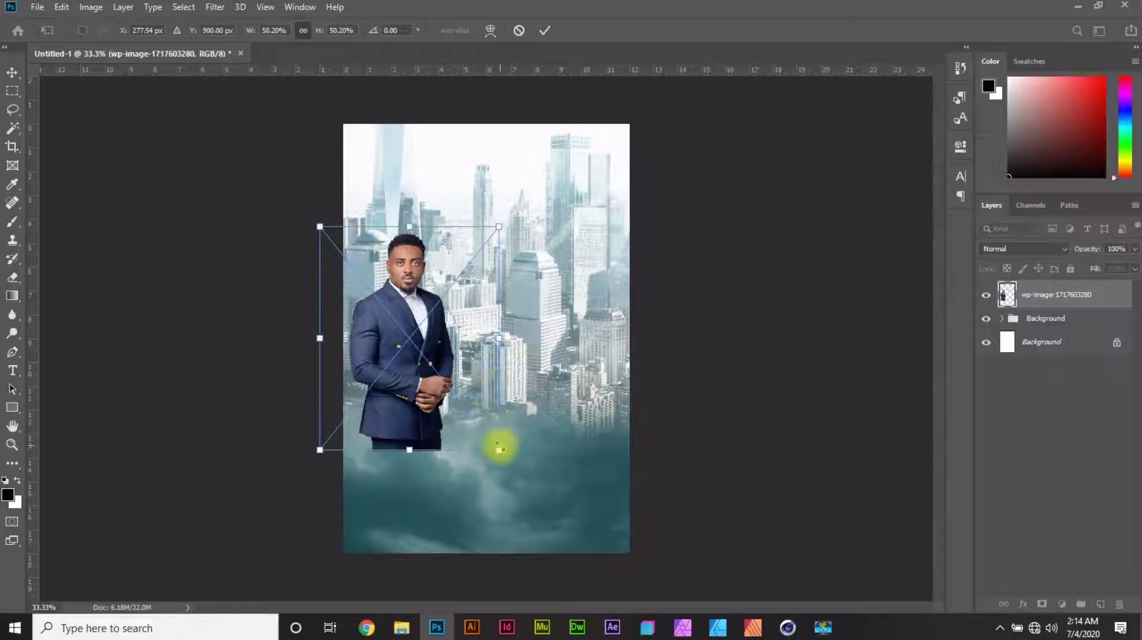
{"action": "left_click_drag", "start_coordinate": [499, 450], "coordinate": [502, 454]}
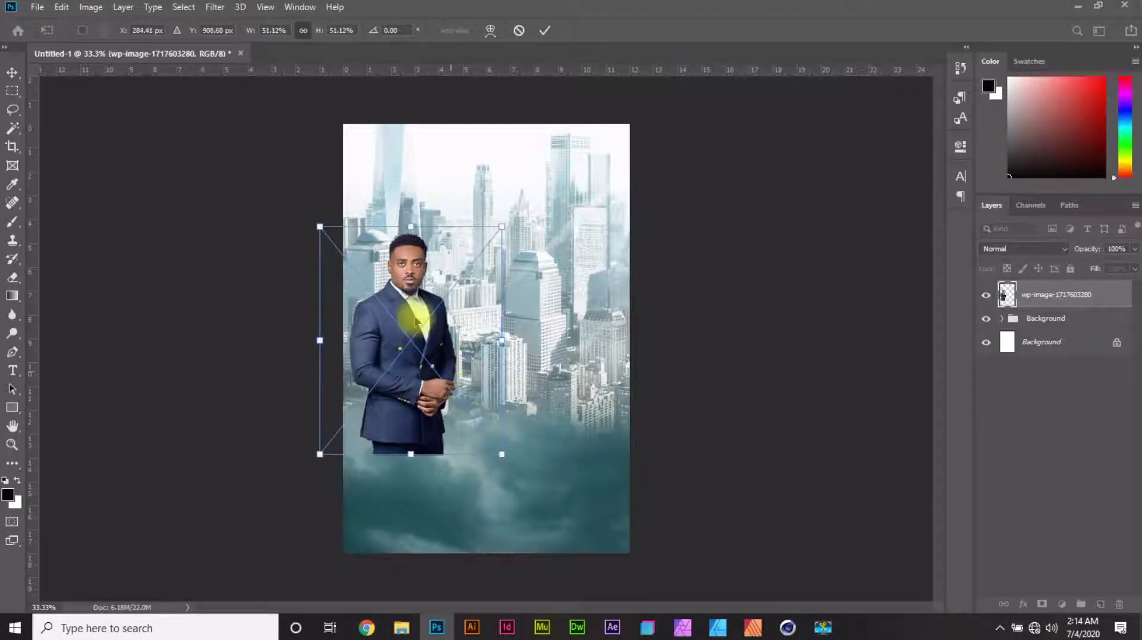
{"action": "mouse_move", "coordinate": [415, 311]}
{"action": "left_mouse_down"}
{"action": "mouse_move", "coordinate": [411, 293]}
{"action": "mouse_move", "coordinate": [417, 305]}
{"action": "left_mouse_up"}
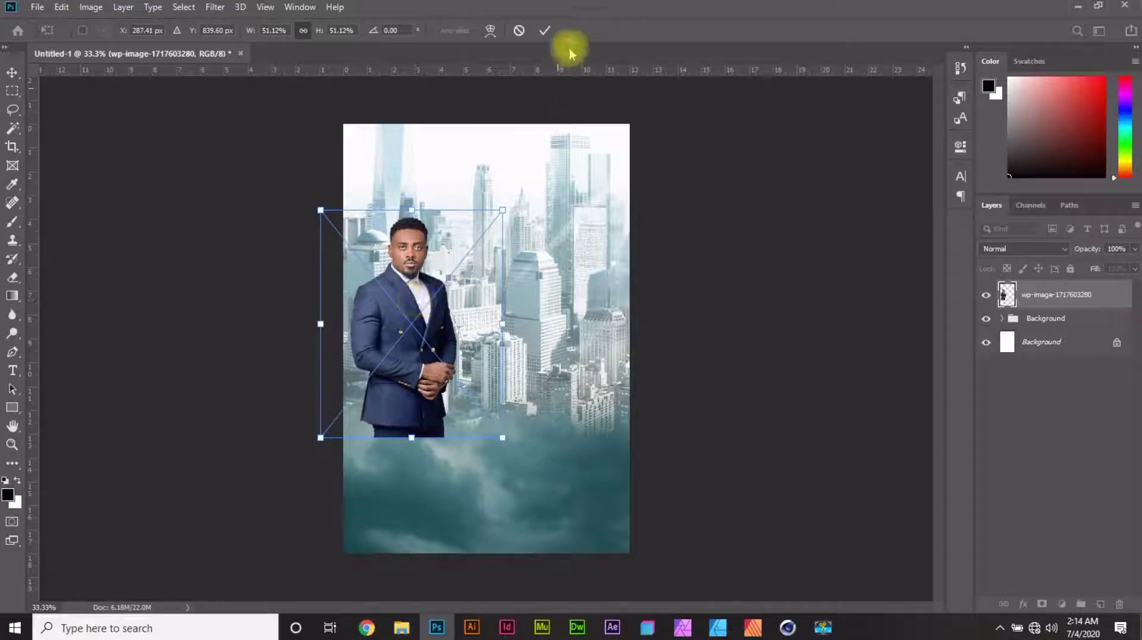
{"action": "left_click", "coordinate": [543, 30]}
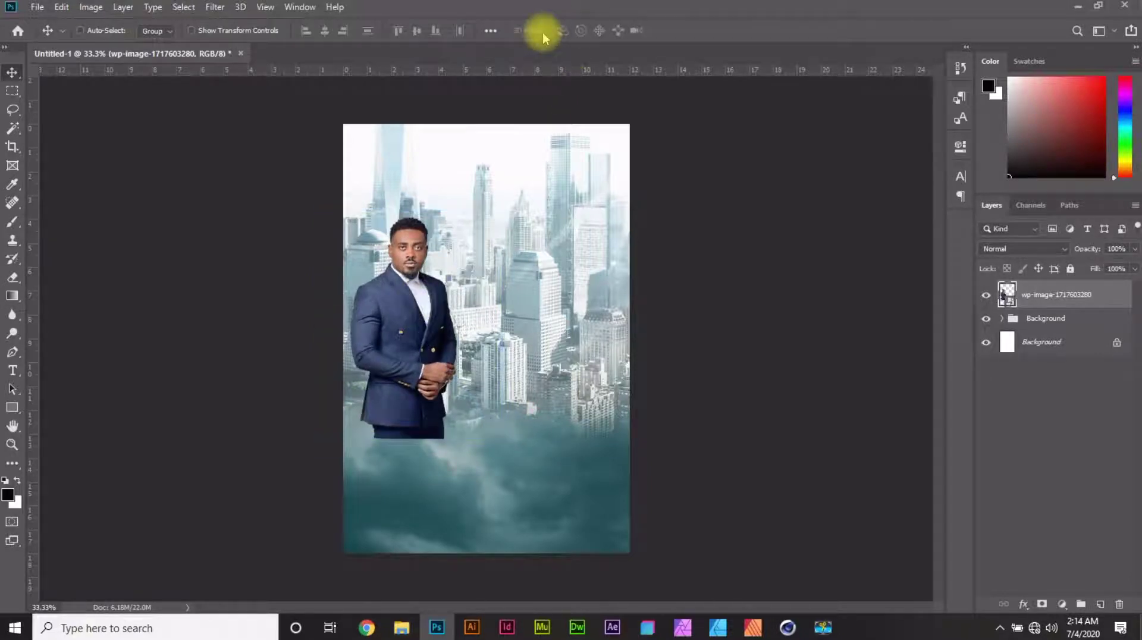
Add a layer mask to the man's image and softly erase his lower edge into the clouds with a 193 px brush.
{"action": "left_click", "coordinate": [1042, 604]}
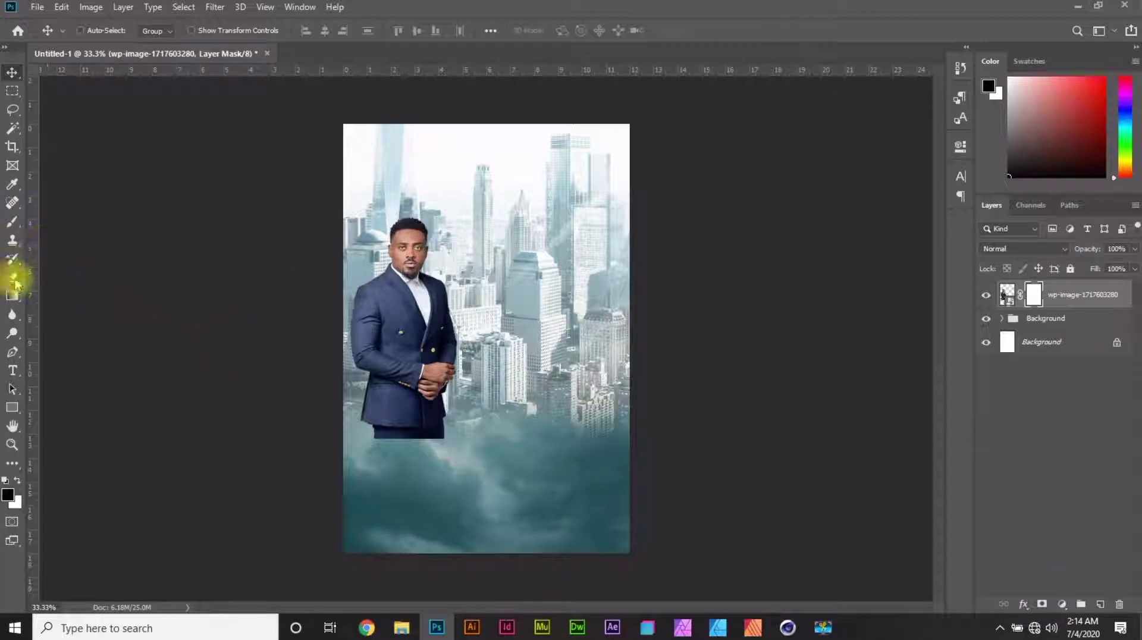
{"action": "left_click", "coordinate": [14, 279]}
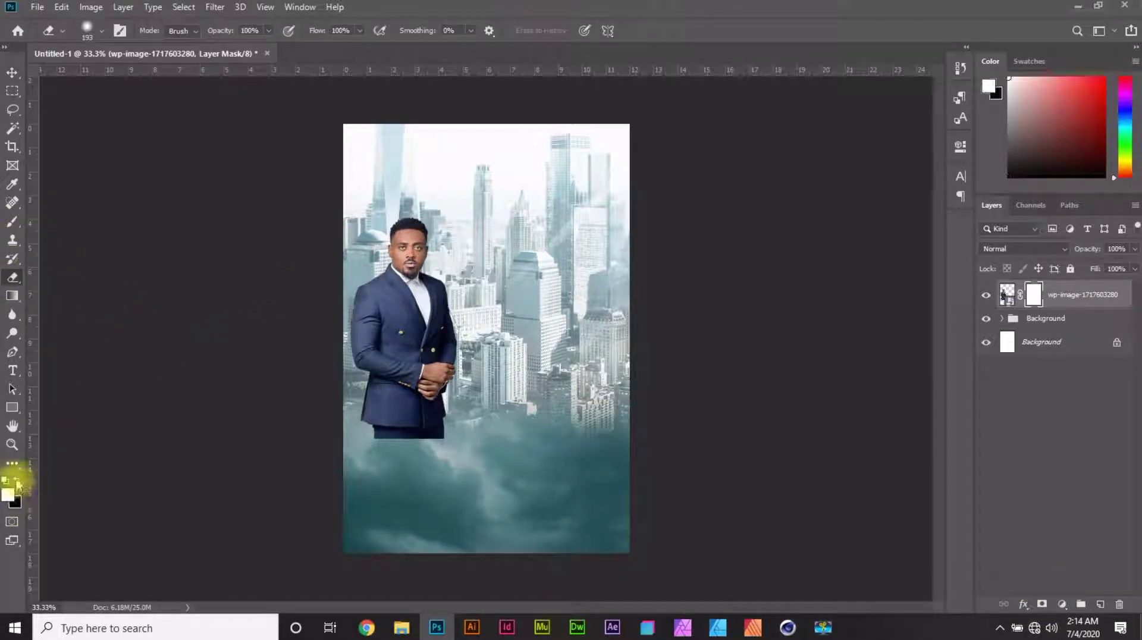
{"action": "mouse_move", "coordinate": [357, 438]}
{"action": "left_mouse_down"}
{"action": "mouse_move", "coordinate": [416, 455]}
{"action": "mouse_move", "coordinate": [382, 444]}
{"action": "mouse_move", "coordinate": [452, 441]}
{"action": "mouse_move", "coordinate": [381, 447]}
{"action": "left_mouse_up"}
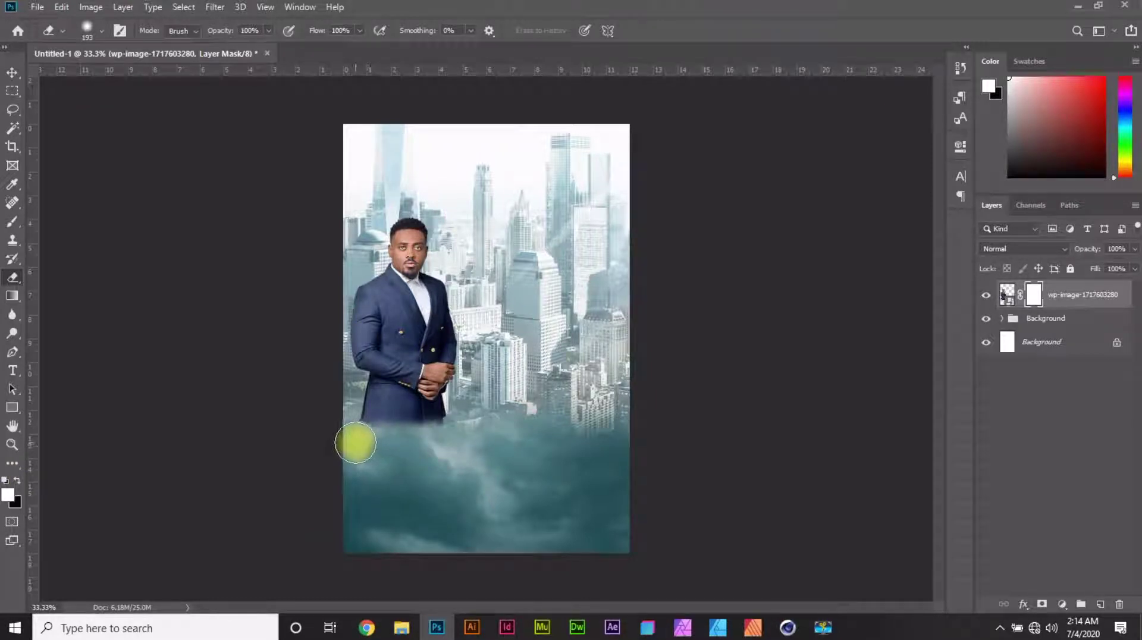
{"action": "left_click", "coordinate": [13, 75]}
{"action": "left_click", "coordinate": [37, 7]}
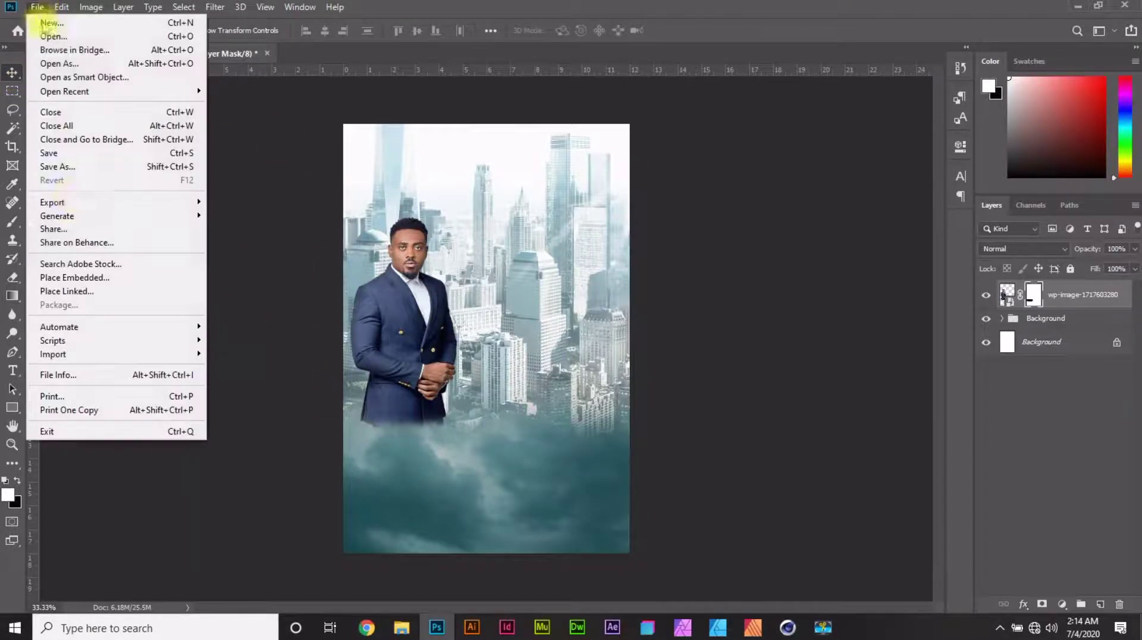
{"action": "left_click", "coordinate": [90, 278]}
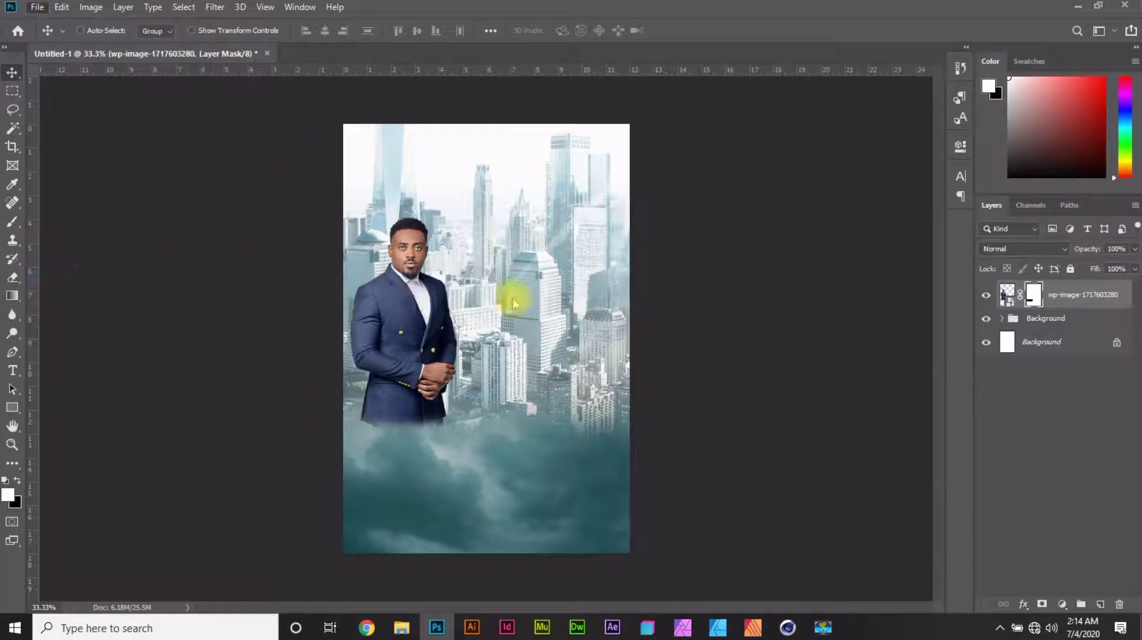
{"action": "double_click", "coordinate": [510, 121]}
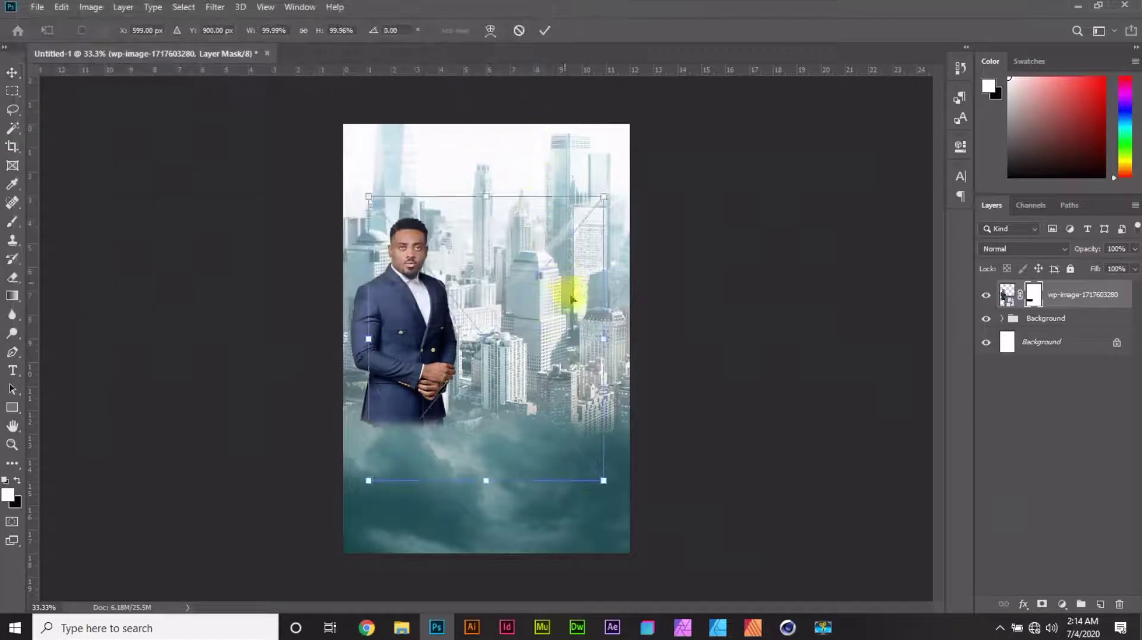
{"action": "left_click_drag", "start_coordinate": [368, 480], "coordinate": [401, 440]}
{"action": "left_click_drag", "start_coordinate": [538, 324], "coordinate": [592, 338]}
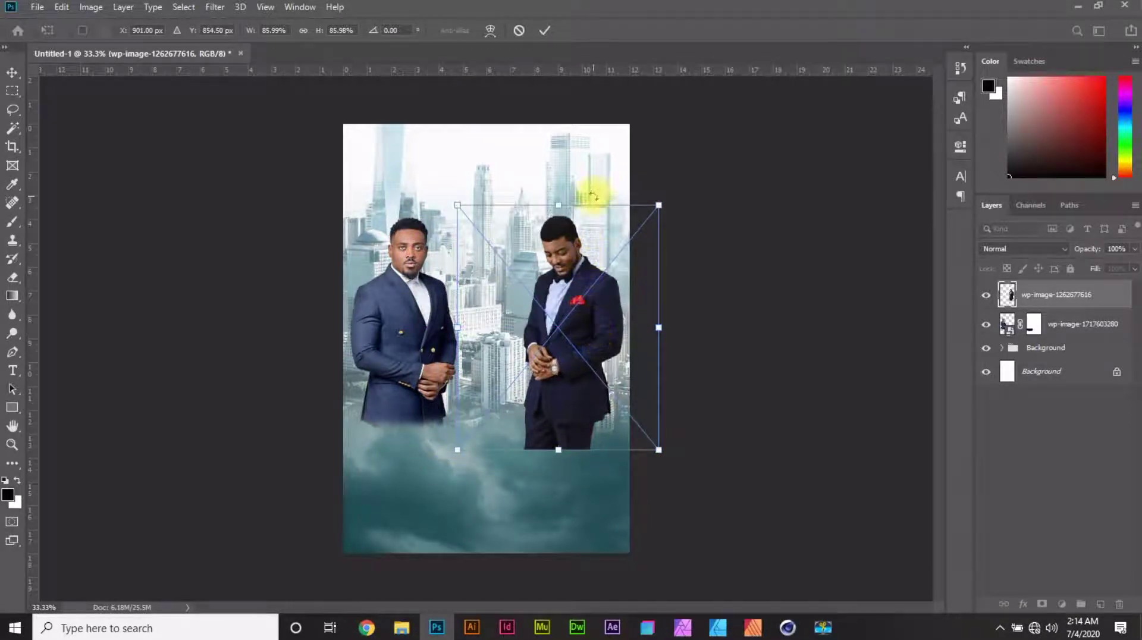
{"action": "left_click", "coordinate": [545, 31]}
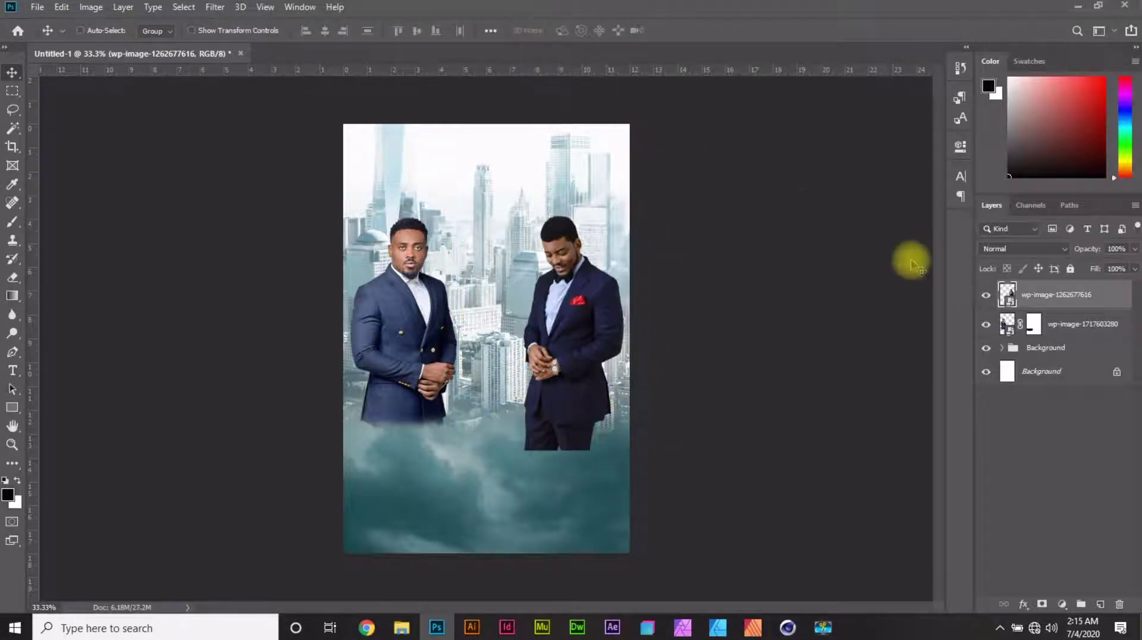
Add a layer mask to the second man's image and softly erase his lower edge into the clouds with the 193 px eraser.
{"action": "left_click", "coordinate": [1042, 605]}
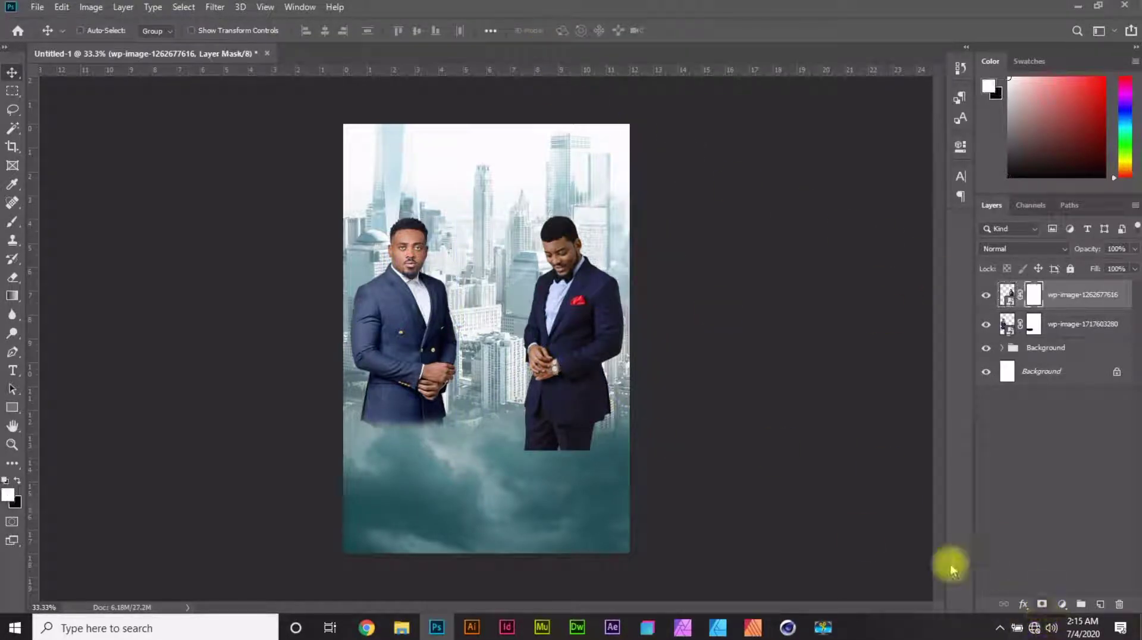
{"action": "key", "text": "x"}
{"action": "left_click", "coordinate": [12, 277]}
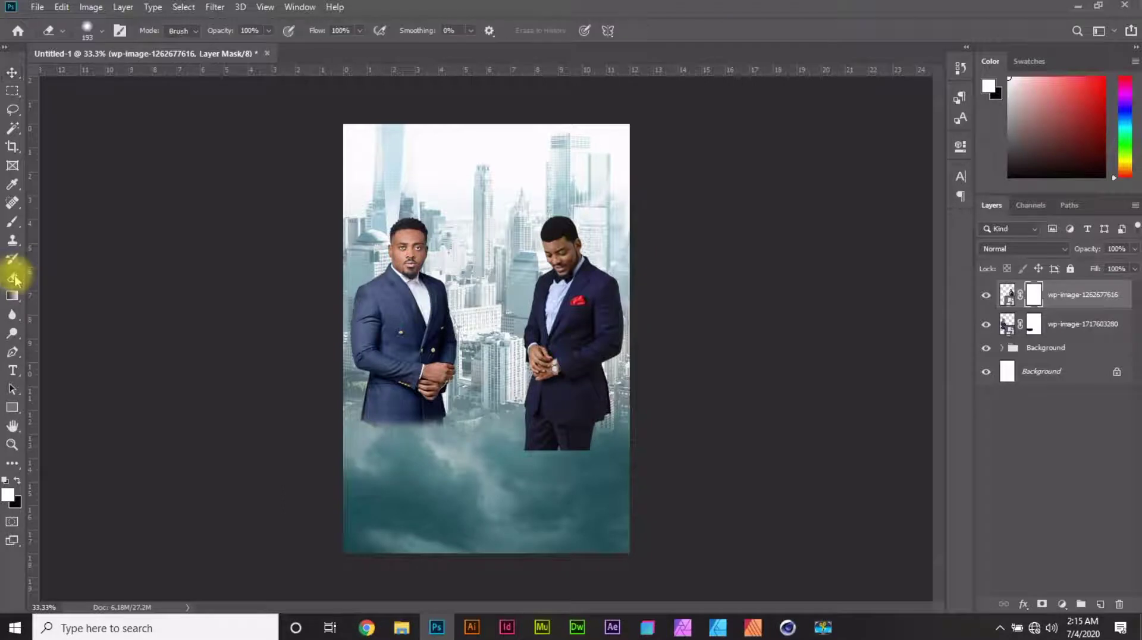
{"action": "mouse_move", "coordinate": [523, 452]}
{"action": "left_mouse_down"}
{"action": "mouse_move", "coordinate": [596, 449]}
{"action": "mouse_move", "coordinate": [518, 439]}
{"action": "mouse_move", "coordinate": [614, 439]}
{"action": "mouse_move", "coordinate": [551, 440]}
{"action": "left_mouse_up"}
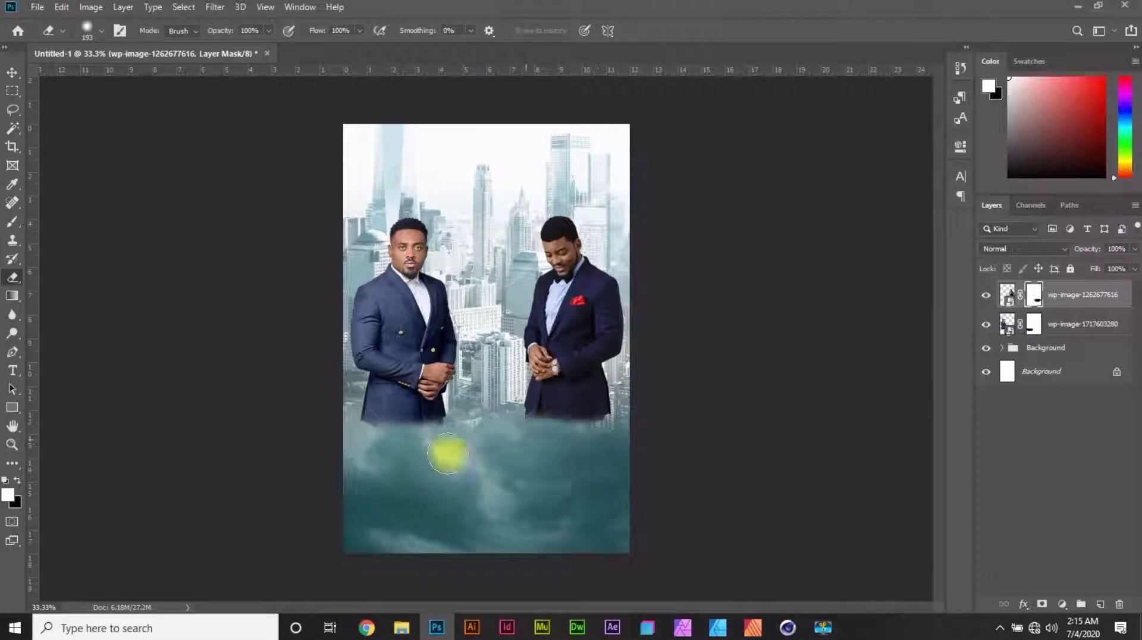
Place the picture of the man in sunglasses as an embedded layer and move it below both suited men, just above the Background group.
{"action": "left_click", "coordinate": [11, 73]}
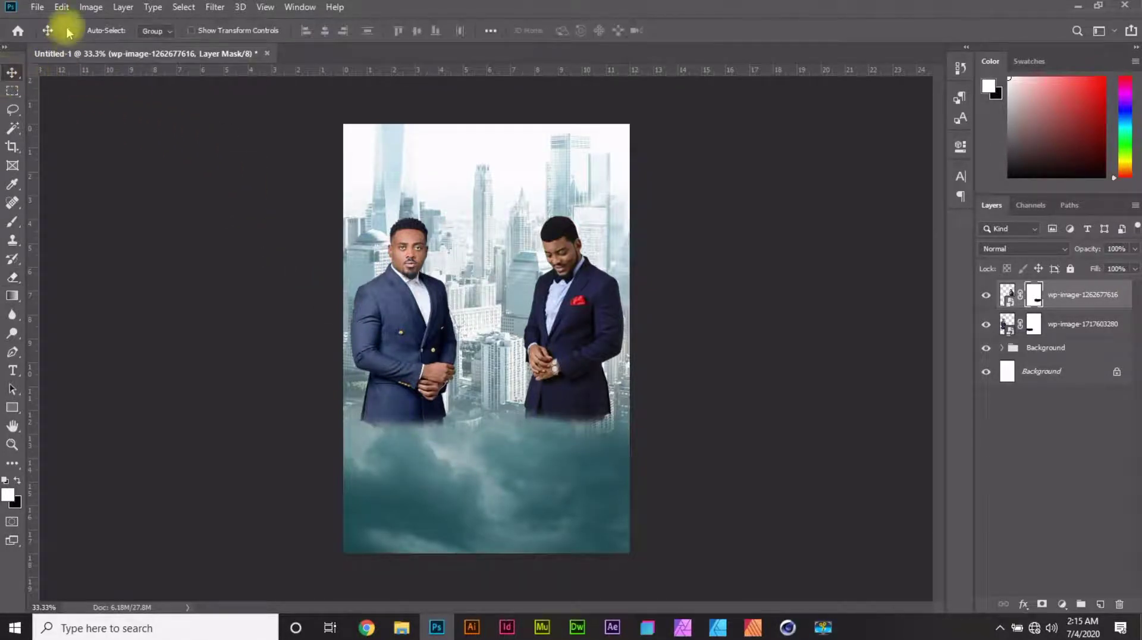
{"action": "left_click", "coordinate": [37, 7]}
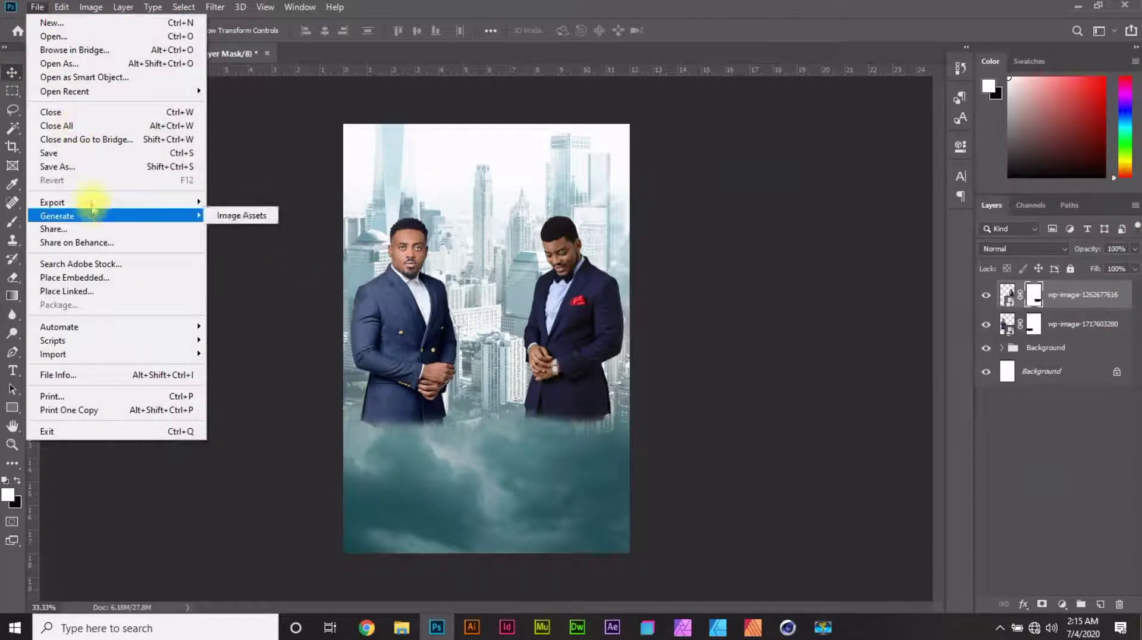
{"action": "left_click", "coordinate": [110, 278]}
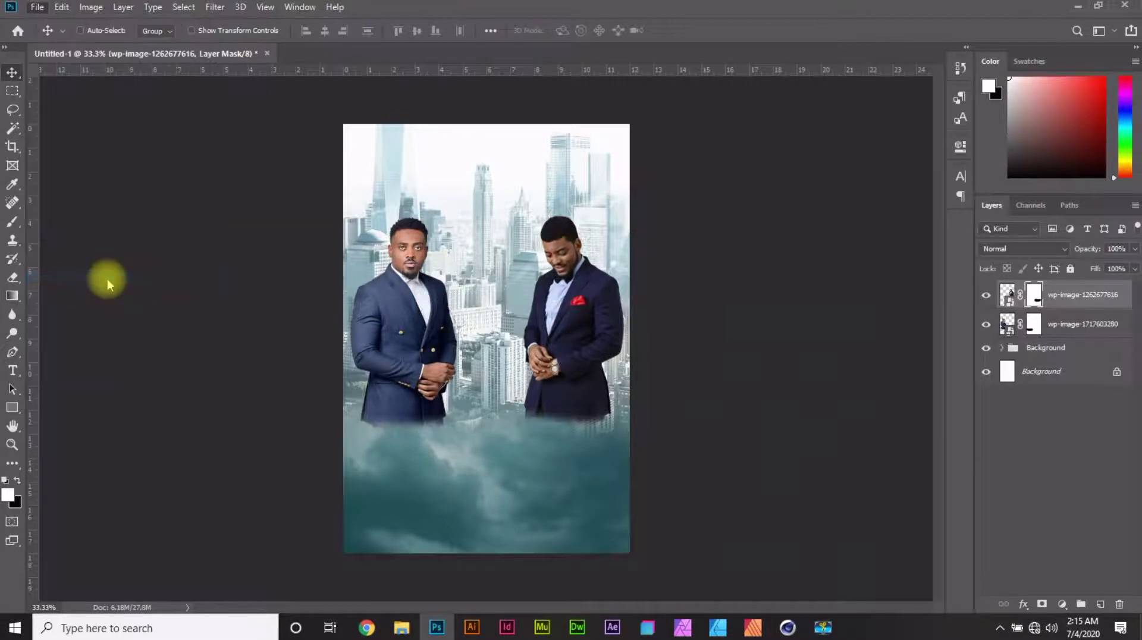
{"action": "left_click", "coordinate": [255, 229]}
{"action": "double_click", "coordinate": [254, 229]}
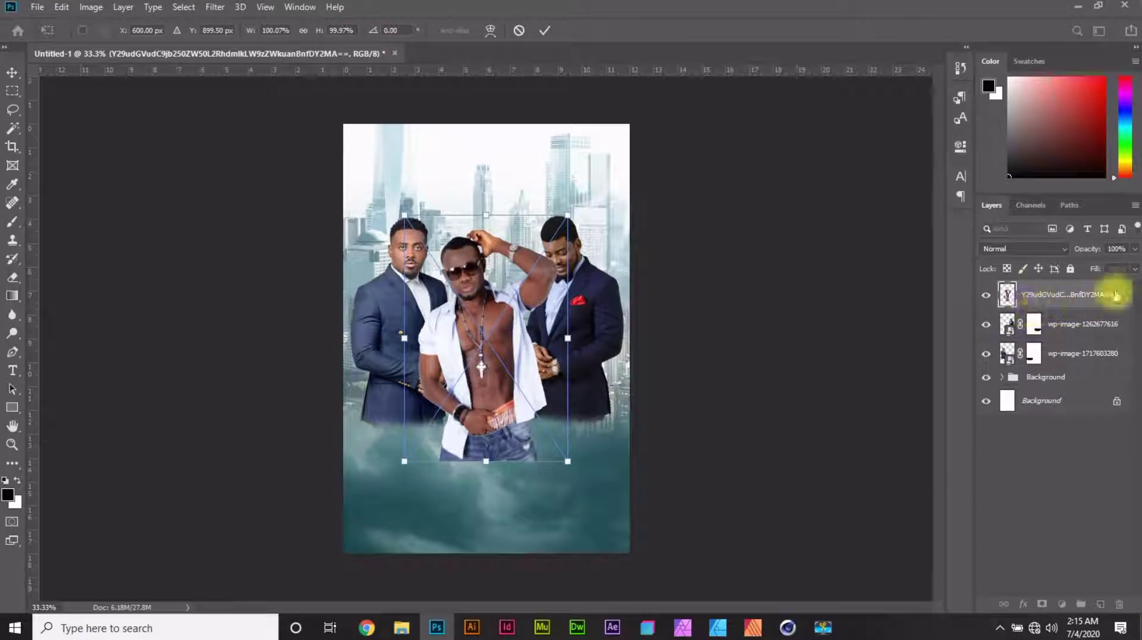
{"action": "left_click_drag", "start_coordinate": [1115, 290], "coordinate": [1112, 372]}
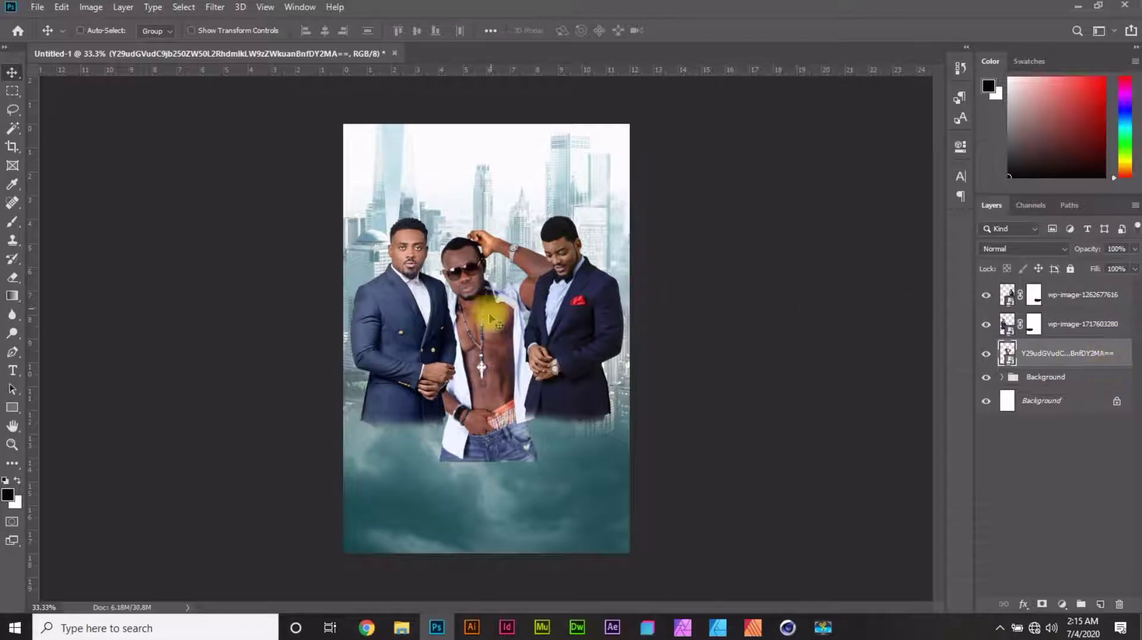
Raise the man in sunglasses between the two suited men and scale him down slightly.
{"action": "left_click_drag", "start_coordinate": [487, 309], "coordinate": [489, 268]}
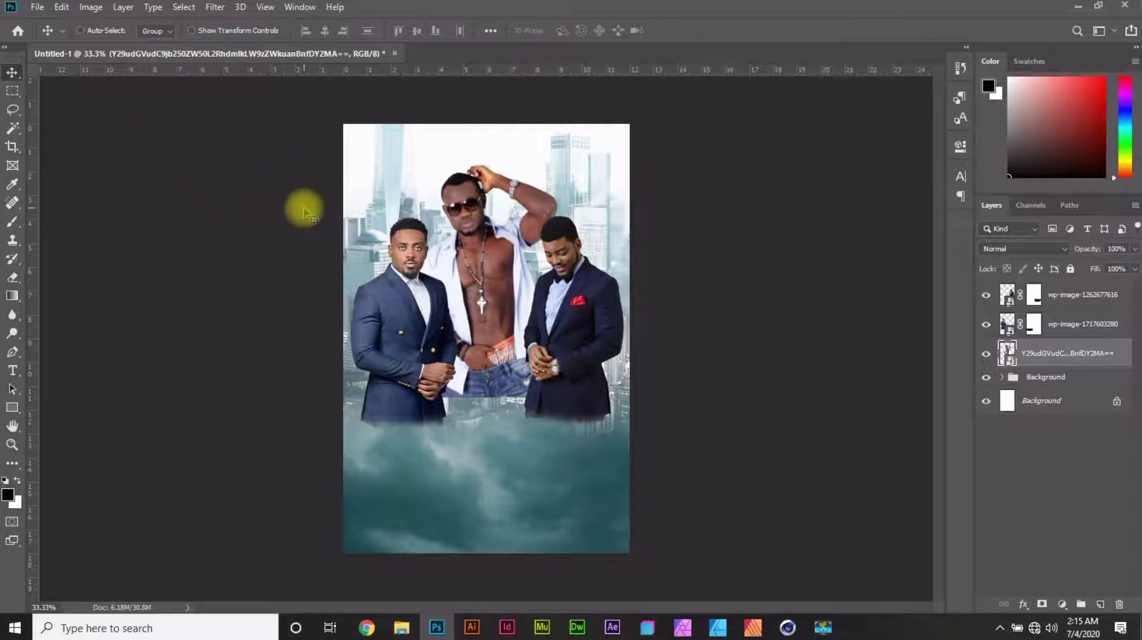
{"action": "key", "text": "ctrl+t"}
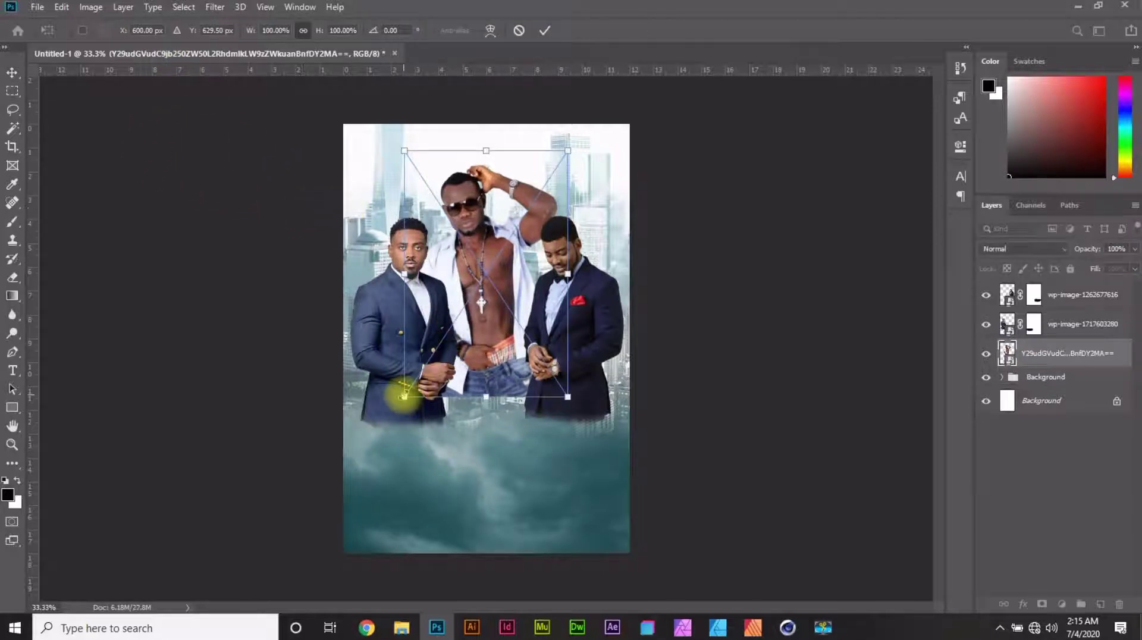
{"action": "left_click_drag", "start_coordinate": [404, 395], "coordinate": [416, 378]}
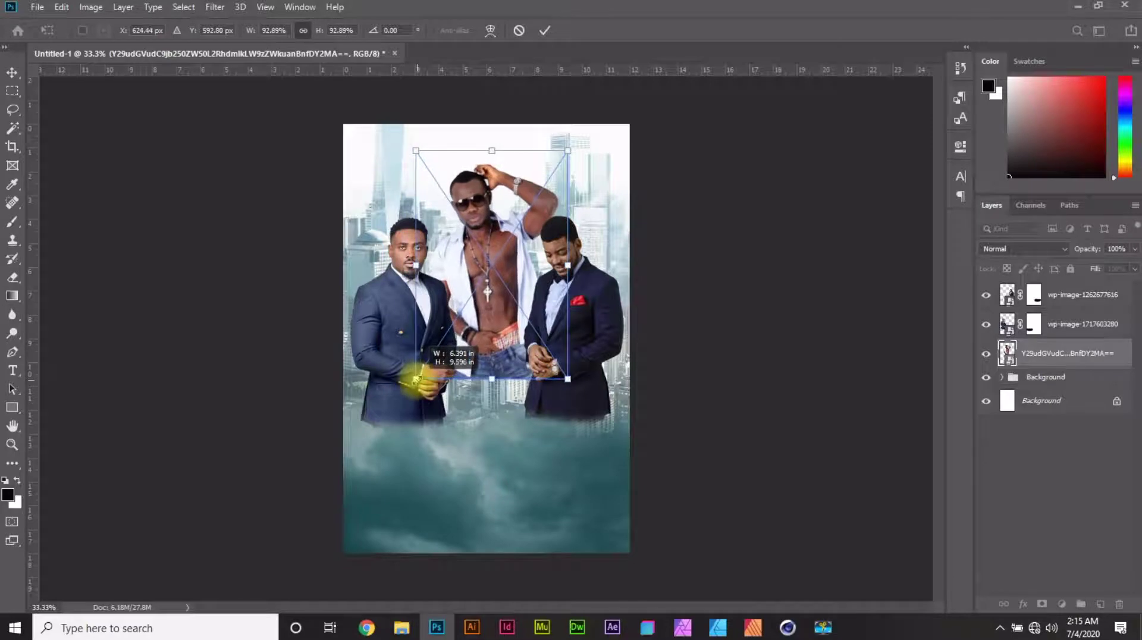
{"action": "left_click_drag", "start_coordinate": [568, 378], "coordinate": [574, 387]}
{"action": "mouse_move", "coordinate": [485, 327]}
{"action": "left_mouse_down"}
{"action": "mouse_move", "coordinate": [487, 338]}
{"action": "mouse_move", "coordinate": [478, 334]}
{"action": "left_mouse_up"}
{"action": "left_click", "coordinate": [546, 29]}
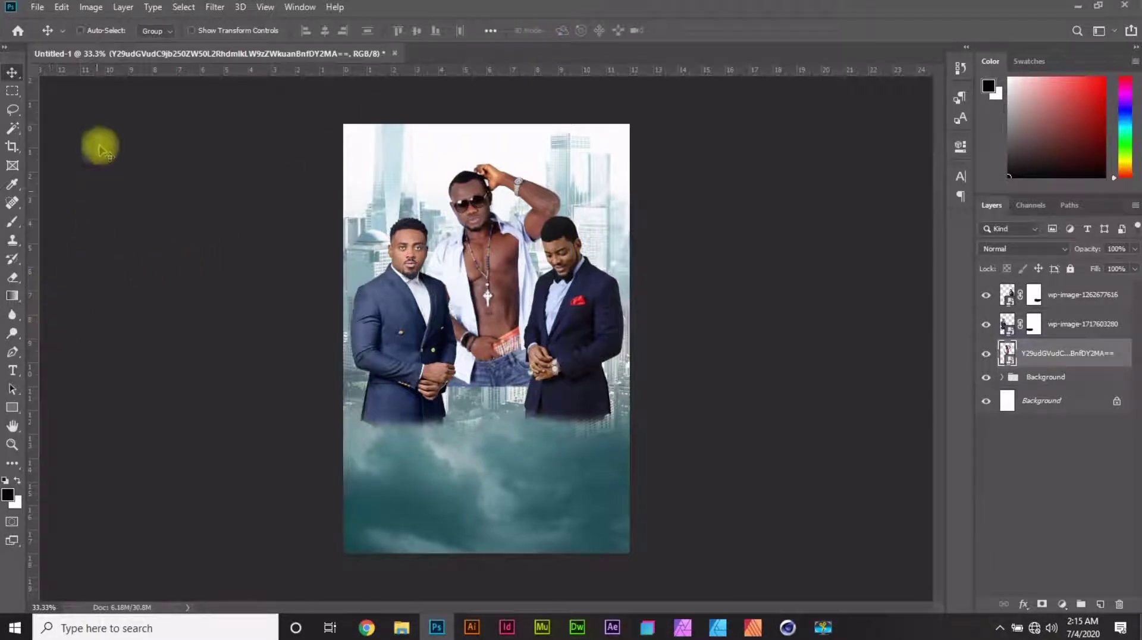
{"action": "left_click", "coordinate": [37, 7]}
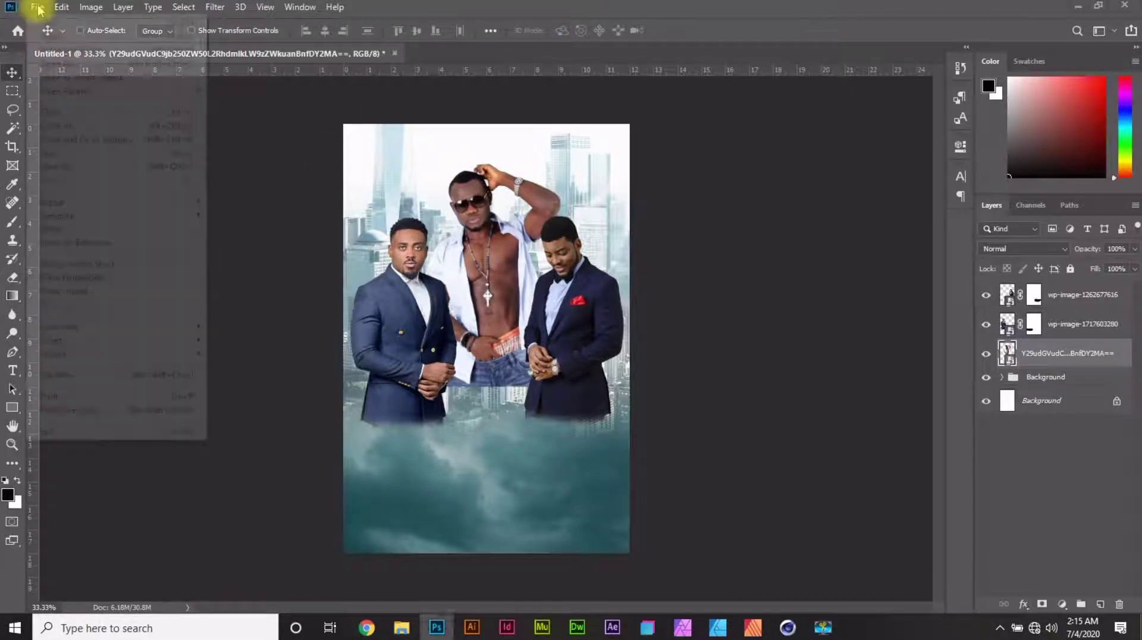
{"action": "left_click", "coordinate": [84, 277]}
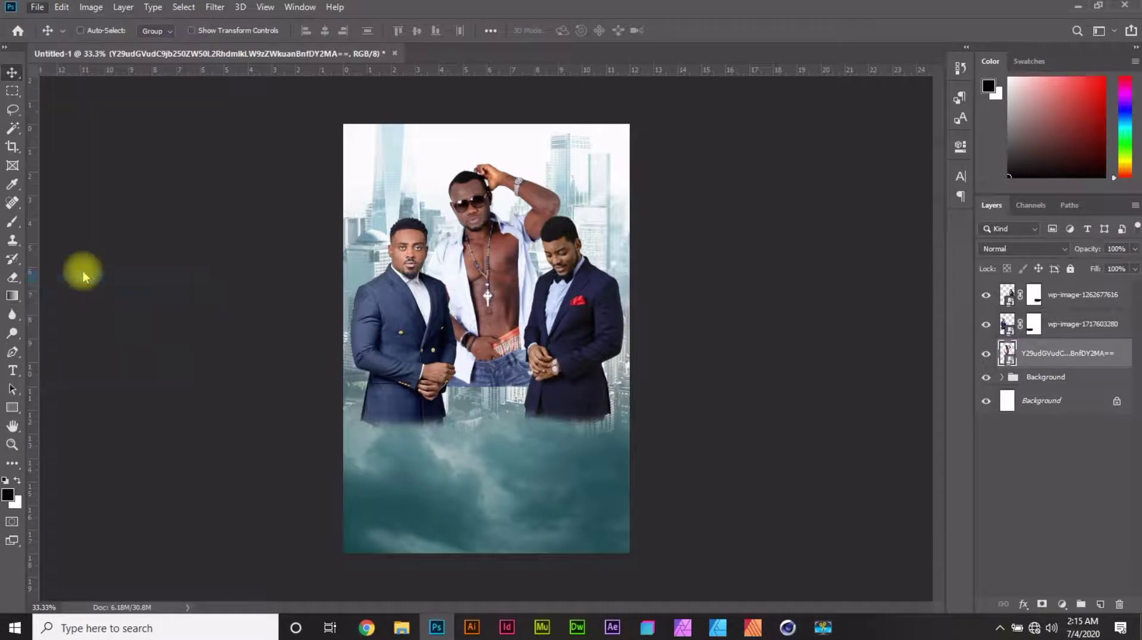
{"action": "double_click", "coordinate": [163, 127]}
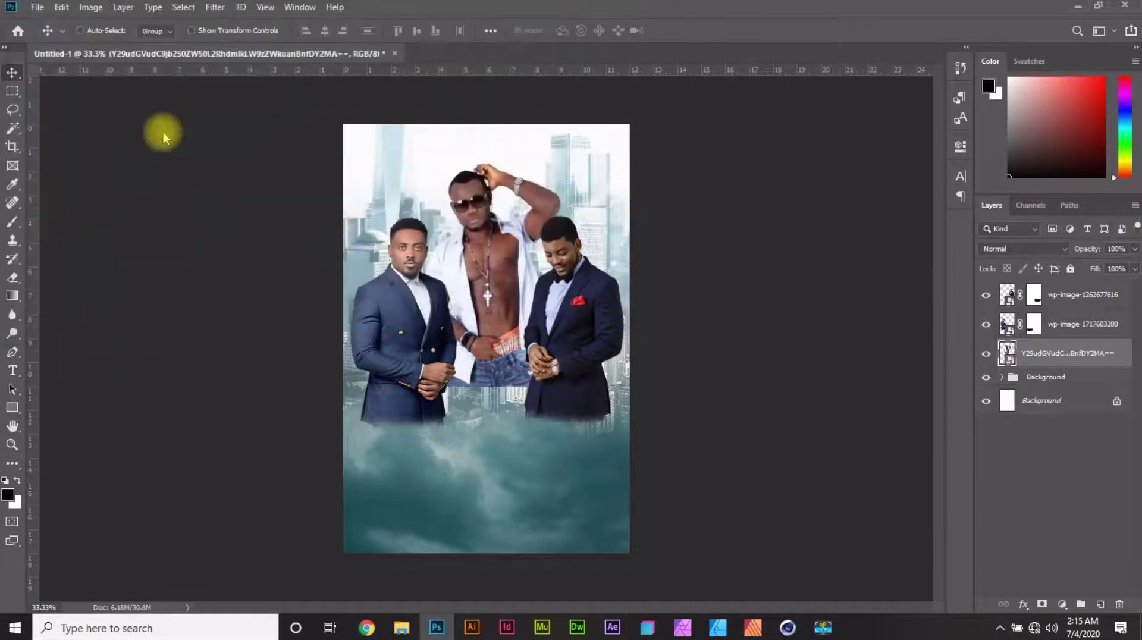
{"action": "left_click_drag", "start_coordinate": [506, 367], "coordinate": [548, 431]}
{"action": "left_click_drag", "start_coordinate": [466, 309], "coordinate": [414, 258]}
{"action": "left_click_drag", "start_coordinate": [548, 430], "coordinate": [556, 445]}
{"action": "left_click_drag", "start_coordinate": [503, 410], "coordinate": [503, 405]}
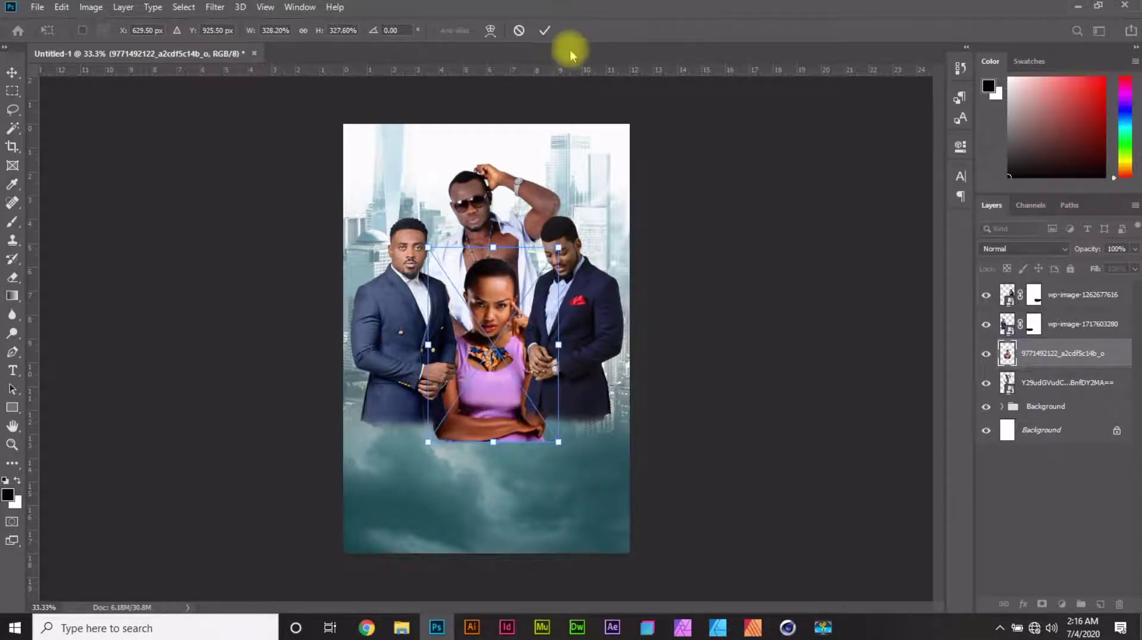
{"action": "left_click", "coordinate": [545, 35]}
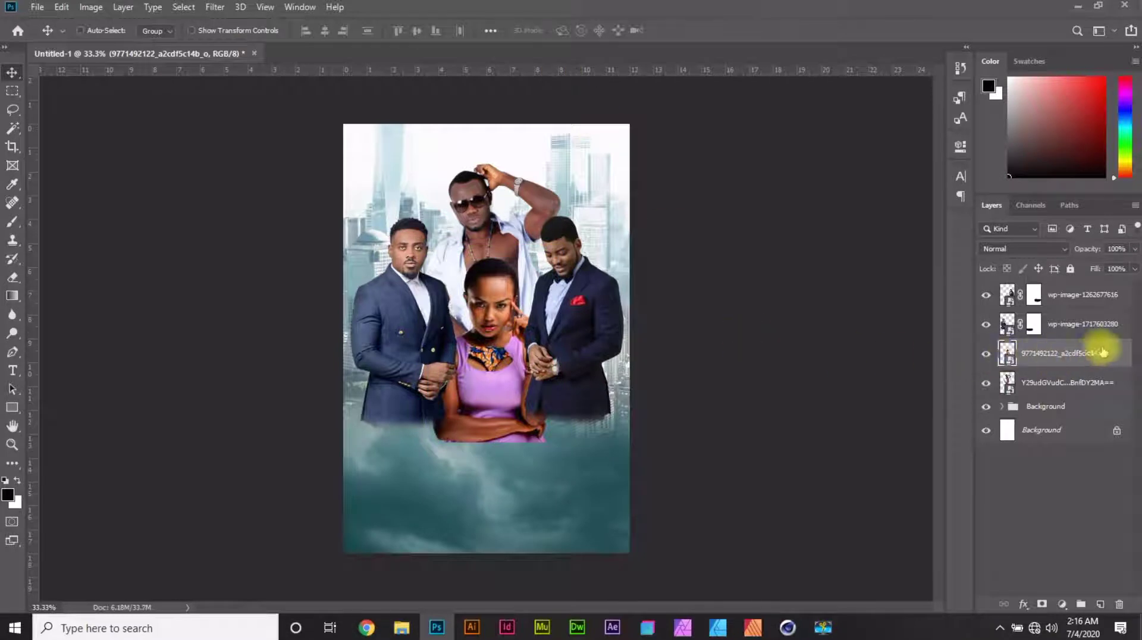
Move the woman's layer to the top of the stack, mask it, and softly erase her lower edge with the 193 px eraser.
{"action": "left_click_drag", "start_coordinate": [1109, 342], "coordinate": [1071, 282]}
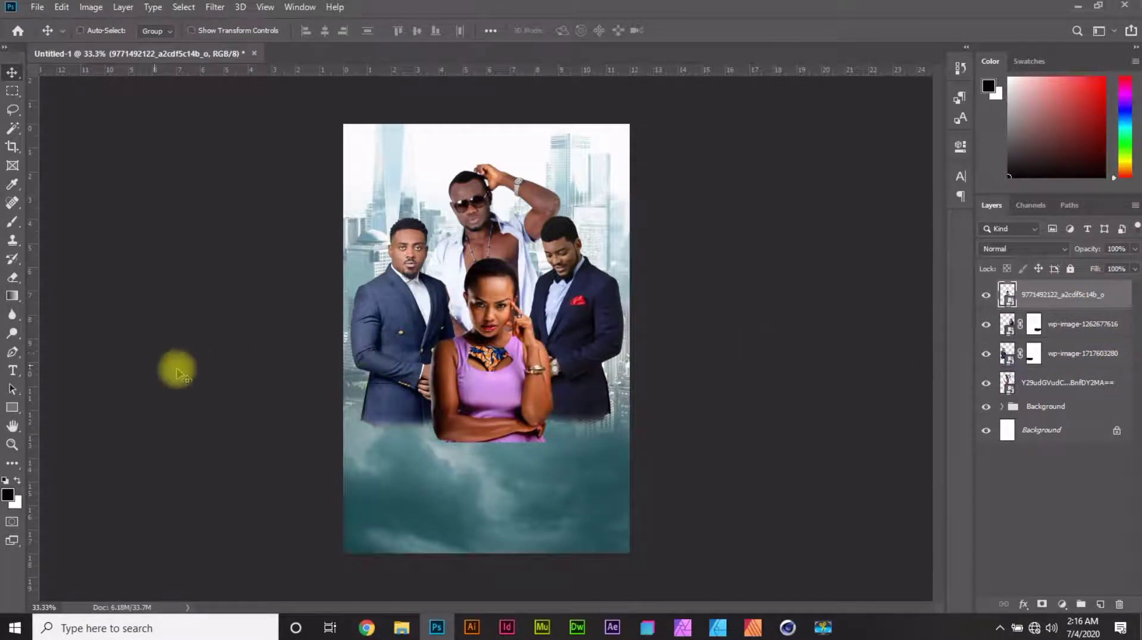
{"action": "left_click", "coordinate": [1042, 605]}
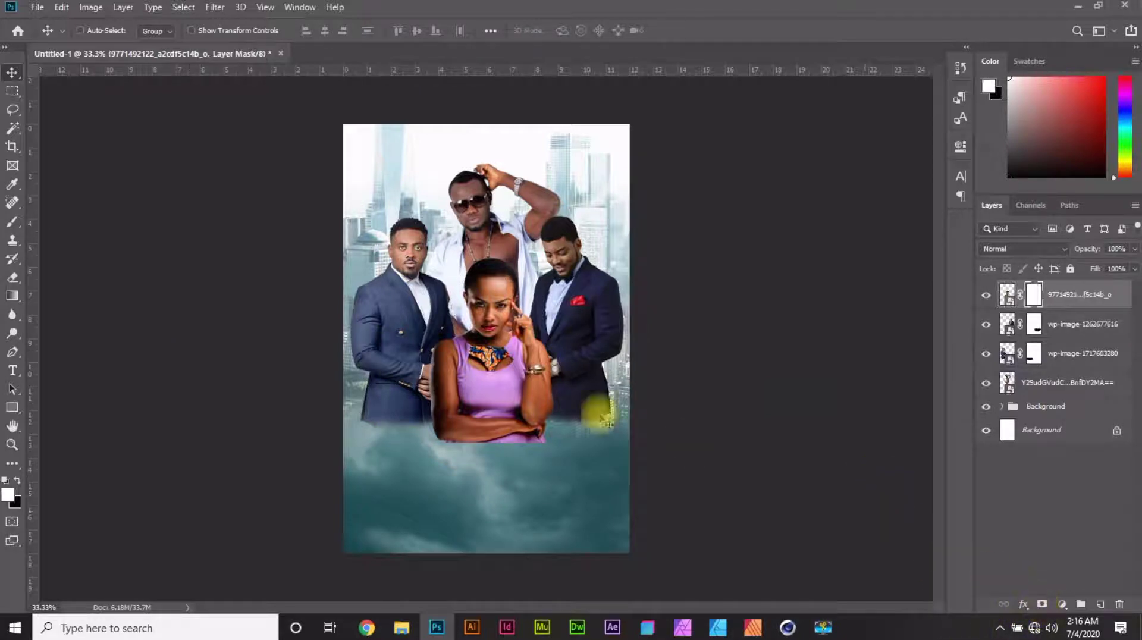
{"action": "left_click", "coordinate": [12, 276]}
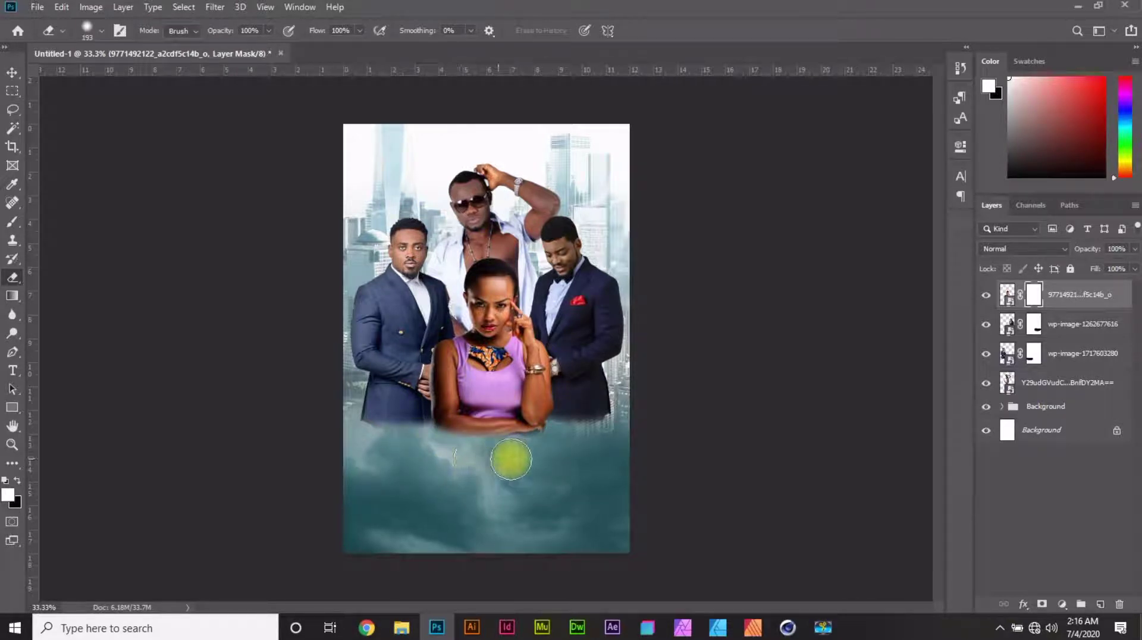
{"action": "left_click_drag", "start_coordinate": [536, 463], "coordinate": [456, 457]}
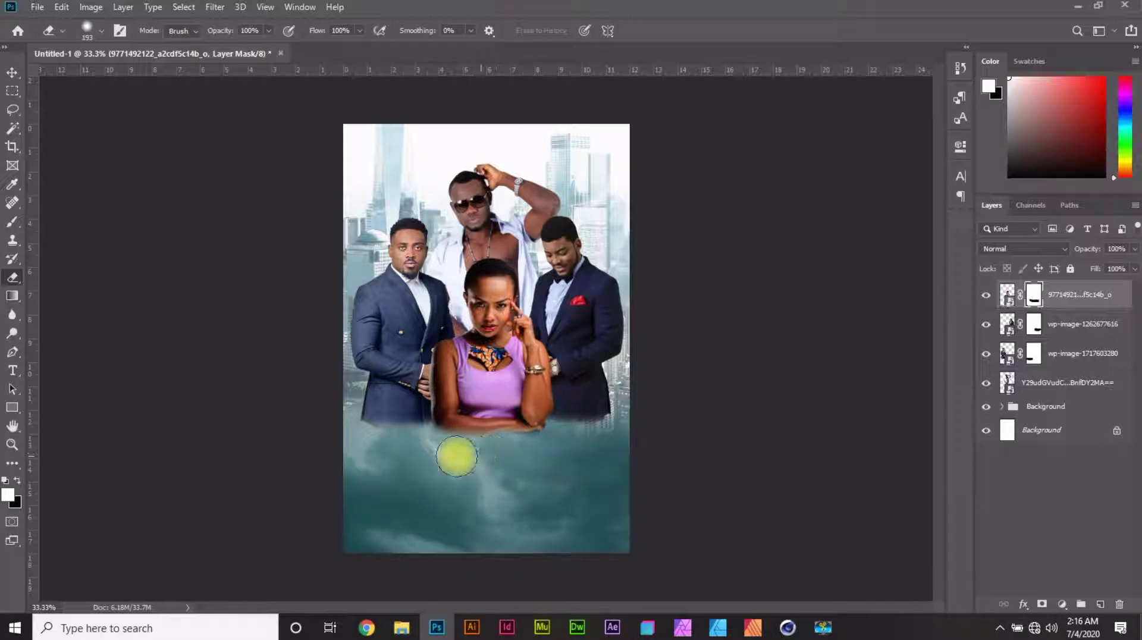
Add a Brightness/Contrast adjustment clipped to the woman's layer, with brightness -150 and contrast 100.
{"action": "left_click", "coordinate": [13, 73]}
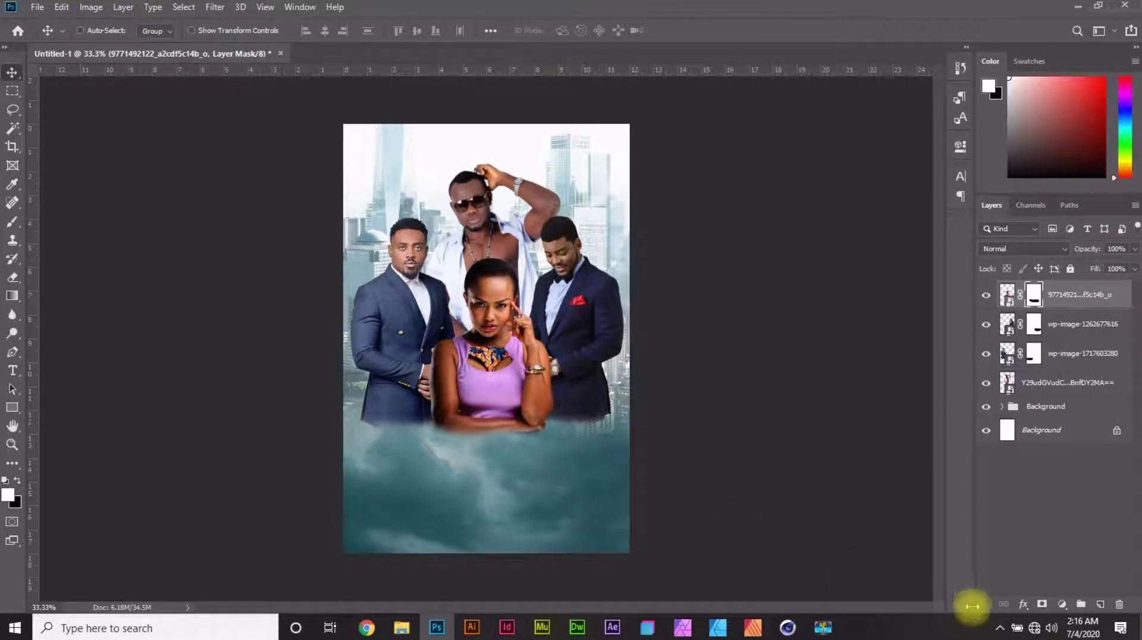
{"action": "left_click", "coordinate": [1063, 604]}
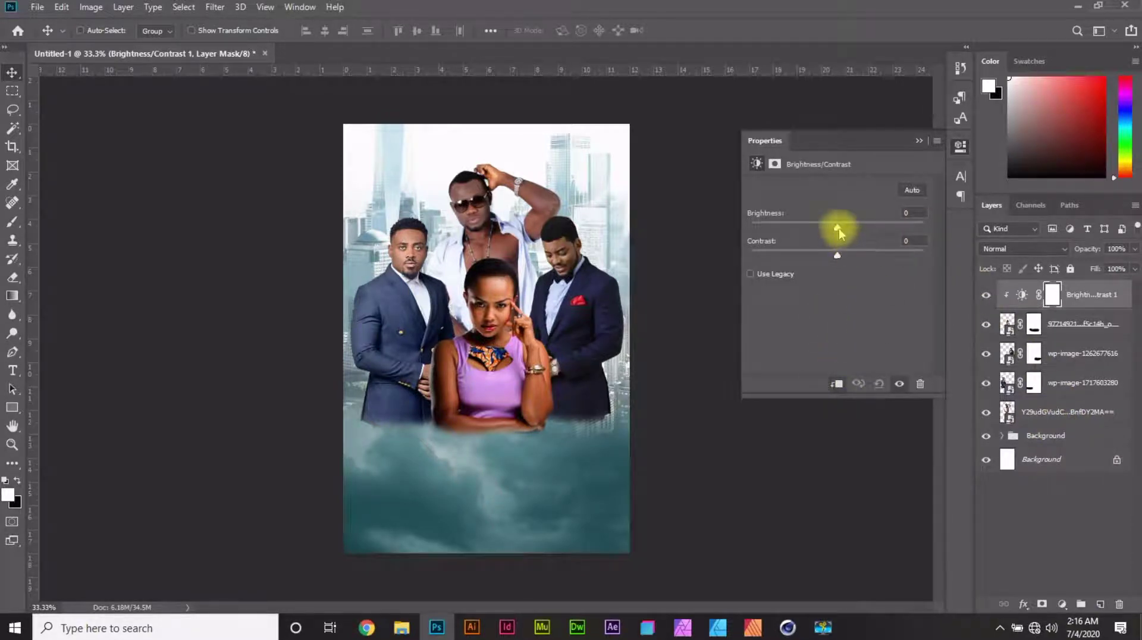
{"action": "left_click_drag", "start_coordinate": [839, 228], "coordinate": [735, 233]}
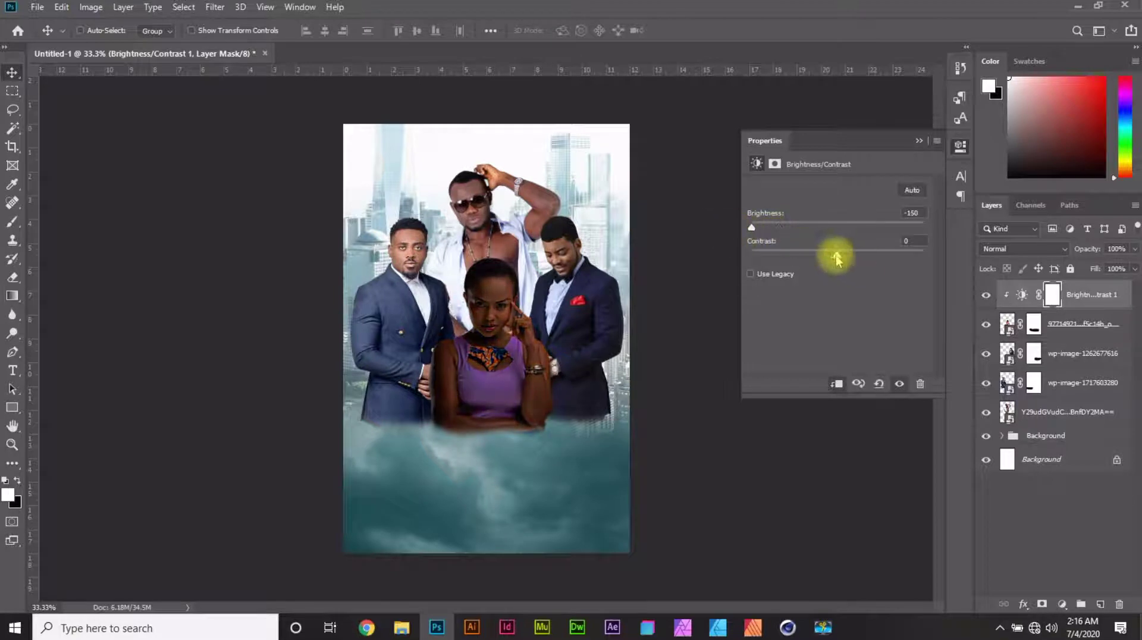
{"action": "left_click_drag", "start_coordinate": [837, 257], "coordinate": [977, 265]}
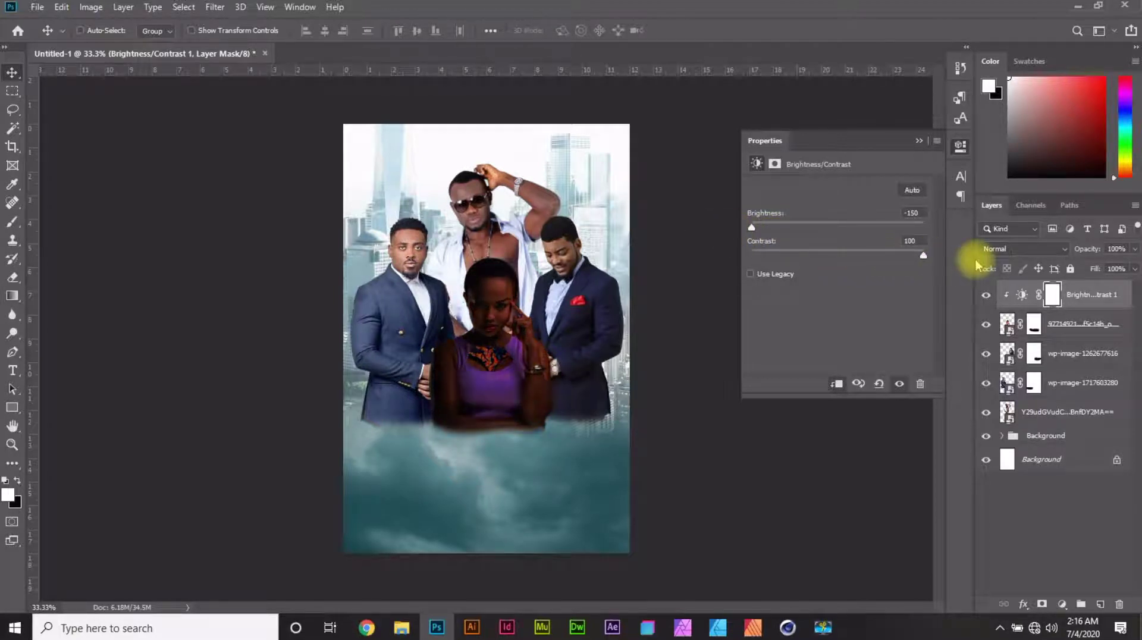
{"action": "left_click", "coordinate": [919, 141]}
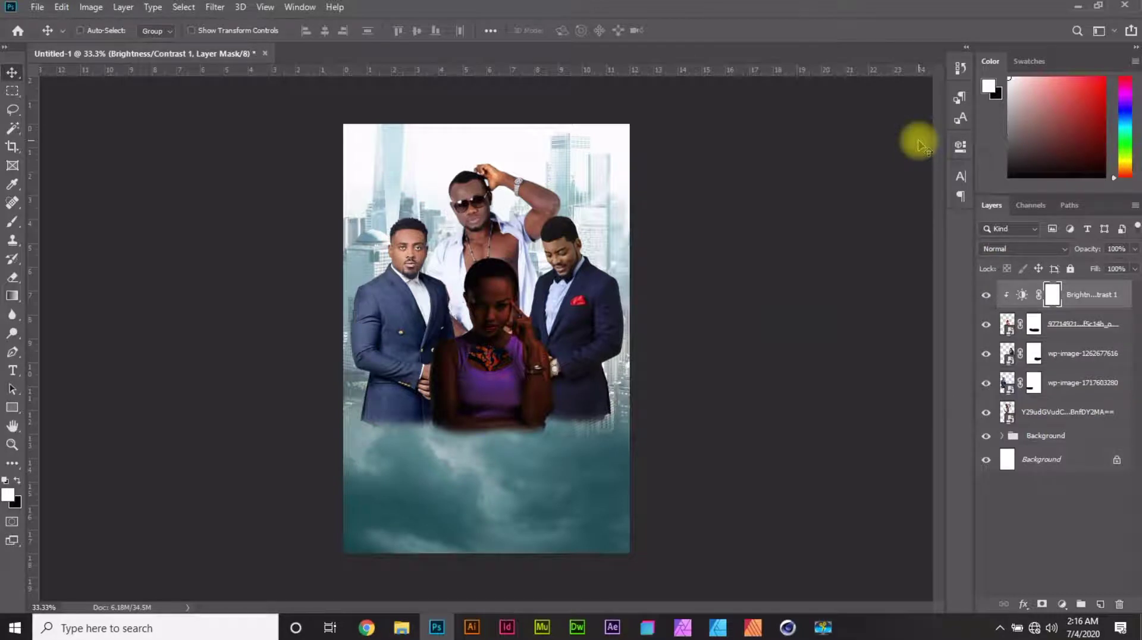
Invert the woman's Brightness/Contrast mask and paint shadow along her left edge with a soft 70 px white brush at 40% opacity.
{"action": "key", "text": "ctrl+i"}
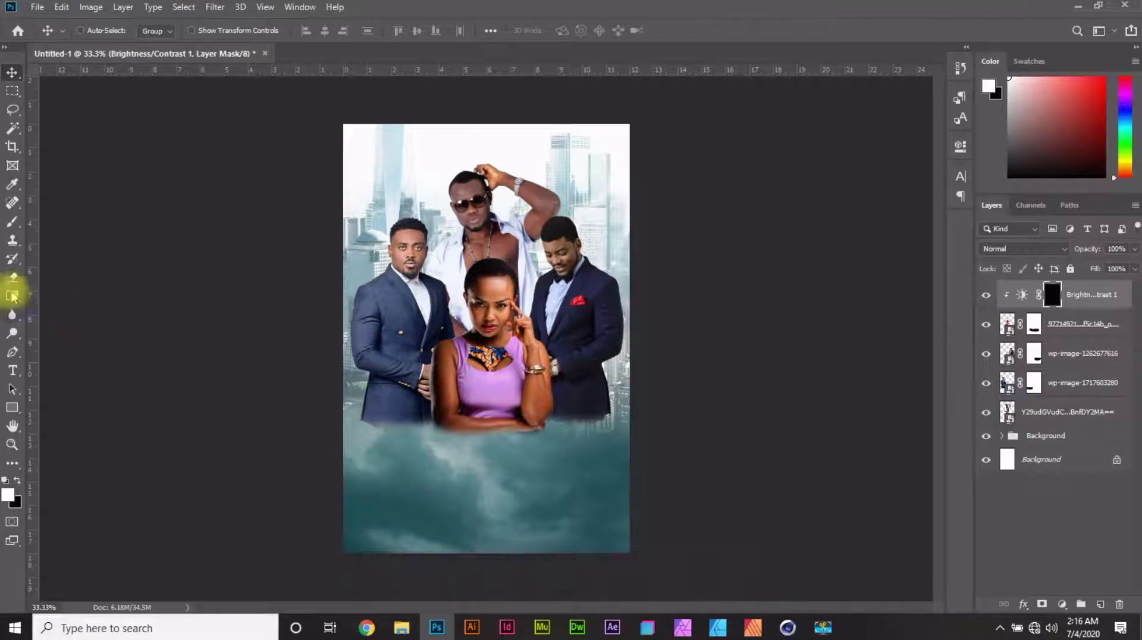
{"action": "left_click", "coordinate": [12, 222]}
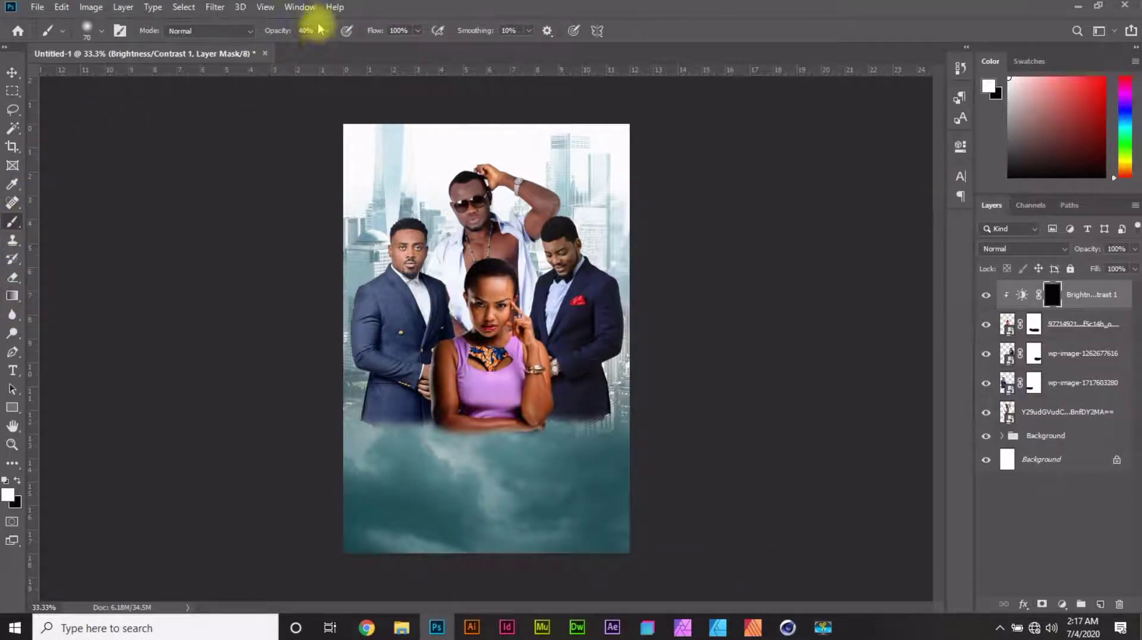
{"action": "left_click", "coordinate": [102, 30]}
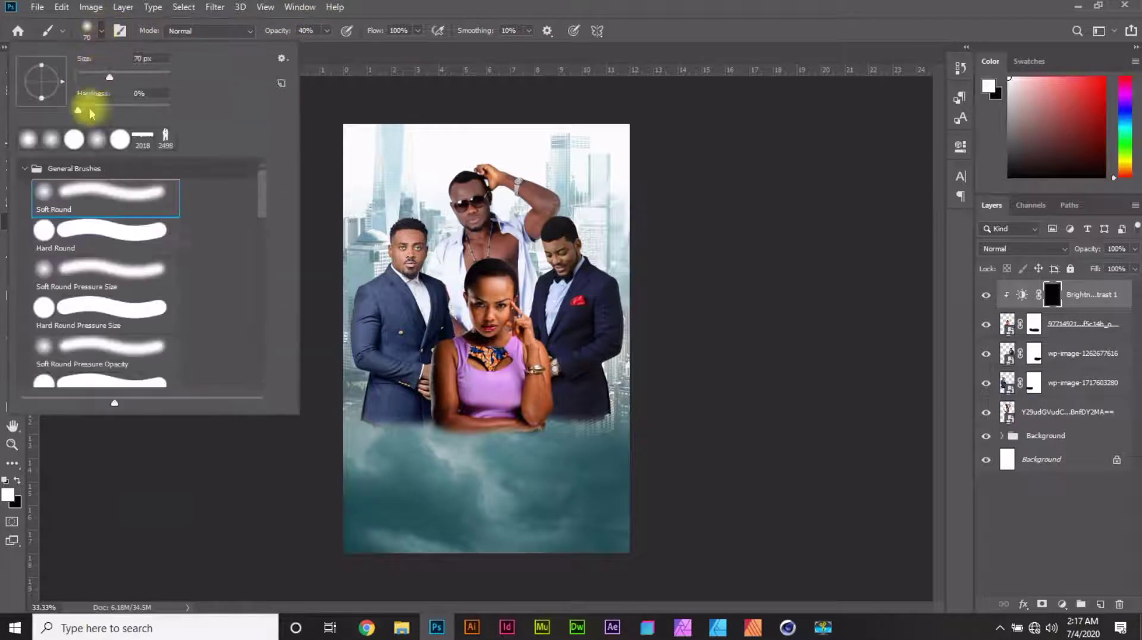
{"action": "left_click", "coordinate": [89, 28]}
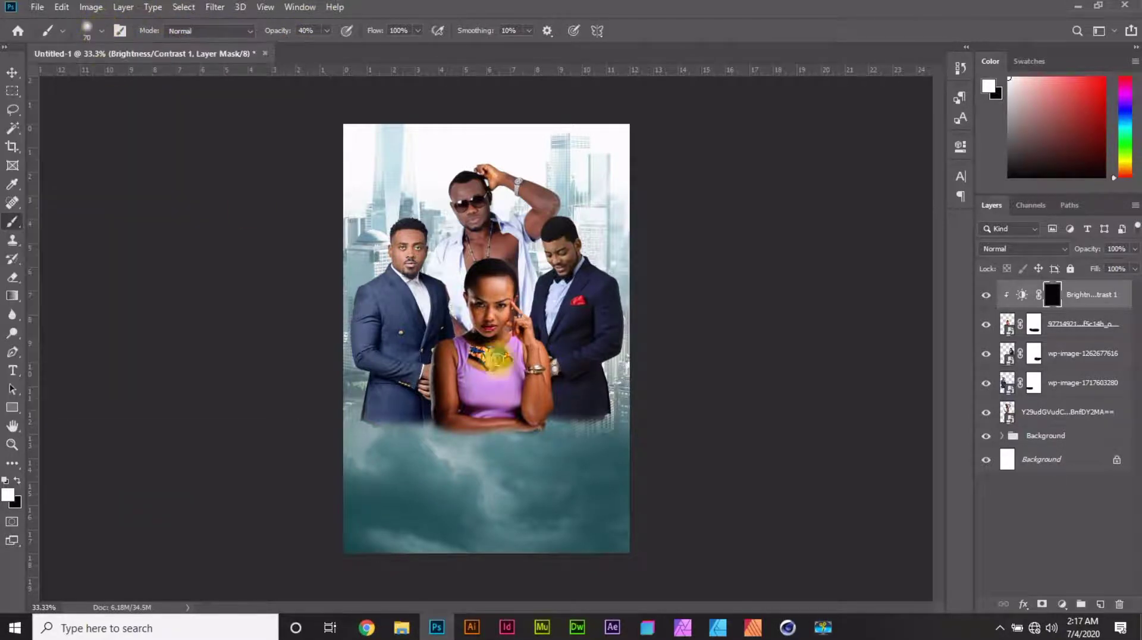
{"action": "mouse_move", "coordinate": [438, 353]}
{"action": "left_mouse_down"}
{"action": "mouse_move", "coordinate": [435, 422]}
{"action": "mouse_move", "coordinate": [437, 348]}
{"action": "mouse_move", "coordinate": [431, 356]}
{"action": "mouse_move", "coordinate": [446, 338]}
{"action": "mouse_move", "coordinate": [437, 424]}
{"action": "mouse_move", "coordinate": [435, 366]}
{"action": "left_mouse_up"}
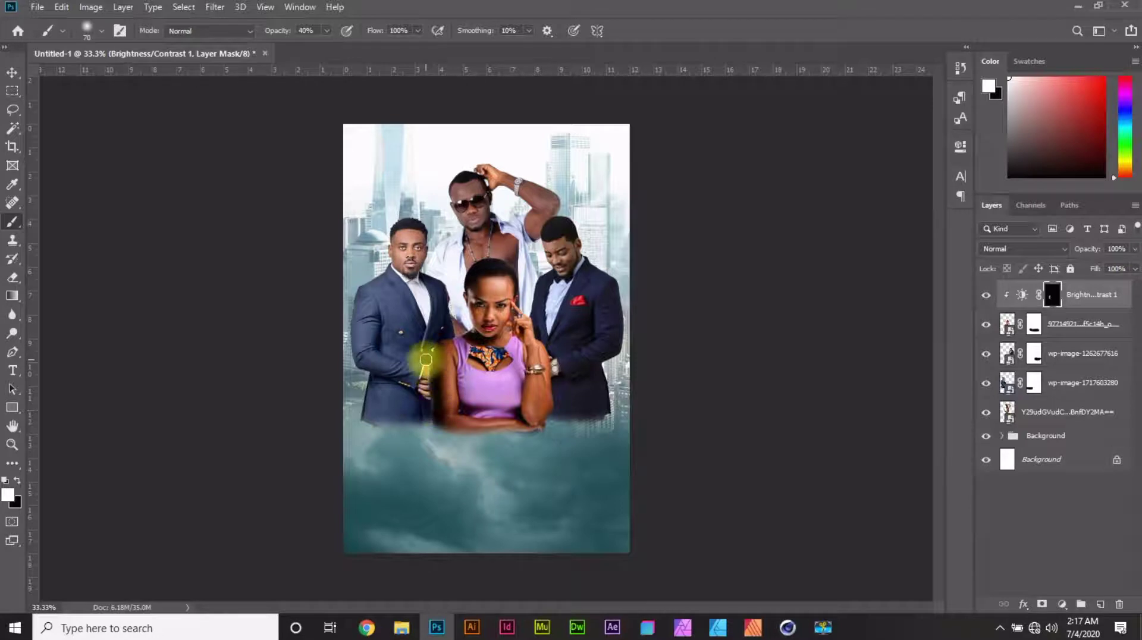
{"action": "left_click", "coordinate": [12, 73]}
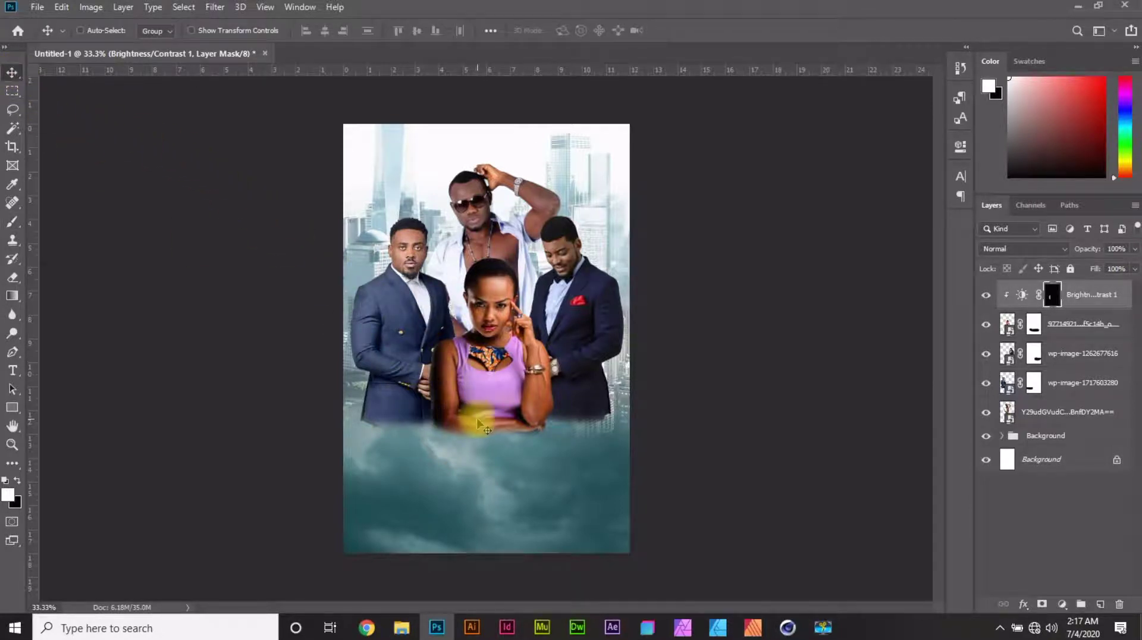
Group all the people layers and add a Color Lookup adjustment above the group using the filmstock_50.3dl LUT.
{"action": "left_click", "coordinate": [1067, 415], "text": "shift"}
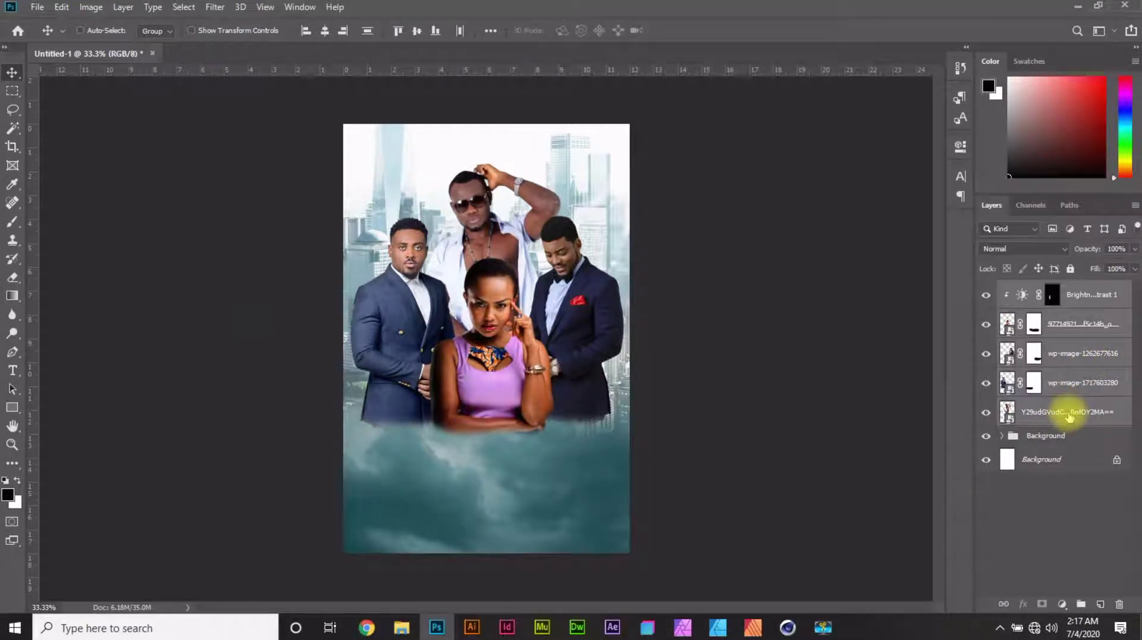
{"action": "key", "text": "ctrl+g"}
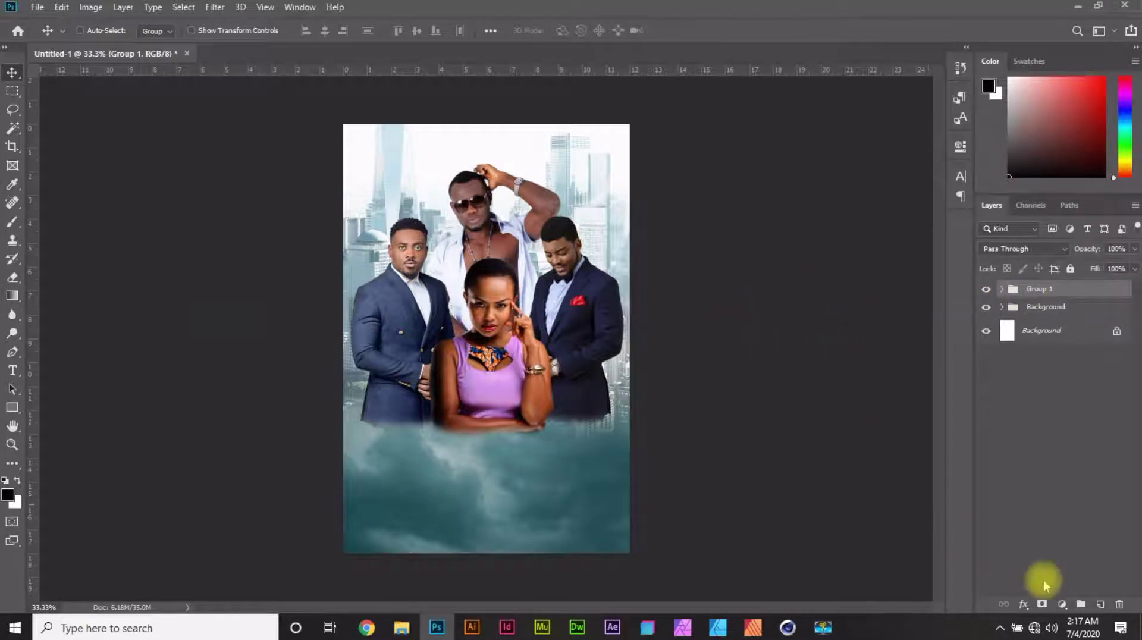
{"action": "left_click", "coordinate": [1062, 604]}
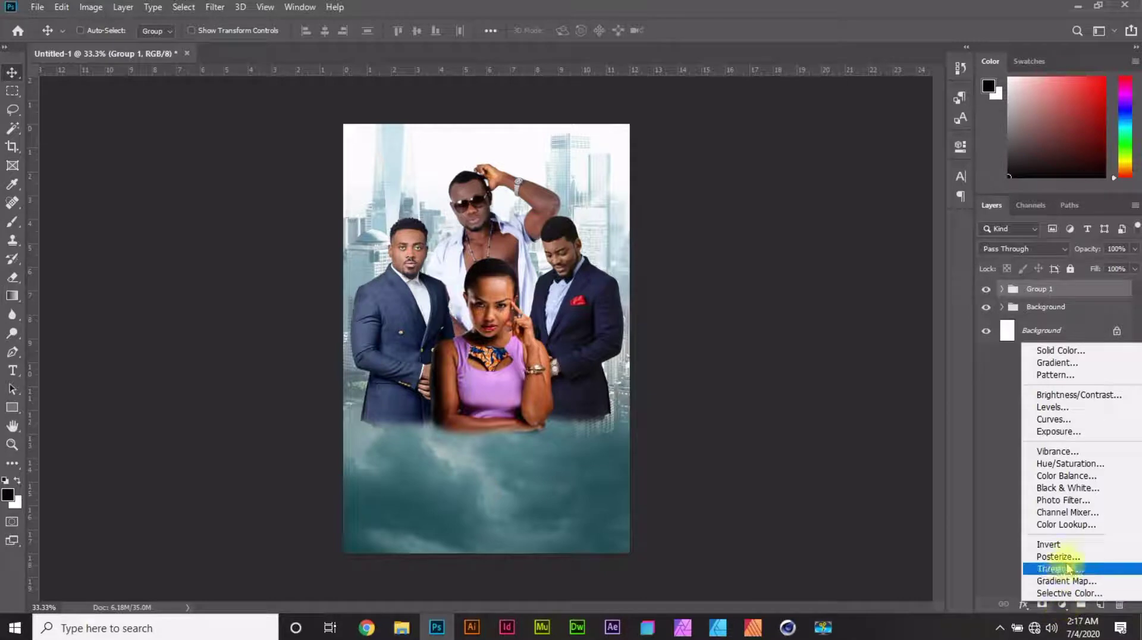
{"action": "left_click", "coordinate": [1064, 525]}
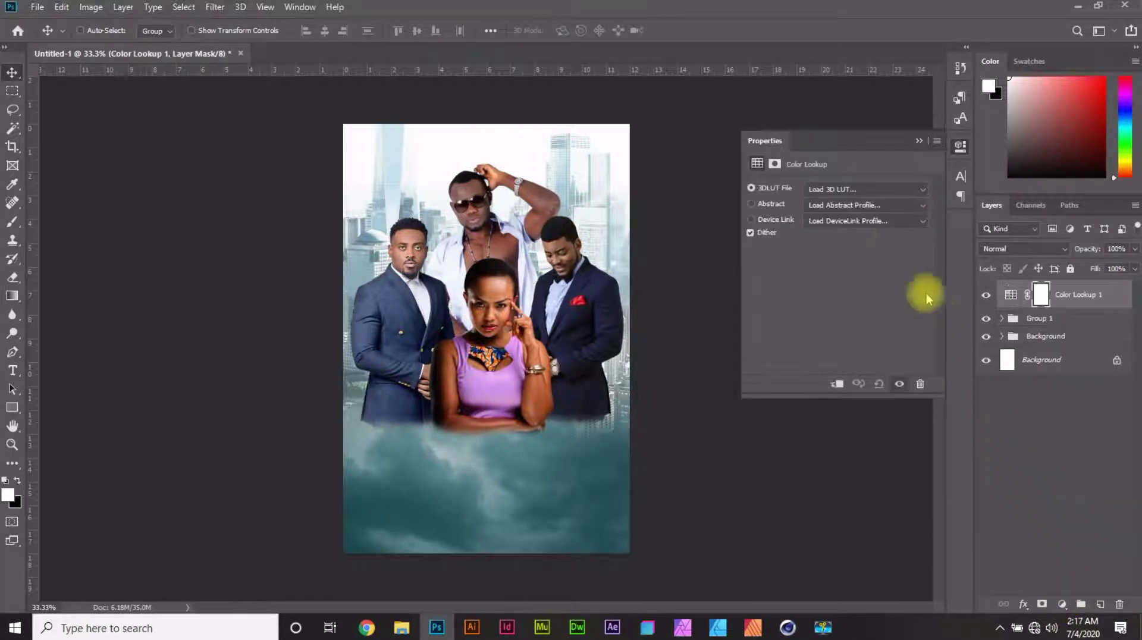
{"action": "left_click", "coordinate": [884, 190]}
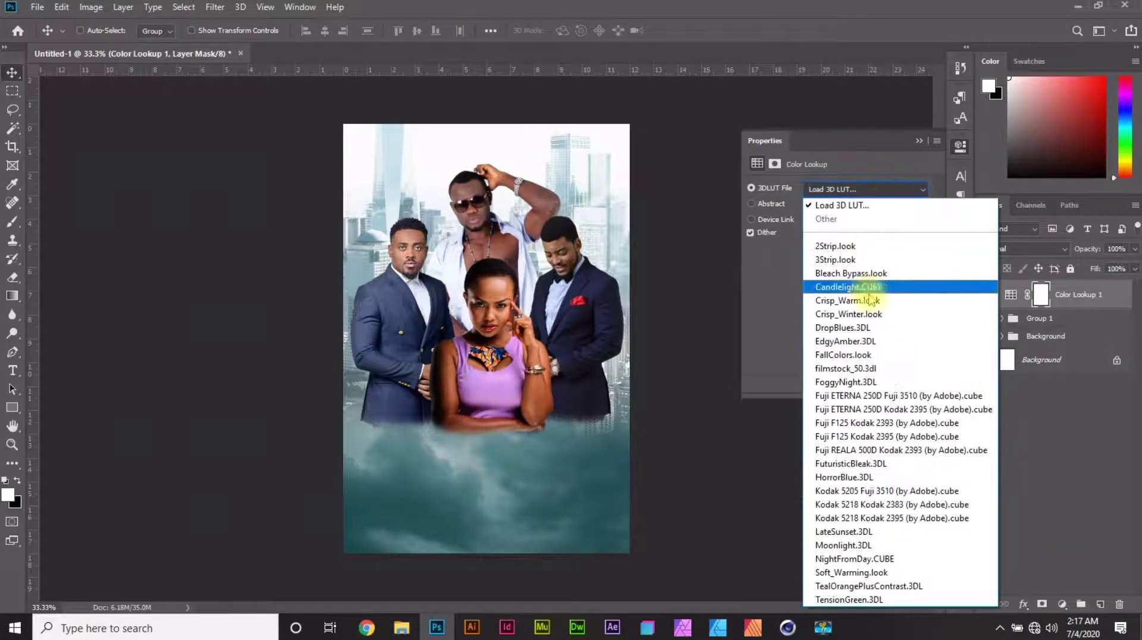
{"action": "left_click", "coordinate": [854, 369]}
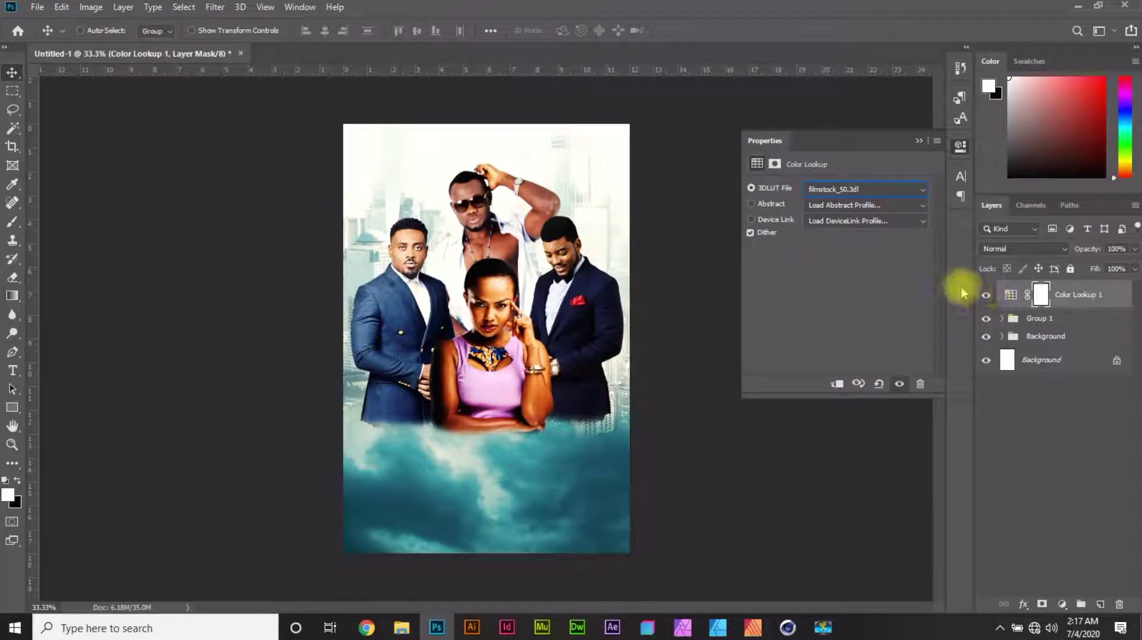
Set the Color Lookup adjustment's blend mode to Luminosity and clip it to the people group.
{"action": "left_click", "coordinate": [1046, 250]}
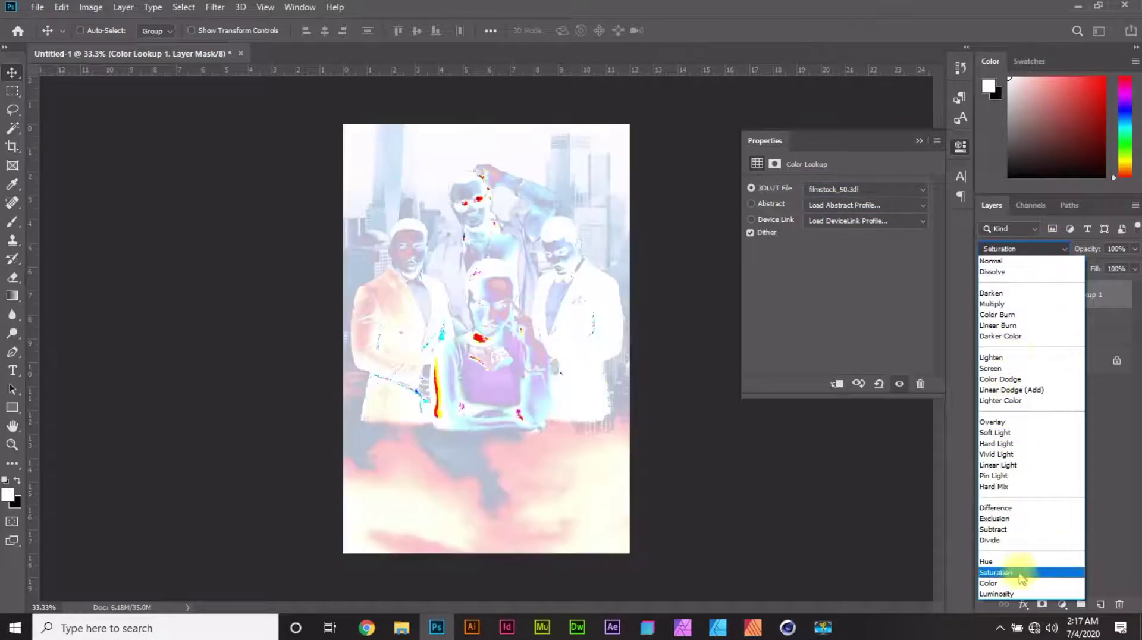
{"action": "left_click", "coordinate": [1006, 593]}
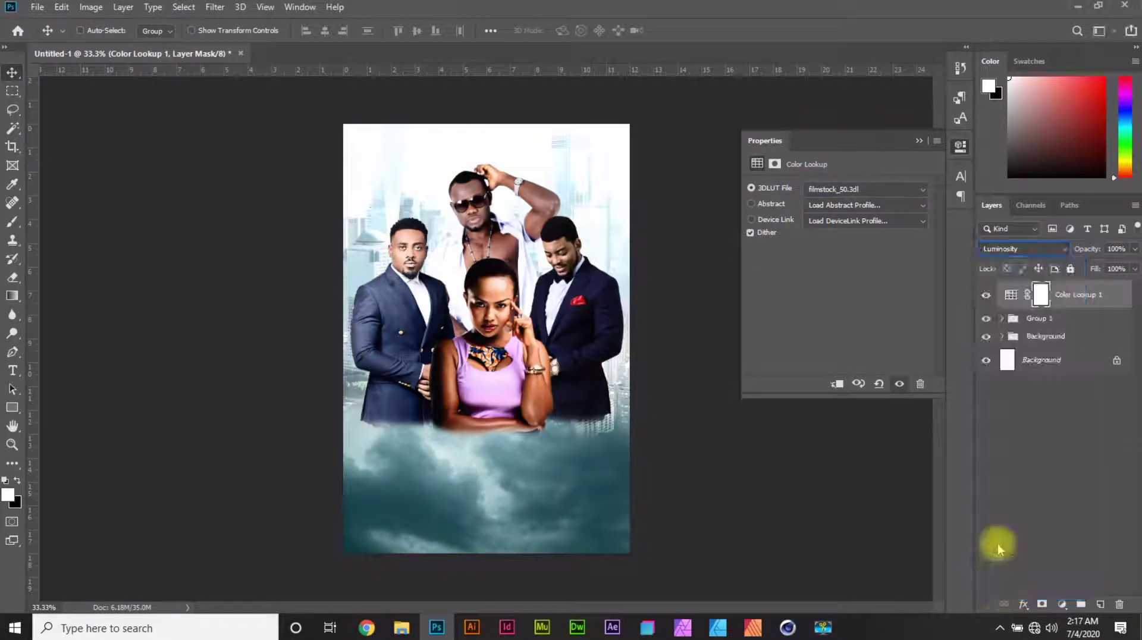
{"action": "left_click", "coordinate": [960, 145]}
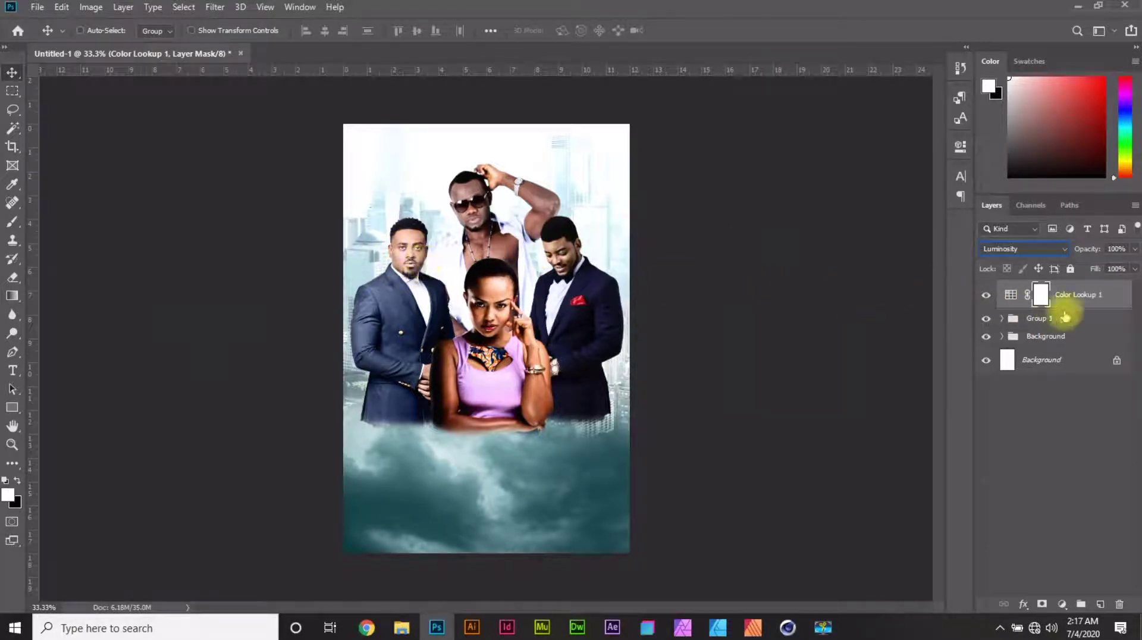
{"action": "left_click", "coordinate": [960, 146]}
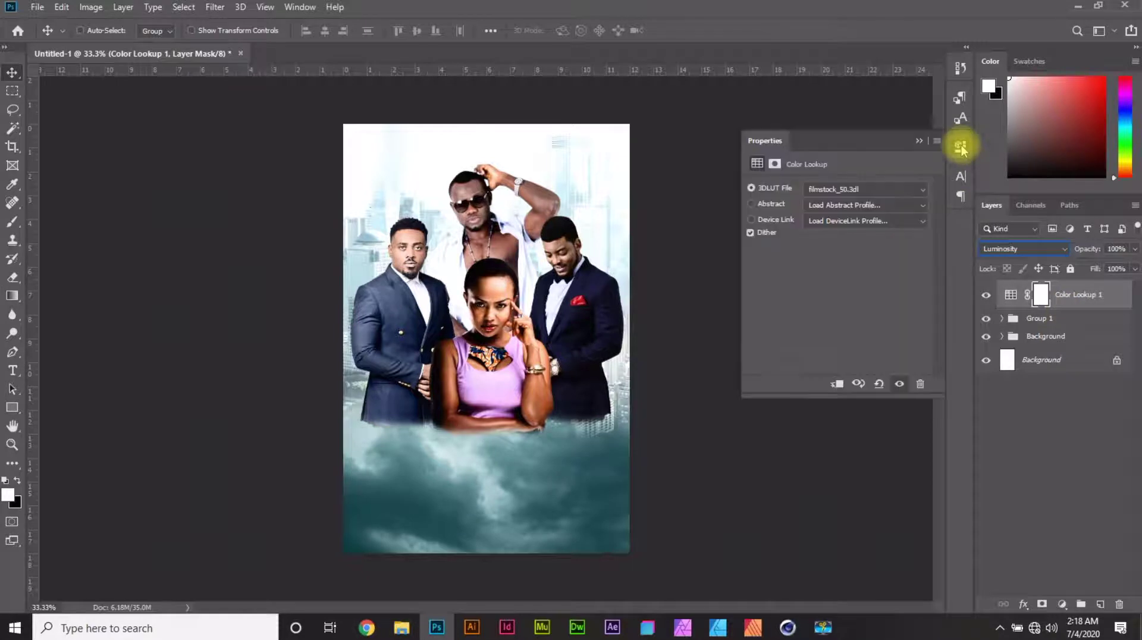
{"action": "left_click", "coordinate": [837, 388]}
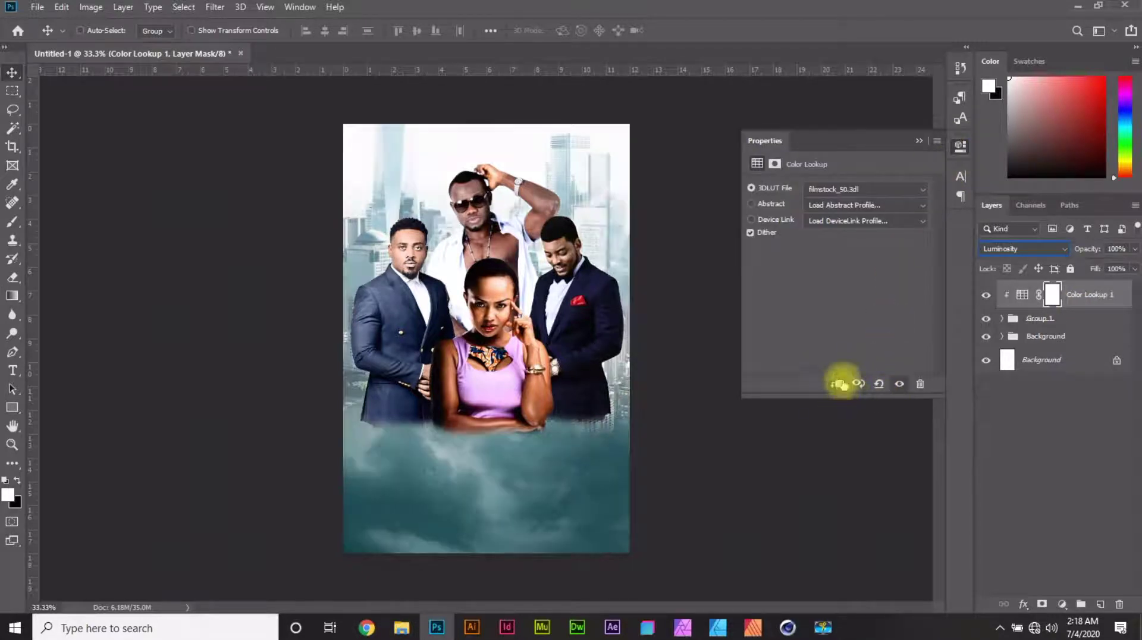
{"action": "left_click", "coordinate": [960, 146]}
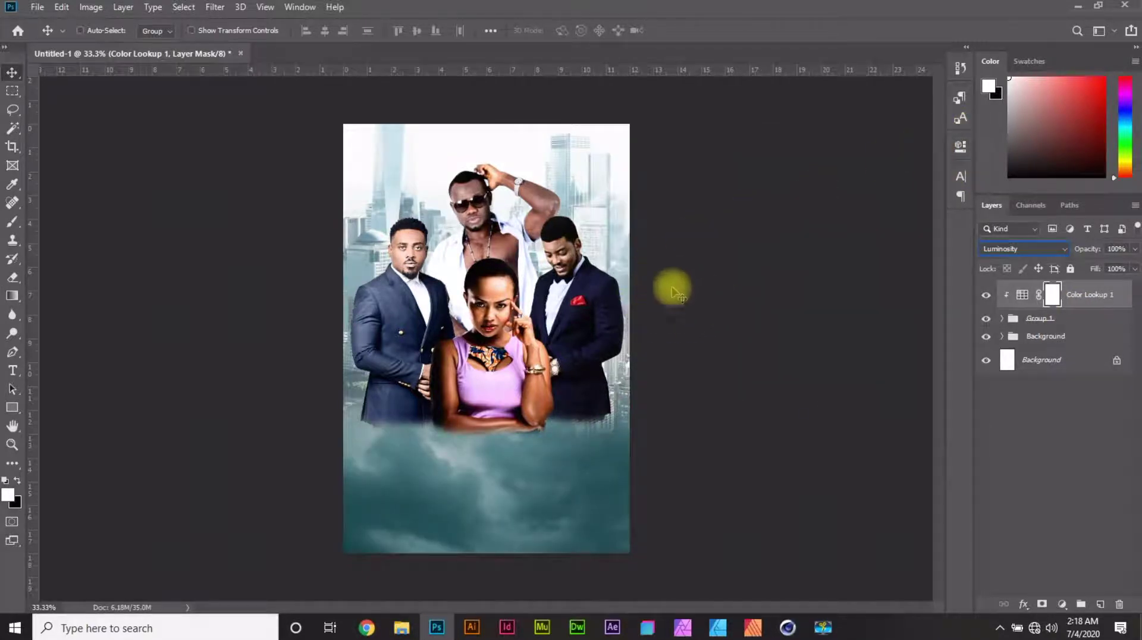
Add a Levels adjustment clipped to the left suited man's layer inside the group, with the black input level at 18.
{"action": "left_click", "coordinate": [1002, 320]}
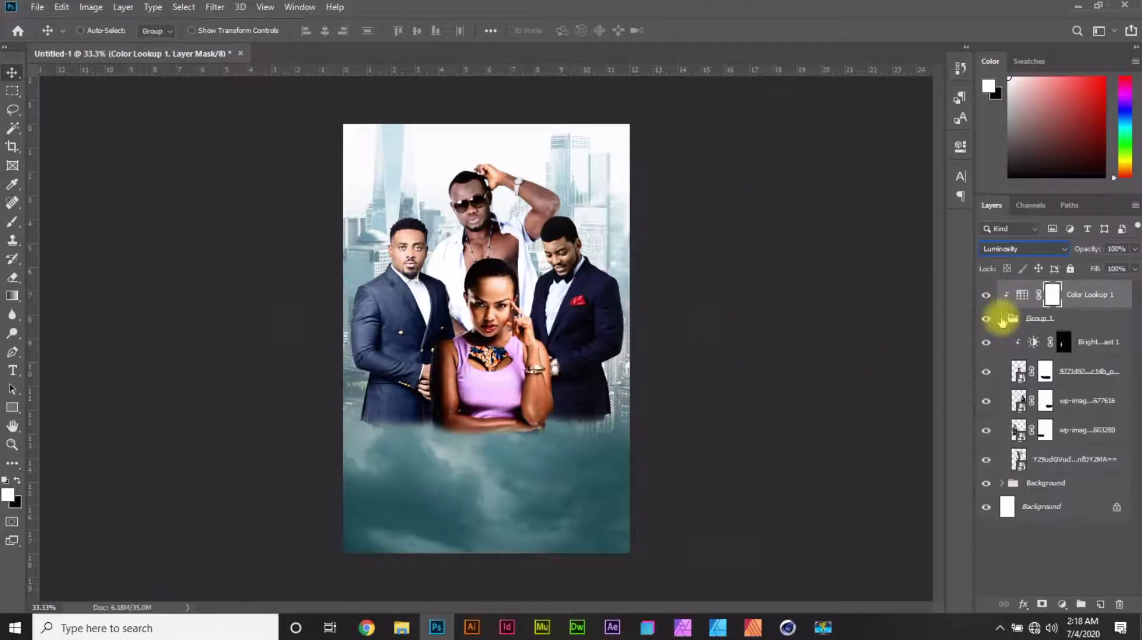
{"action": "left_click", "coordinate": [1095, 430]}
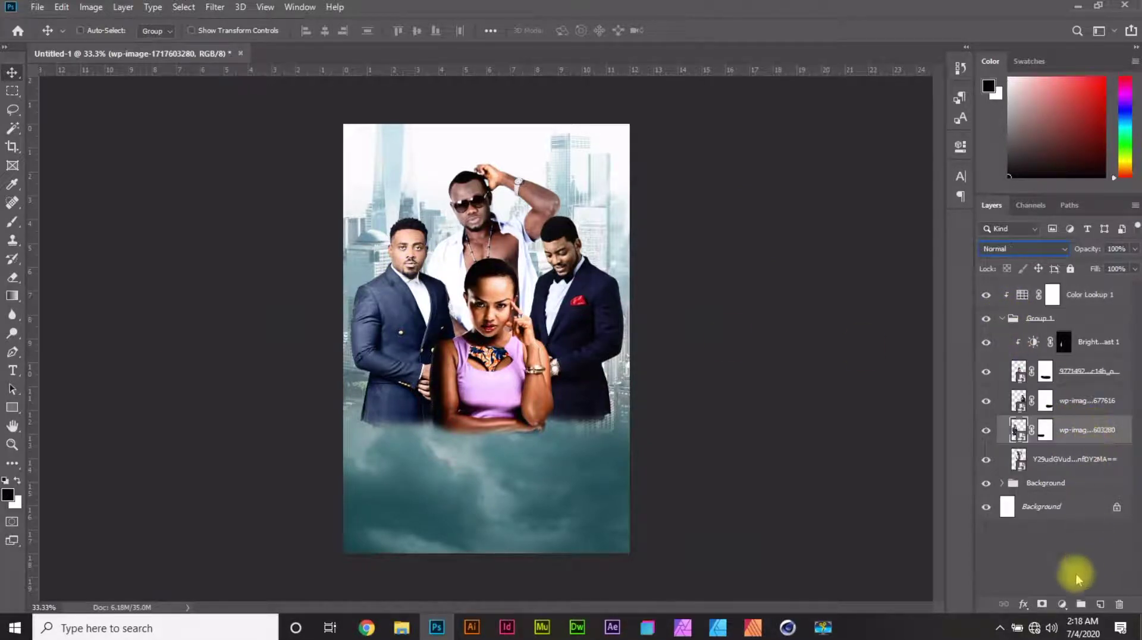
{"action": "left_click", "coordinate": [1062, 605]}
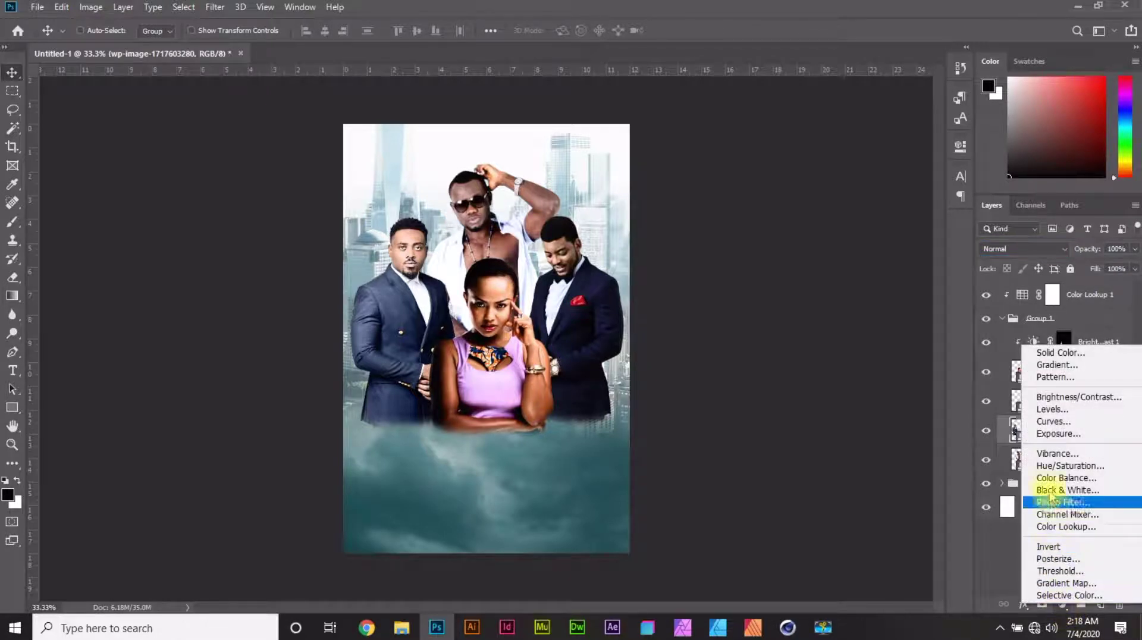
{"action": "left_click", "coordinate": [1050, 411]}
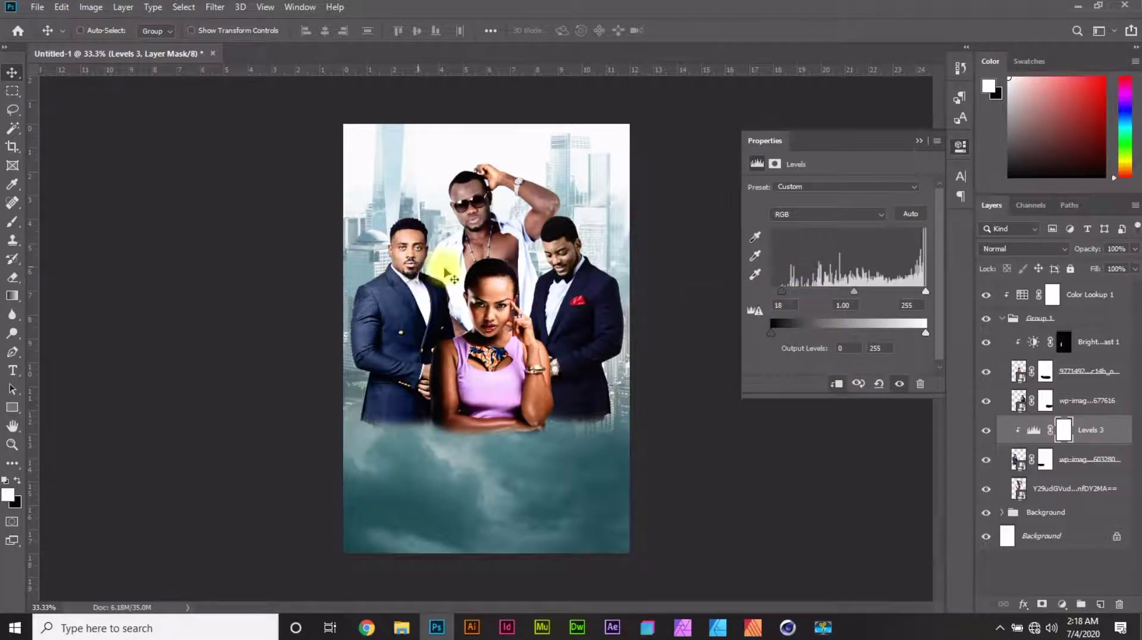
{"action": "left_click", "coordinate": [919, 143]}
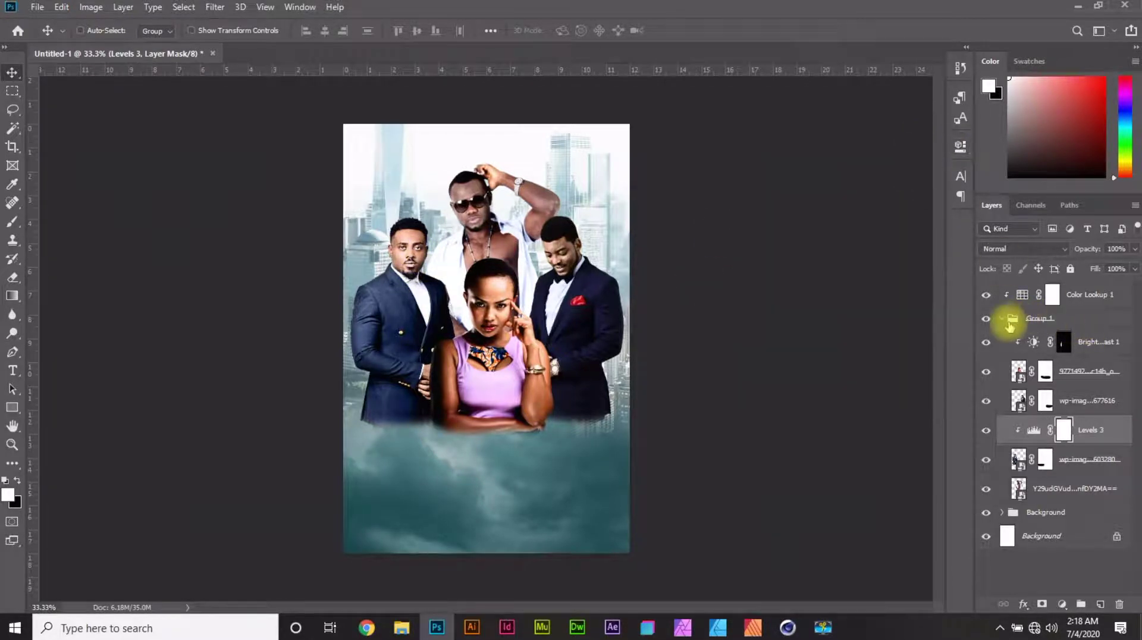
{"action": "left_click", "coordinate": [1002, 320]}
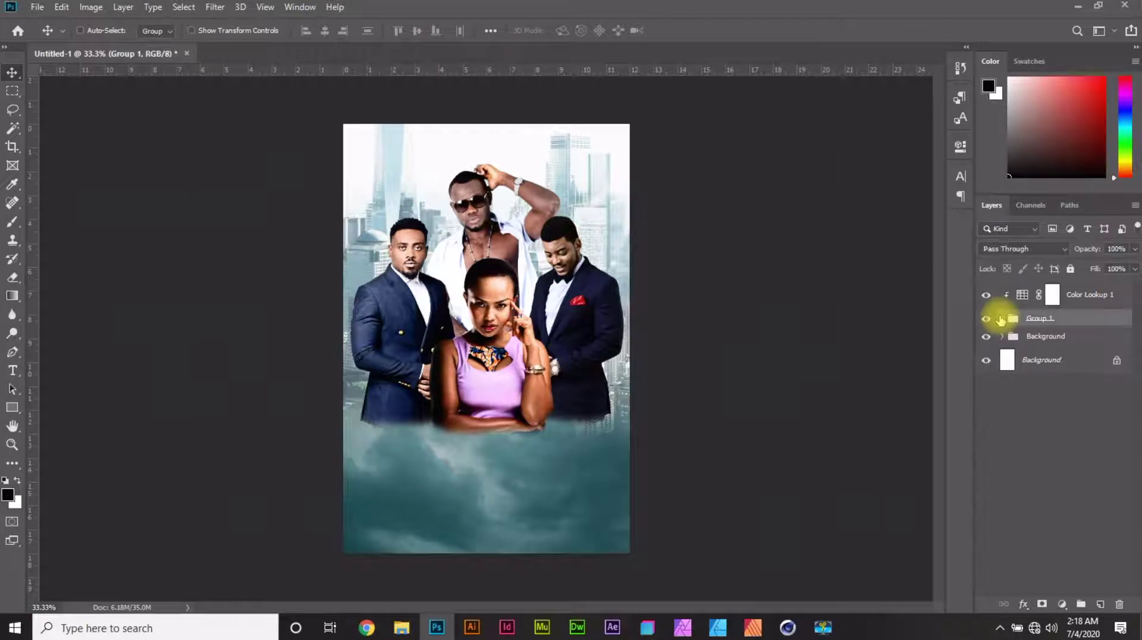
Add the white title LOVEWEB at 180 pt above the Color Lookup layer and centre it over the clouds below the woman.
{"action": "left_click", "coordinate": [1078, 295]}
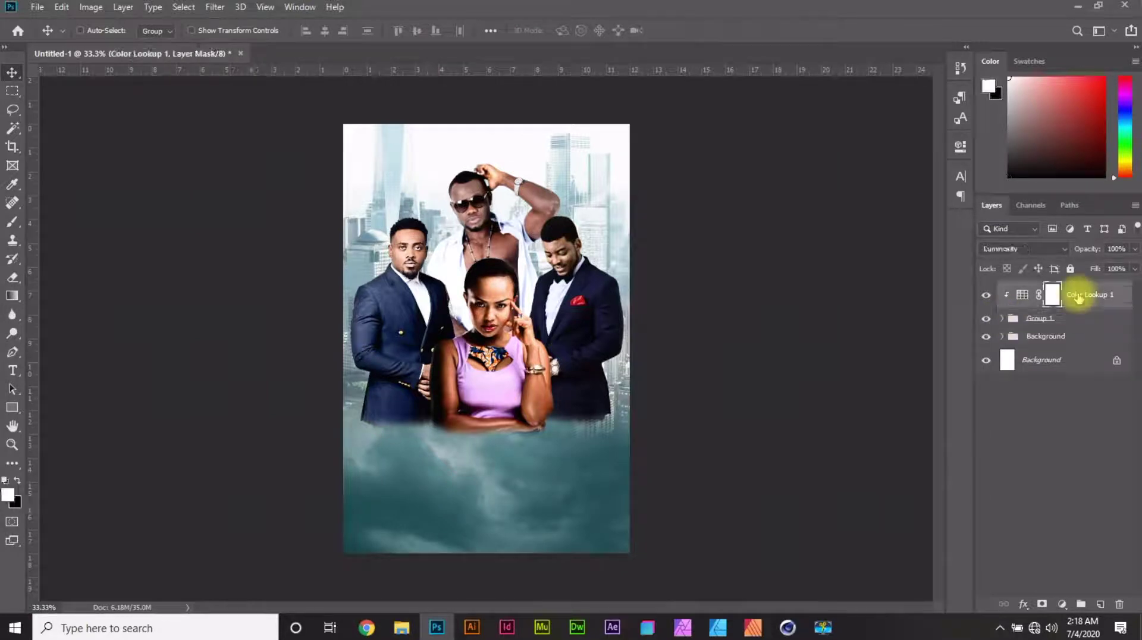
{"action": "left_click", "coordinate": [9, 372]}
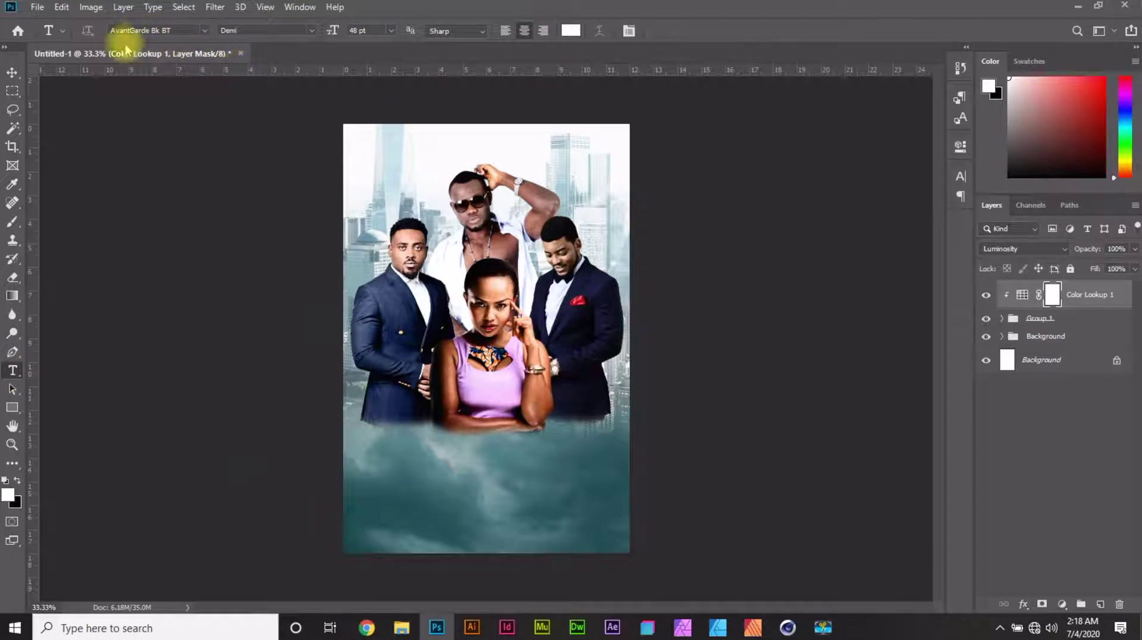
{"action": "left_click", "coordinate": [364, 30]}
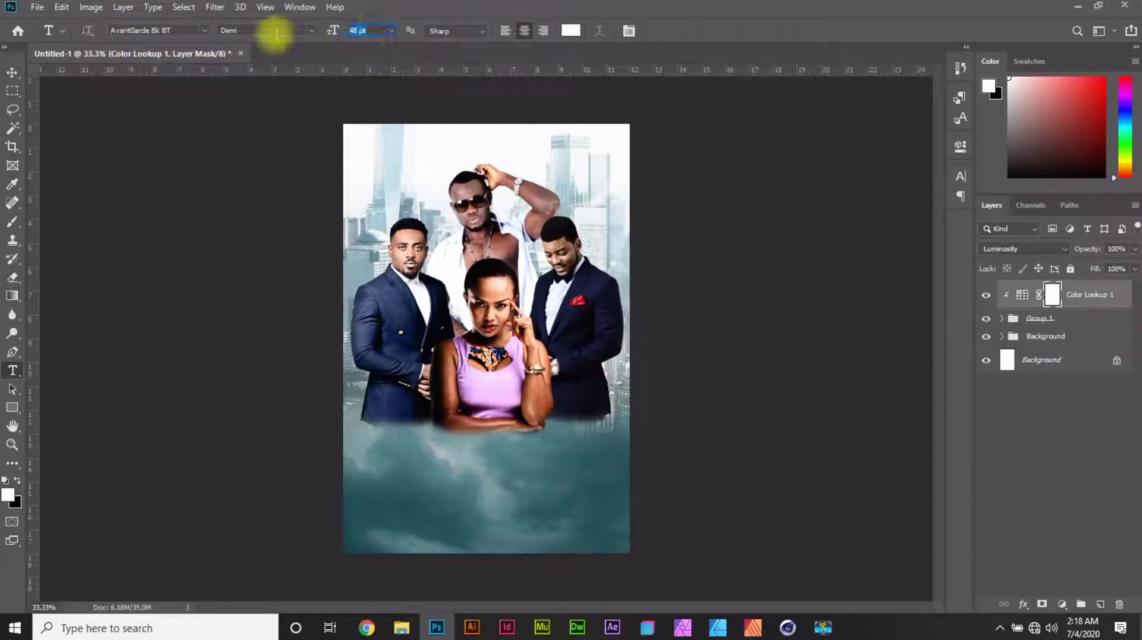
{"action": "type", "text": "180"}
{"action": "left_click", "coordinate": [399, 461]}
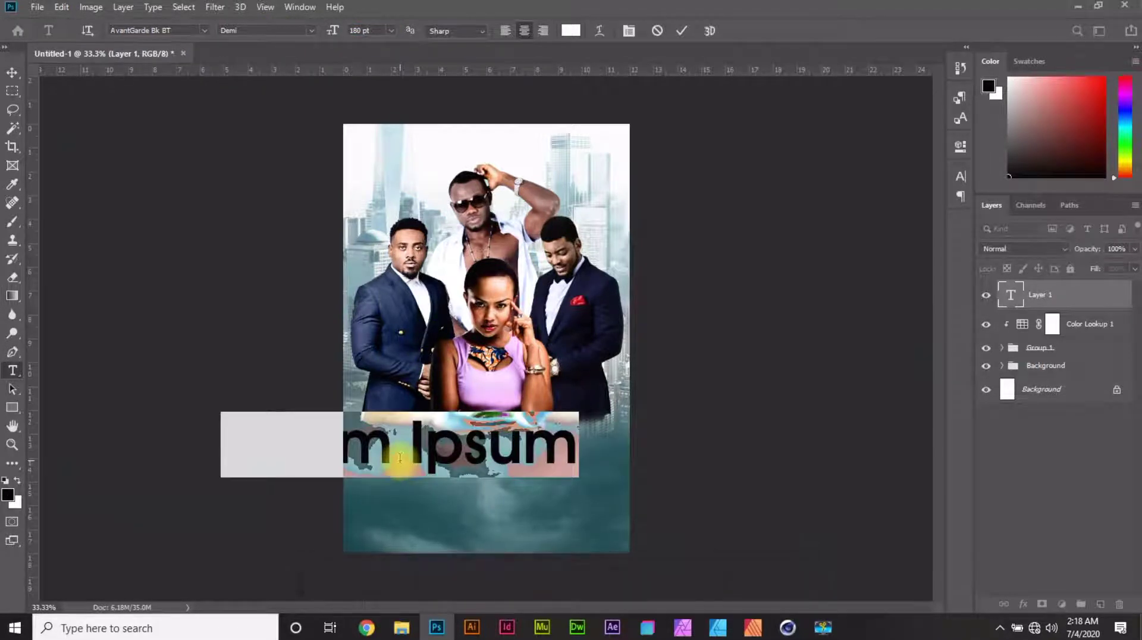
{"action": "type", "text": "LOVE"}
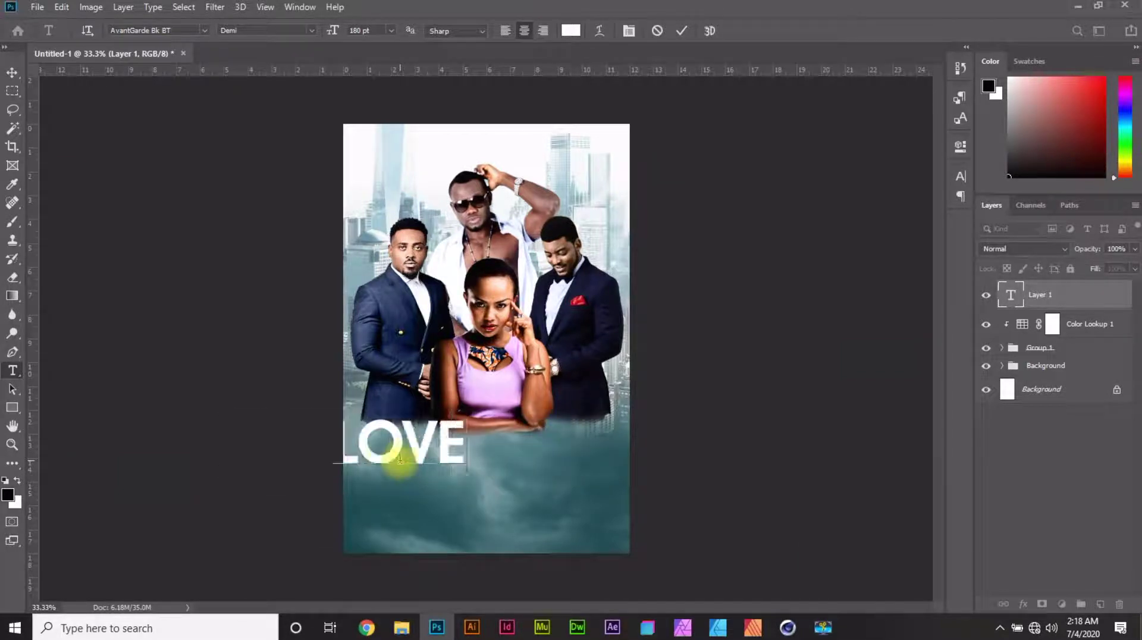
{"action": "type", "text": "WEB"}
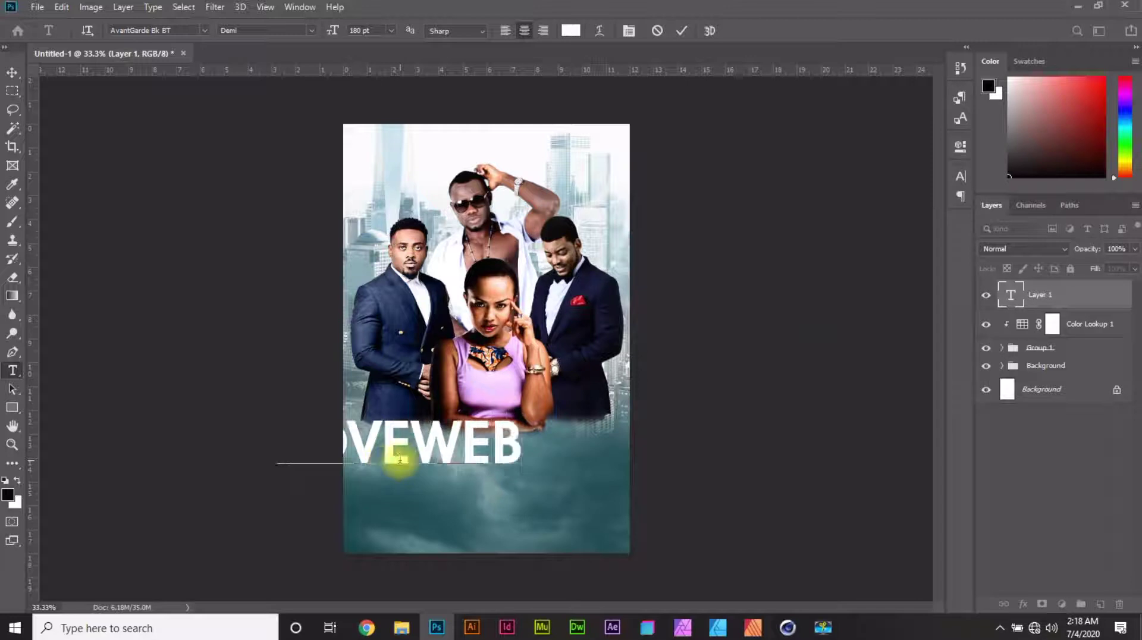
{"action": "left_click", "coordinate": [12, 74]}
{"action": "left_click_drag", "start_coordinate": [448, 456], "coordinate": [527, 472]}
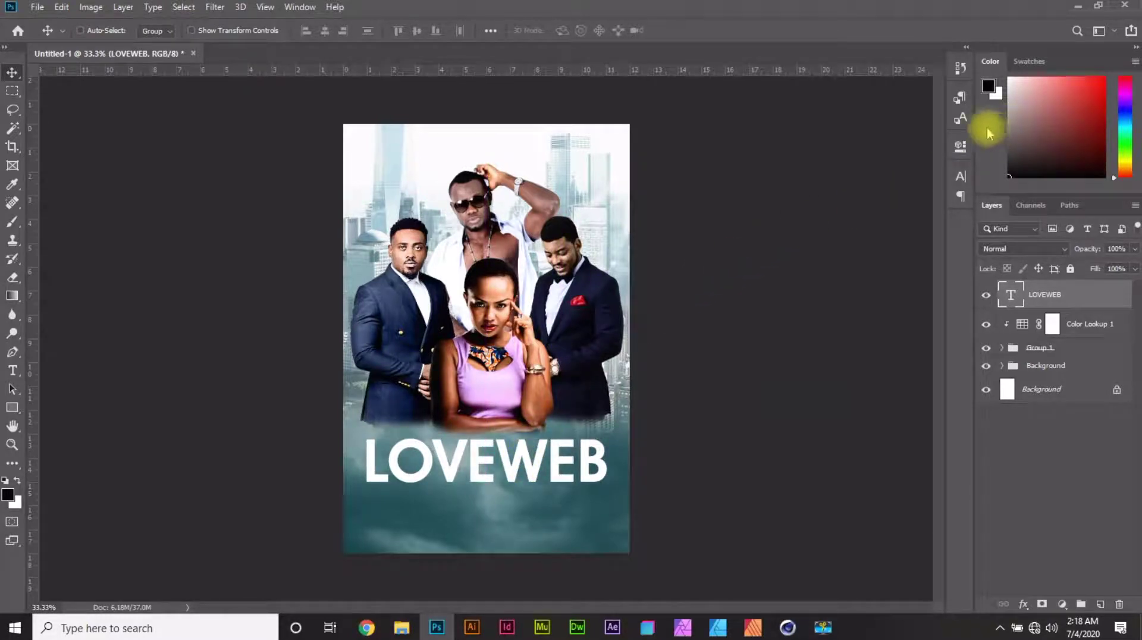
Recolour the LOVEWEB title black (000000), set its font style to Book, and nudge it slightly down.
{"action": "left_click", "coordinate": [960, 176]}
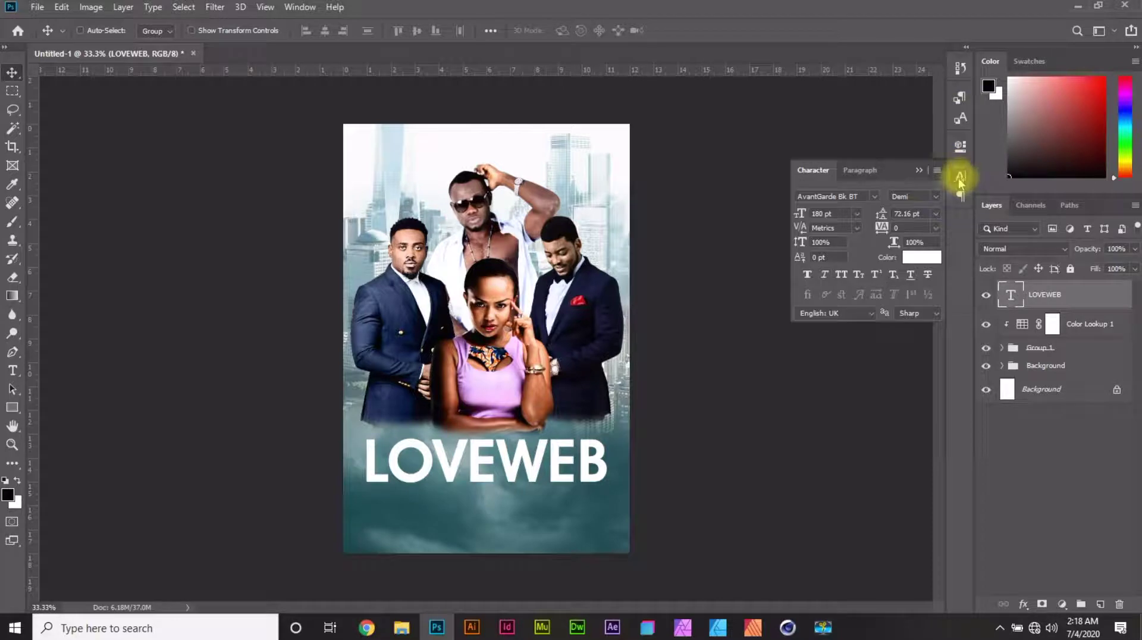
{"action": "left_click", "coordinate": [919, 261]}
{"action": "left_click_drag", "start_coordinate": [711, 249], "coordinate": [738, 268]}
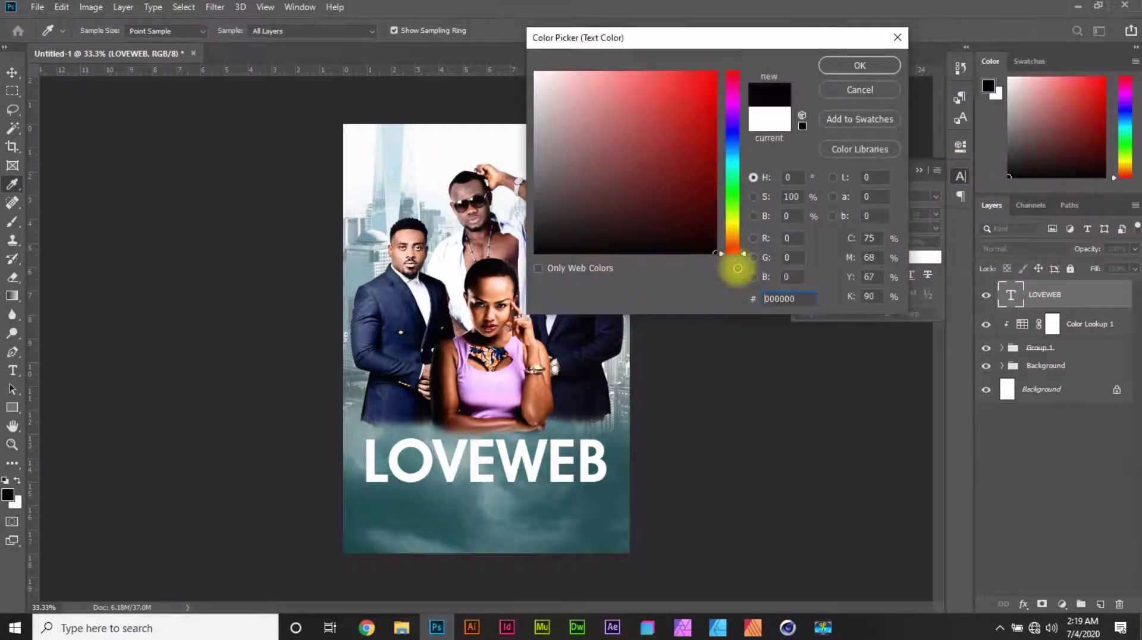
{"action": "left_click", "coordinate": [861, 67]}
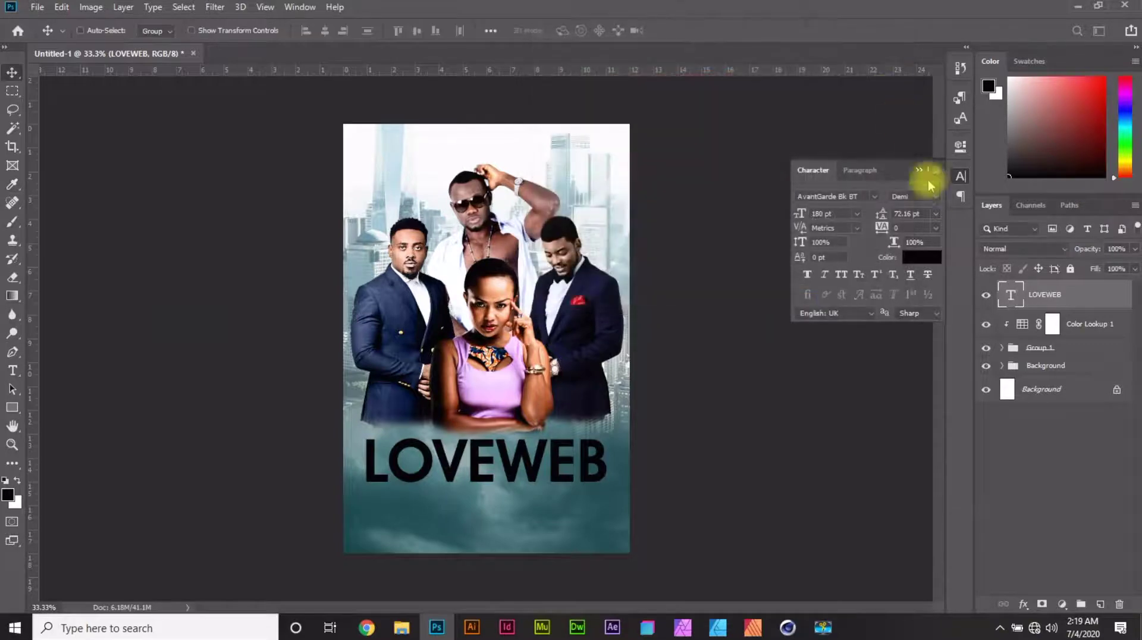
{"action": "left_click", "coordinate": [935, 203]}
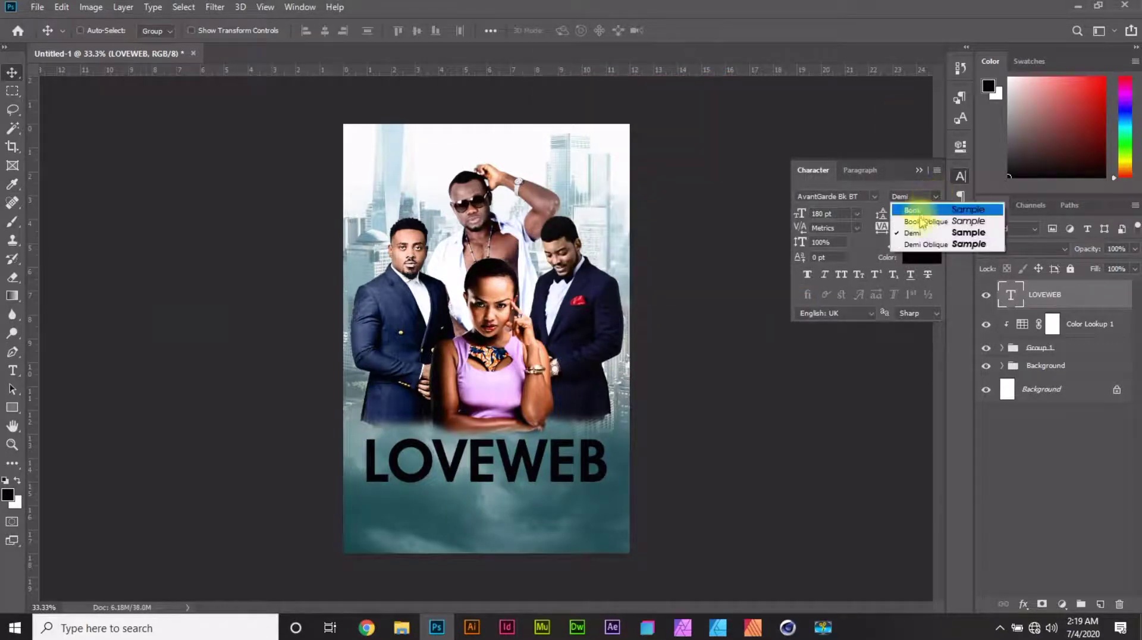
{"action": "left_click", "coordinate": [919, 210]}
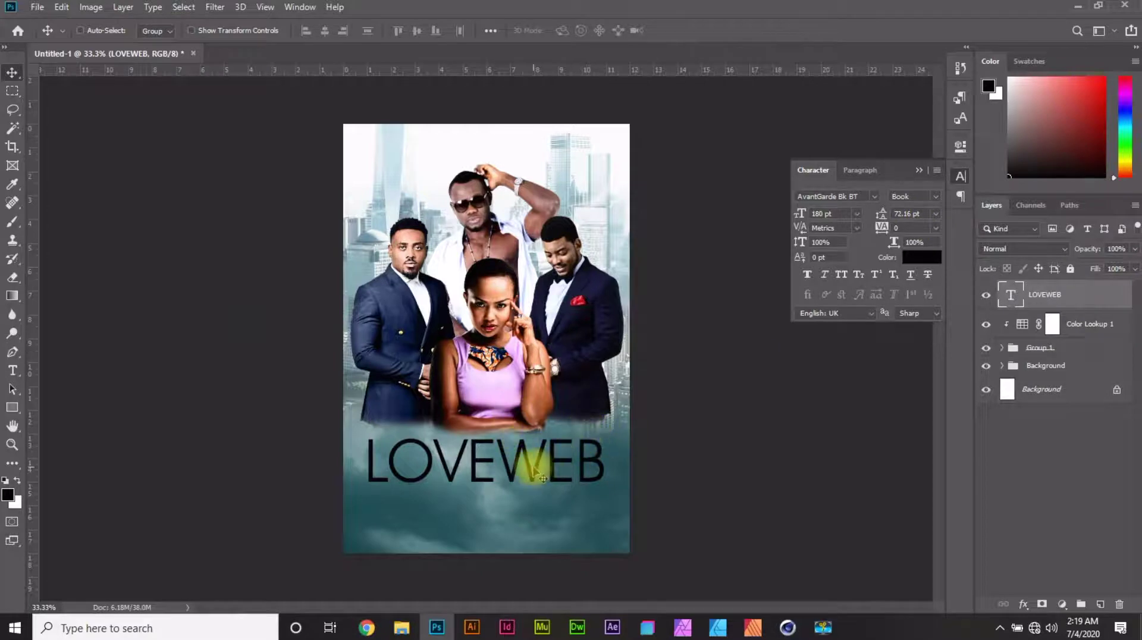
{"action": "left_click_drag", "start_coordinate": [531, 462], "coordinate": [531, 466]}
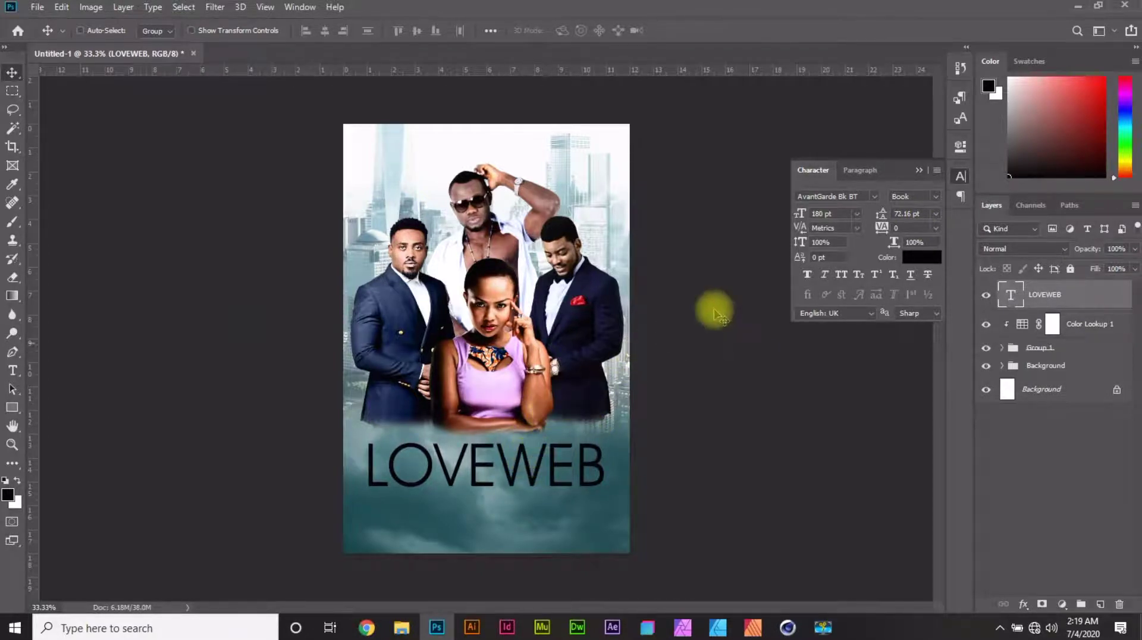
Recolour only the letters WEB in the title red (ff0000) and set their font style to Demi.
{"action": "left_click", "coordinate": [13, 373]}
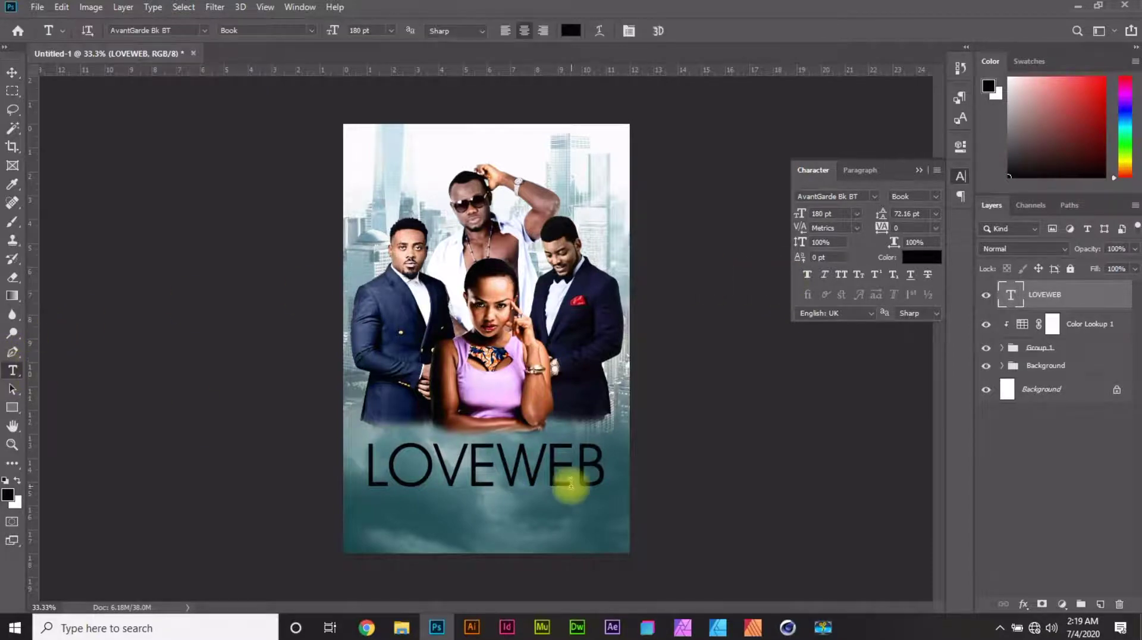
{"action": "left_click_drag", "start_coordinate": [499, 470], "coordinate": [668, 474]}
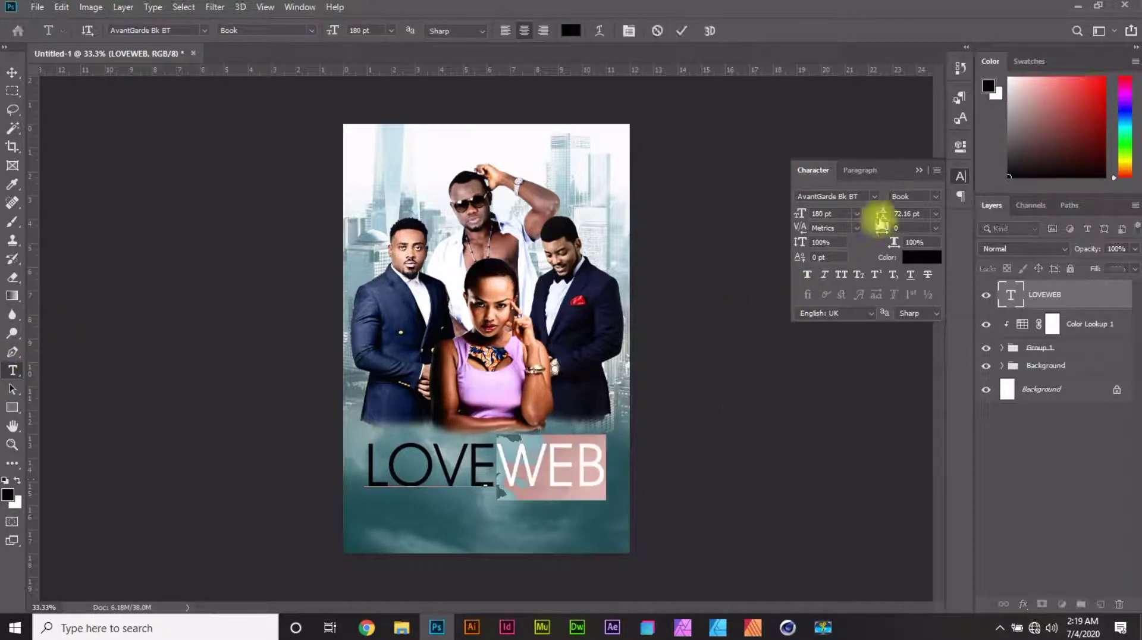
{"action": "left_click", "coordinate": [923, 257]}
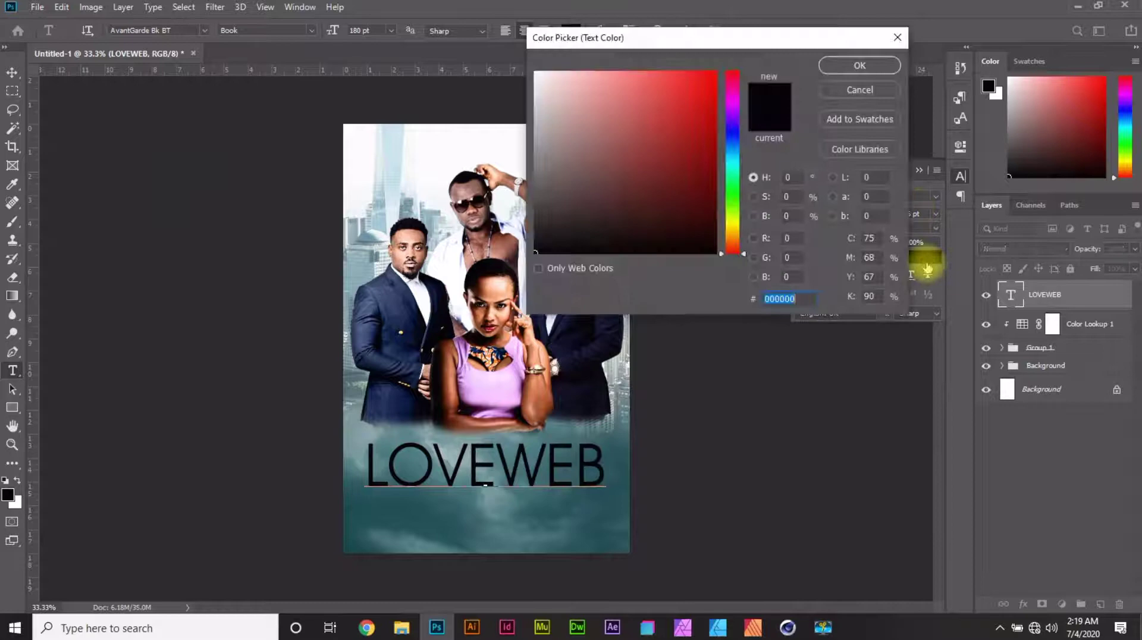
{"action": "left_click", "coordinate": [715, 73]}
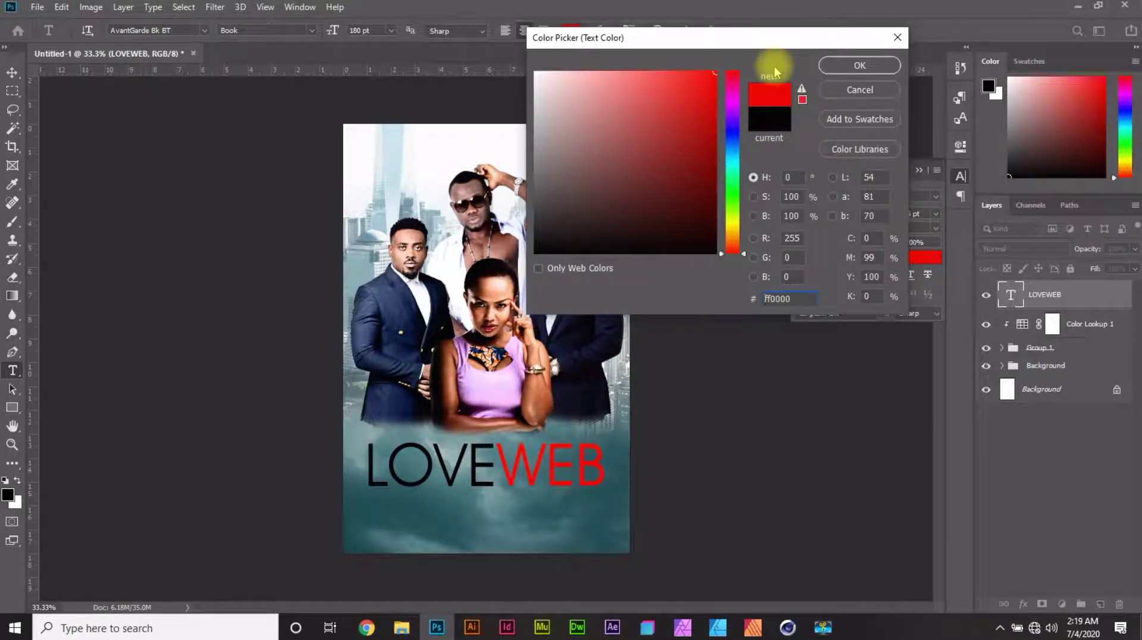
{"action": "left_click", "coordinate": [860, 67]}
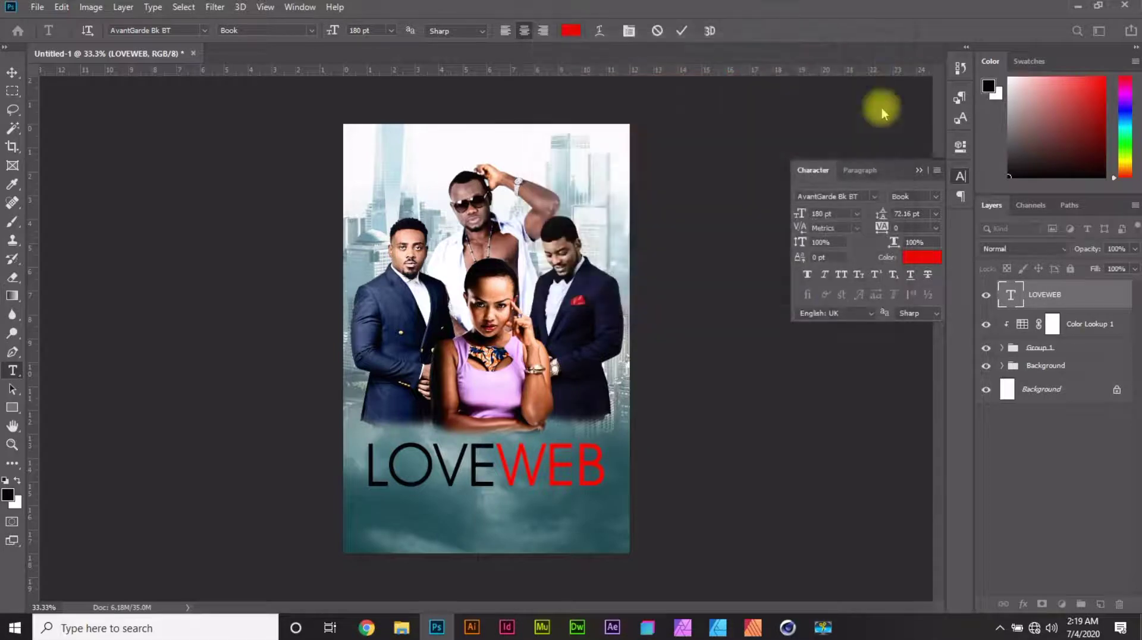
{"action": "left_click", "coordinate": [935, 201]}
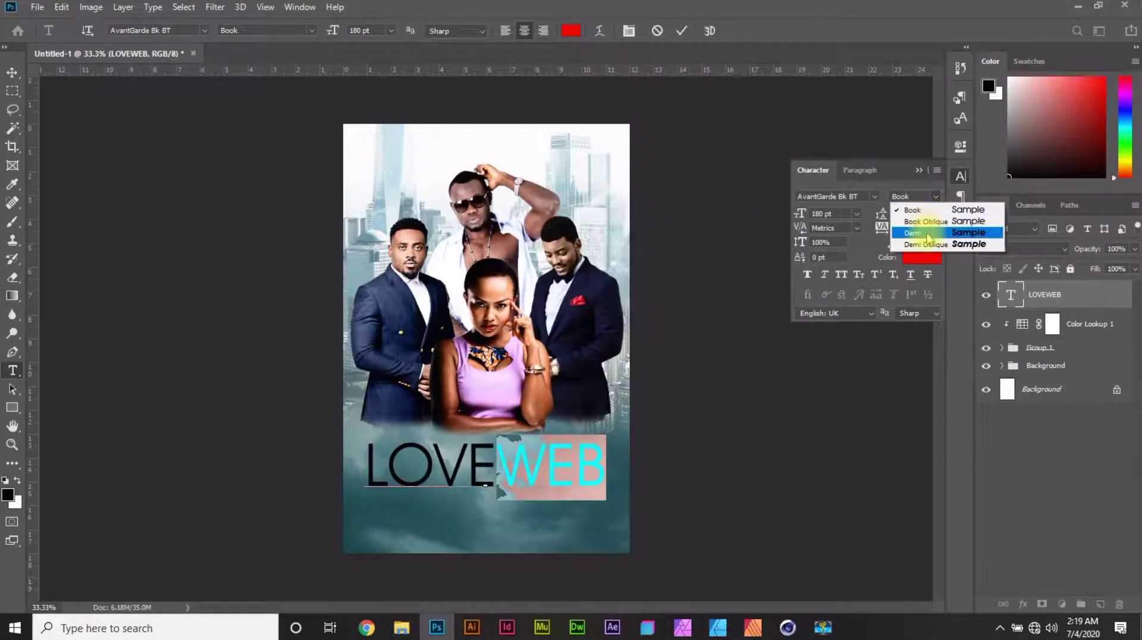
{"action": "left_click", "coordinate": [916, 232]}
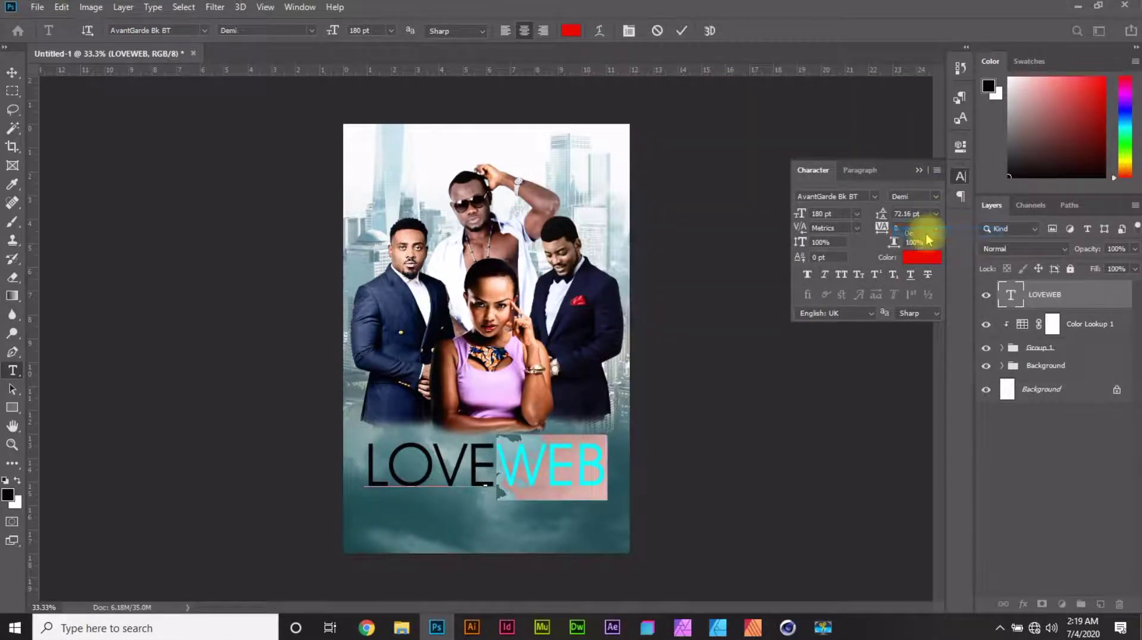
{"action": "left_click", "coordinate": [12, 72]}
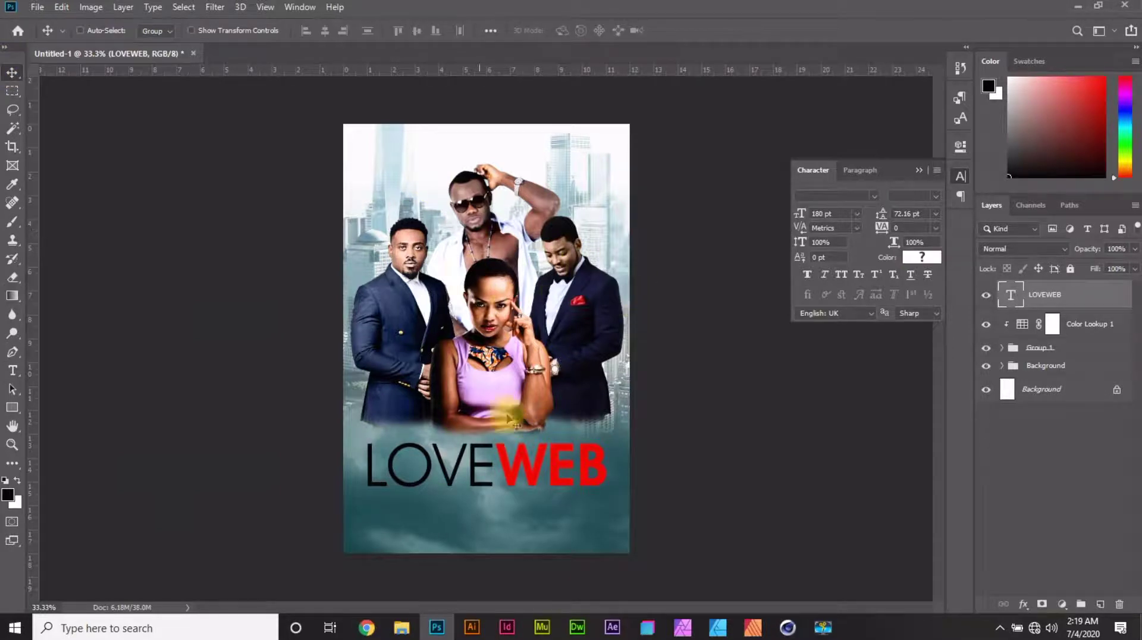
{"action": "left_click", "coordinate": [11, 371]}
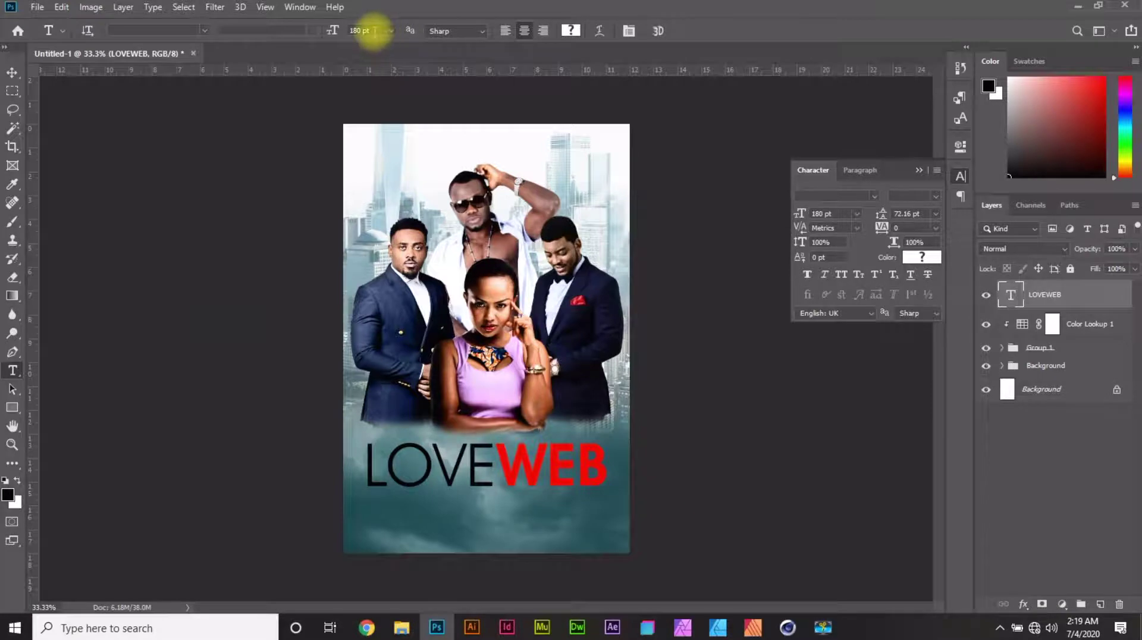
{"action": "left_click_drag", "start_coordinate": [375, 30], "coordinate": [303, 31]}
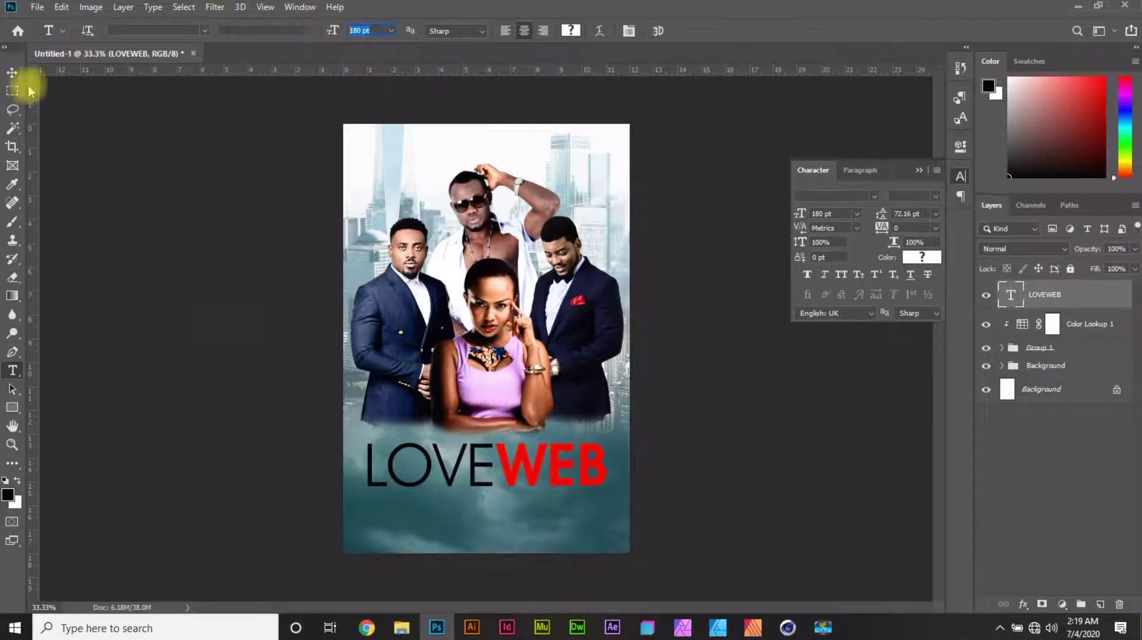
{"action": "left_click", "coordinate": [12, 73]}
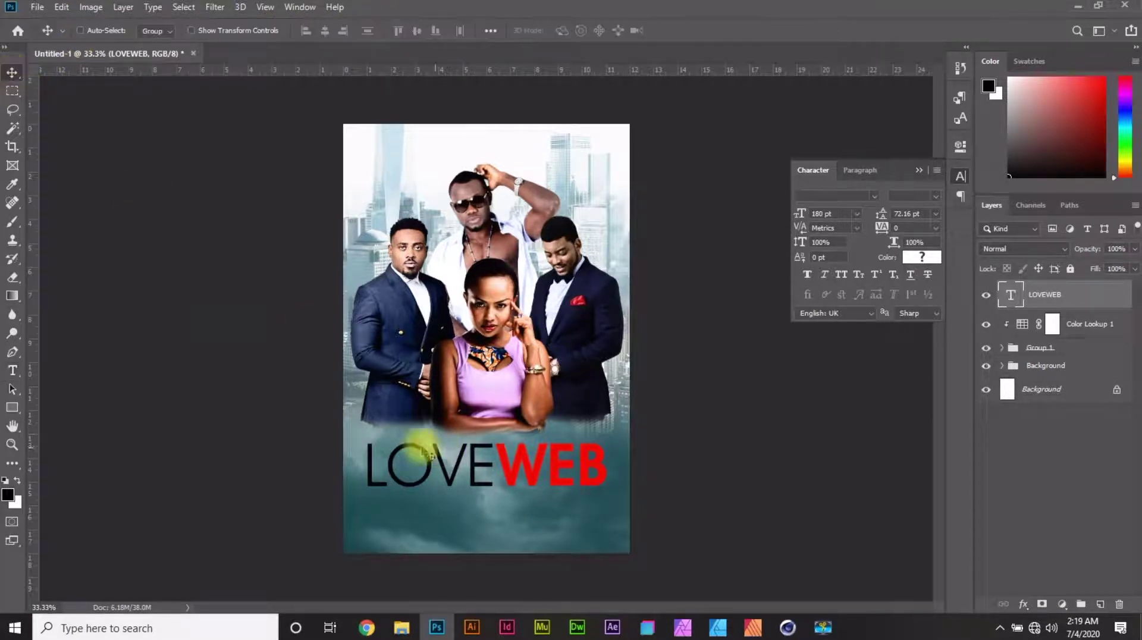
Add a new text layer reading CAUGHT IN THE in white AvantGarde Bk BT Demi at 48 pt.
{"action": "left_click", "coordinate": [11, 376]}
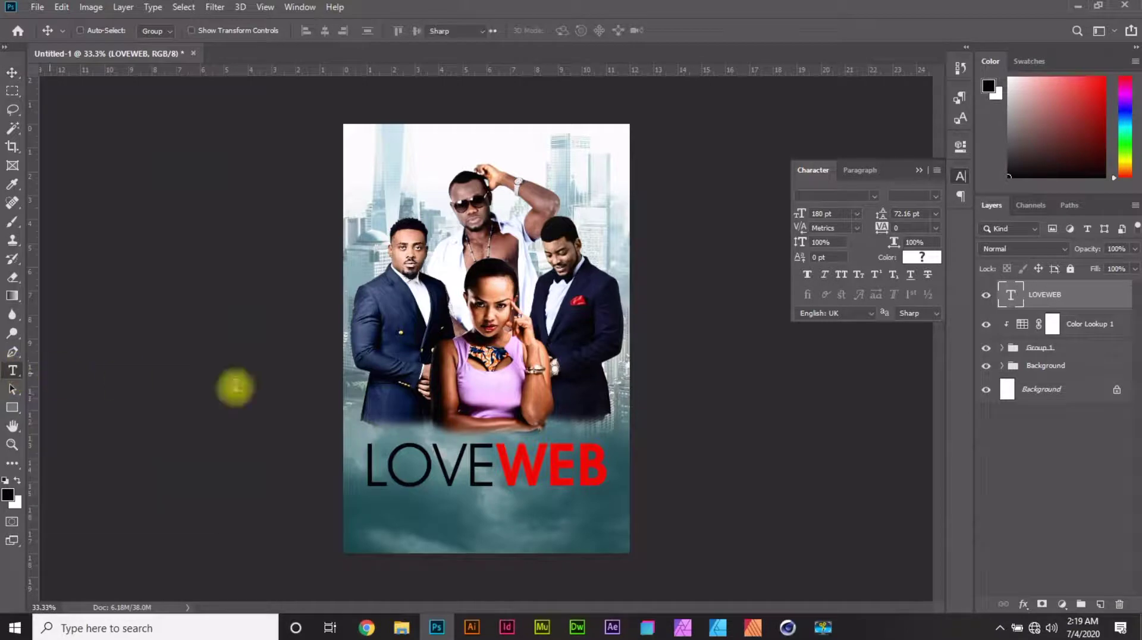
{"action": "left_click", "coordinate": [369, 430]}
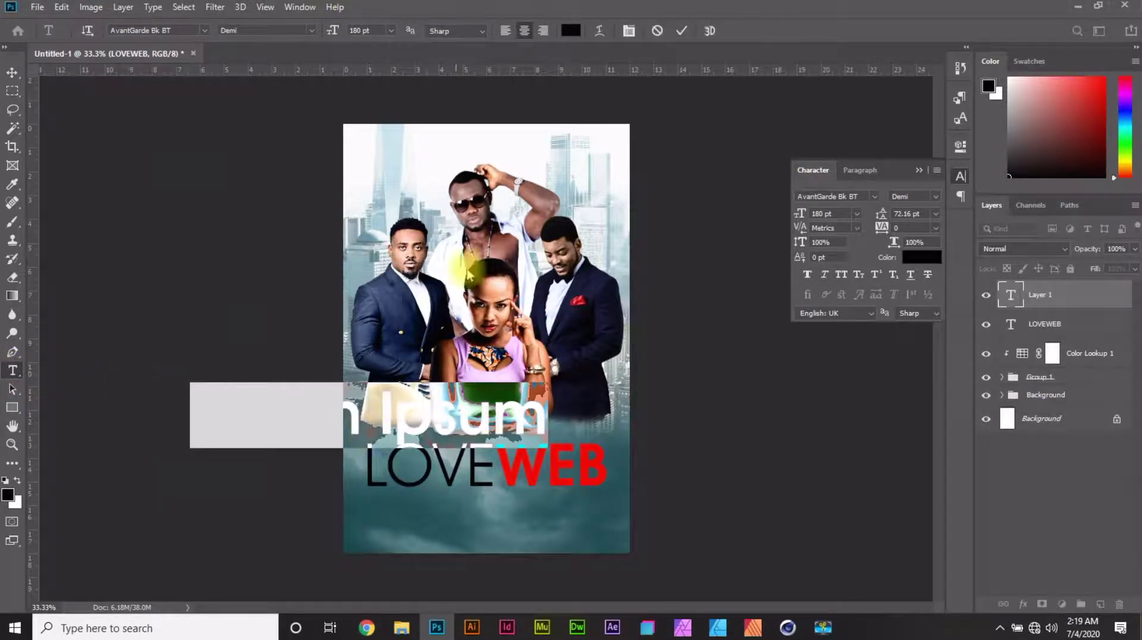
{"action": "left_click", "coordinate": [391, 30]}
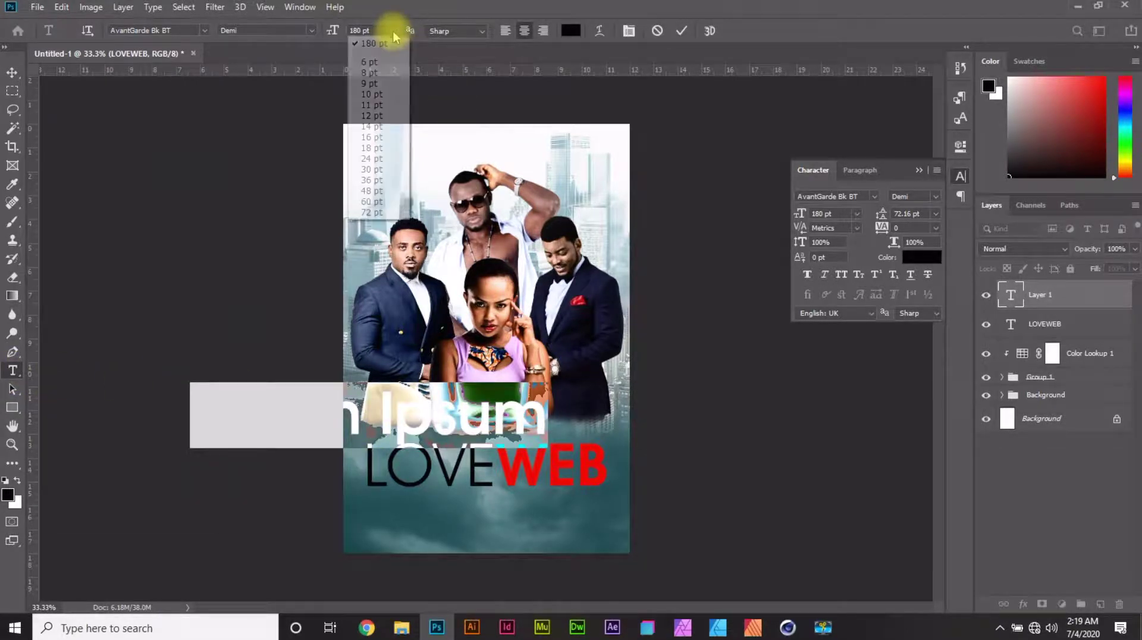
{"action": "left_click", "coordinate": [373, 190]}
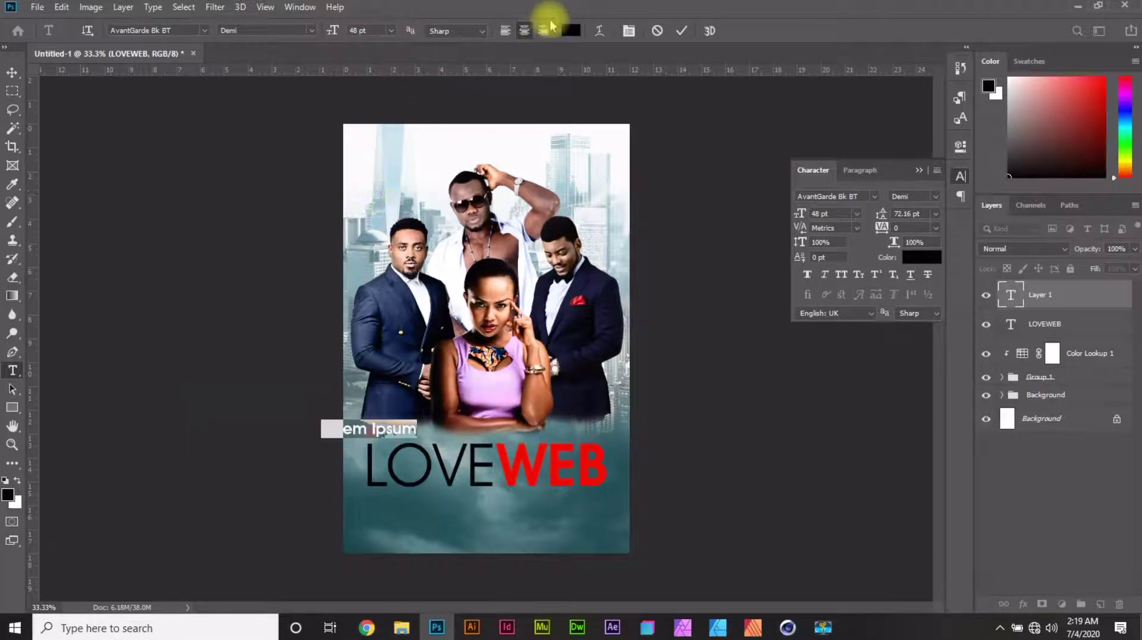
{"action": "left_click", "coordinate": [570, 30]}
{"action": "left_click_drag", "start_coordinate": [561, 81], "coordinate": [535, 70]}
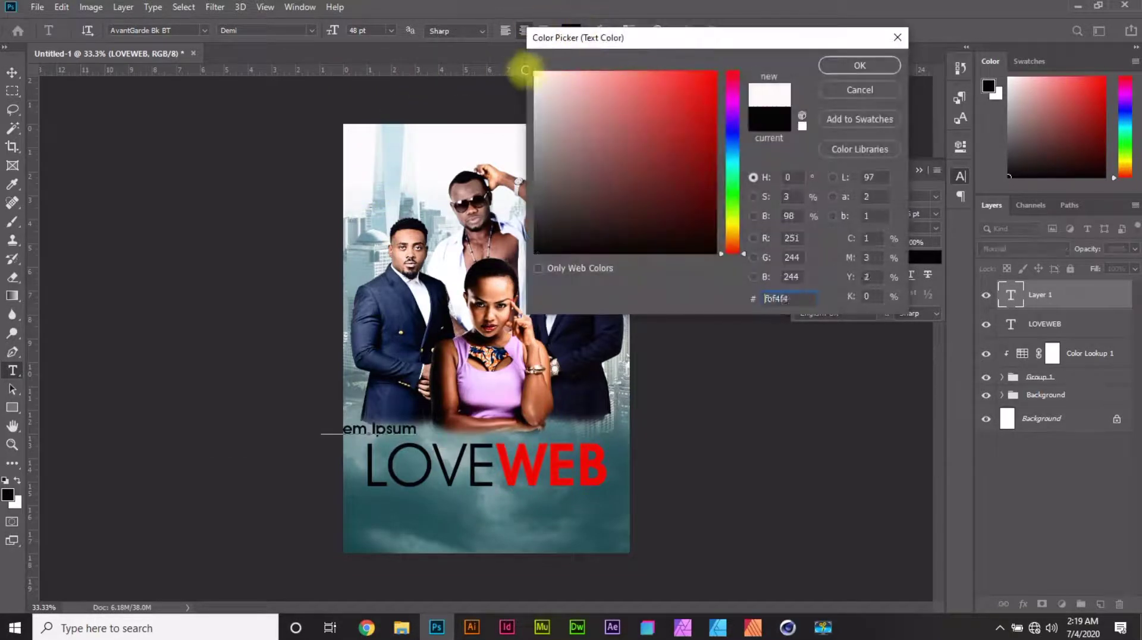
{"action": "left_click", "coordinate": [860, 65]}
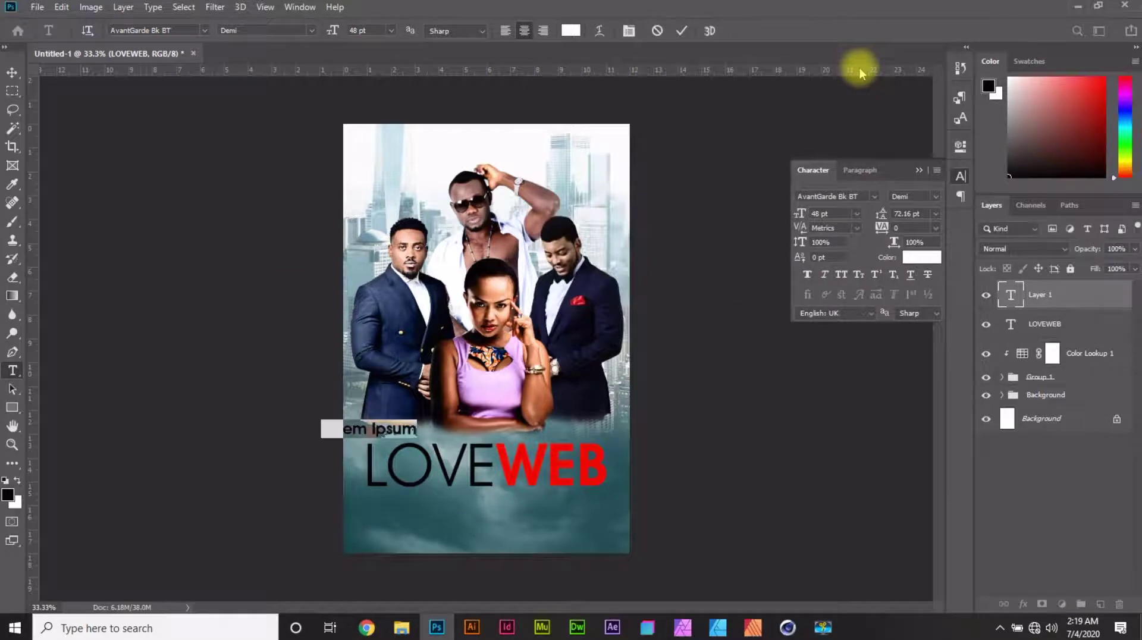
{"action": "key", "text": "BackSpace"}
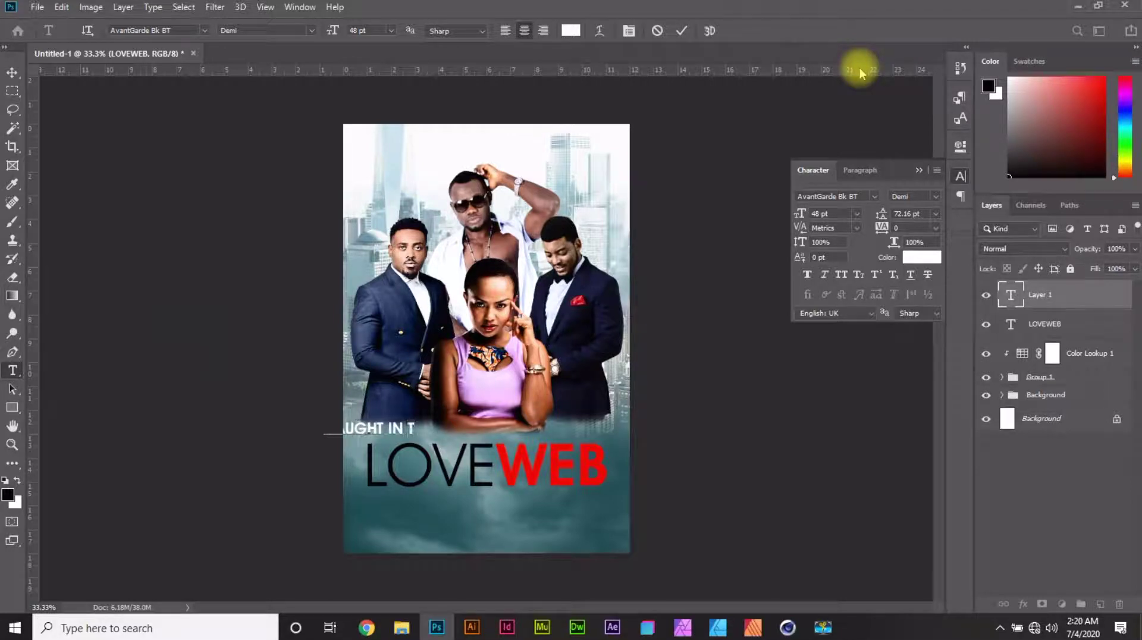
{"action": "left_click", "coordinate": [12, 72]}
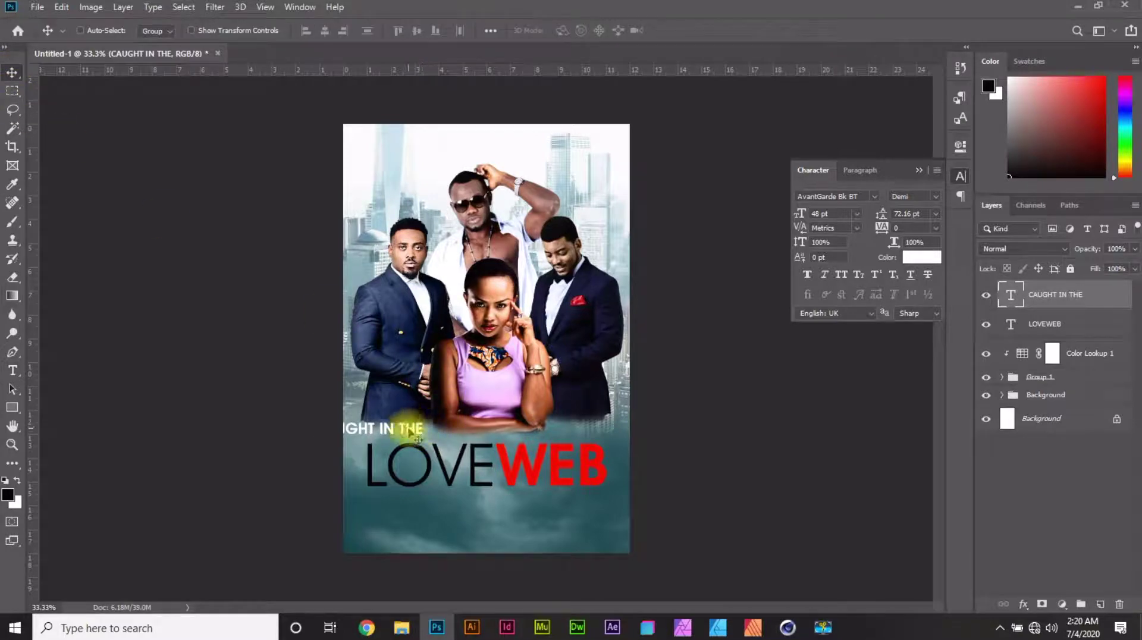
Position the CAUGHT IN THE line just above LOVE, with its left edge aligned to the letter L.
{"action": "left_click_drag", "start_coordinate": [407, 430], "coordinate": [462, 434]}
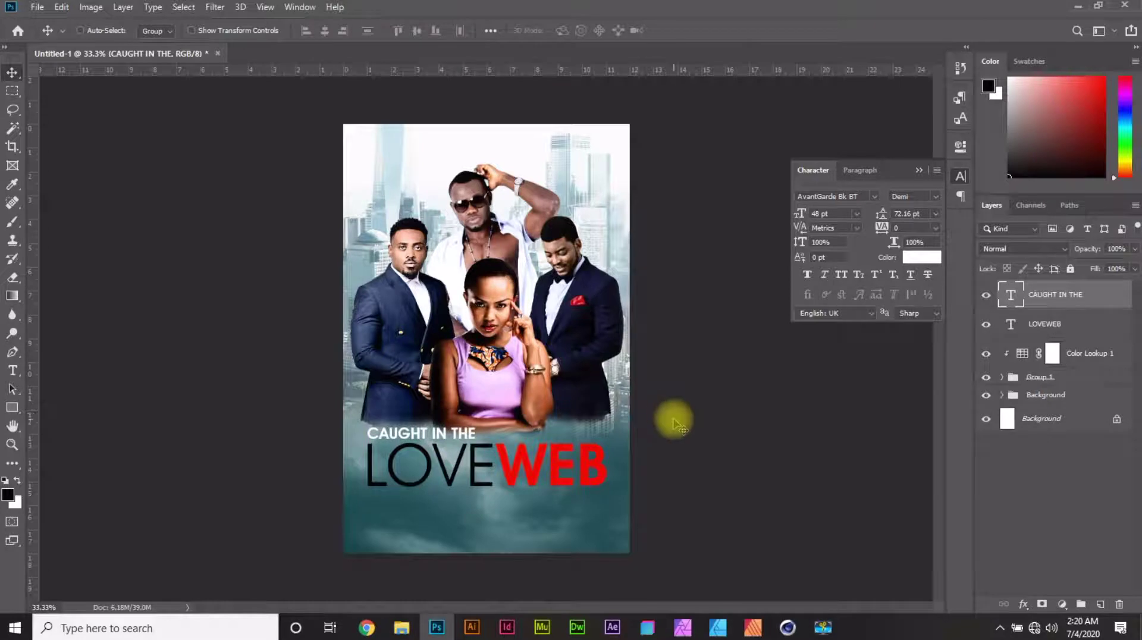
{"action": "key", "text": "Down"}
{"action": "key", "text": "Down"}
{"action": "key", "text": "Down"}
{"action": "key", "text": "Down"}
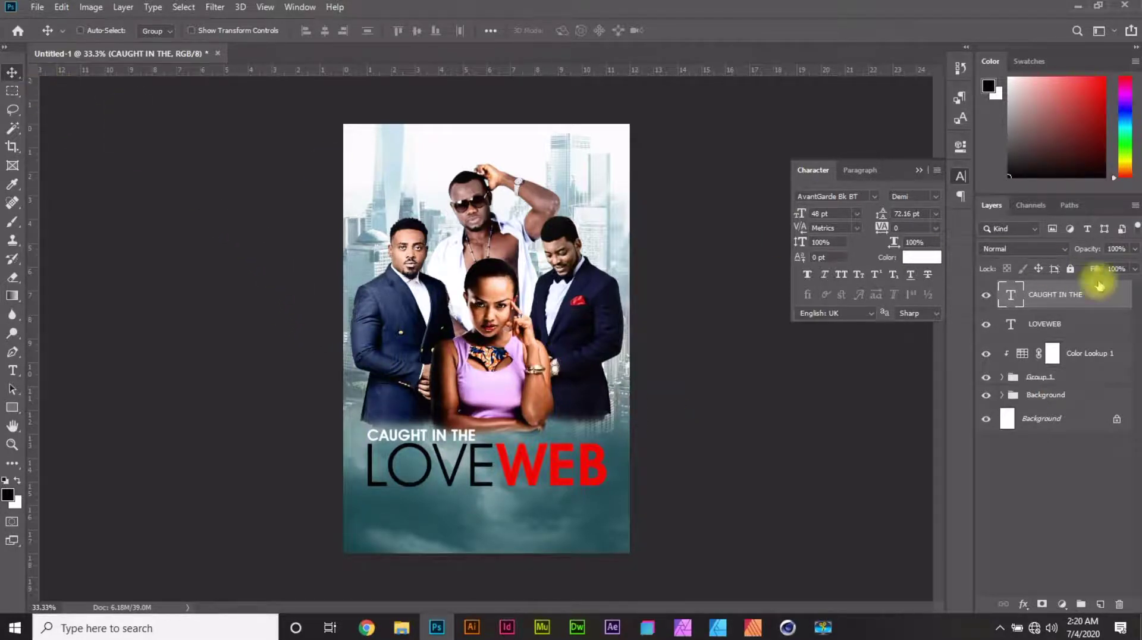
Group the CAUGHT IN THE and LOVEWEB text layers and name the group Title.
{"action": "left_click", "coordinate": [1076, 326], "text": "shift"}
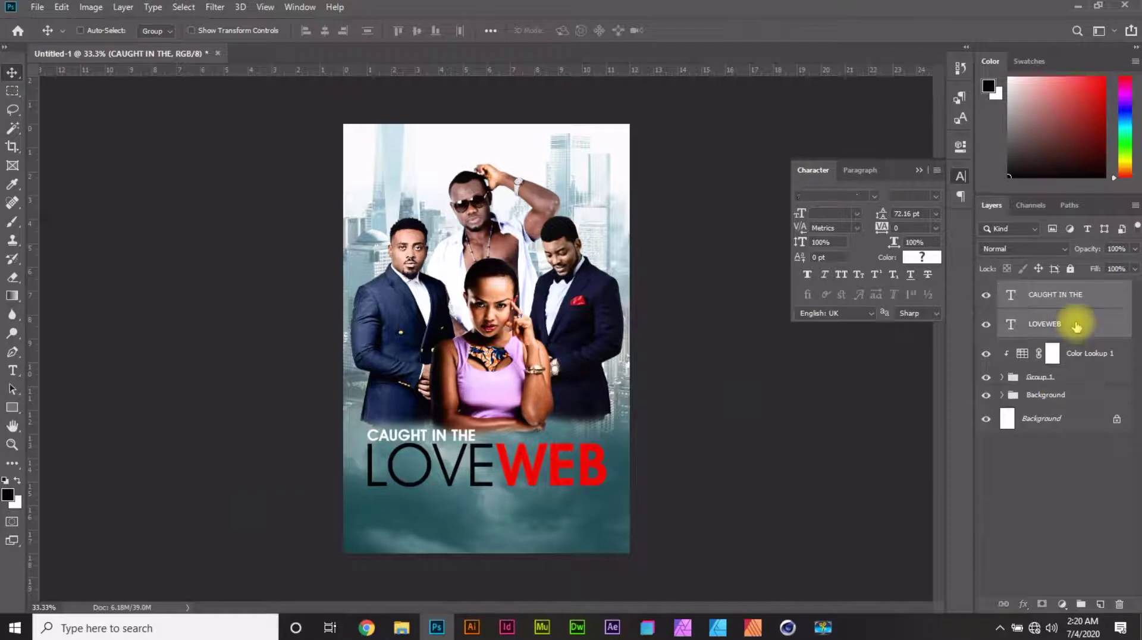
{"action": "key", "text": "ctrl+g"}
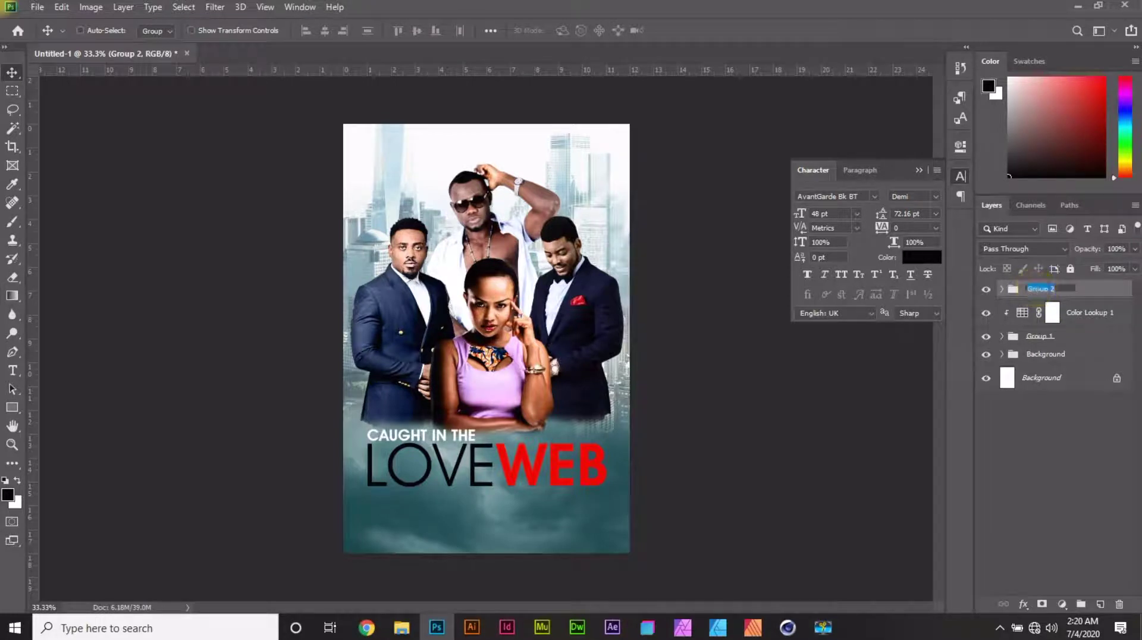
{"action": "type", "text": "Title"}
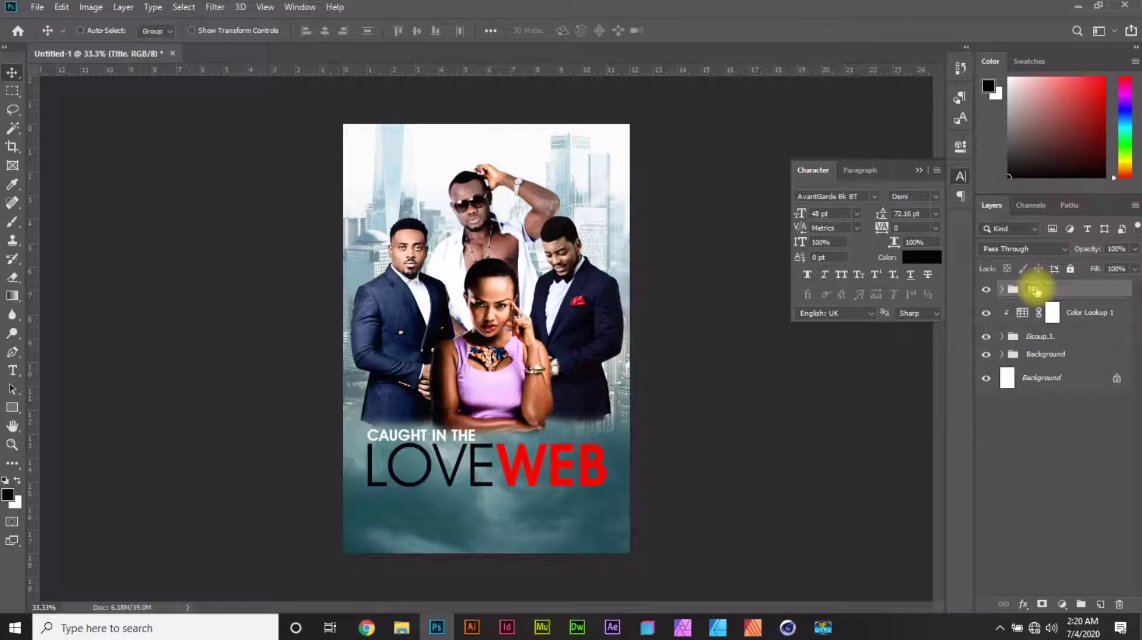
{"action": "key", "text": "Return"}
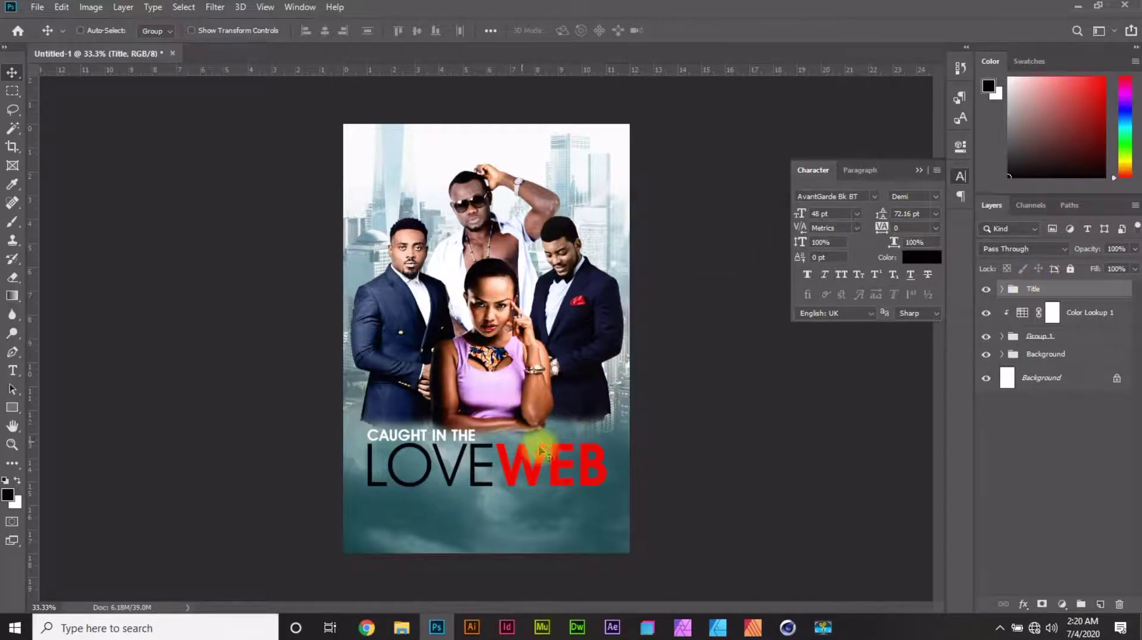
Open Movie Credit Block.psd from the TUTORIAL STUFF folder and collapse its Credit block group.
{"action": "left_click", "coordinate": [400, 630]}
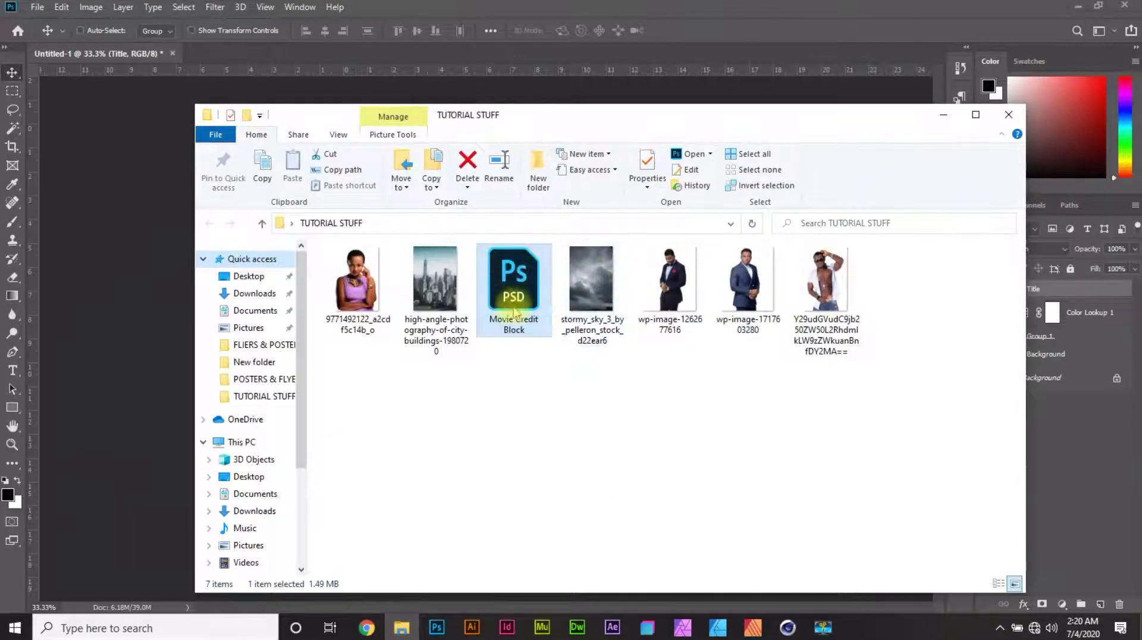
{"action": "left_click", "coordinate": [572, 13]}
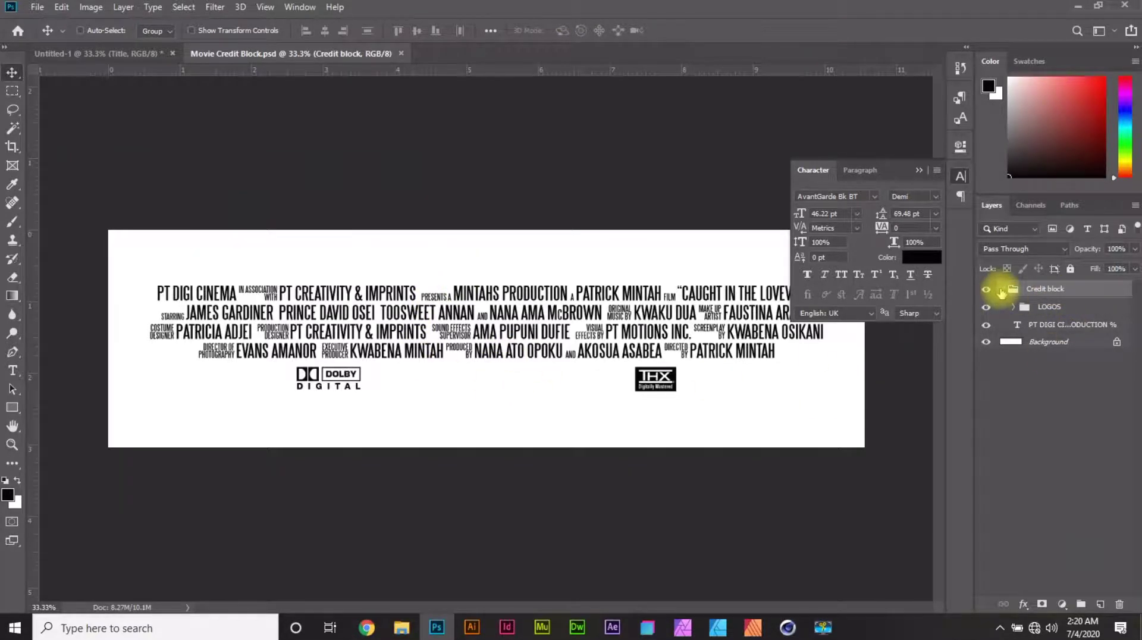
{"action": "left_click", "coordinate": [1002, 290]}
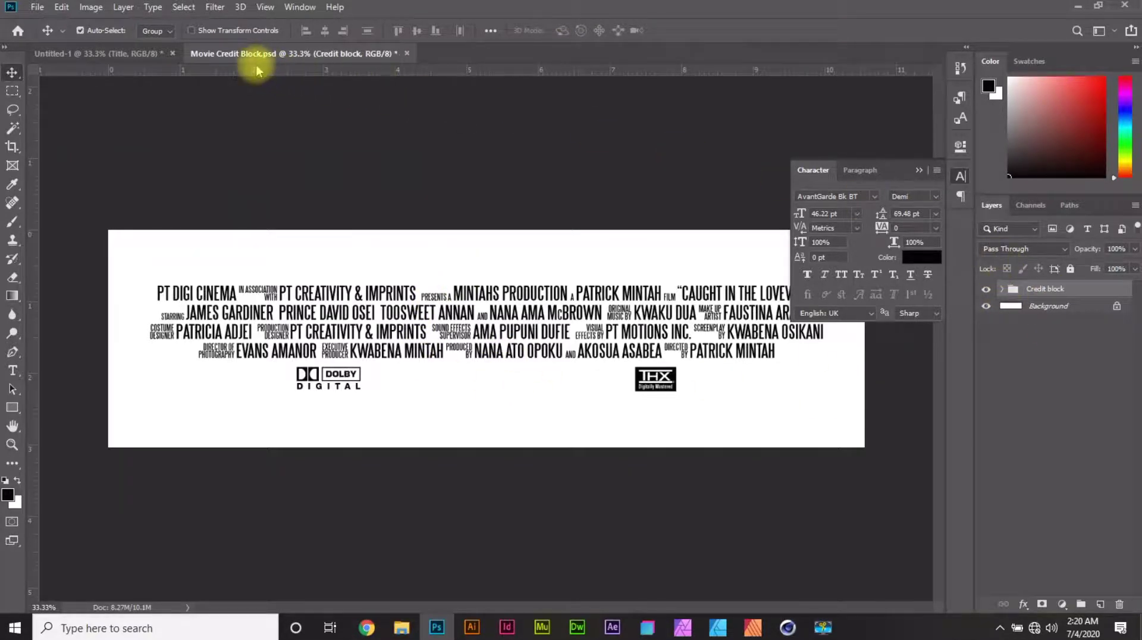
Scale the Credit block group down proportionally to about 40.5% and move it toward the middle of its canvas.
{"action": "key", "text": "ctrl+t"}
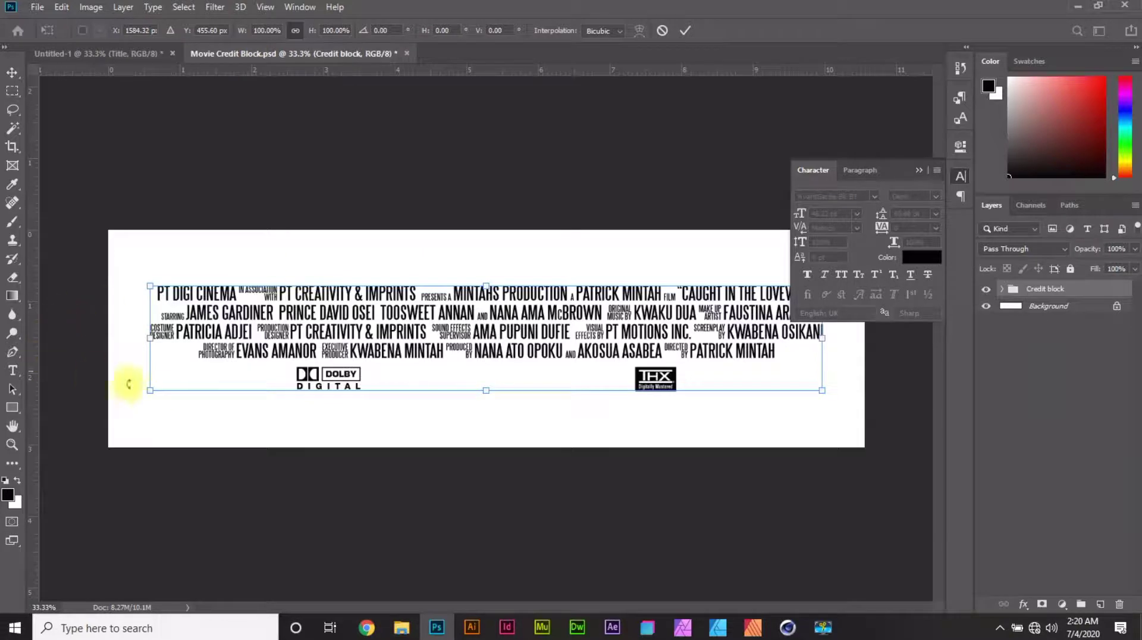
{"action": "left_click_drag", "start_coordinate": [149, 392], "coordinate": [550, 326]}
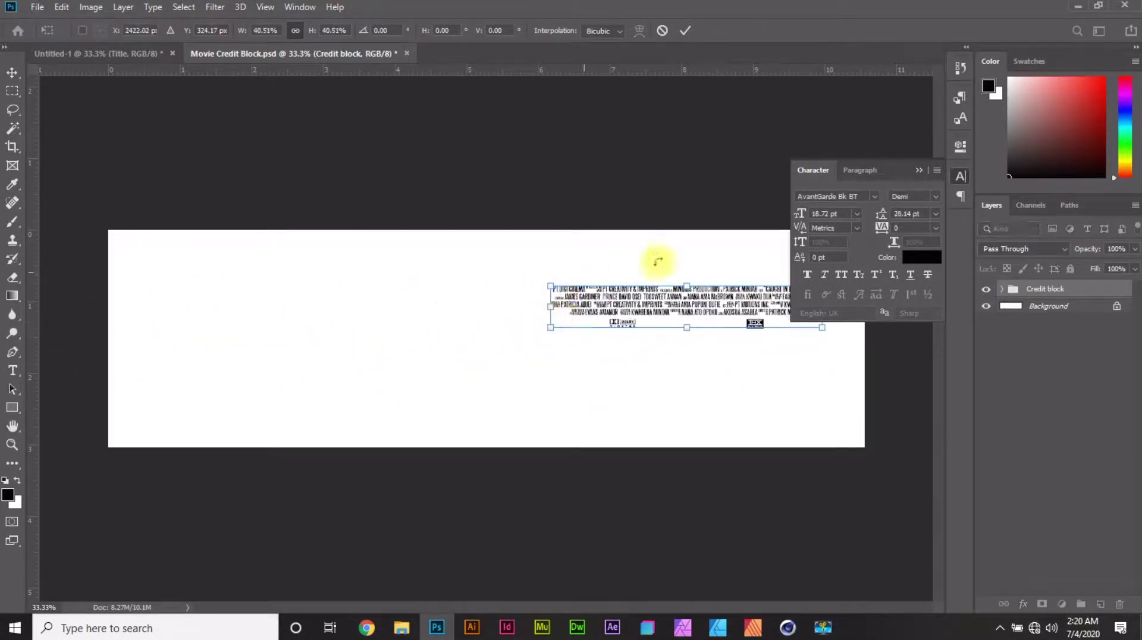
{"action": "left_click_drag", "start_coordinate": [712, 291], "coordinate": [470, 301]}
{"action": "left_click", "coordinate": [685, 31]}
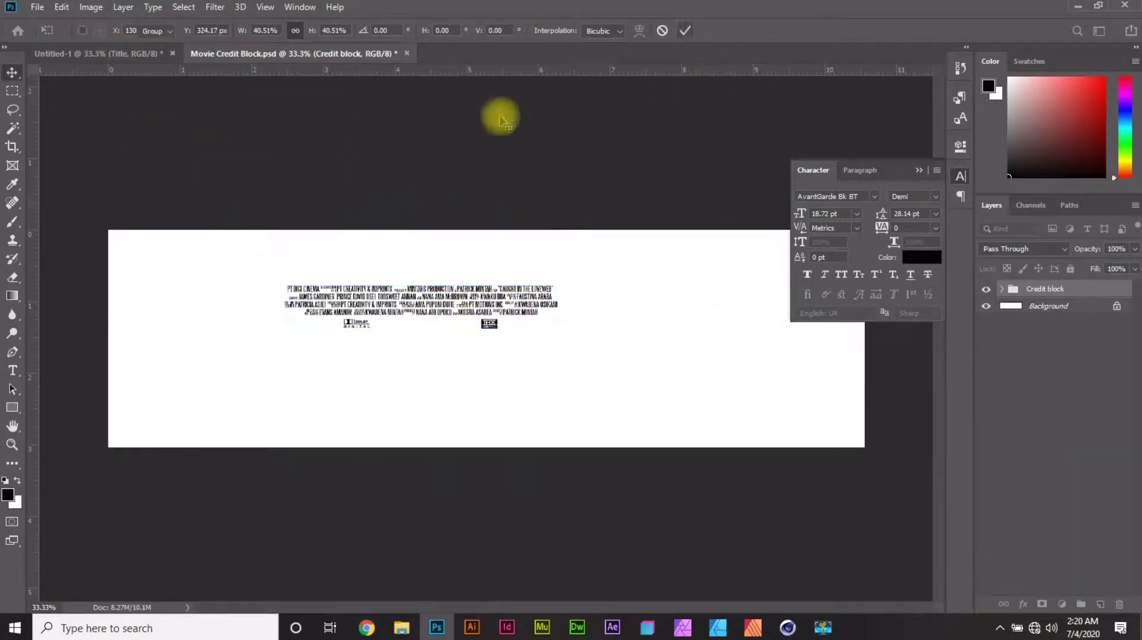
Copy the Credit block group into the poster document, place it below the LOVEWEB title and centre it horizontally on the canvas.
{"action": "left_click_drag", "start_coordinate": [427, 285], "coordinate": [495, 513]}
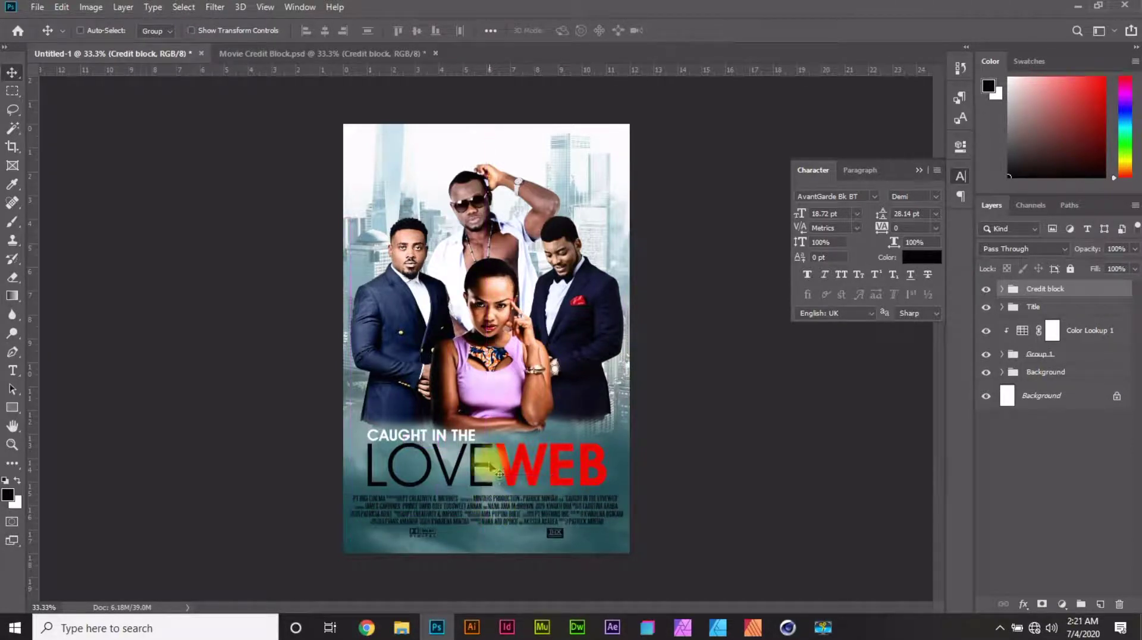
{"action": "key", "text": "ctrl"}
{"action": "key", "text": "ctrl+a"}
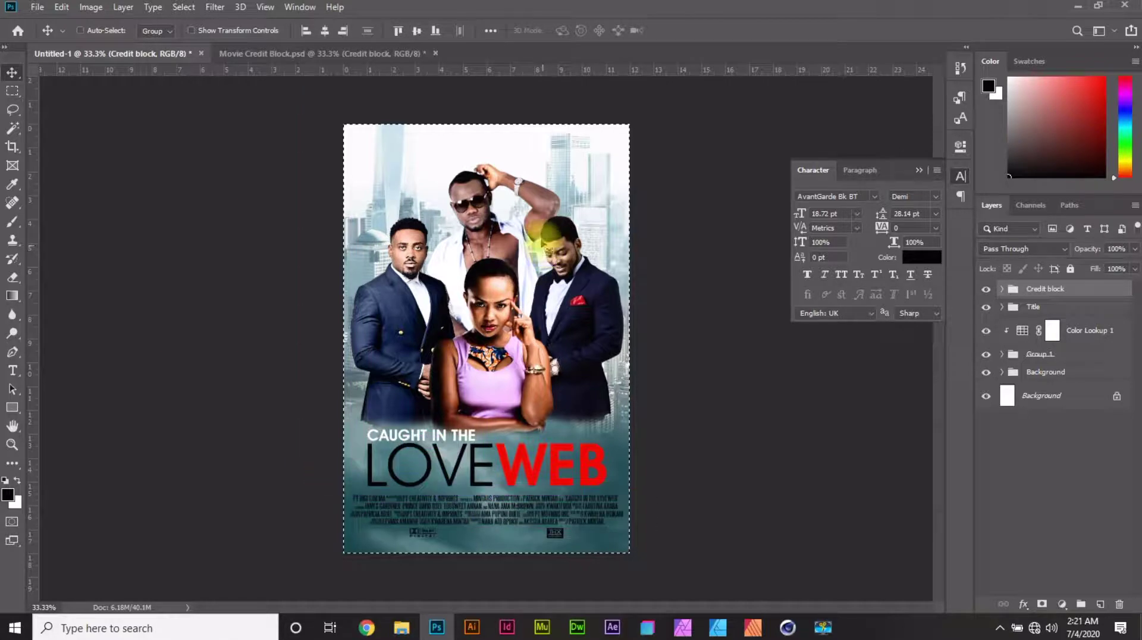
{"action": "left_click", "coordinate": [326, 32]}
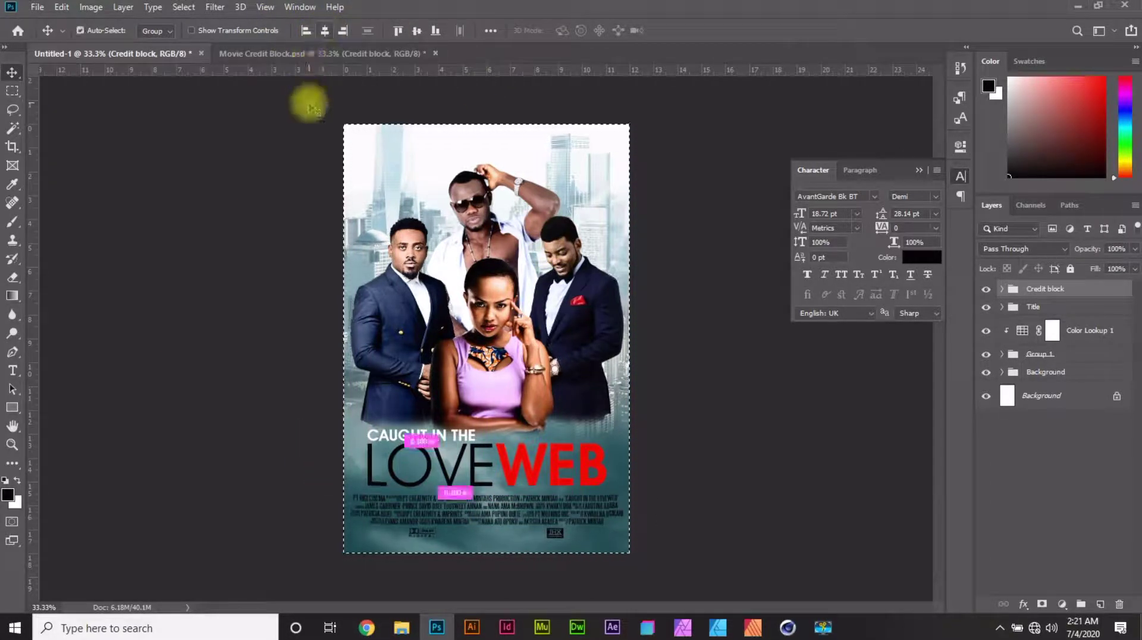
{"action": "key", "text": "ctrl+d"}
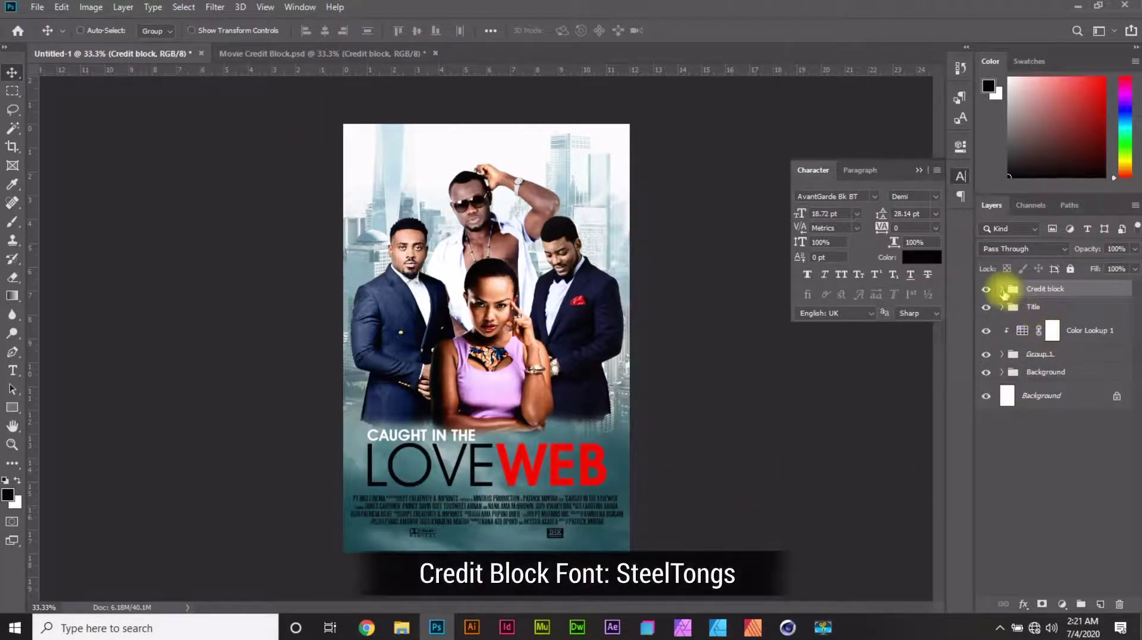
Set the leading of the credit text layer inside the Credit block group to 28 pt.
{"action": "left_click", "coordinate": [1003, 290]}
{"action": "left_click", "coordinate": [1049, 306]}
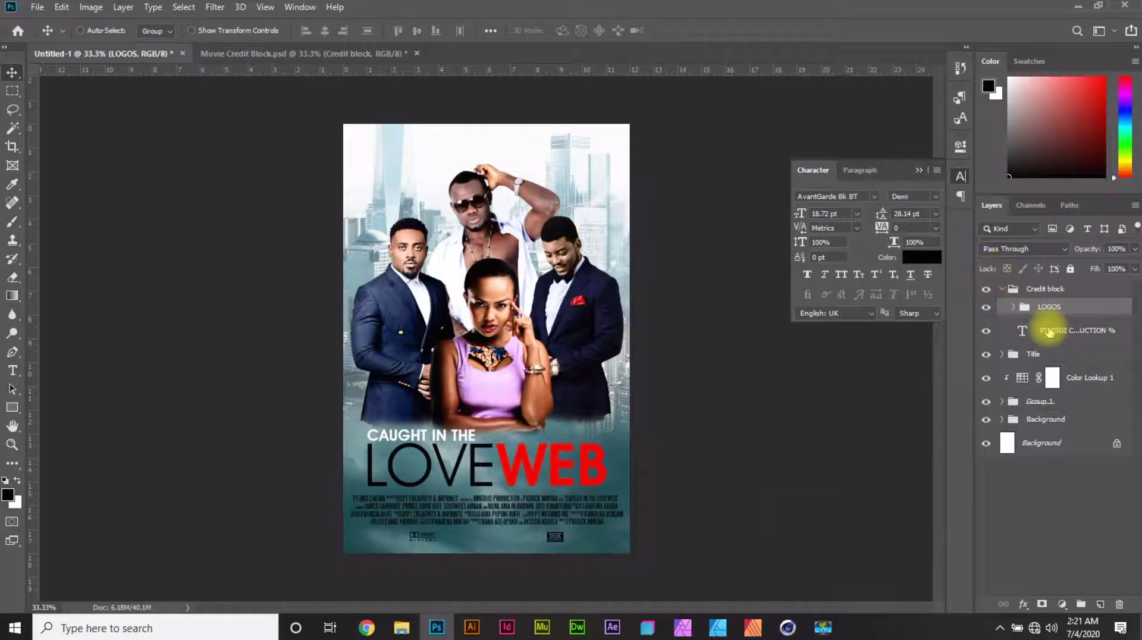
{"action": "left_click", "coordinate": [1049, 332]}
{"action": "left_click", "coordinate": [919, 215]}
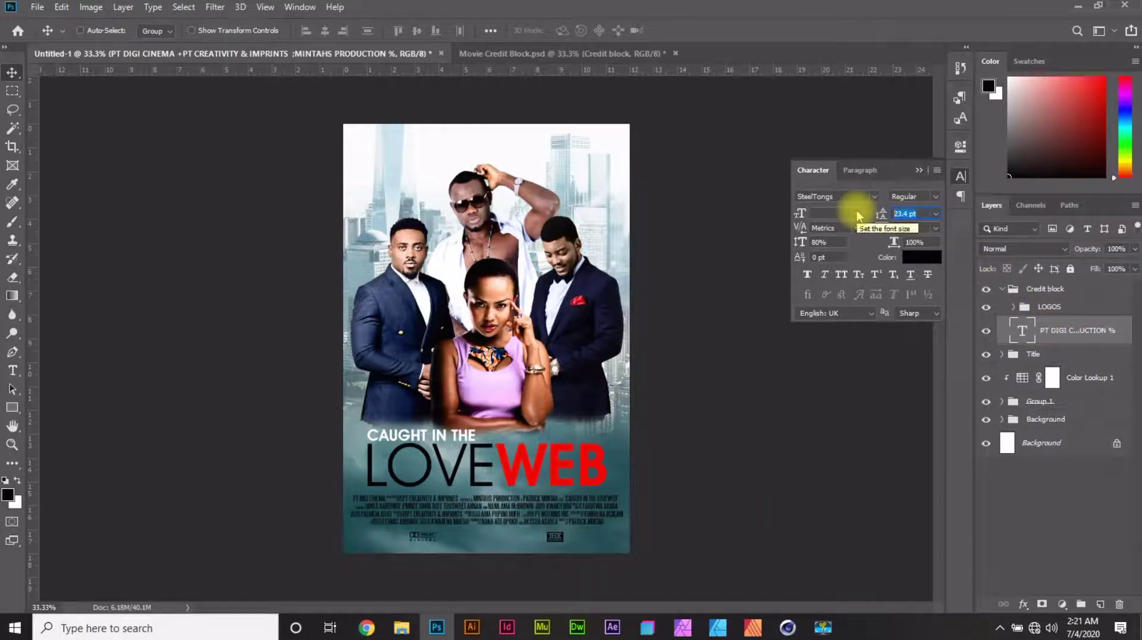
{"action": "type", "text": "2"}
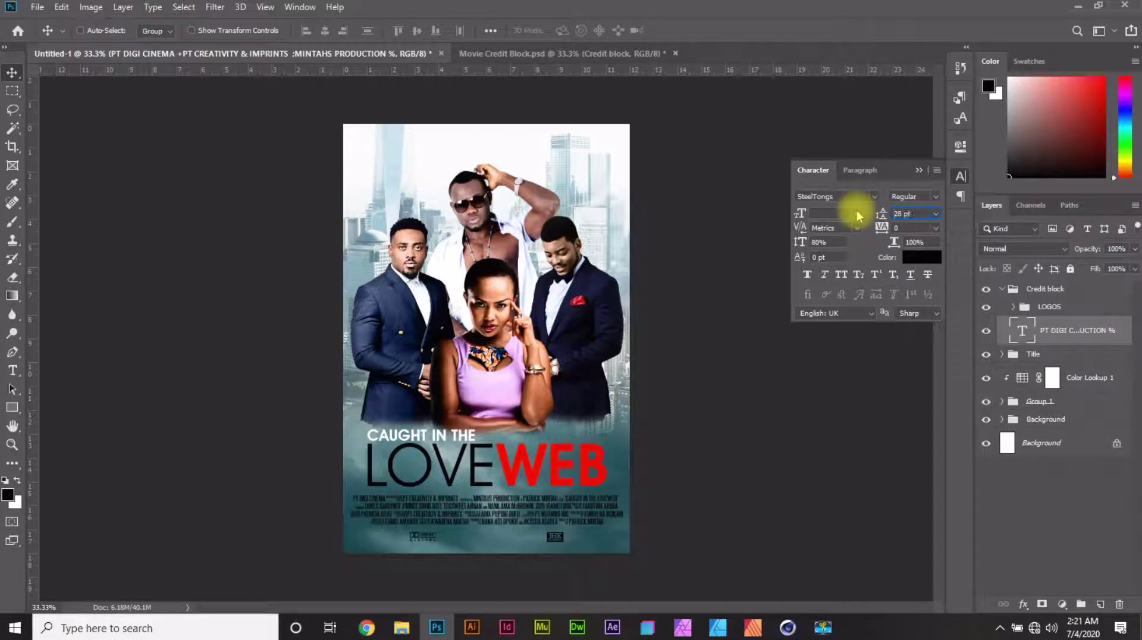
{"action": "key", "text": "Return"}
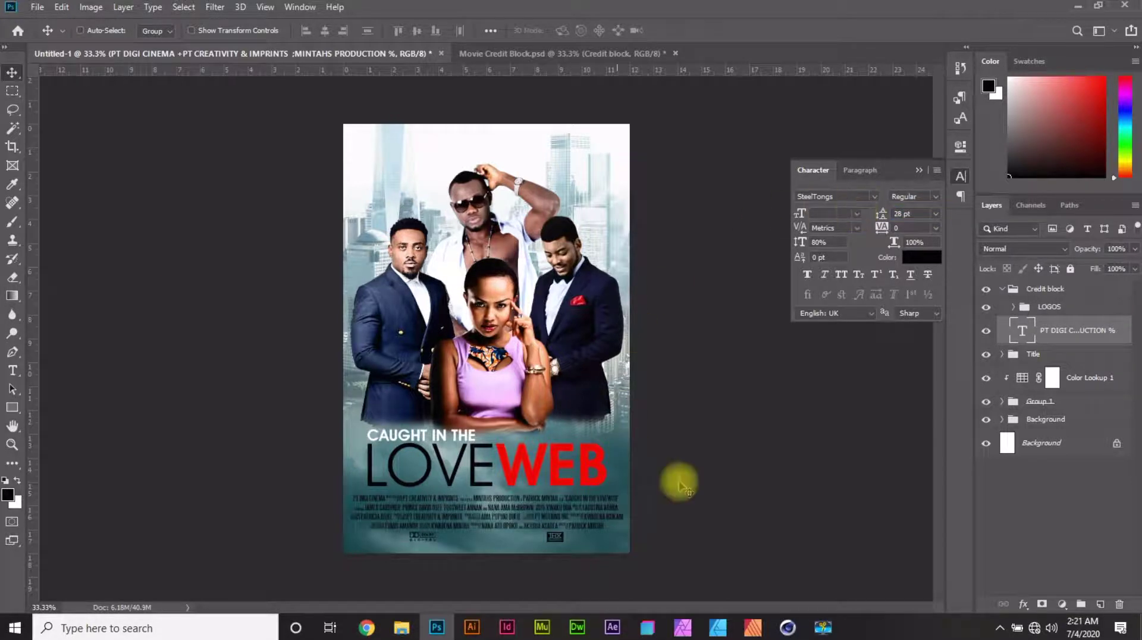
Nudge the whole Credit block group slightly upward toward the title.
{"action": "left_click", "coordinate": [1055, 297]}
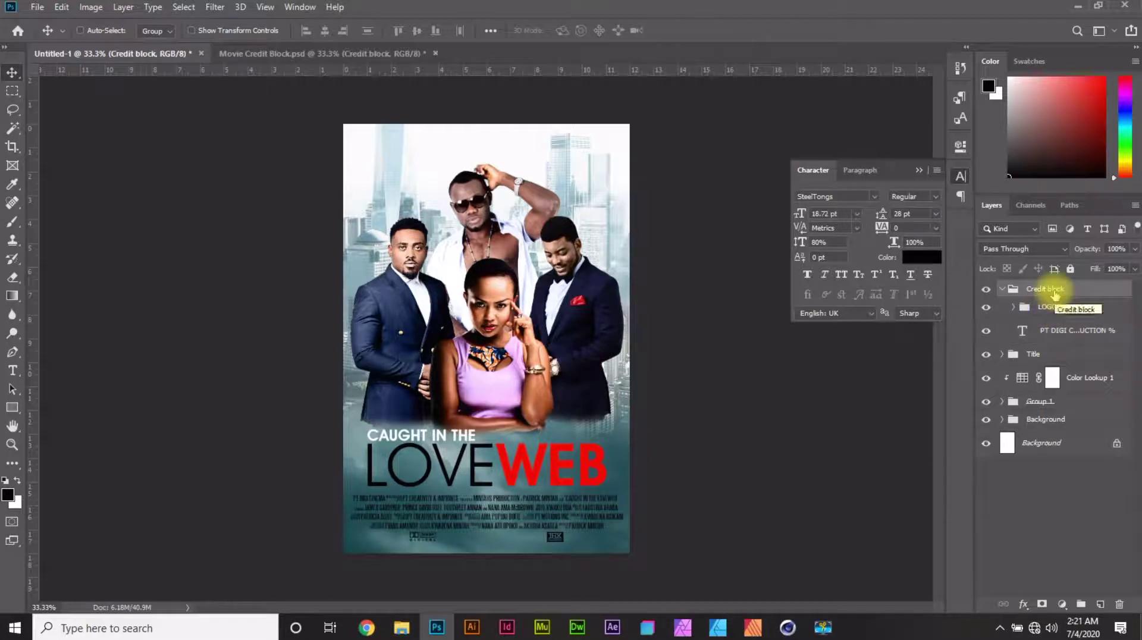
{"action": "key", "text": "Up"}
{"action": "key", "text": "Up"}
{"action": "key", "text": "Up"}
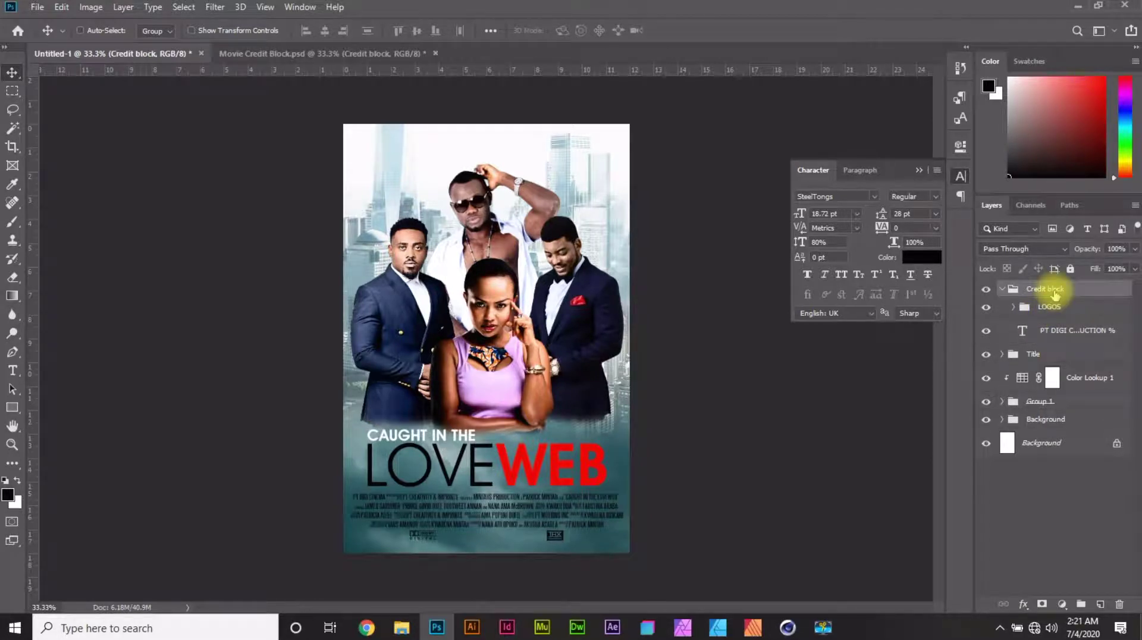
Recolour the credit text layer light grey (e9e9e9).
{"action": "left_click", "coordinate": [1071, 330]}
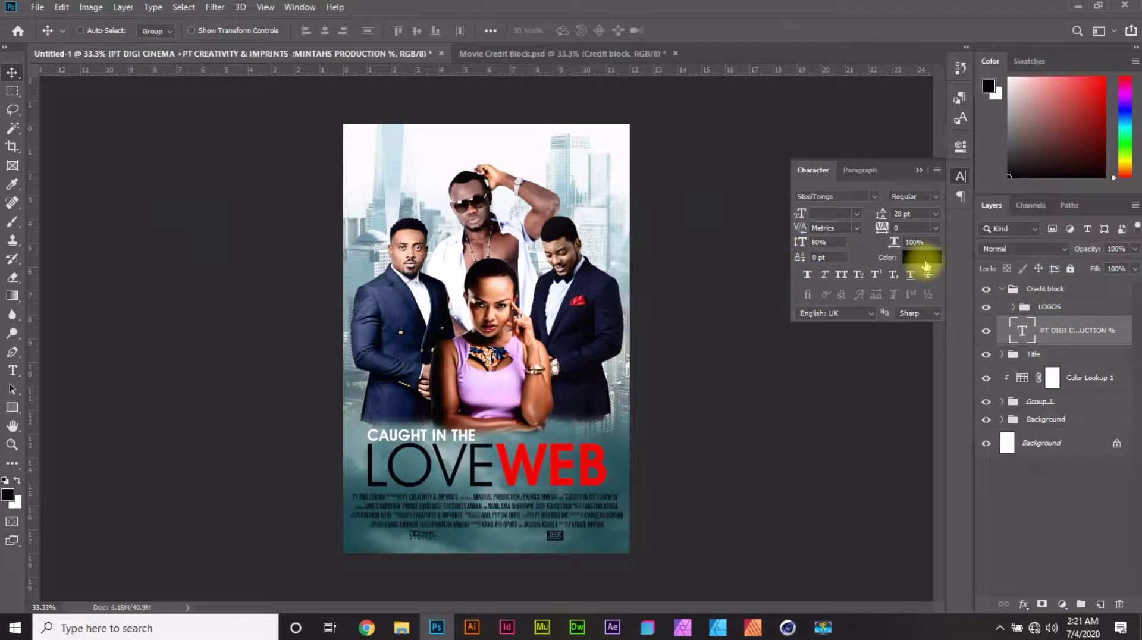
{"action": "left_click", "coordinate": [923, 255]}
{"action": "left_click", "coordinate": [536, 94]}
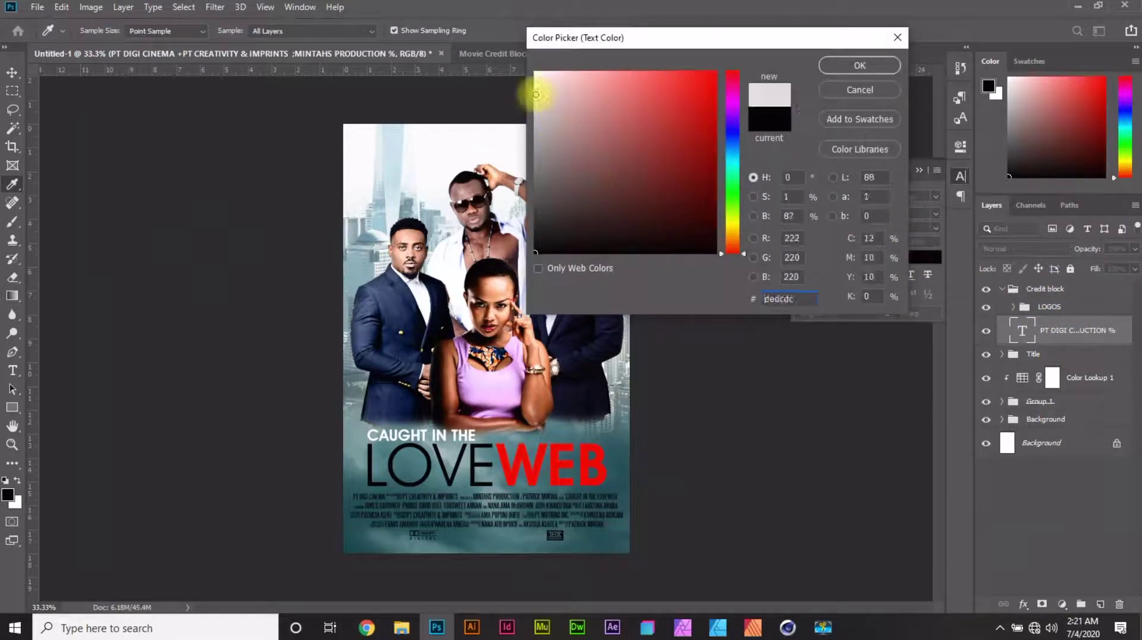
{"action": "left_click_drag", "start_coordinate": [536, 95], "coordinate": [532, 86]}
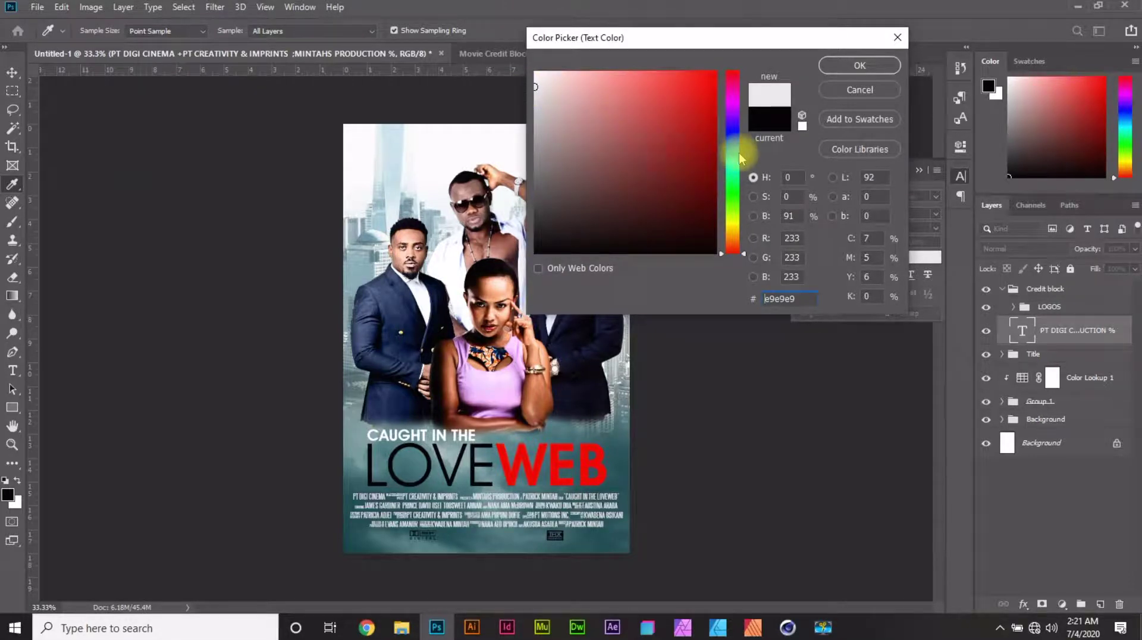
{"action": "left_click", "coordinate": [861, 65]}
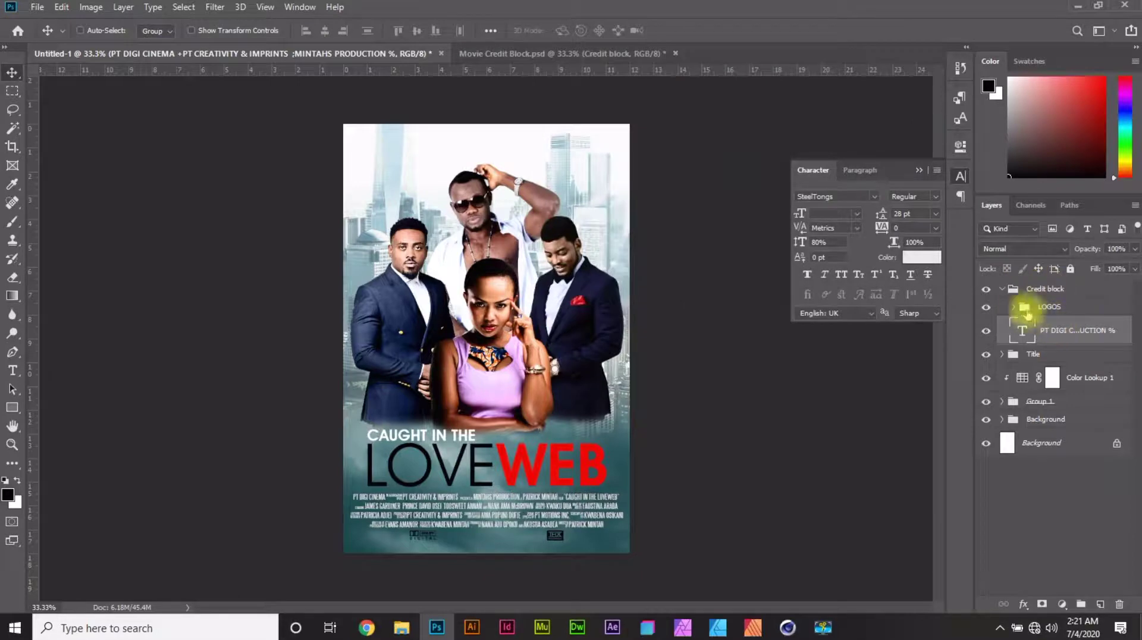
Recolour both logo text layers in the LOGOS group off-white (f4f4f4) and collapse the group.
{"action": "left_click", "coordinate": [1015, 307]}
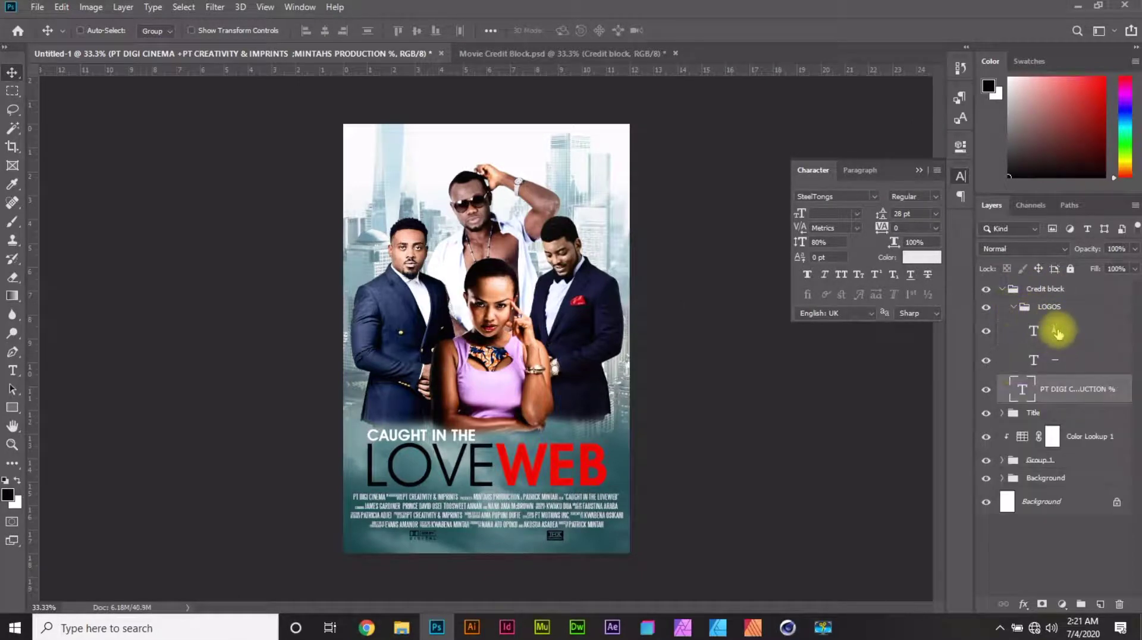
{"action": "left_click", "coordinate": [1058, 334]}
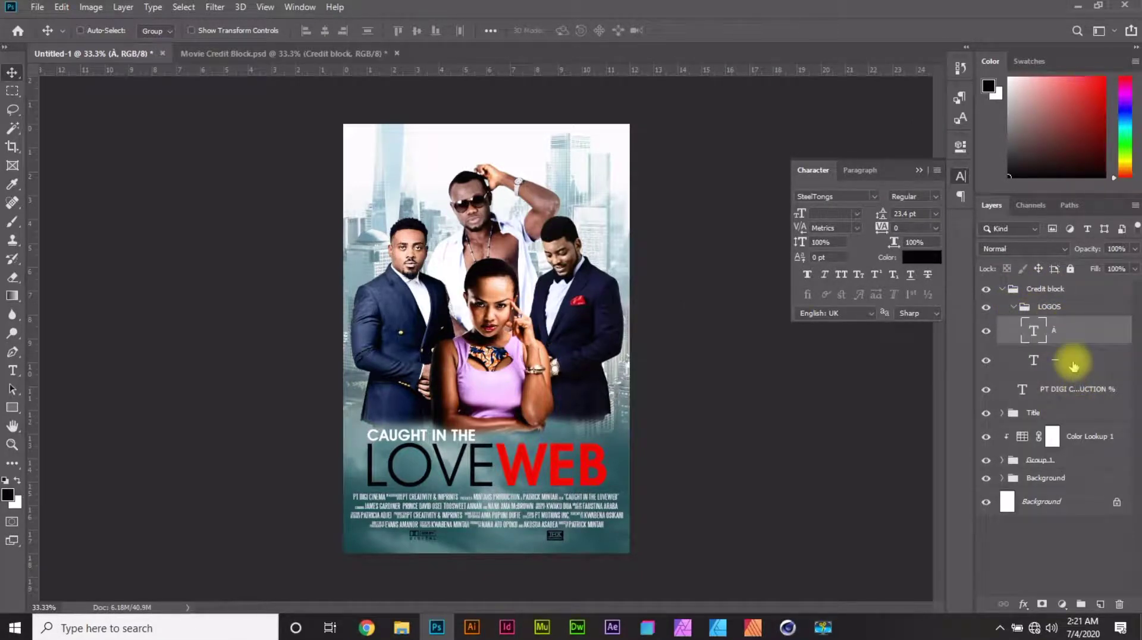
{"action": "left_click", "coordinate": [1074, 361], "text": "shift"}
{"action": "left_click", "coordinate": [920, 257]}
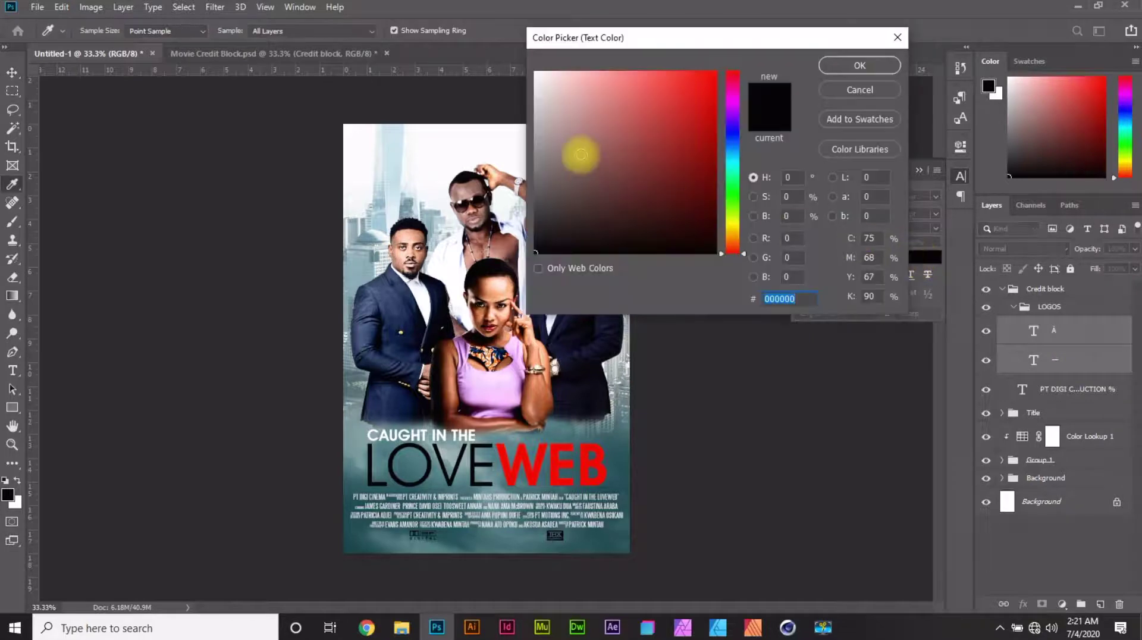
{"action": "left_click", "coordinate": [476, 492]}
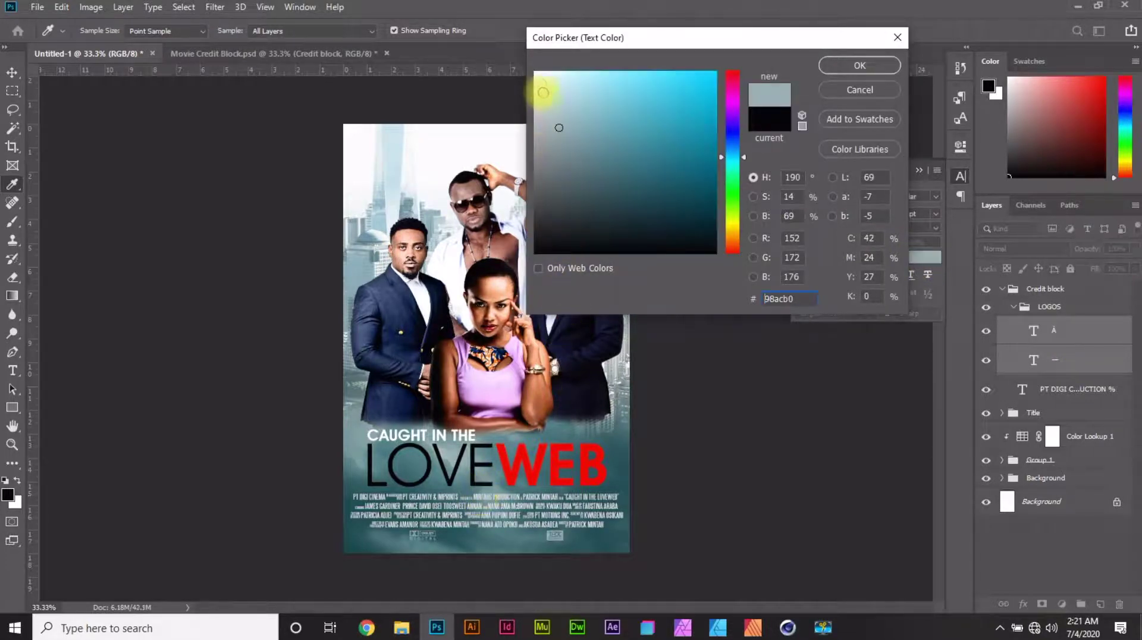
{"action": "left_click", "coordinate": [535, 83]}
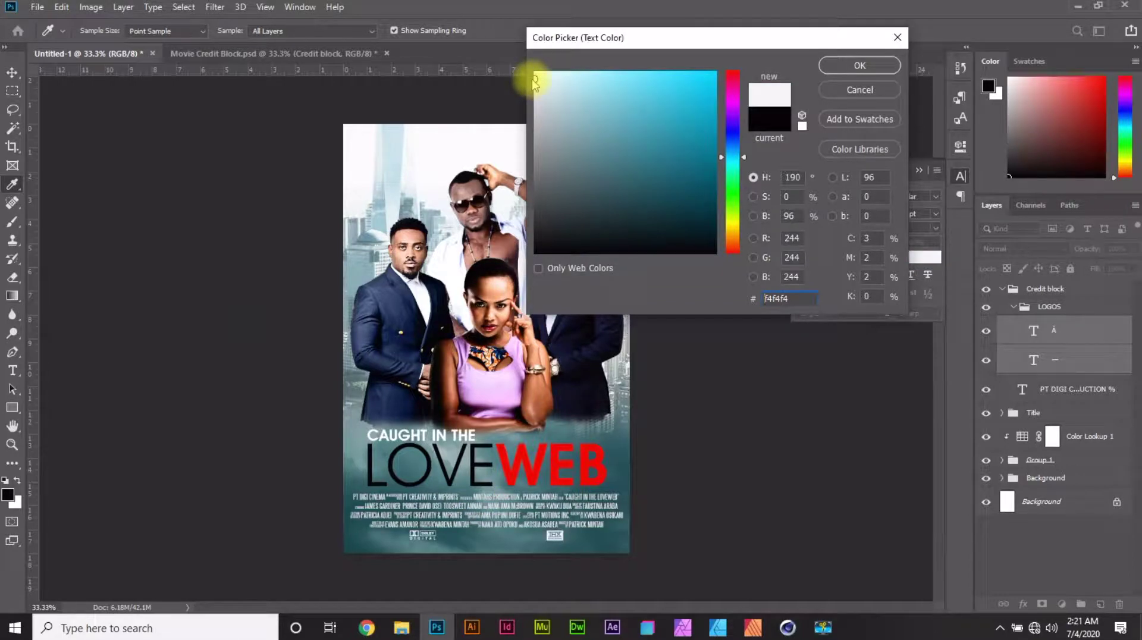
{"action": "left_click", "coordinate": [857, 67]}
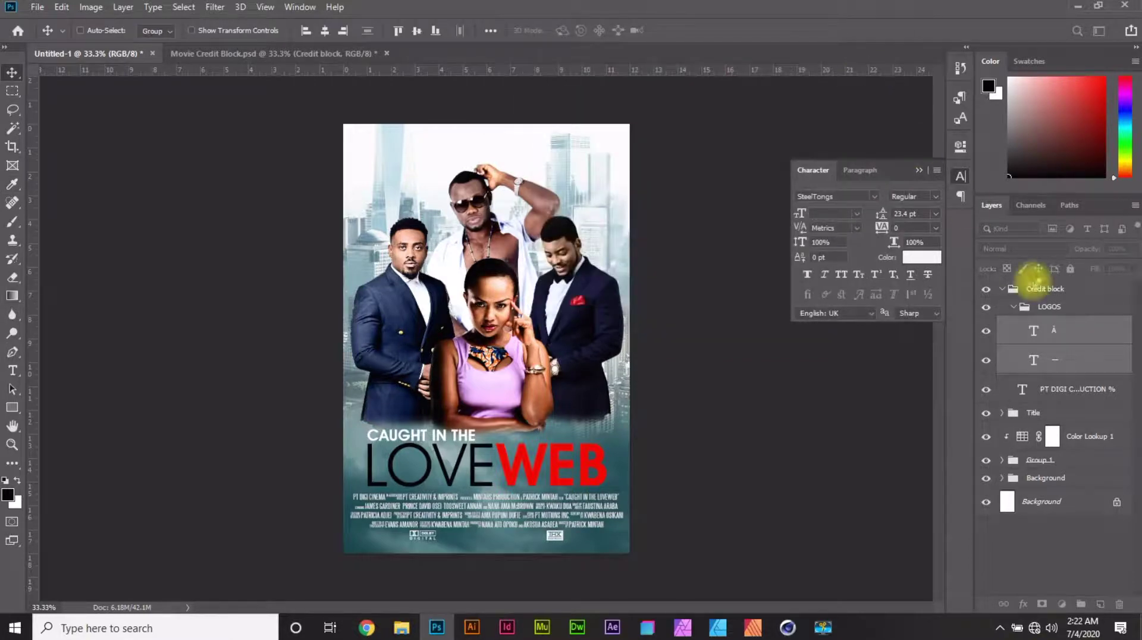
{"action": "left_click", "coordinate": [1013, 307]}
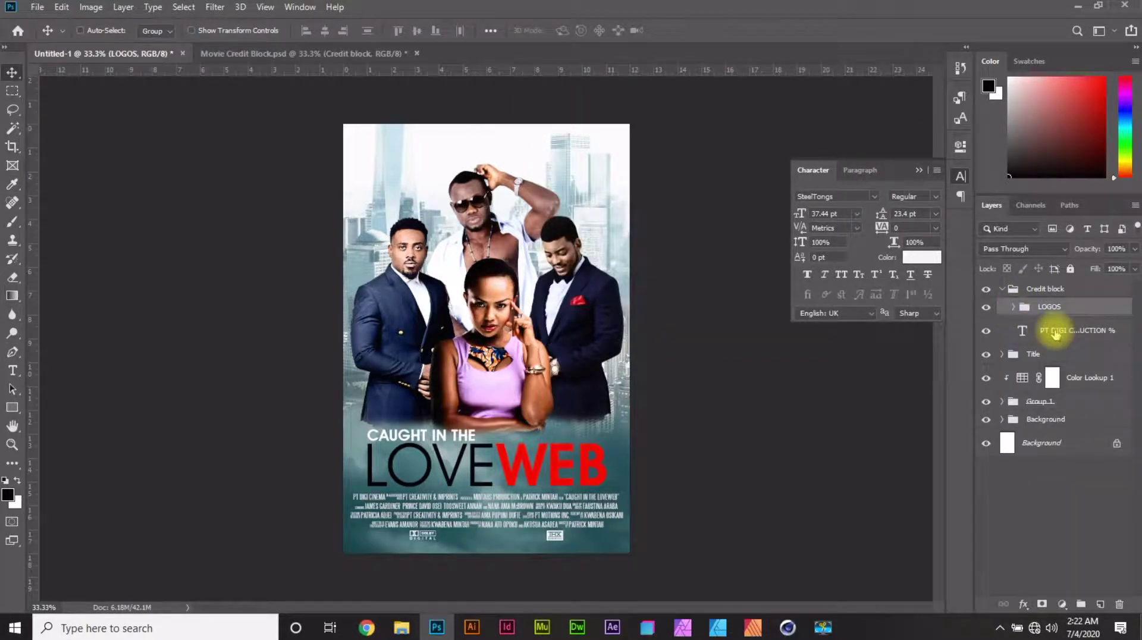
Set the credit text layer's colour to f4f4f4 to match the logos.
{"action": "left_click", "coordinate": [1055, 332]}
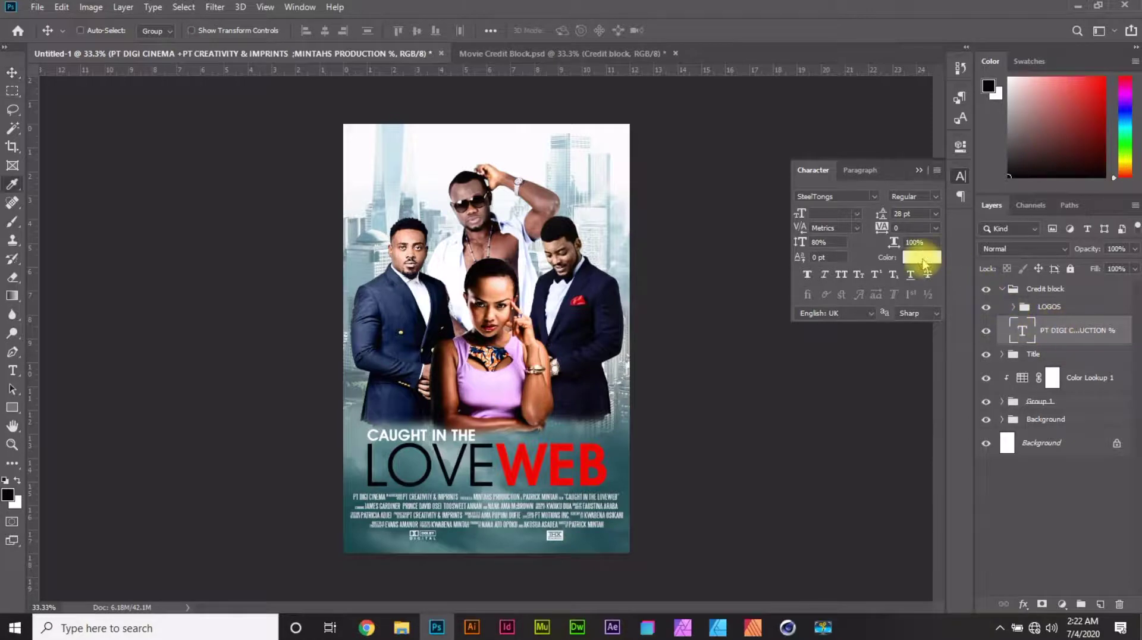
{"action": "left_click", "coordinate": [923, 261]}
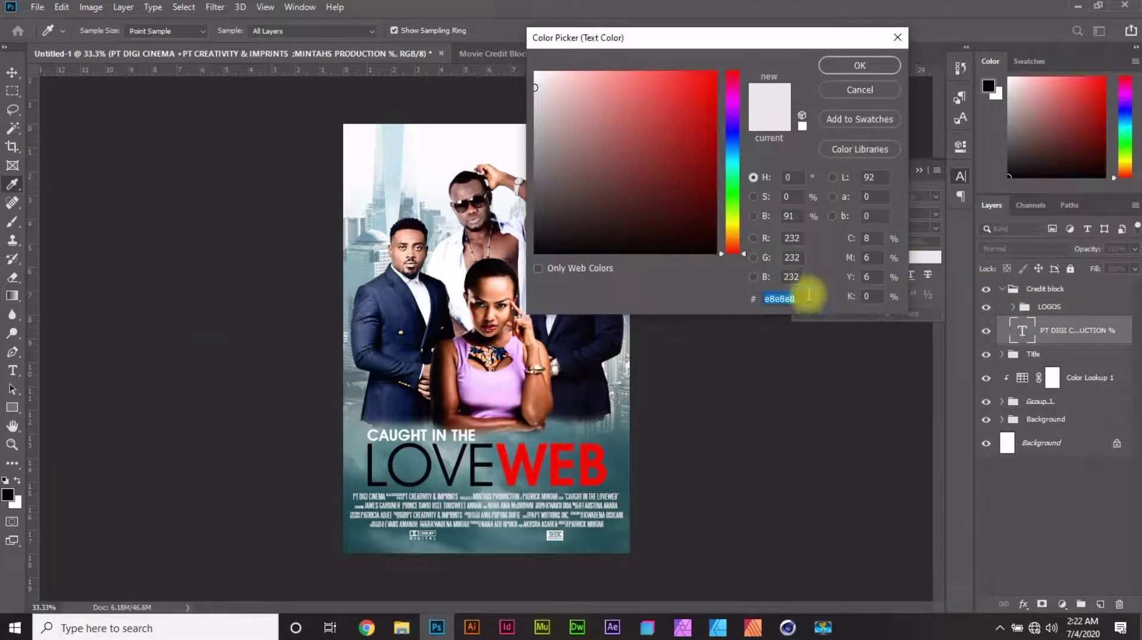
{"action": "type", "text": "f4f"}
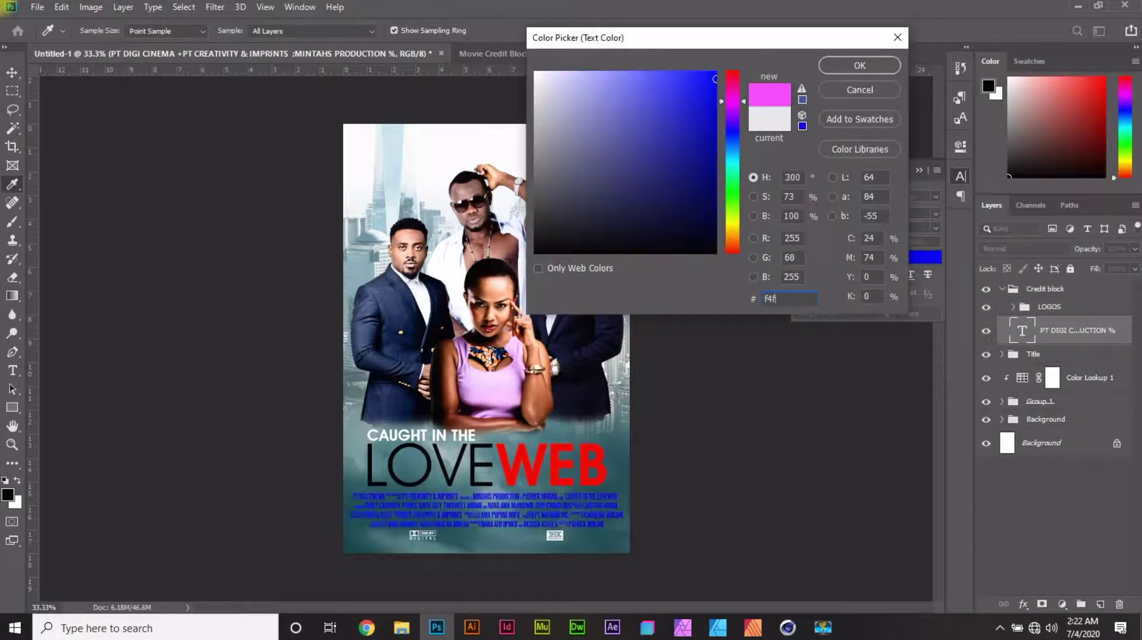
{"action": "type", "text": "4f4"}
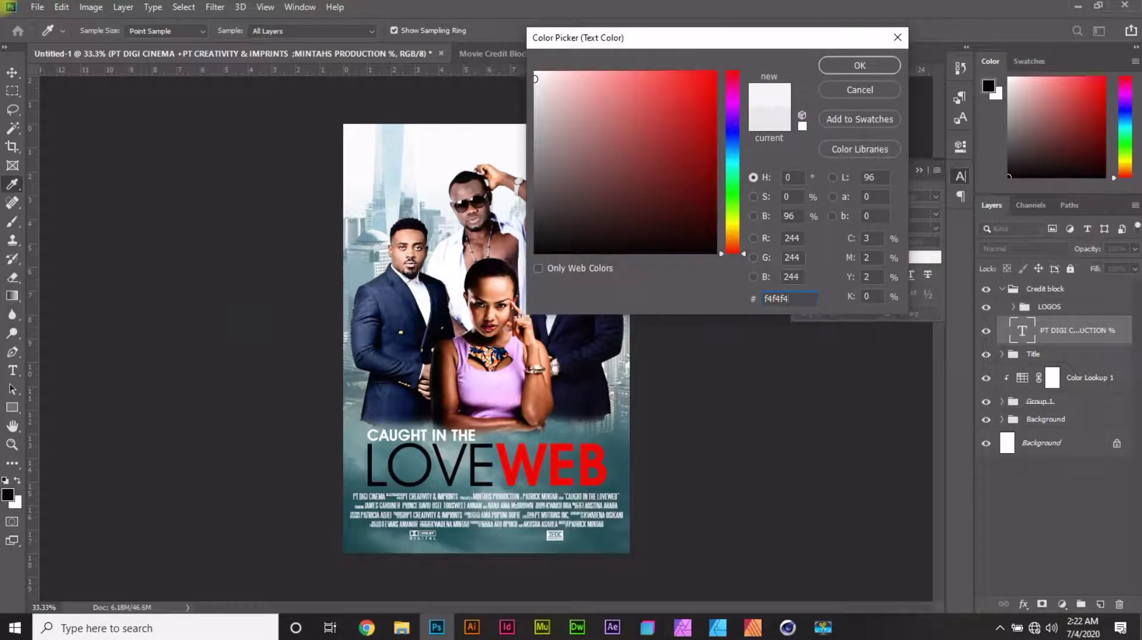
{"action": "left_click", "coordinate": [860, 67]}
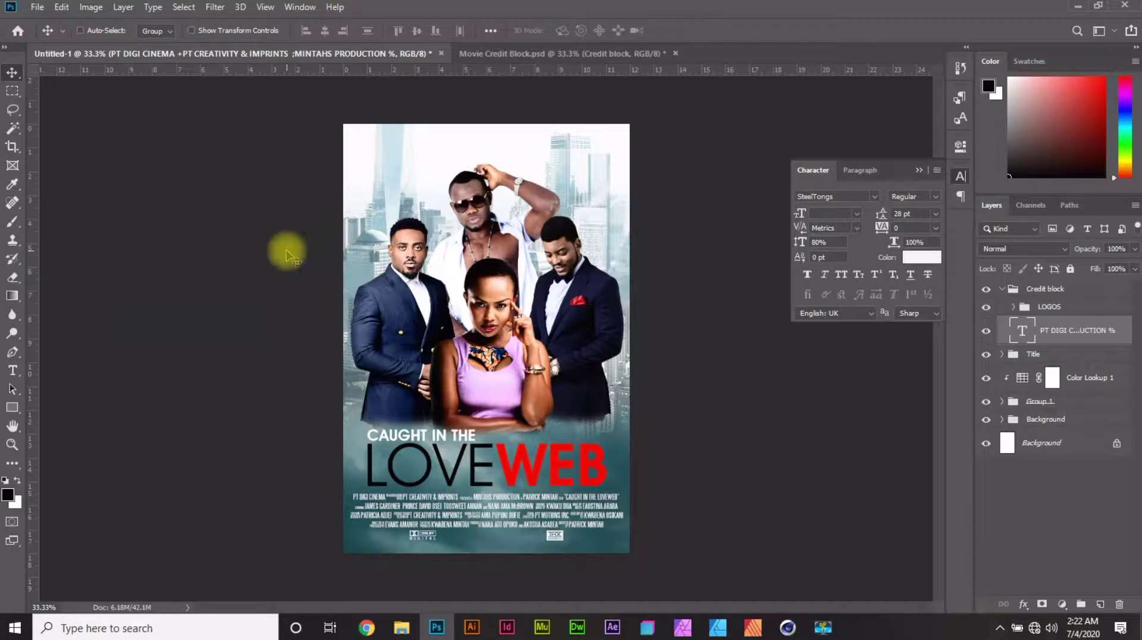
Add the text IN THEATRES SOON in AvantGarde Bk BT Book at 36 pt and place it between the two logos below the credits.
{"action": "left_click", "coordinate": [13, 372]}
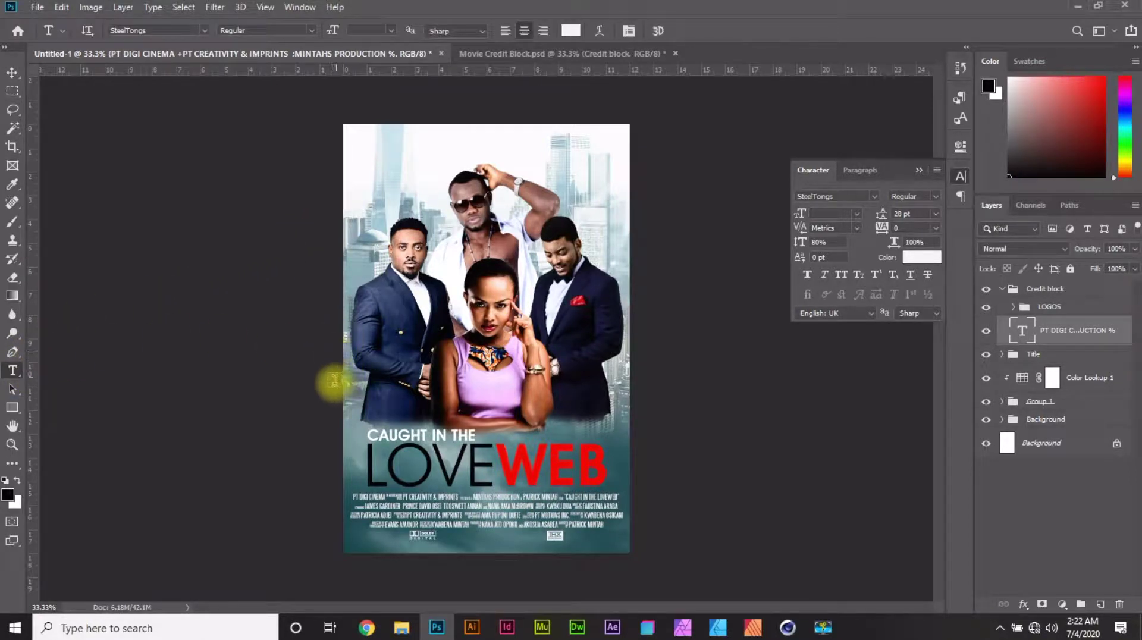
{"action": "left_click", "coordinate": [354, 384]}
{"action": "type", "text": "EXECUTIVE PRODUCER SPECIAL EFFECTS BY 3D VISUAL EFFECTS"}
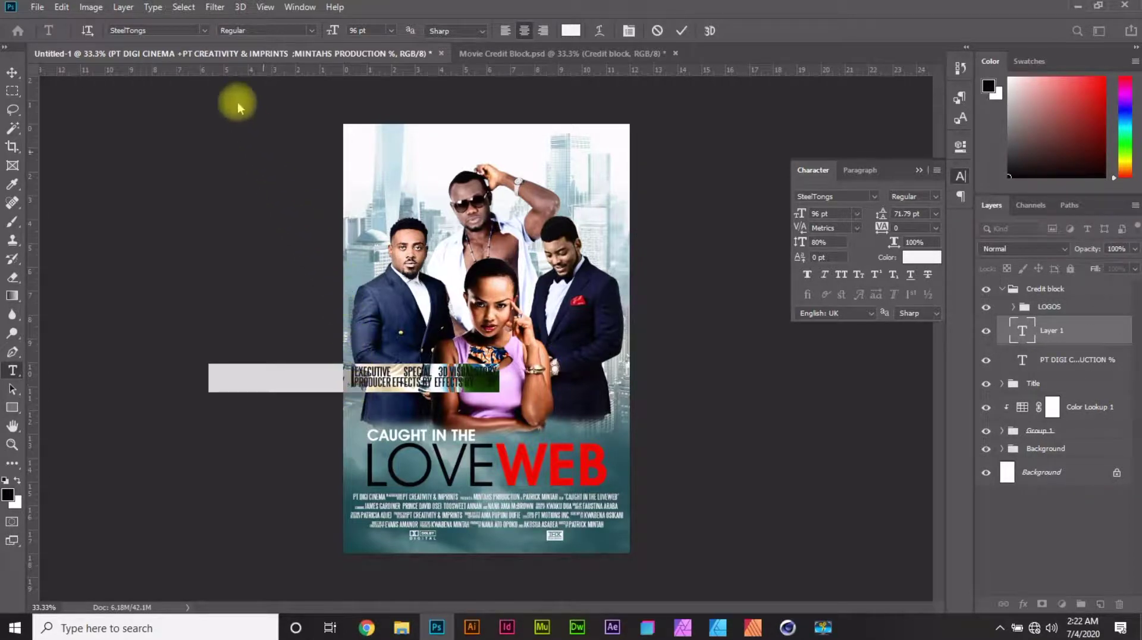
{"action": "left_click", "coordinate": [204, 31]}
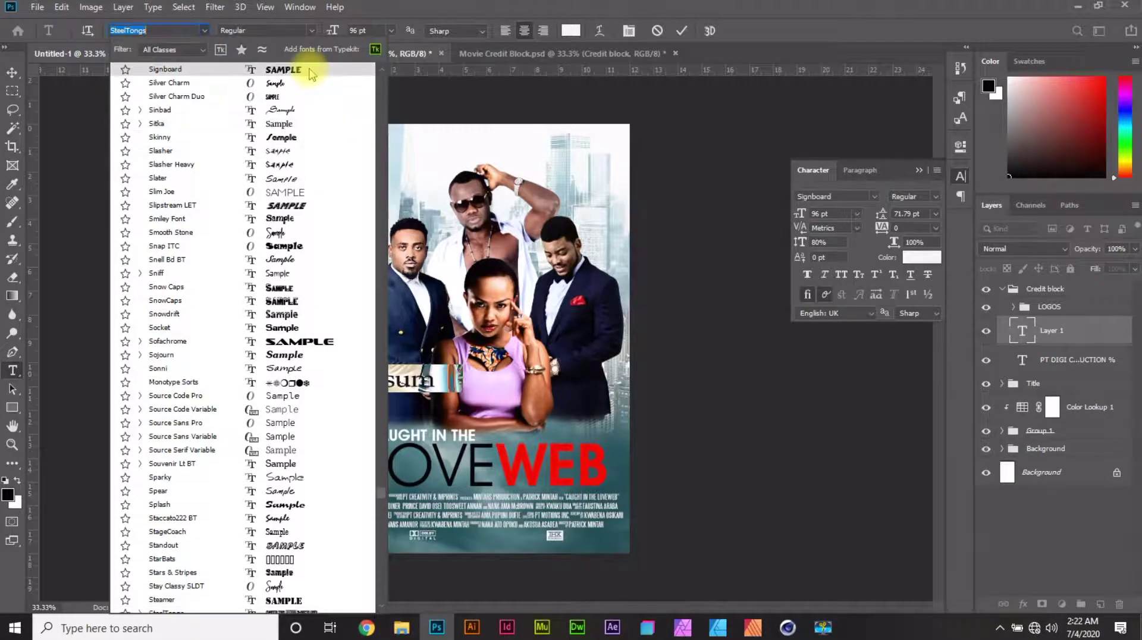
{"action": "type", "text": "ava"}
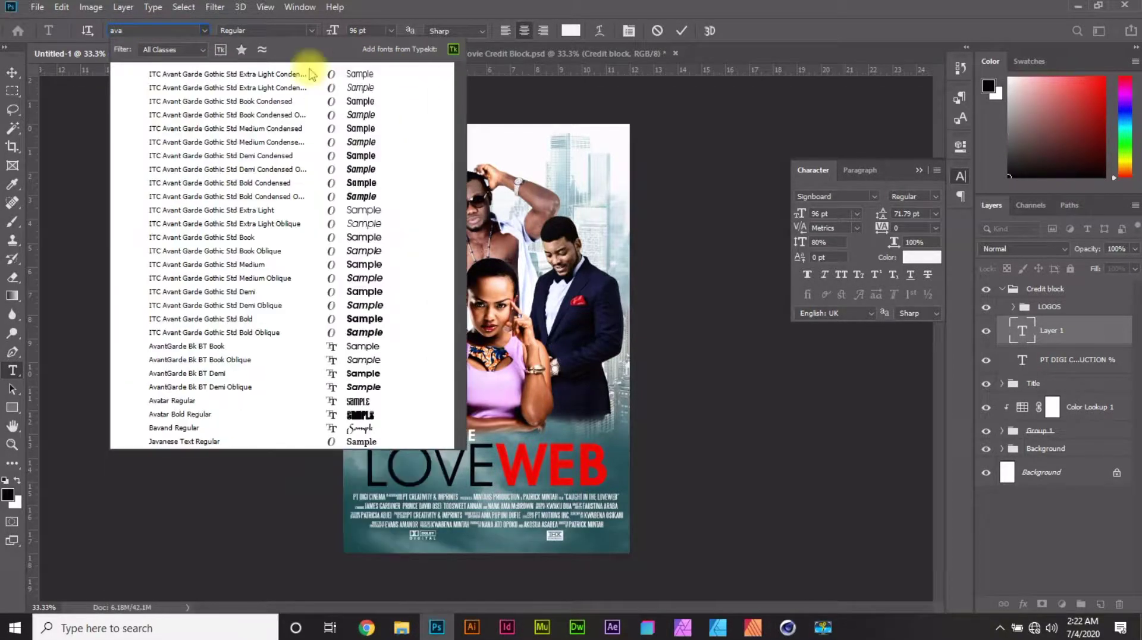
{"action": "left_click", "coordinate": [225, 347]}
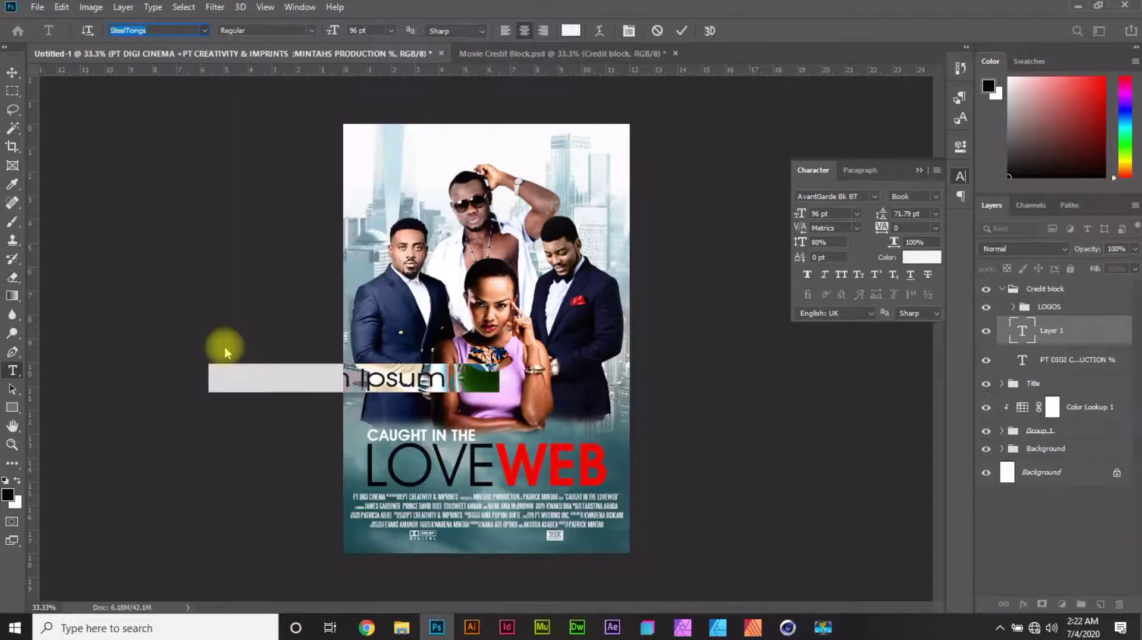
{"action": "left_click", "coordinate": [391, 31]}
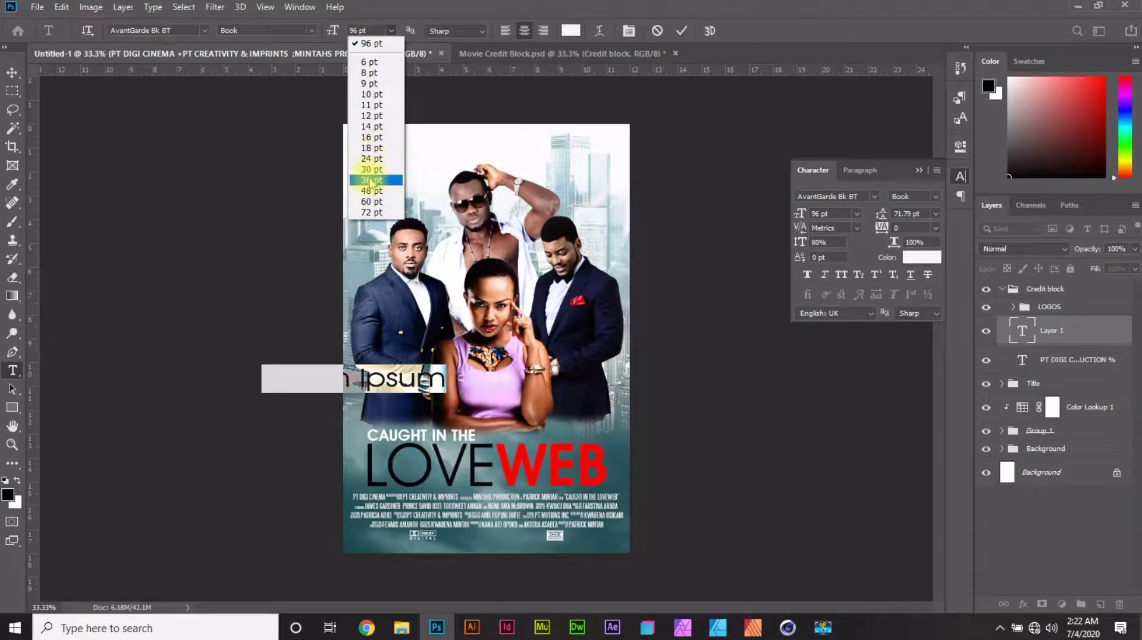
{"action": "left_click", "coordinate": [371, 180]}
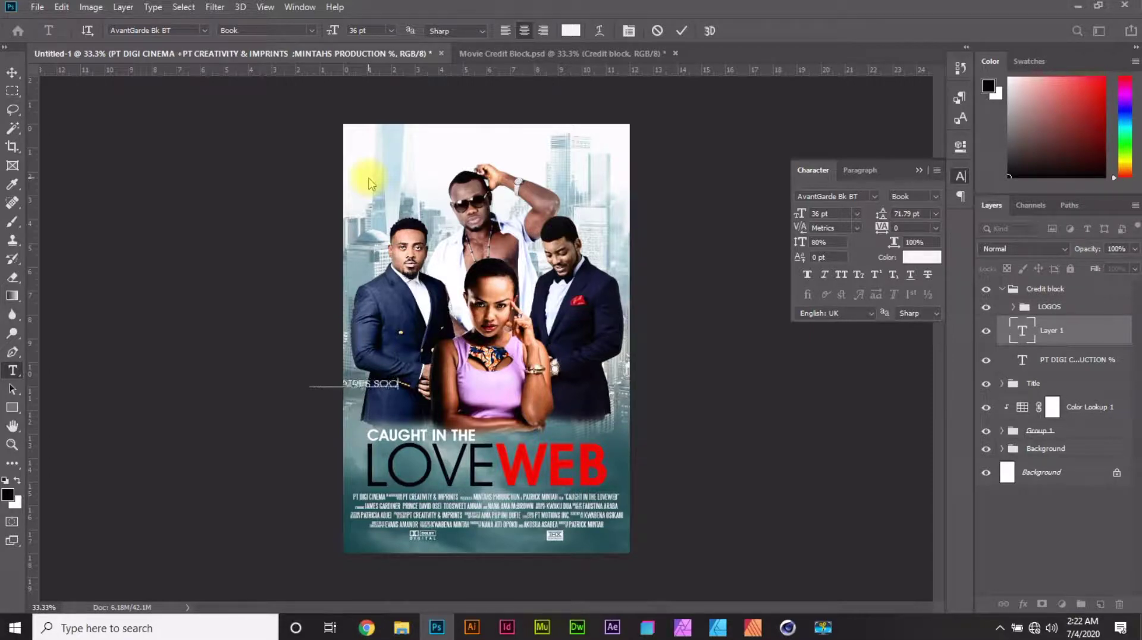
{"action": "left_click", "coordinate": [12, 75]}
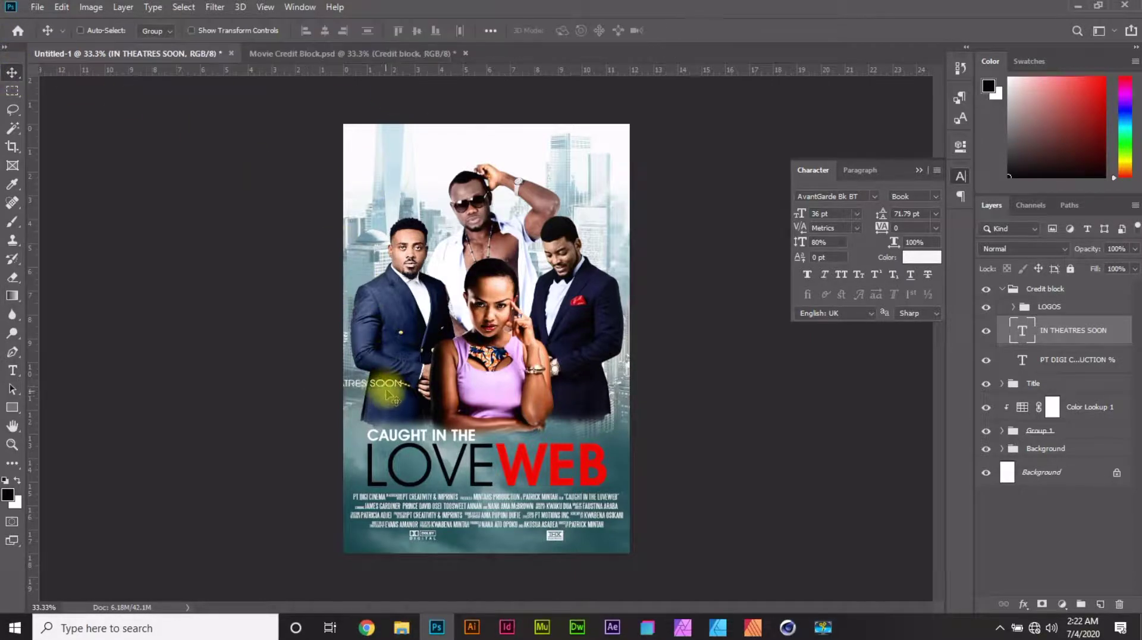
{"action": "left_click_drag", "start_coordinate": [387, 384], "coordinate": [523, 544]}
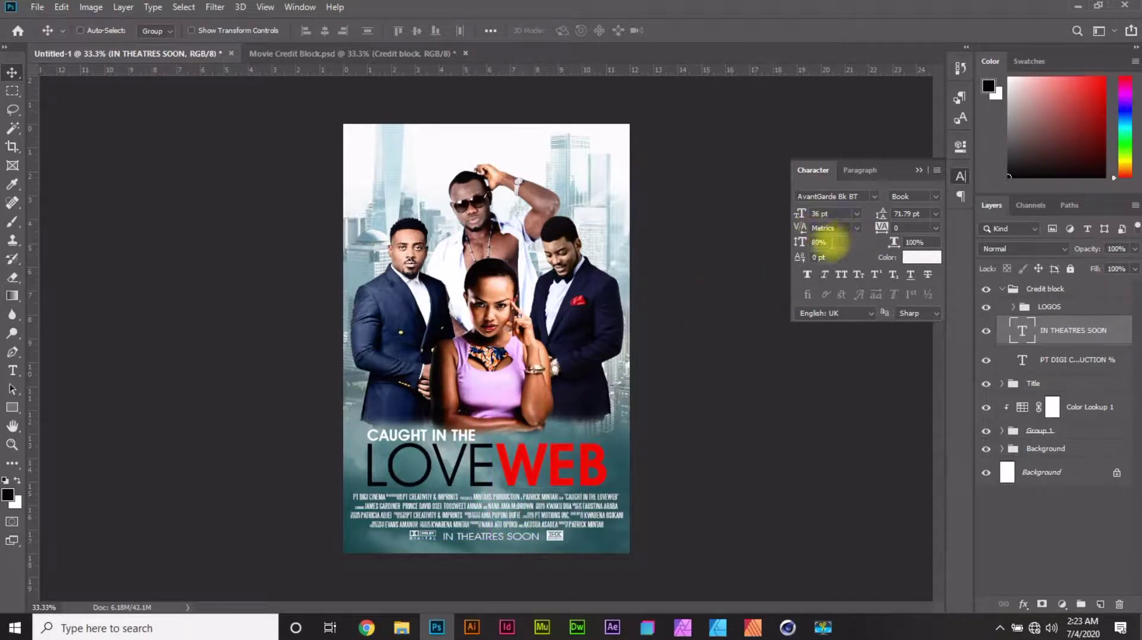
Set the IN THEATRES SOON text's vertical scale to 100% and its font style to Demi.
{"action": "left_click", "coordinate": [832, 242]}
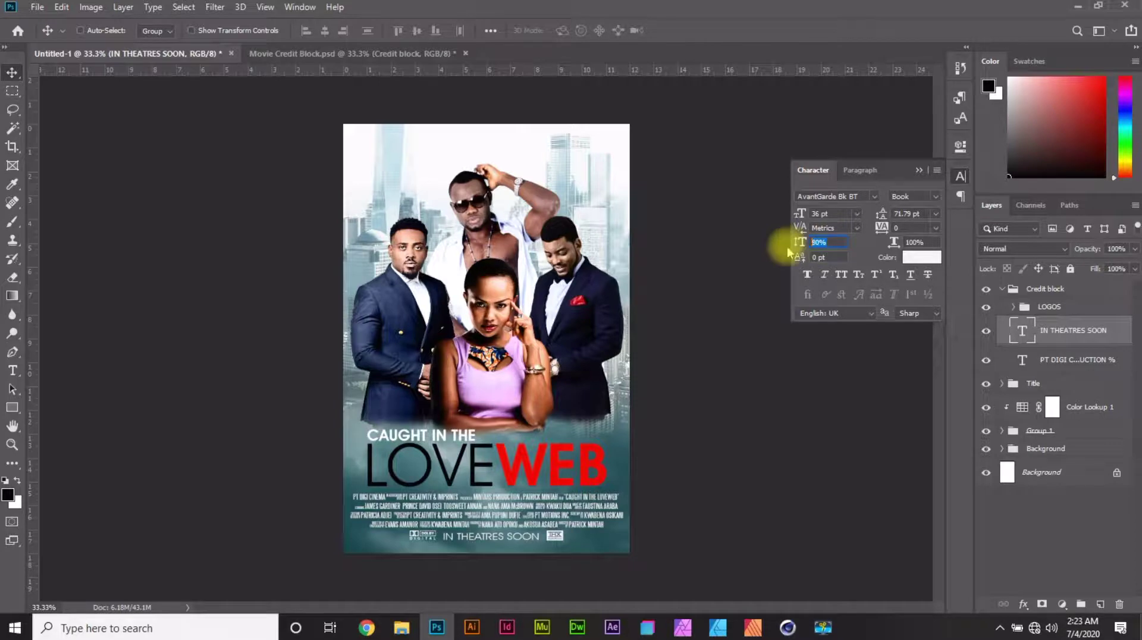
{"action": "type", "text": "1"}
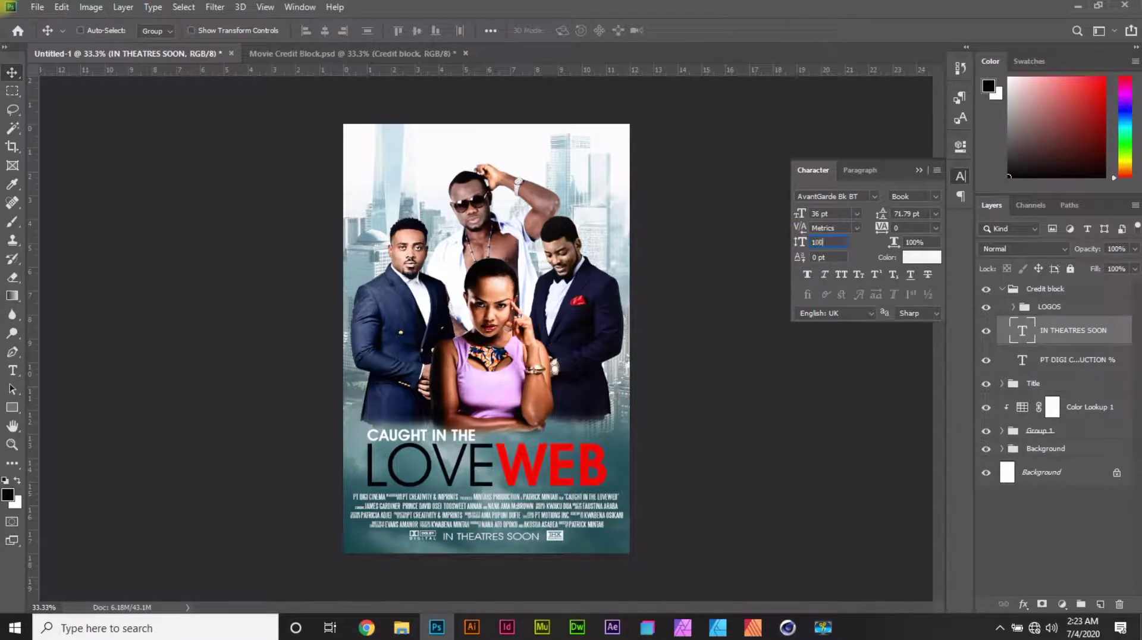
{"action": "type", "text": "00"}
{"action": "left_click", "coordinate": [789, 251]}
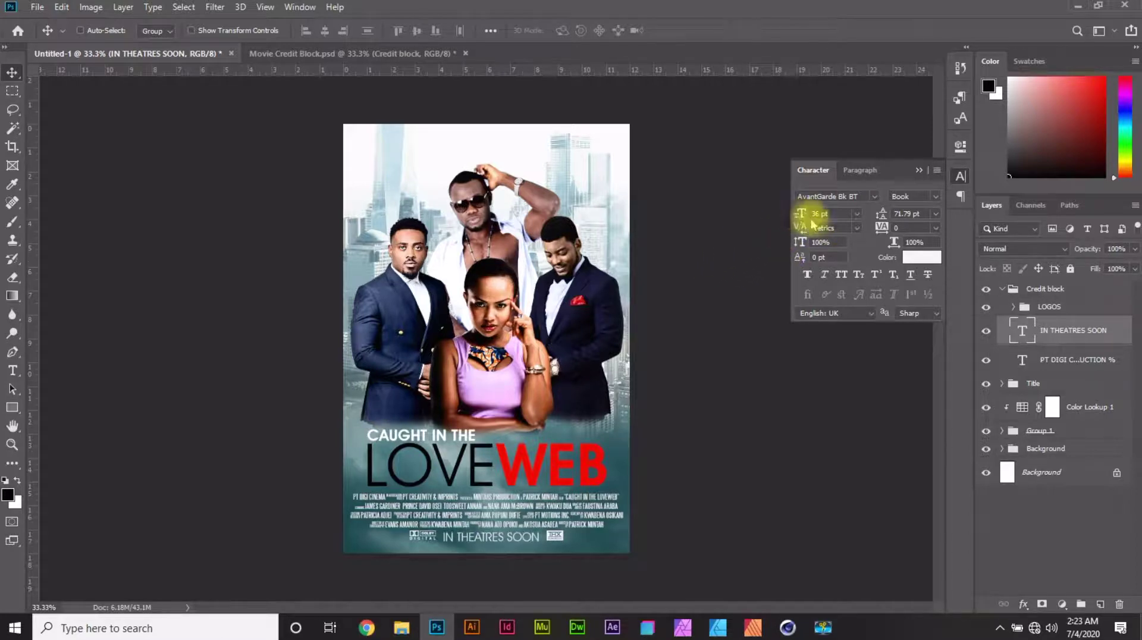
{"action": "left_click", "coordinate": [936, 197]}
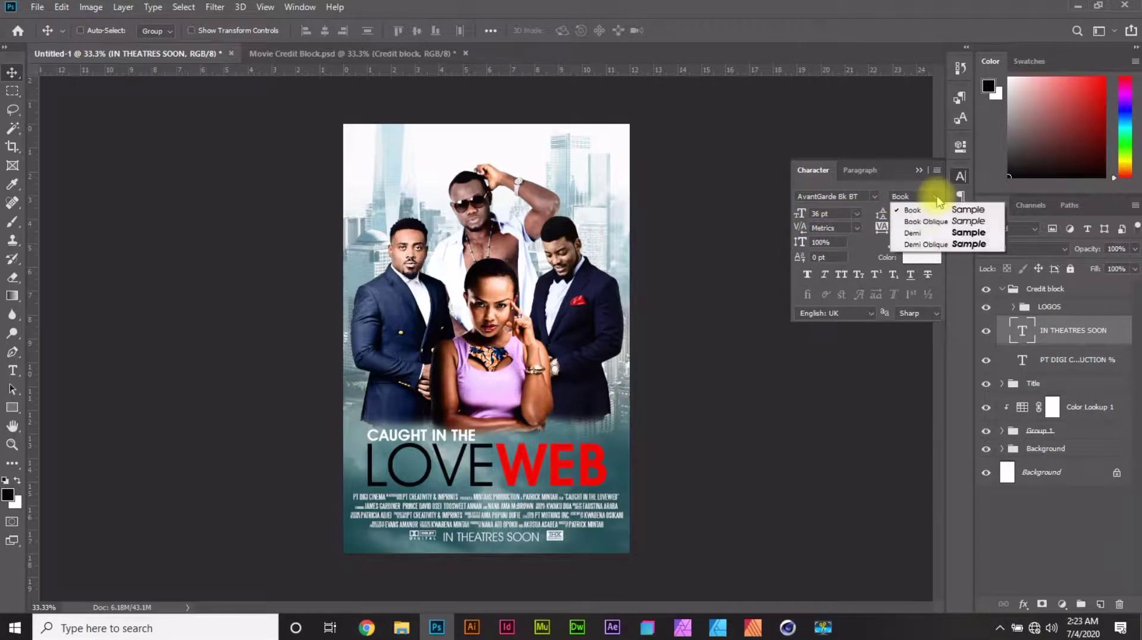
{"action": "left_click", "coordinate": [930, 233]}
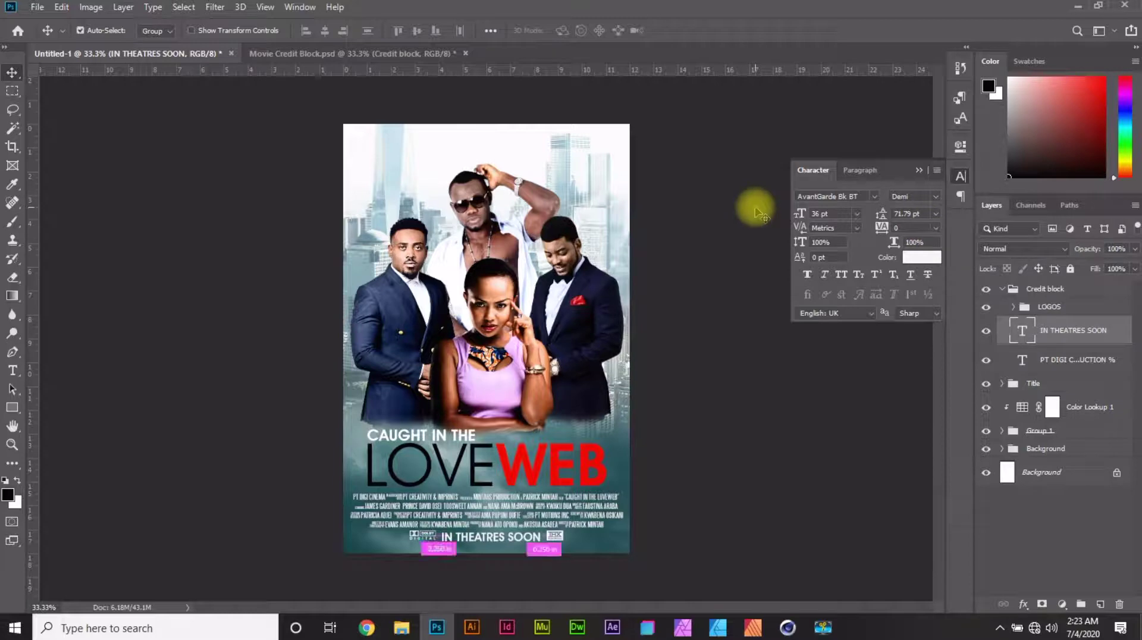
Try to align the IN THEATRES SOON text to the horizontal centre of the canvas.
{"action": "key", "text": "ctrl+a"}
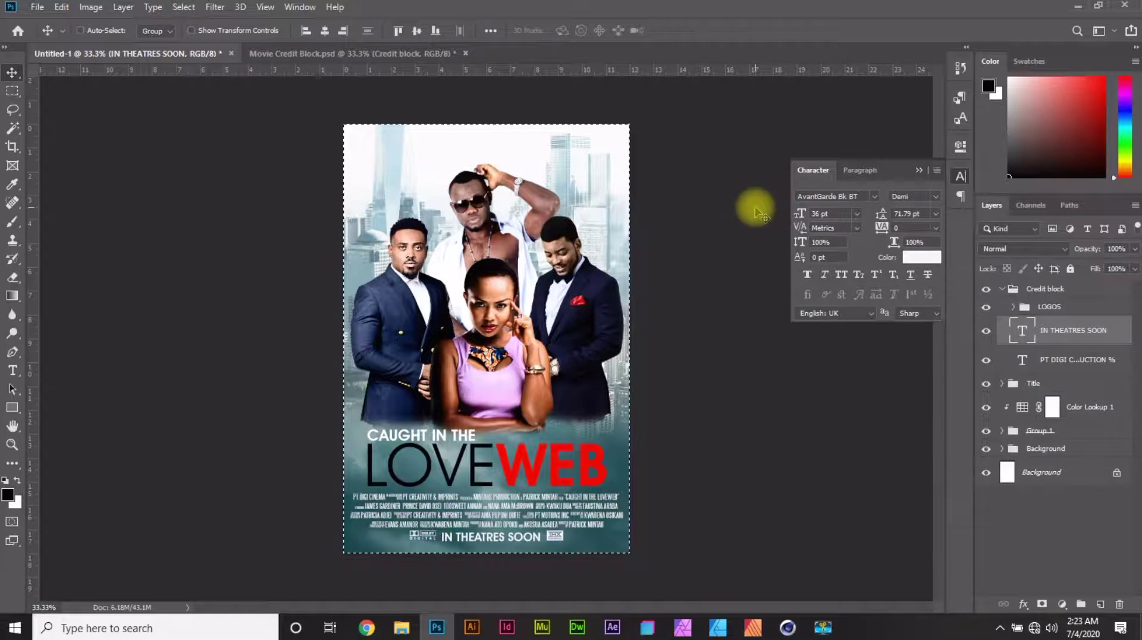
{"action": "left_click", "coordinate": [326, 32]}
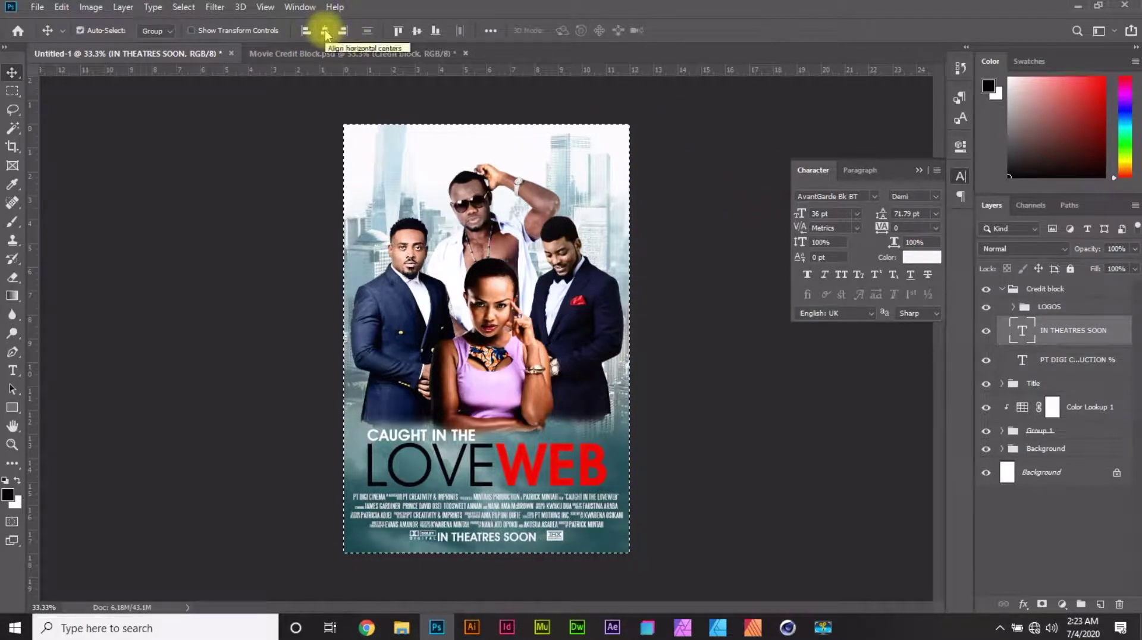
{"action": "key", "text": "ctrl+z"}
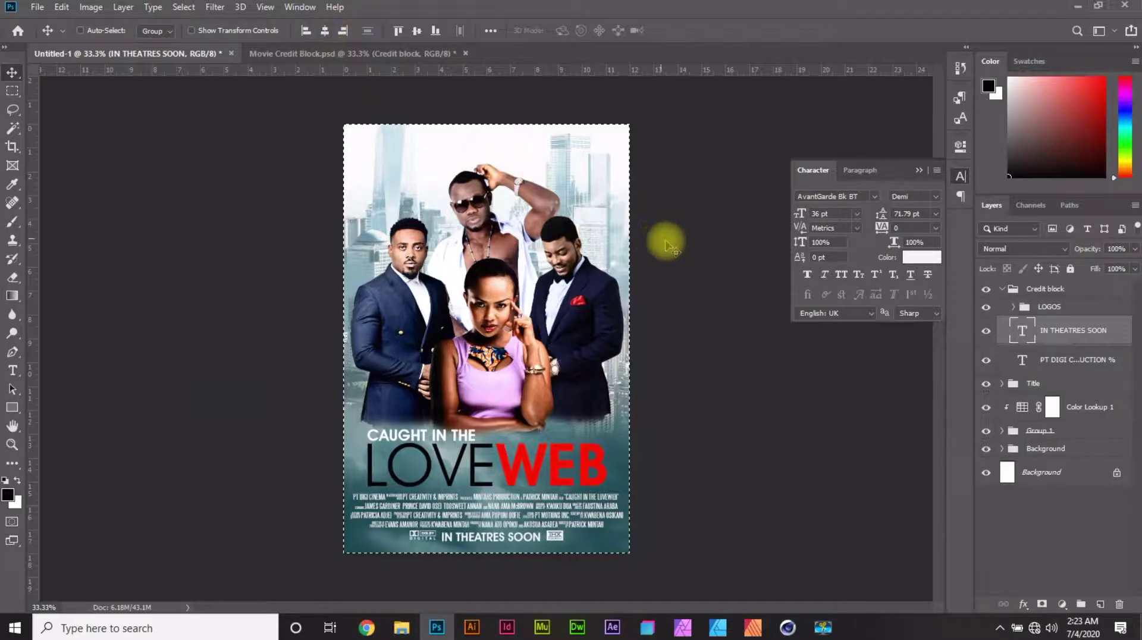
{"action": "key", "text": "ctrl+d"}
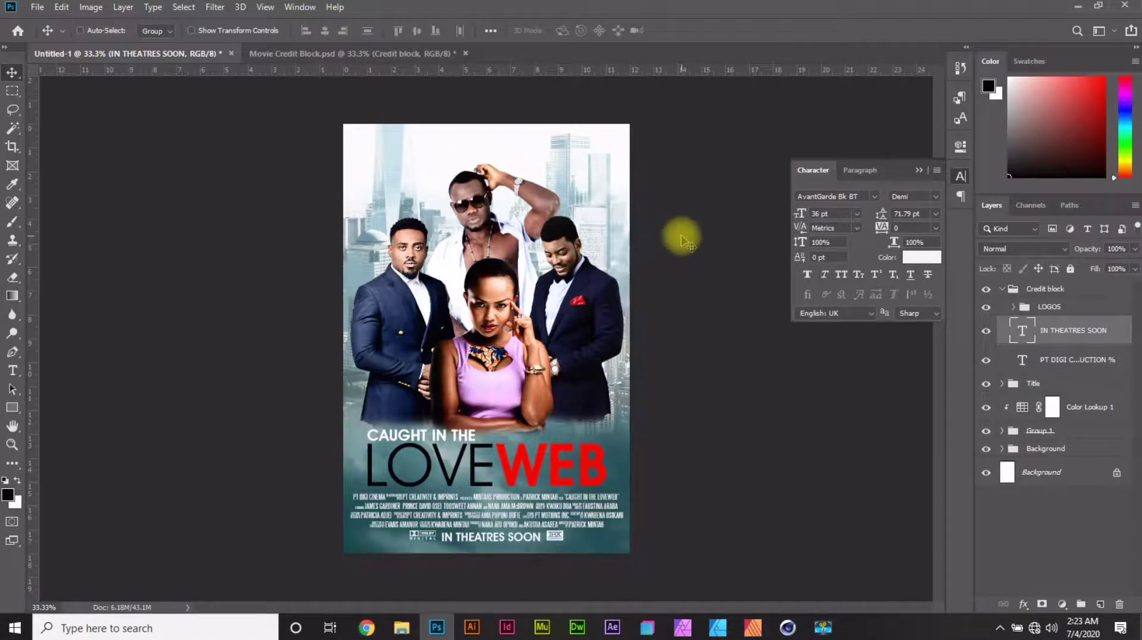
Recolour the IN THEATRES SOON text pure red (ff0000).
{"action": "left_click", "coordinate": [921, 257]}
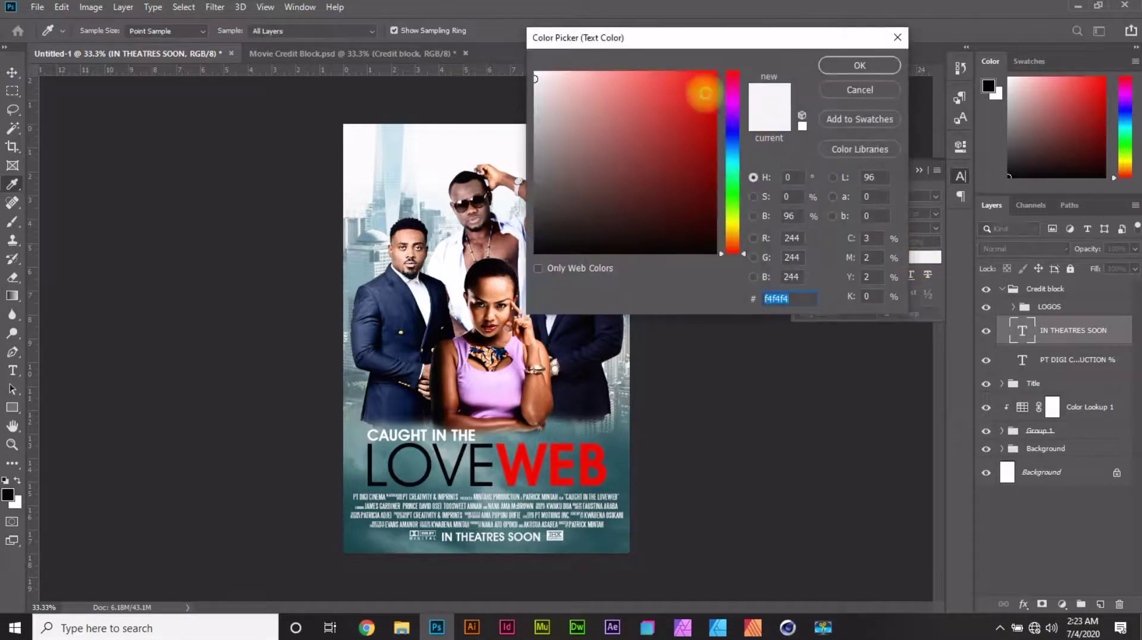
{"action": "left_click_drag", "start_coordinate": [700, 89], "coordinate": [714, 72]}
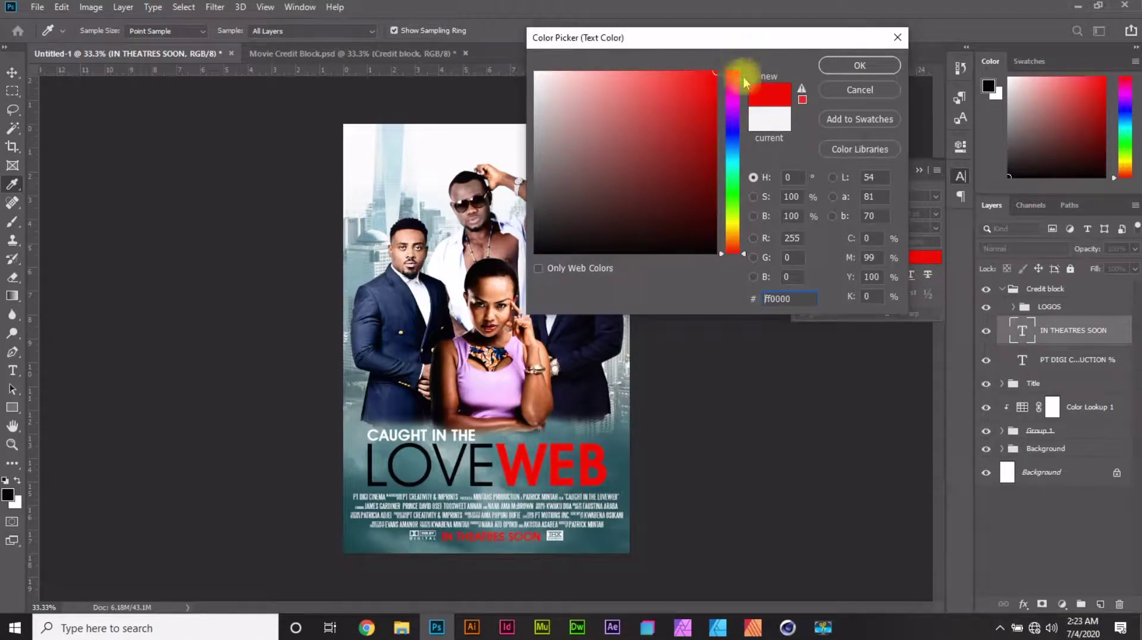
{"action": "left_click", "coordinate": [703, 110]}
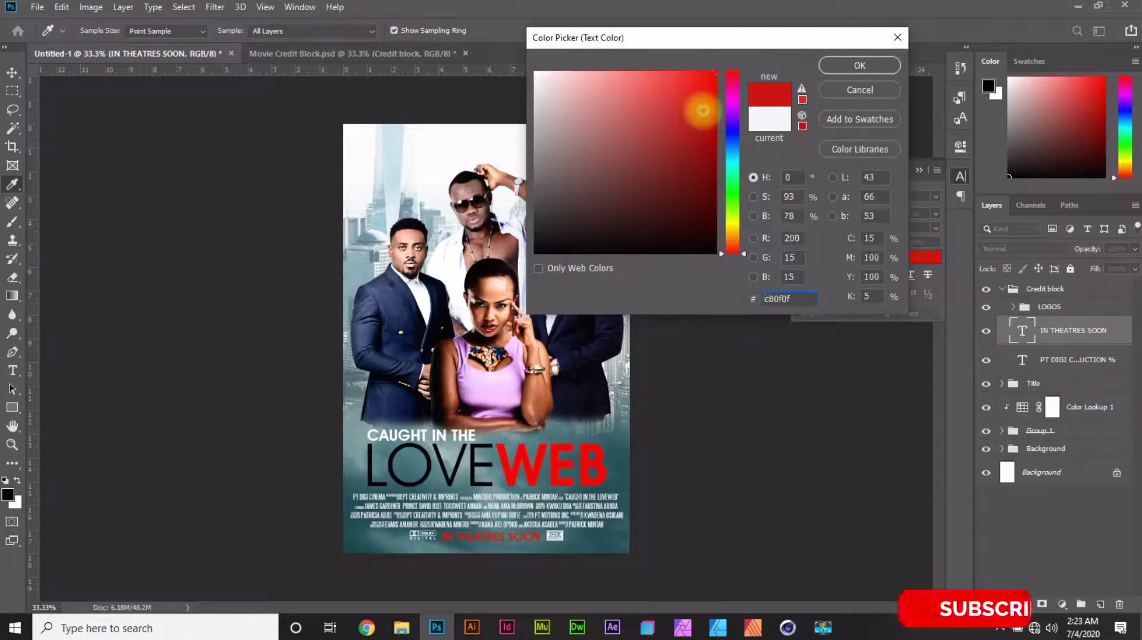
{"action": "mouse_move", "coordinate": [690, 239]}
{"action": "left_mouse_down"}
{"action": "mouse_move", "coordinate": [713, 245]}
{"action": "mouse_move", "coordinate": [731, 271]}
{"action": "left_mouse_up"}
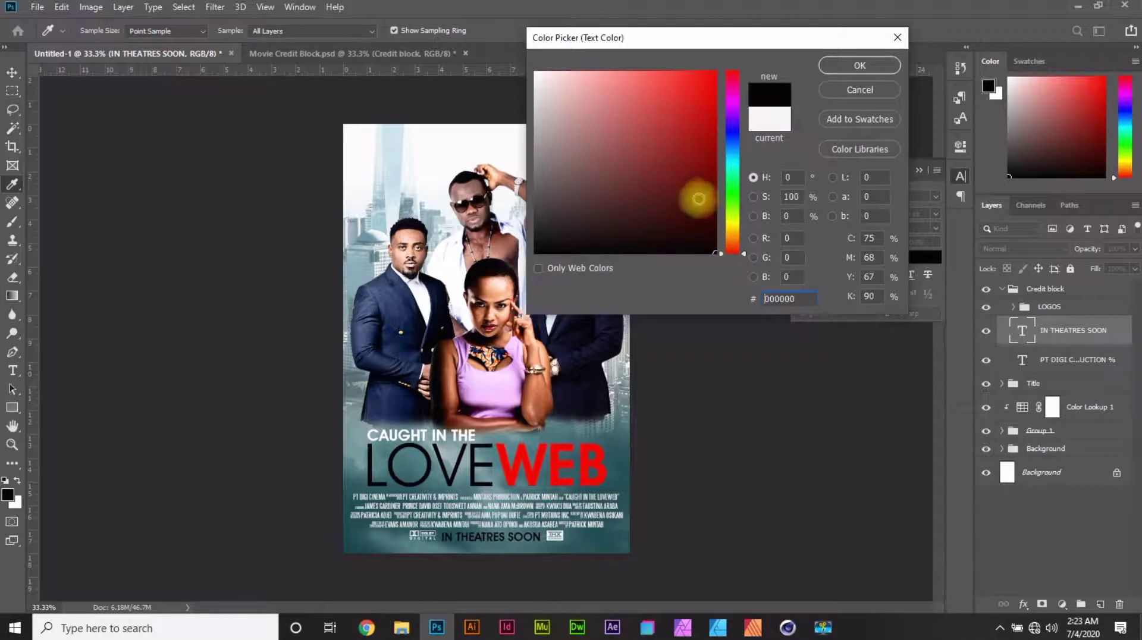
{"action": "mouse_move", "coordinate": [696, 197]}
{"action": "left_mouse_down"}
{"action": "mouse_move", "coordinate": [704, 128]}
{"action": "mouse_move", "coordinate": [742, 47]}
{"action": "mouse_move", "coordinate": [713, 72]}
{"action": "left_mouse_up"}
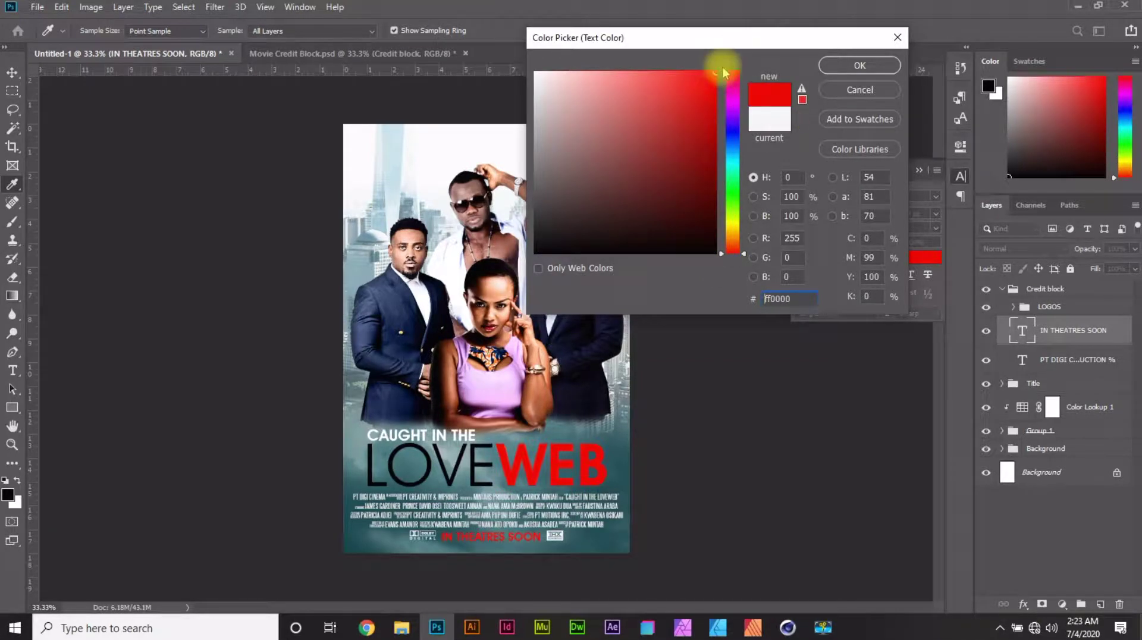
{"action": "left_click", "coordinate": [859, 67]}
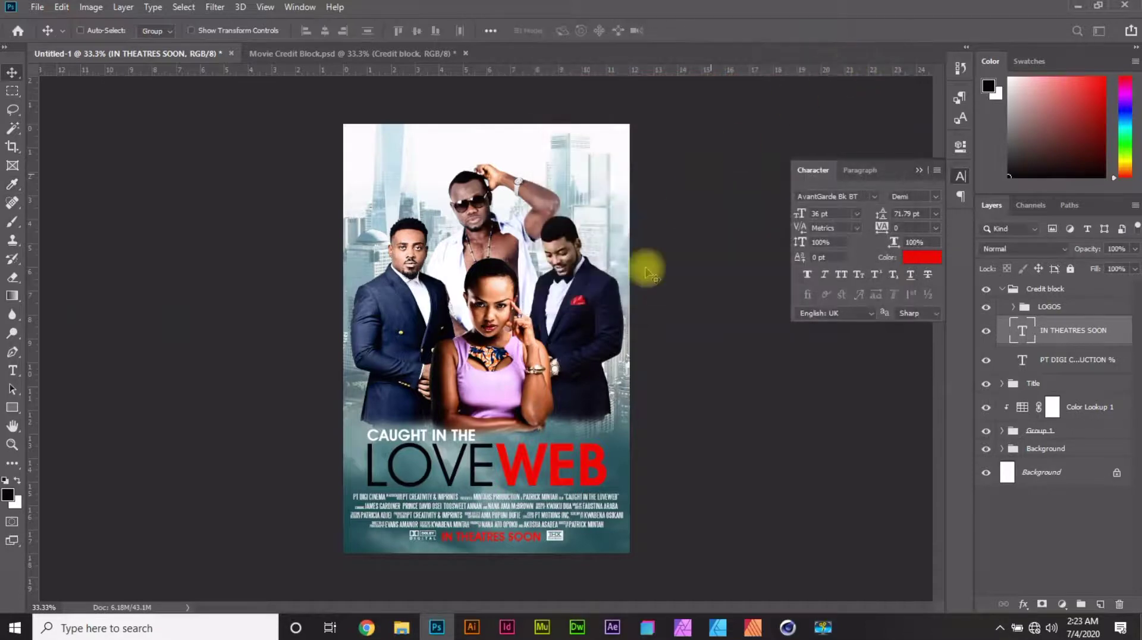
Set the midtone input of the Levels 2 adjustment in the Background group to 1.30 and collapse the group.
{"action": "left_click", "coordinate": [1002, 449]}
{"action": "scroll", "coordinate": [1047, 443], "scroll_direction": "down", "scroll_amount": 3}
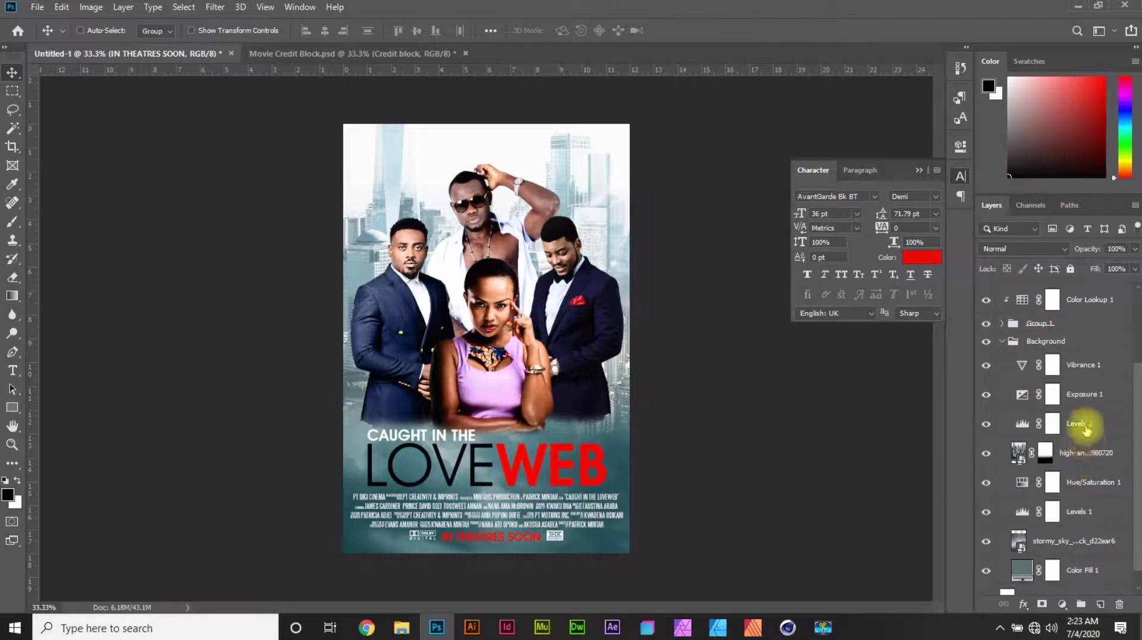
{"action": "left_click", "coordinate": [1084, 423]}
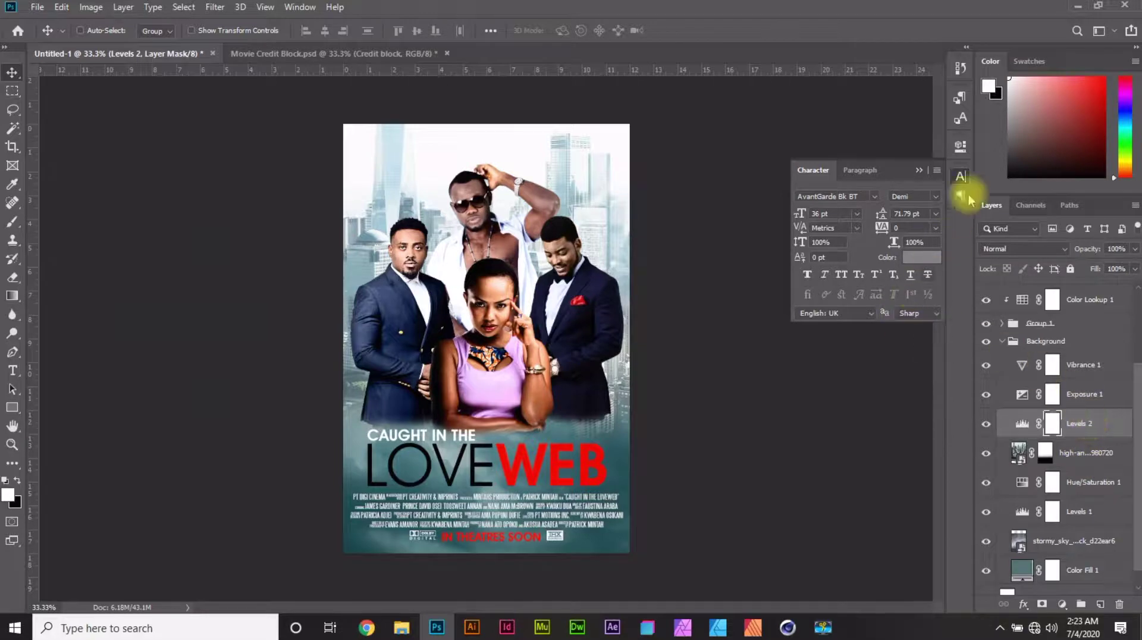
{"action": "left_click", "coordinate": [961, 146]}
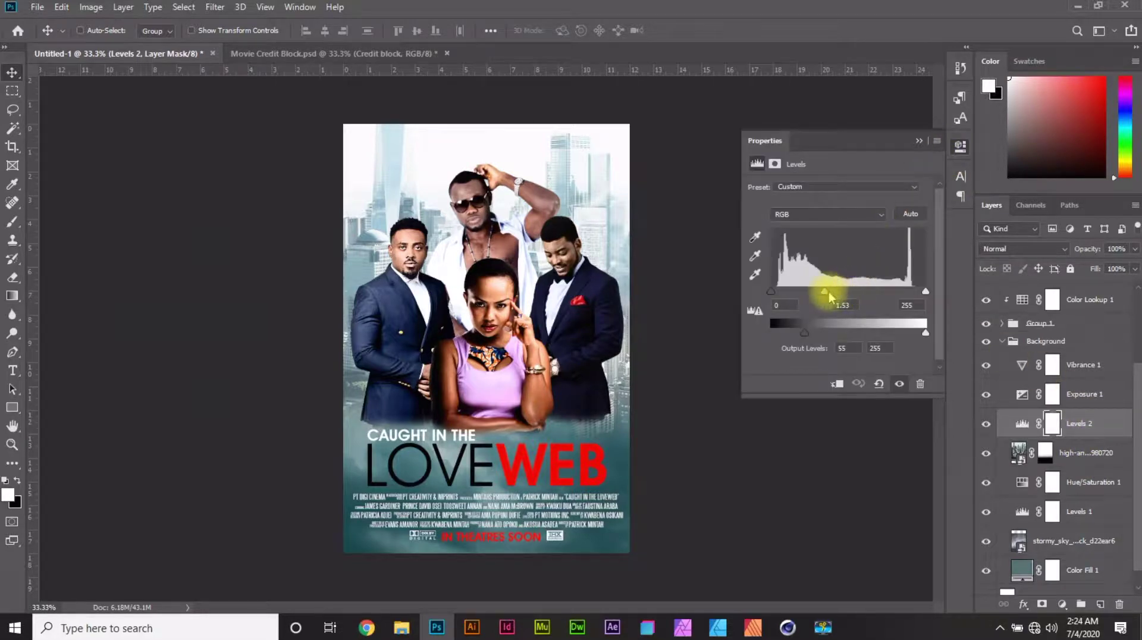
{"action": "left_click_drag", "start_coordinate": [826, 291], "coordinate": [831, 294]}
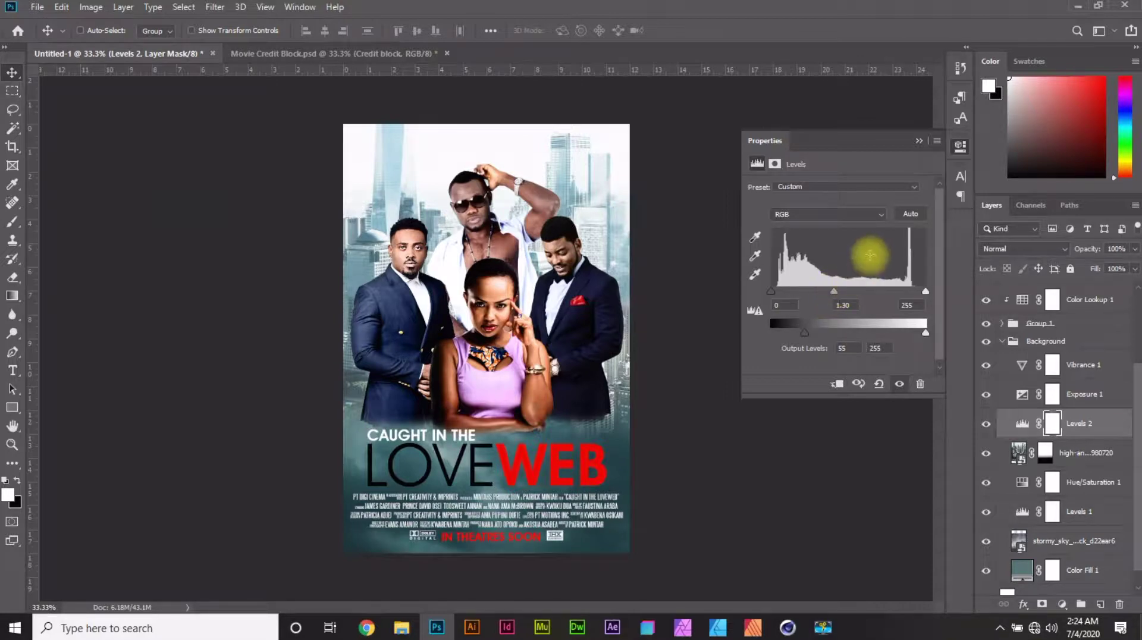
{"action": "left_click", "coordinate": [960, 148]}
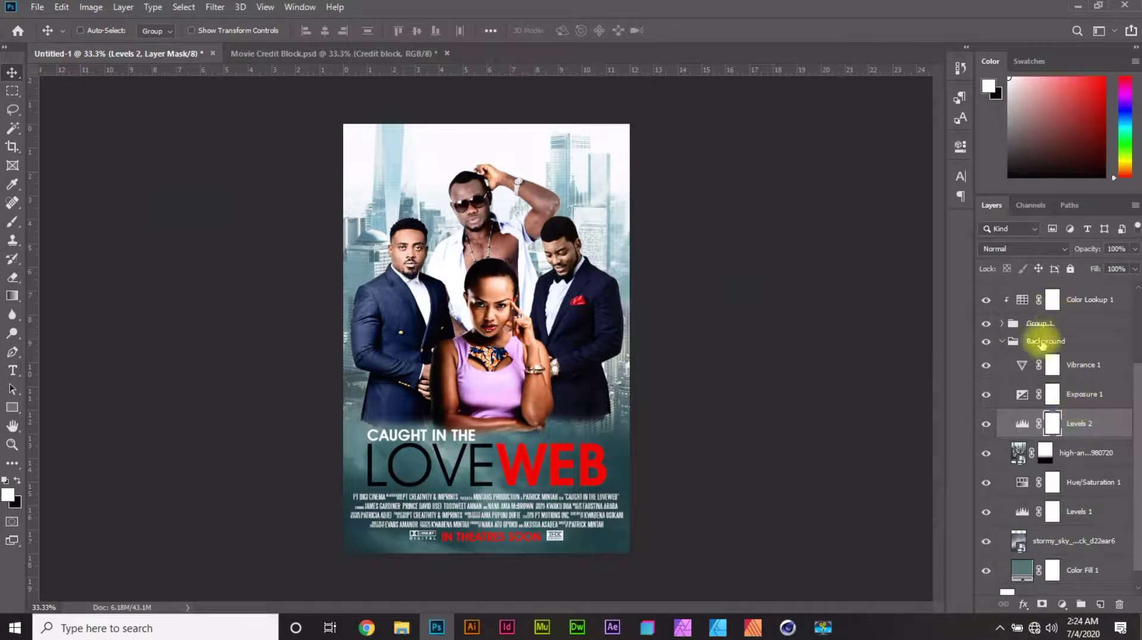
{"action": "left_click", "coordinate": [1002, 342]}
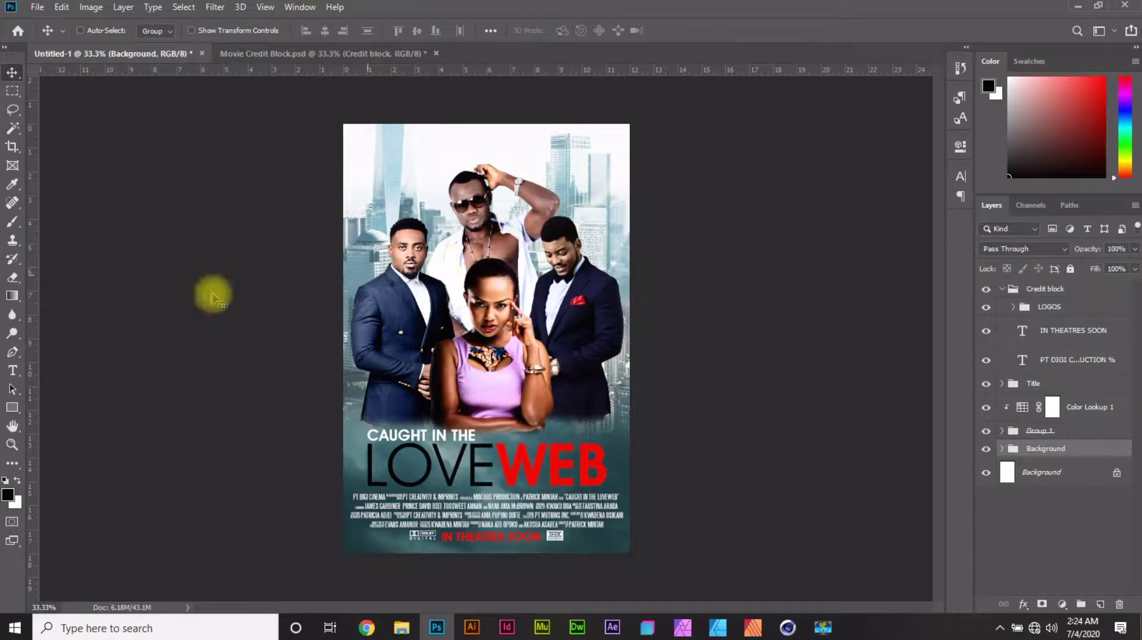
Add an actor's name on two lines in red 36 pt AvantGarde Bk BT Demi at the poster's upper-left corner.
{"action": "left_click", "coordinate": [13, 372]}
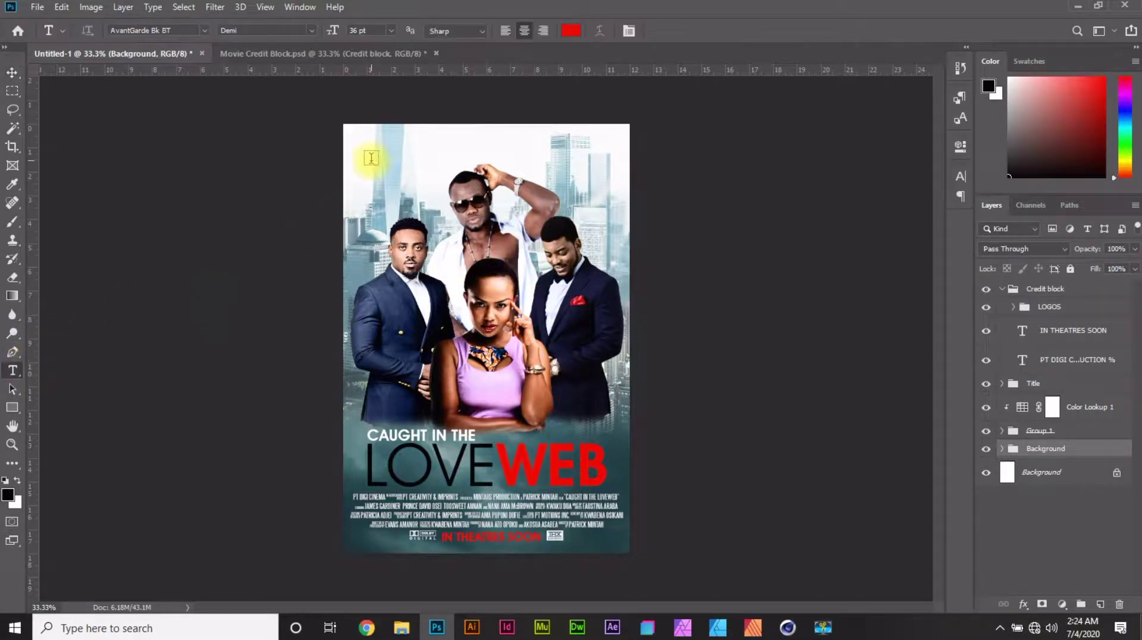
{"action": "left_click", "coordinate": [365, 138]}
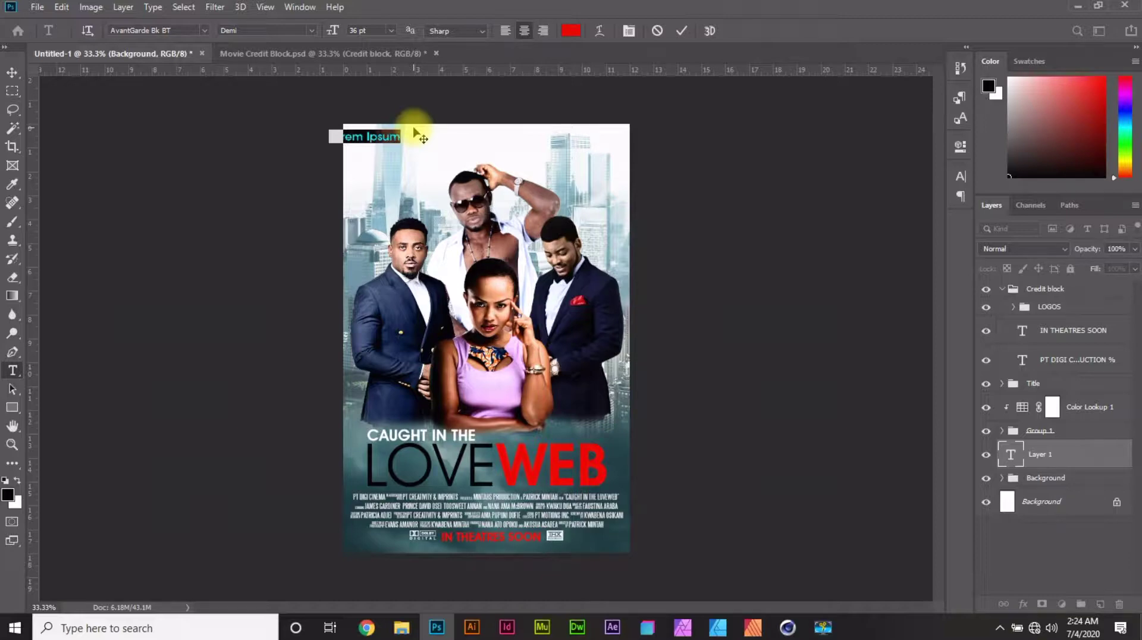
{"action": "key", "text": "BackSpace"}
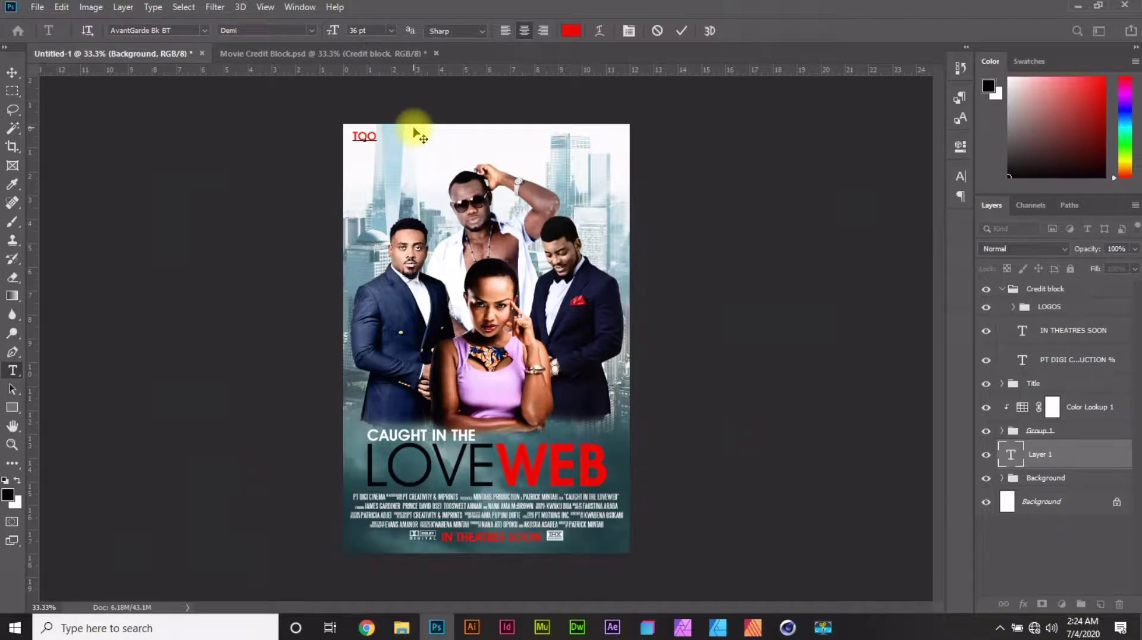
{"action": "type", "text": "TOOSWEET"}
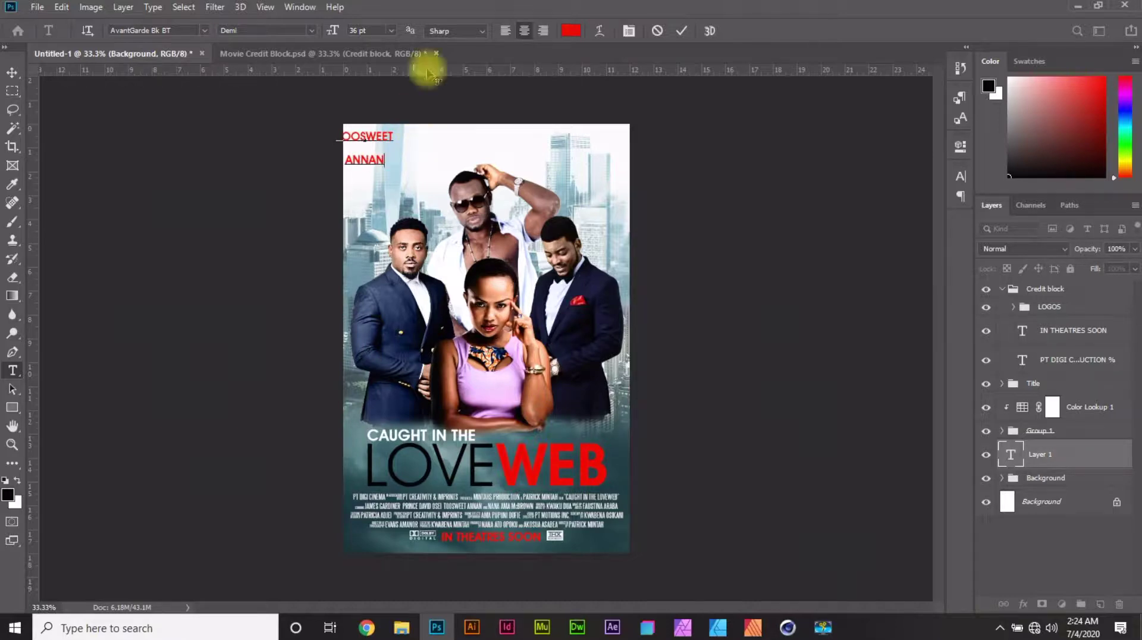
{"action": "left_click", "coordinate": [12, 72]}
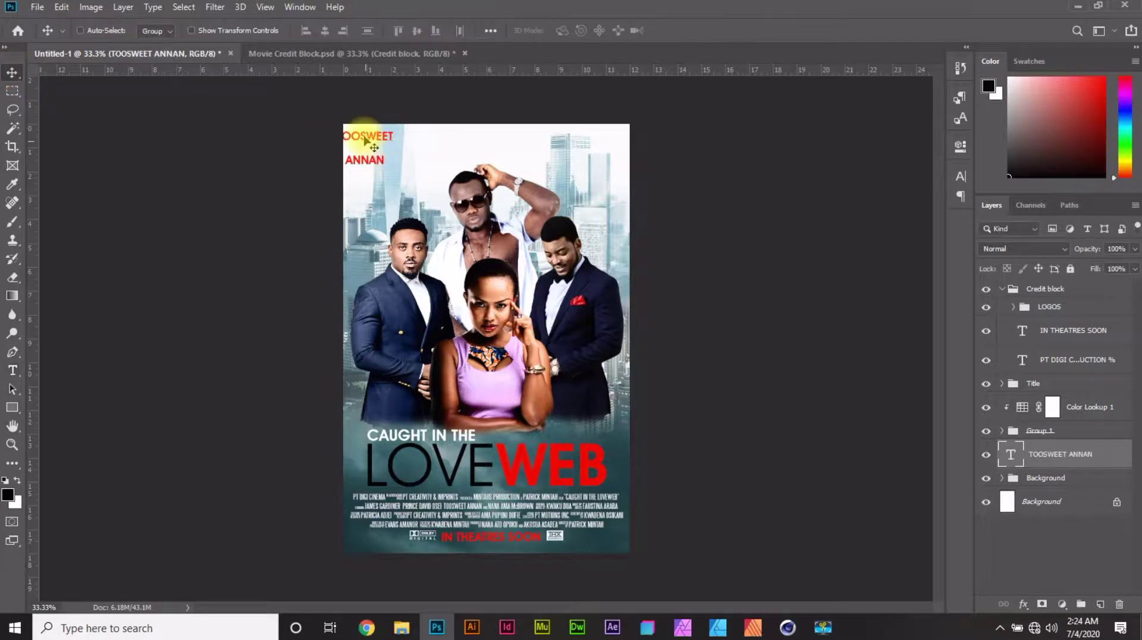
Shift the red actor's name inward from the poster's edge and set its font size to 20 pt and leading to 19 pt.
{"action": "left_click_drag", "start_coordinate": [364, 141], "coordinate": [388, 140]}
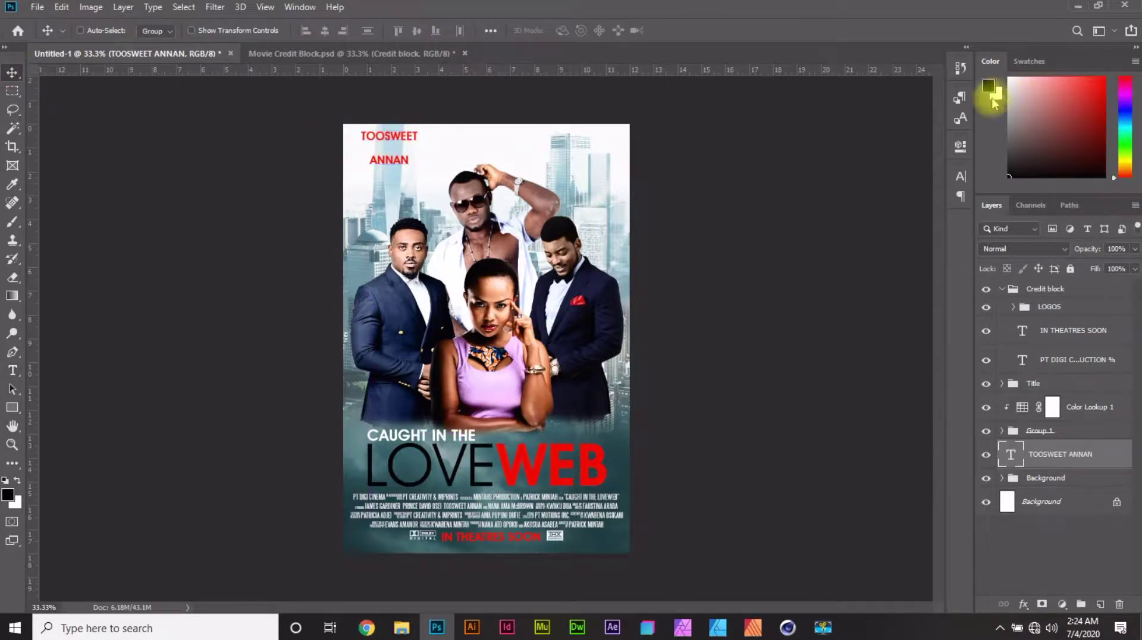
{"action": "left_click", "coordinate": [961, 176]}
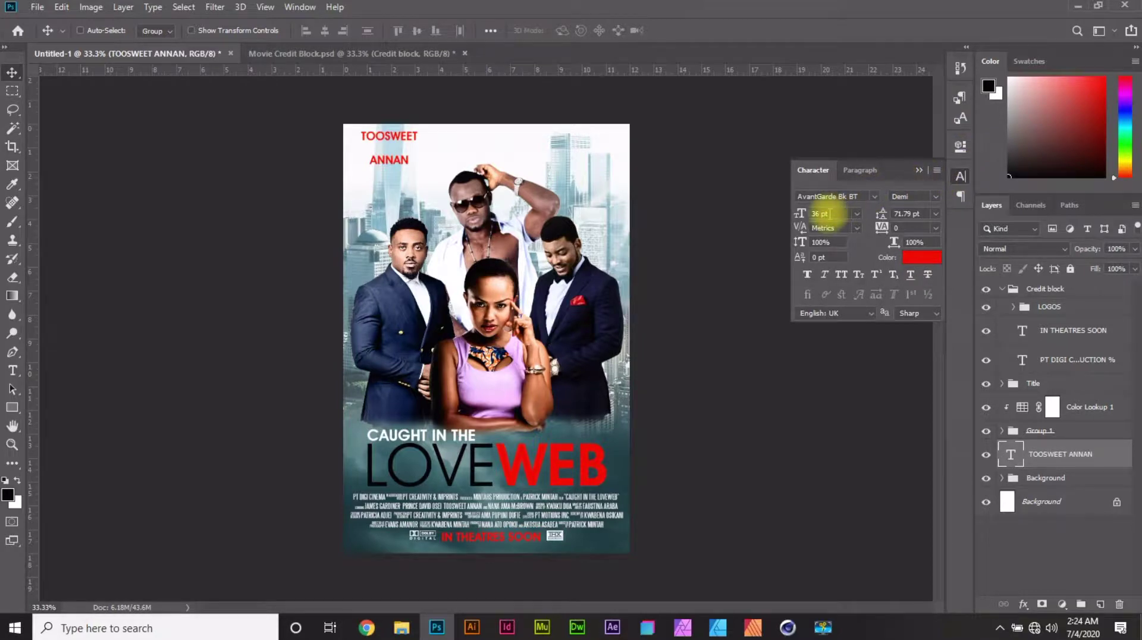
{"action": "left_click_drag", "start_coordinate": [822, 214], "coordinate": [771, 217]}
{"action": "type", "text": "2"}
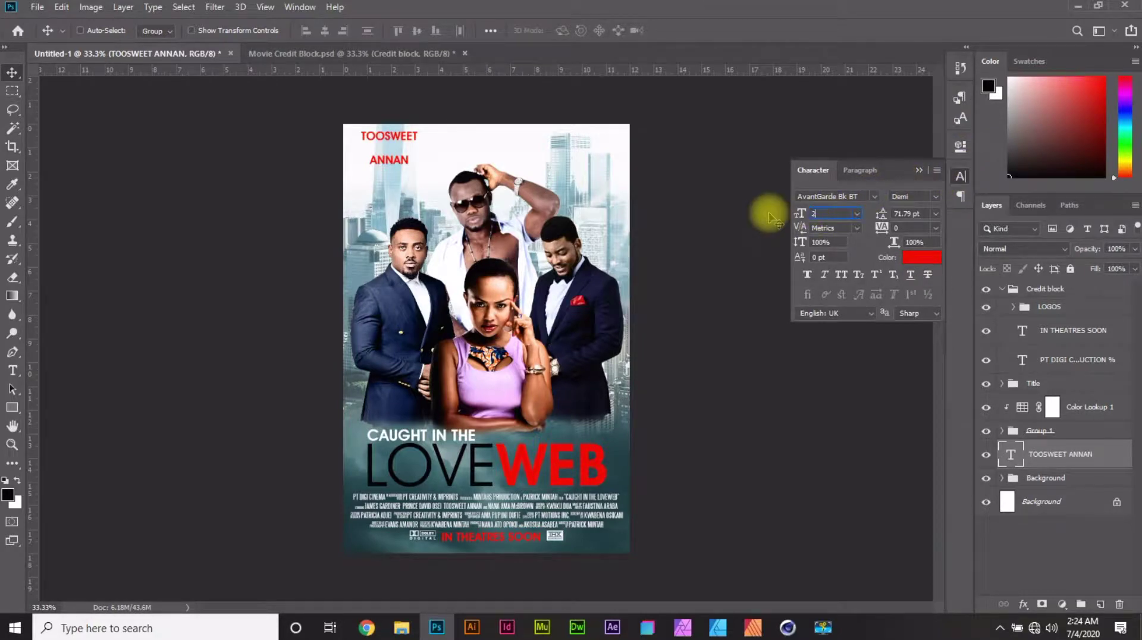
{"action": "type", "text": "0"}
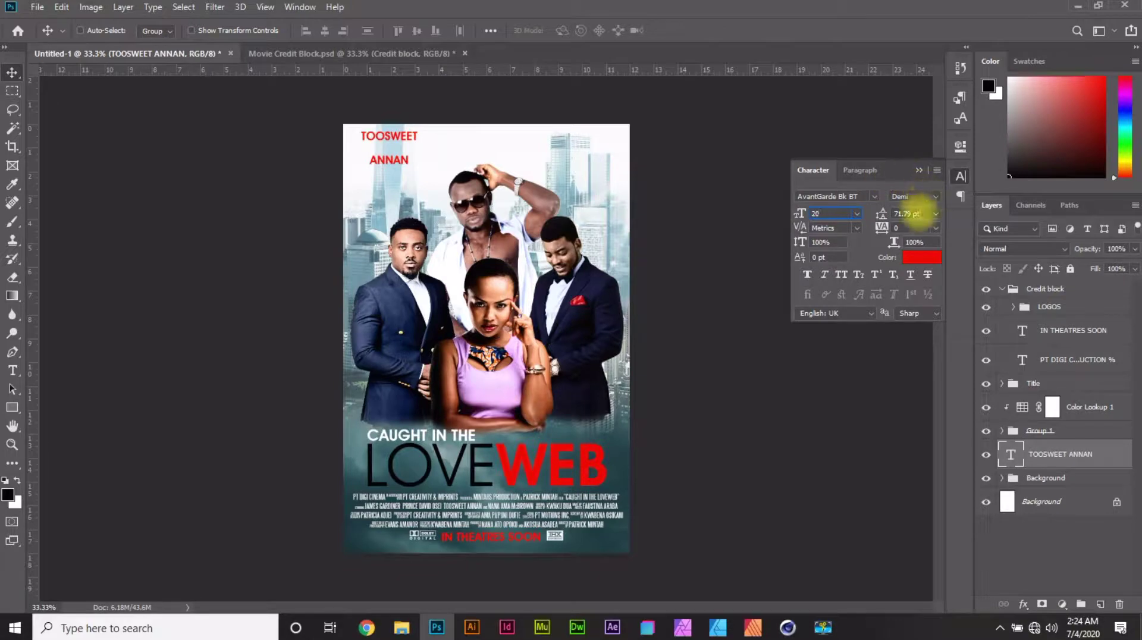
{"action": "key", "text": "Tab"}
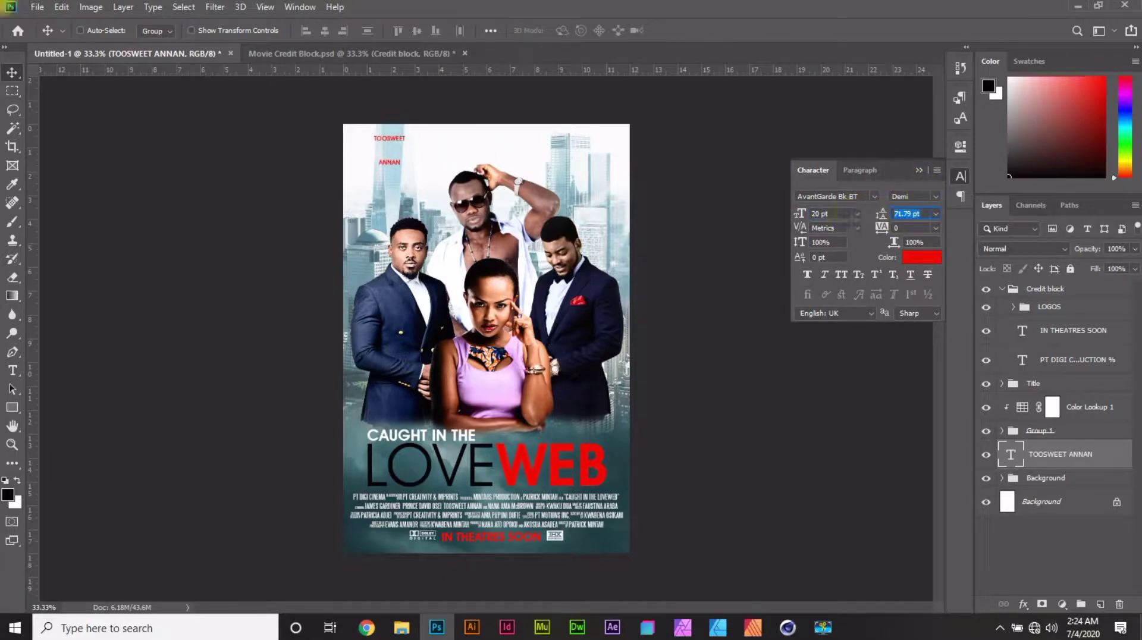
{"action": "type", "text": "19"}
{"action": "key", "text": "Return"}
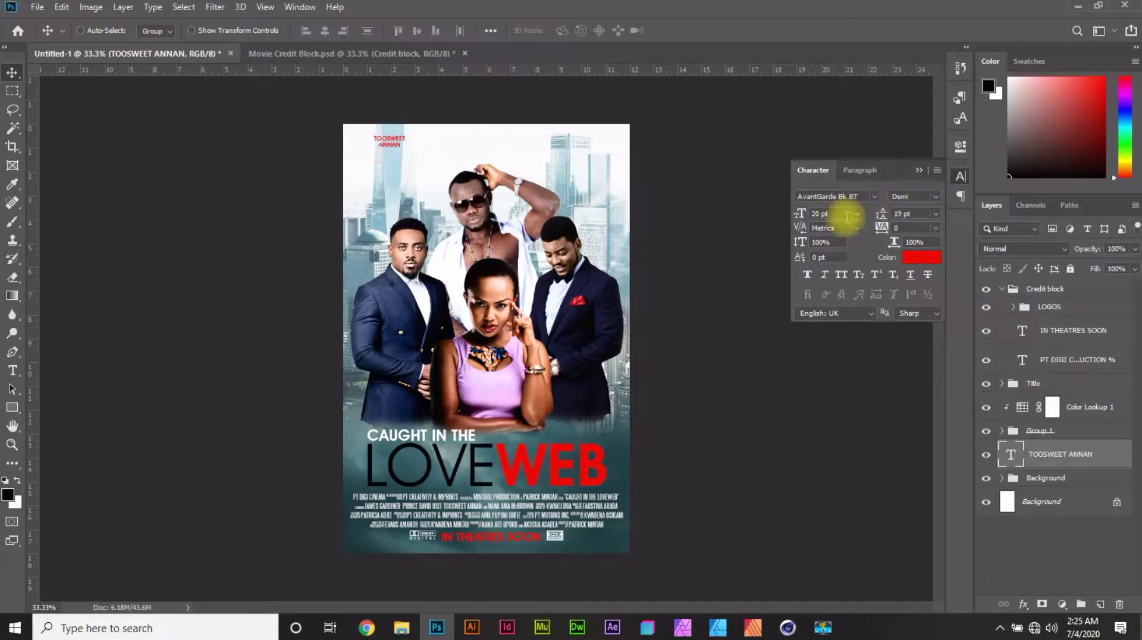
Right-align the two lines of the actor's name and nudge the text slightly further right.
{"action": "left_click", "coordinate": [861, 174]}
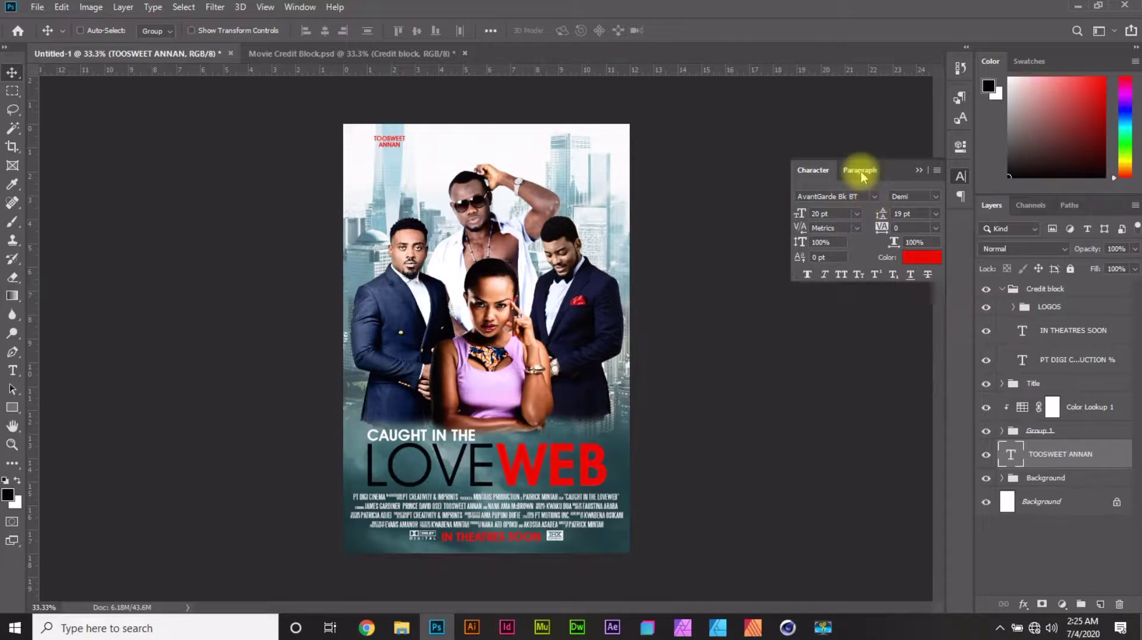
{"action": "left_click", "coordinate": [845, 197]}
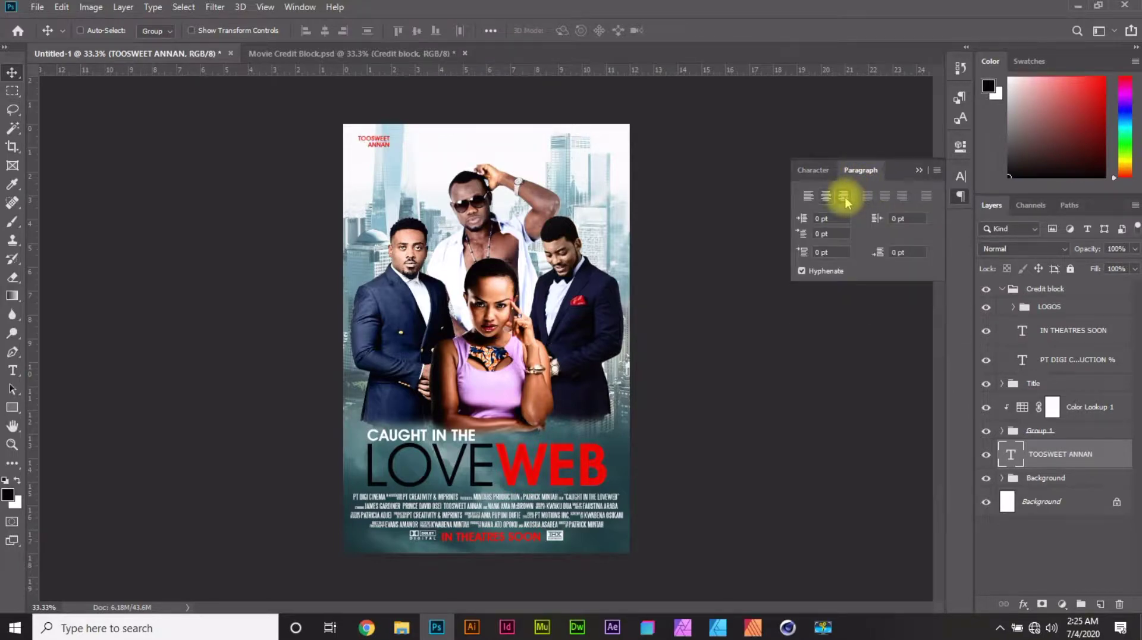
{"action": "left_click", "coordinate": [12, 445]}
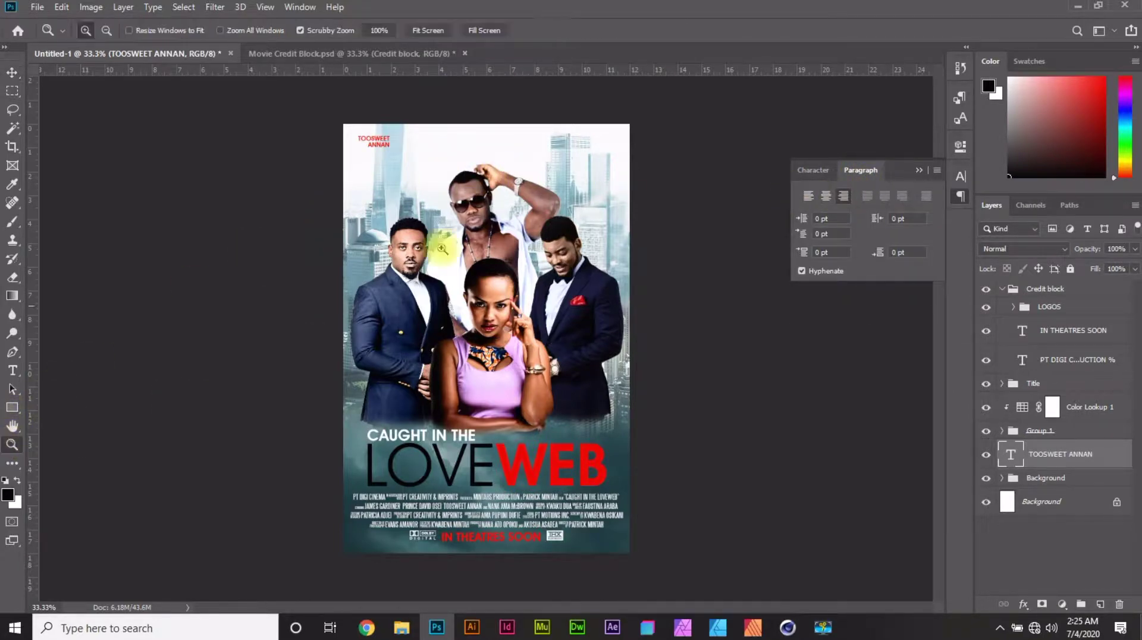
{"action": "left_click", "coordinate": [448, 149]}
{"action": "scroll", "coordinate": [452, 156], "scroll_direction": "up", "scroll_amount": 1}
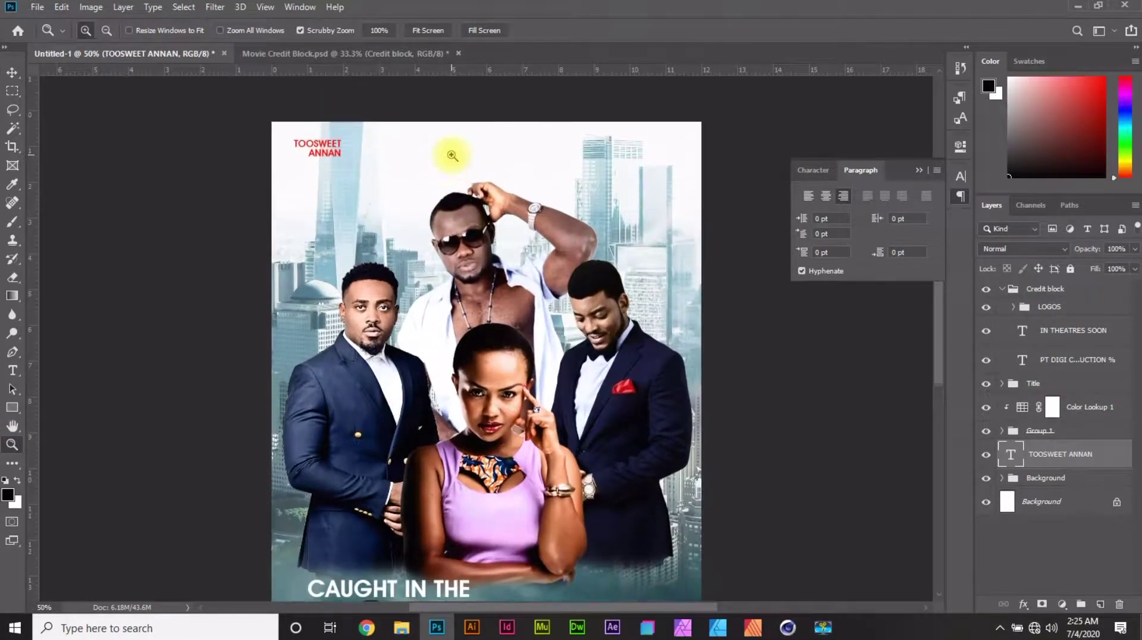
{"action": "left_click", "coordinate": [453, 158]}
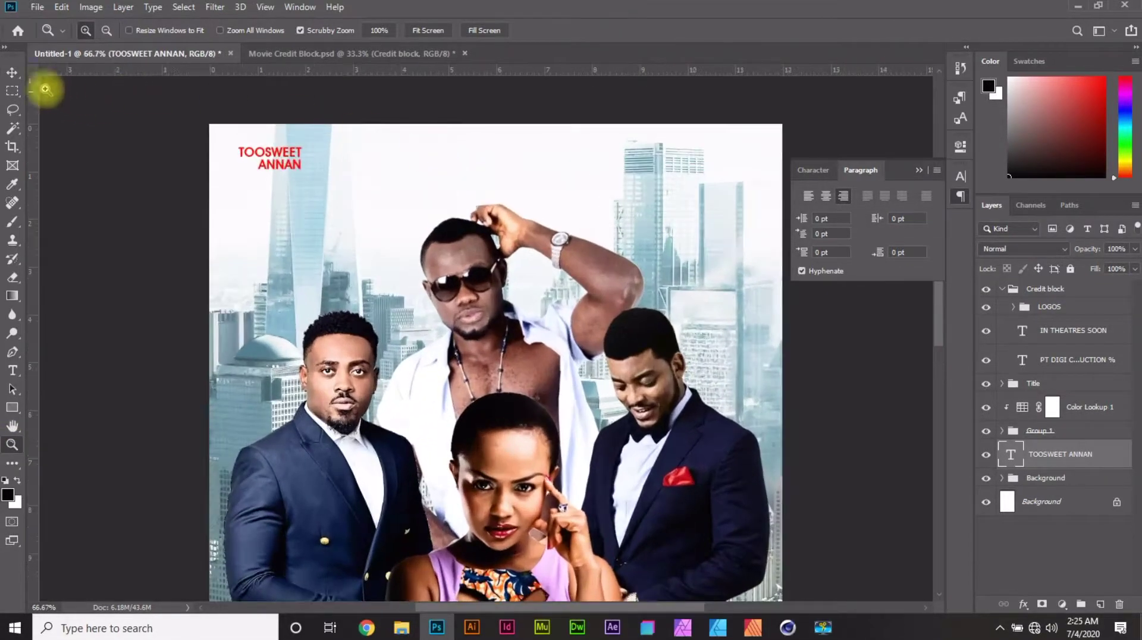
{"action": "left_click", "coordinate": [12, 72]}
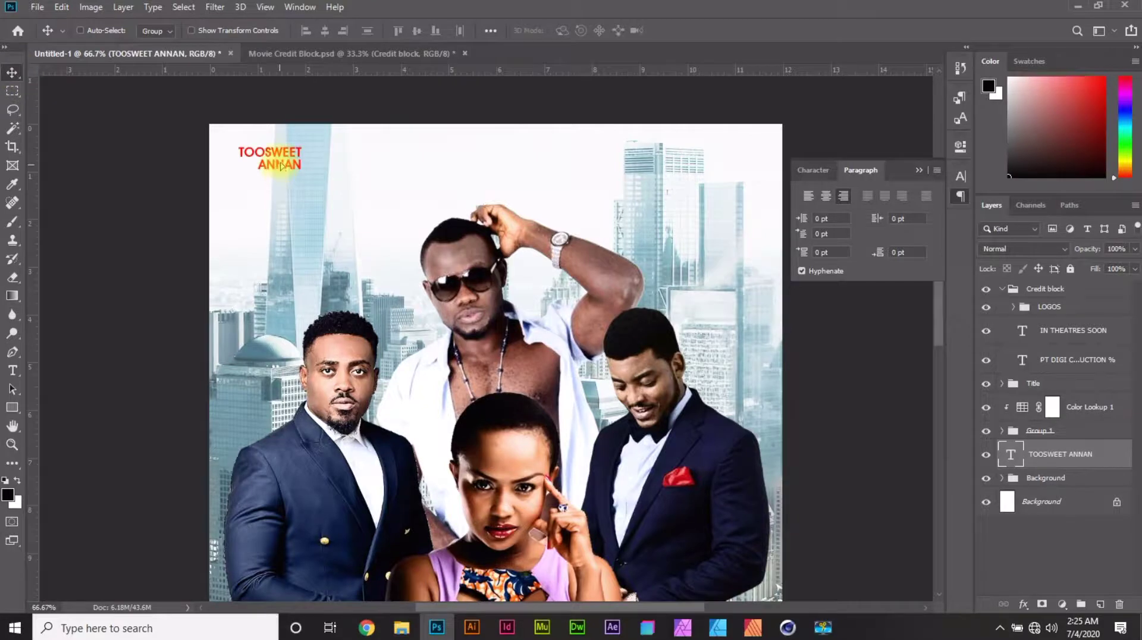
{"action": "left_click_drag", "start_coordinate": [282, 166], "coordinate": [296, 164]}
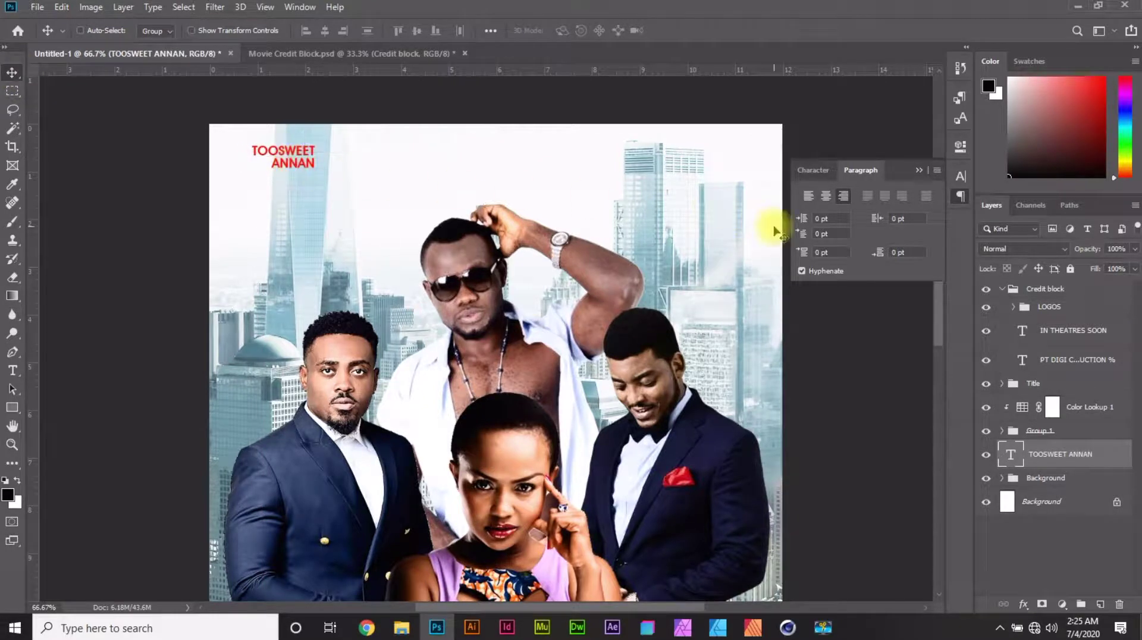
Recolour the actor's name black (000000).
{"action": "left_click", "coordinate": [960, 176]}
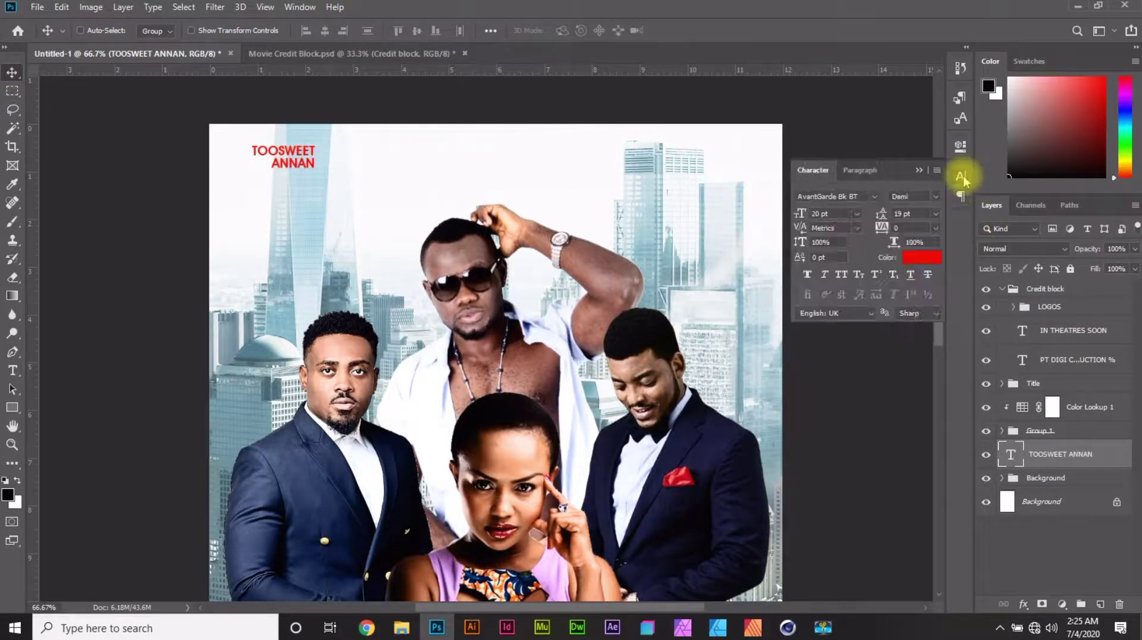
{"action": "left_click", "coordinate": [924, 268]}
{"action": "left_click_drag", "start_coordinate": [694, 237], "coordinate": [754, 283]}
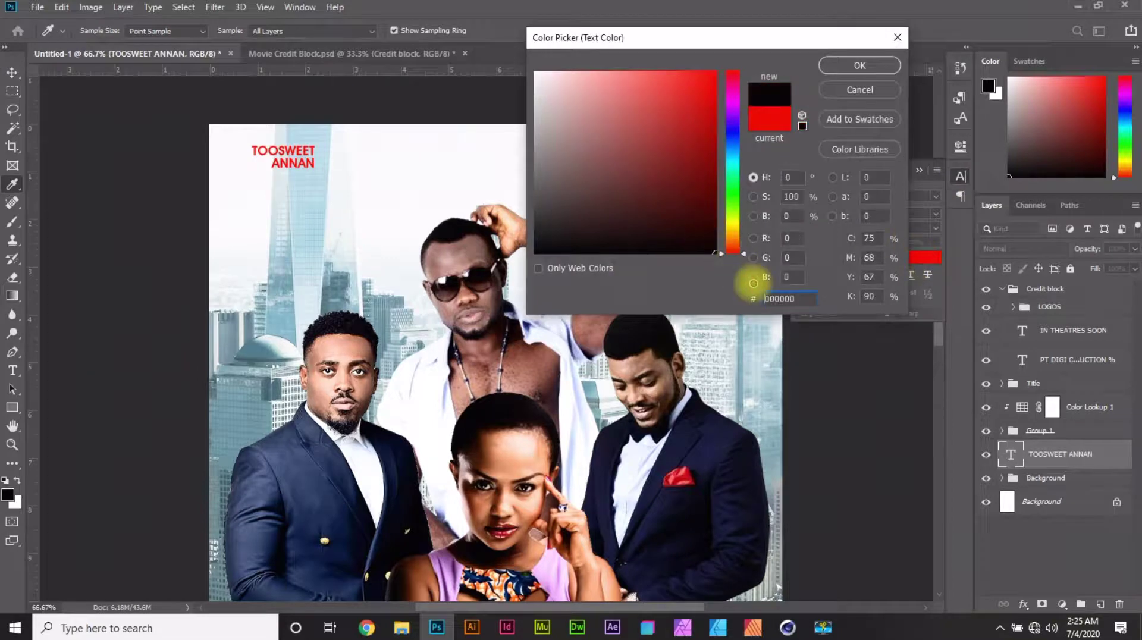
{"action": "left_click", "coordinate": [862, 67]}
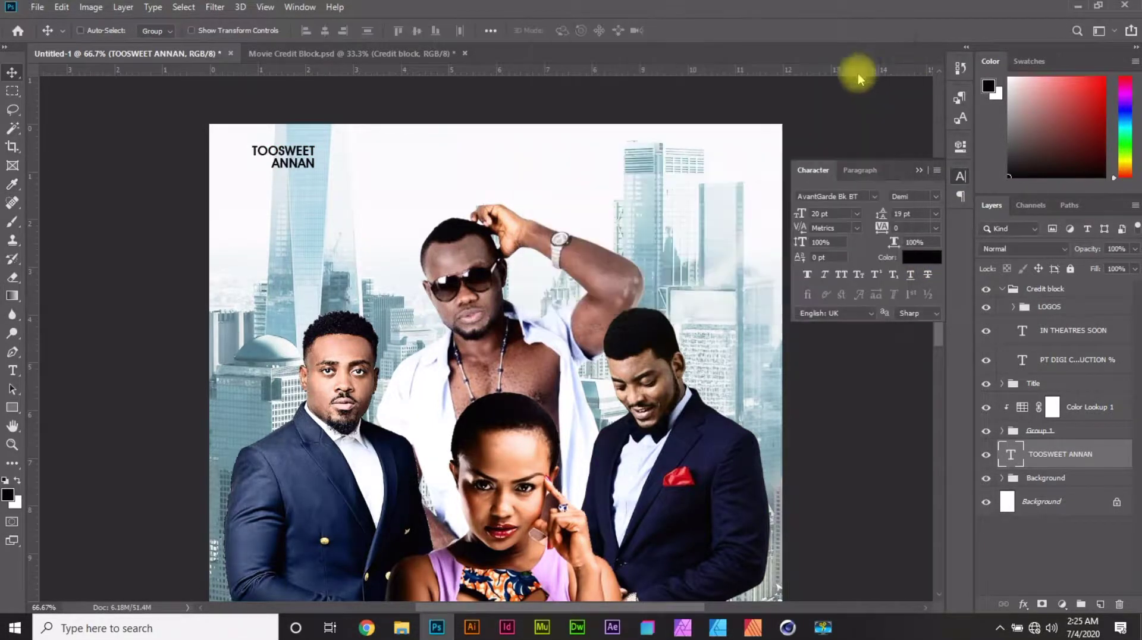
Change the first line of the actor's name to the Book font style.
{"action": "left_click", "coordinate": [12, 370]}
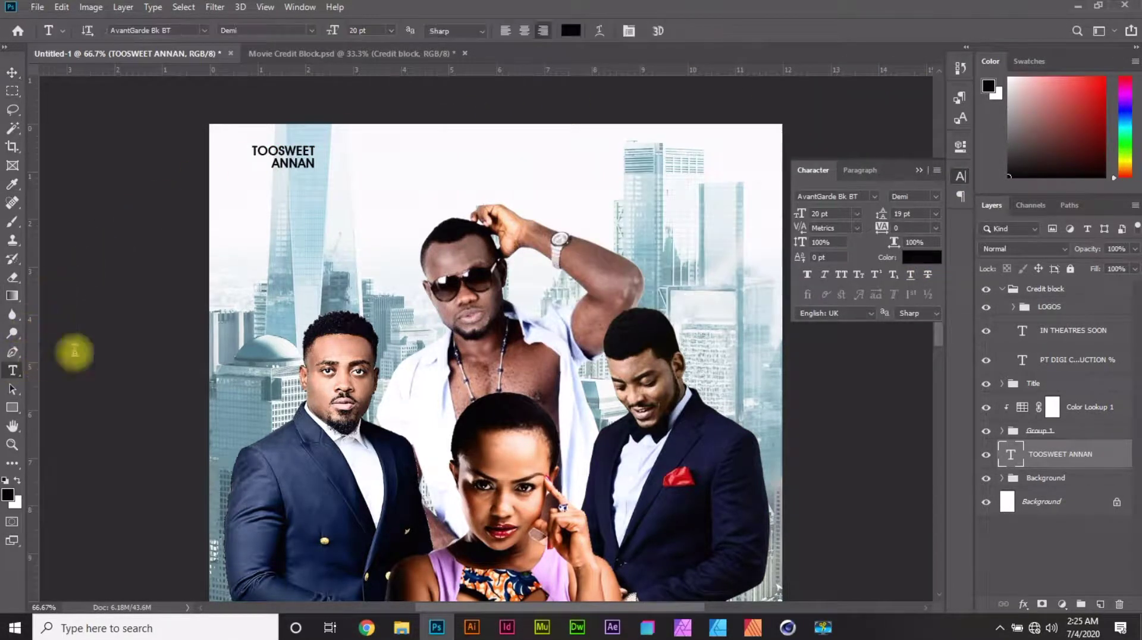
{"action": "left_click_drag", "start_coordinate": [252, 150], "coordinate": [319, 151]}
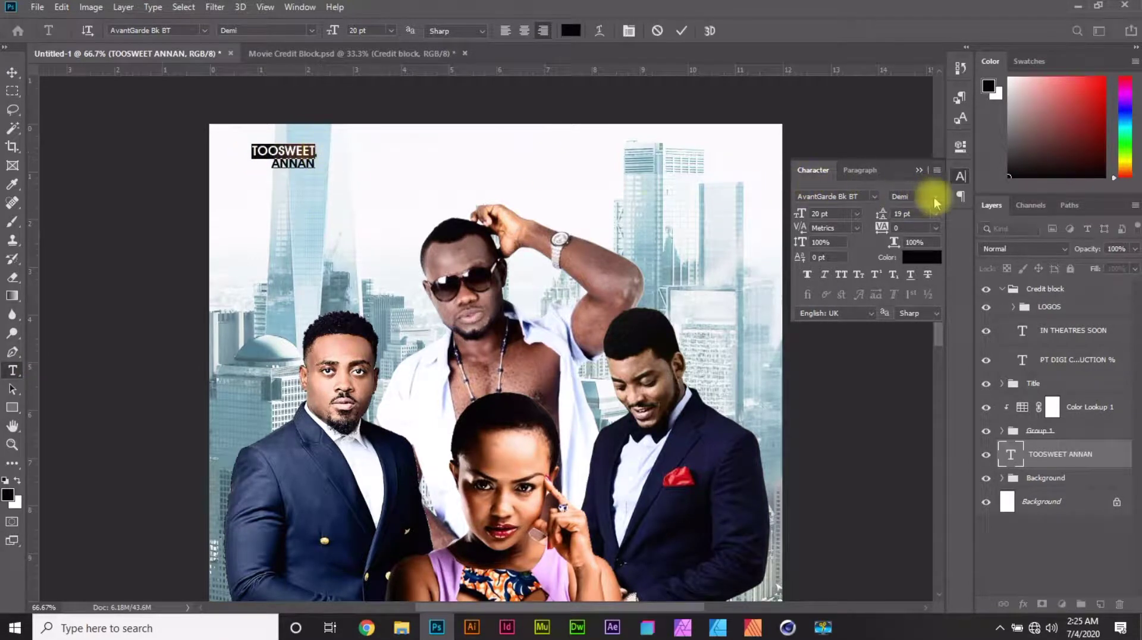
{"action": "left_click", "coordinate": [933, 196]}
{"action": "left_click", "coordinate": [931, 211]}
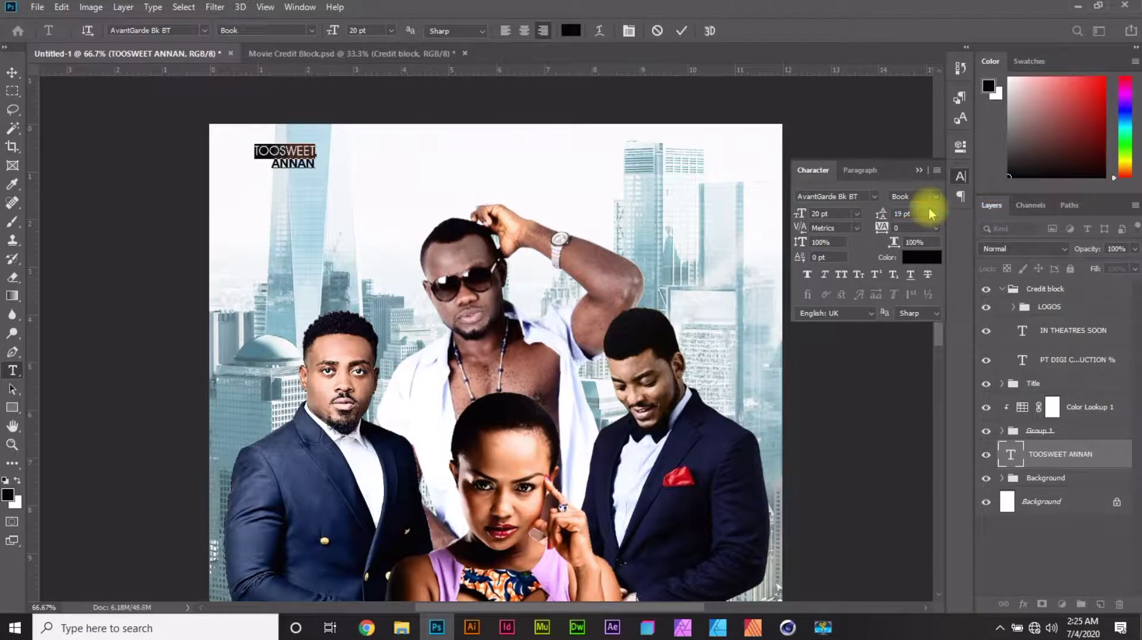
{"action": "left_click", "coordinate": [13, 74]}
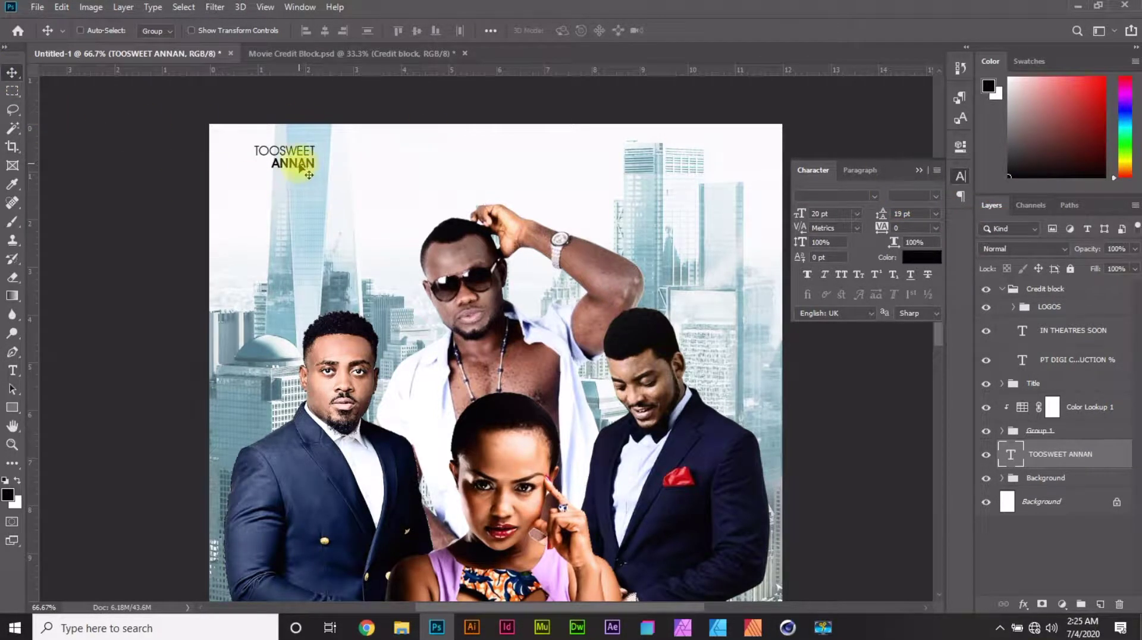
Duplicate the actor's name to its right and replace the copy's text with the second actor's name on two lines.
{"action": "left_click_drag", "start_coordinate": [300, 165], "coordinate": [419, 167]}
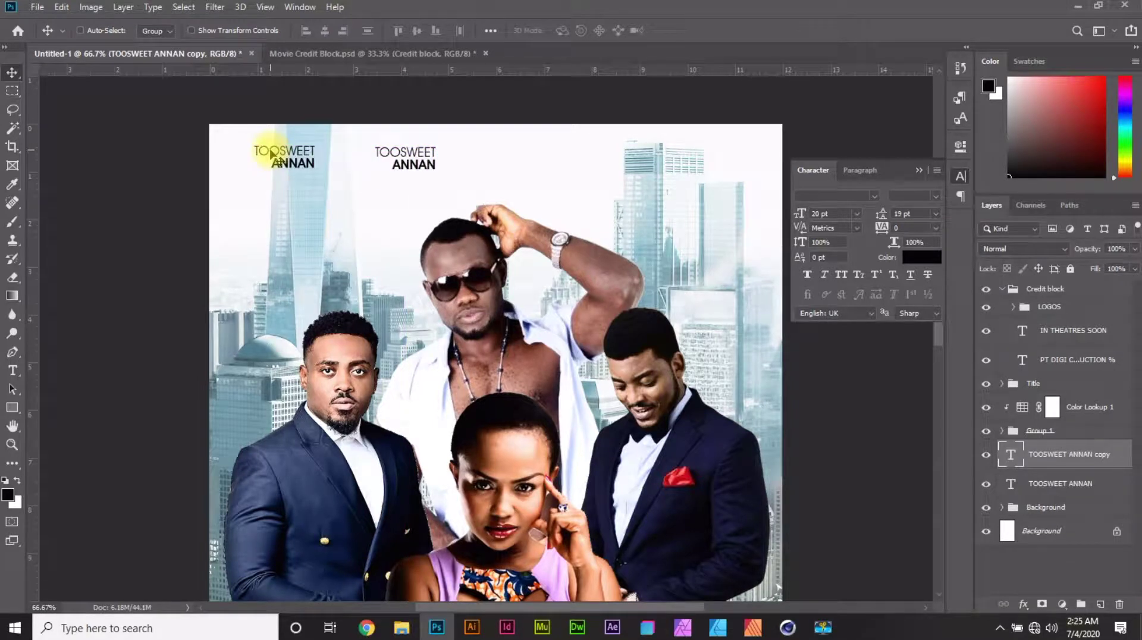
{"action": "left_click", "coordinate": [14, 373]}
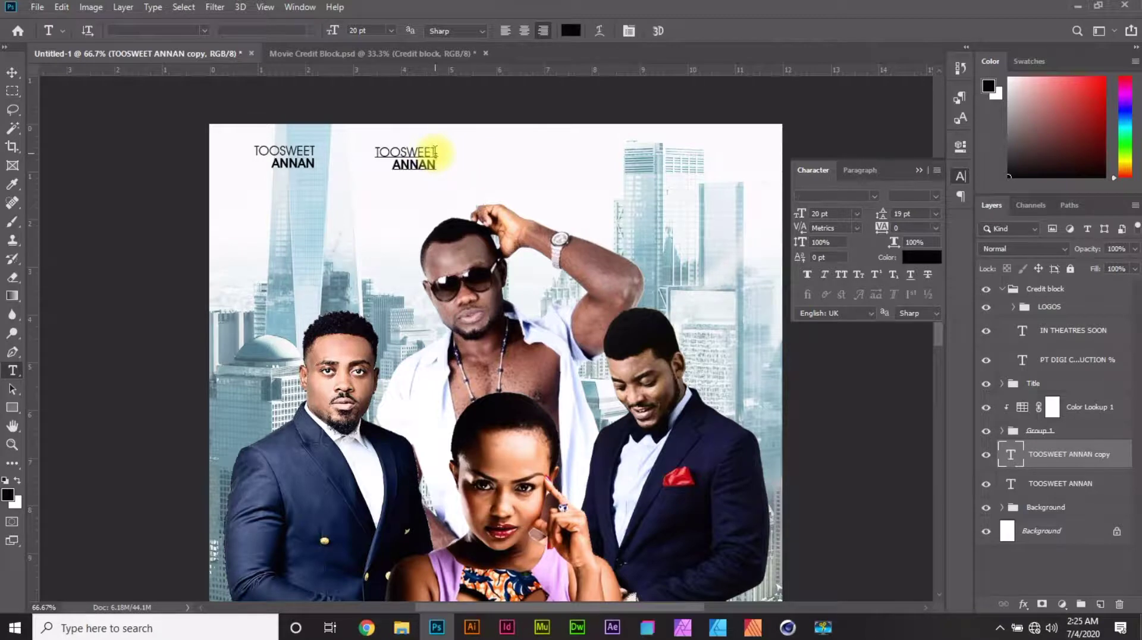
{"action": "left_click", "coordinate": [435, 152]}
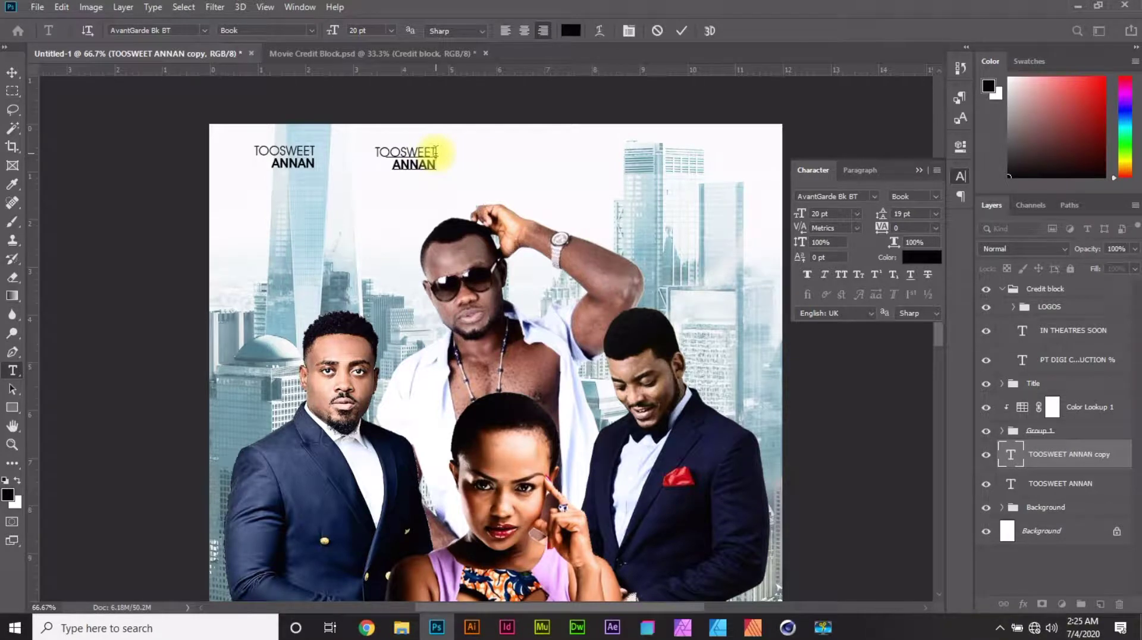
{"action": "key", "text": "BackSpace"}
{"action": "key", "text": "BackSpace"}
{"action": "key", "text": "BackSpace"}
{"action": "key", "text": "BackSpace"}
{"action": "key", "text": "BackSpace"}
{"action": "type", "text": "DAVI"}
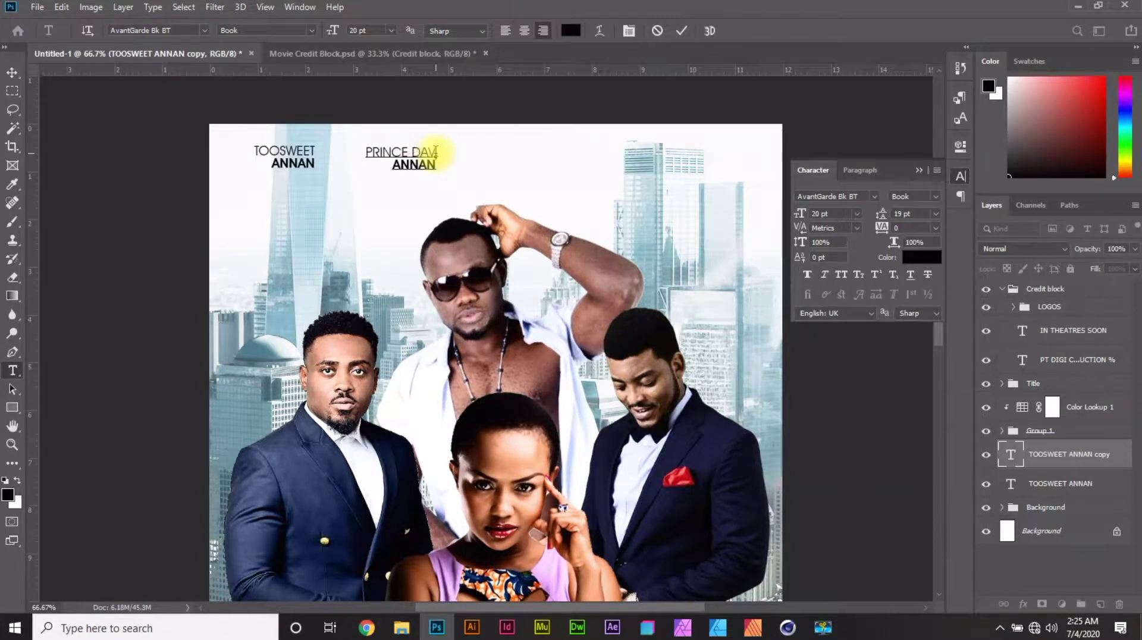
{"action": "type", "text": "D"}
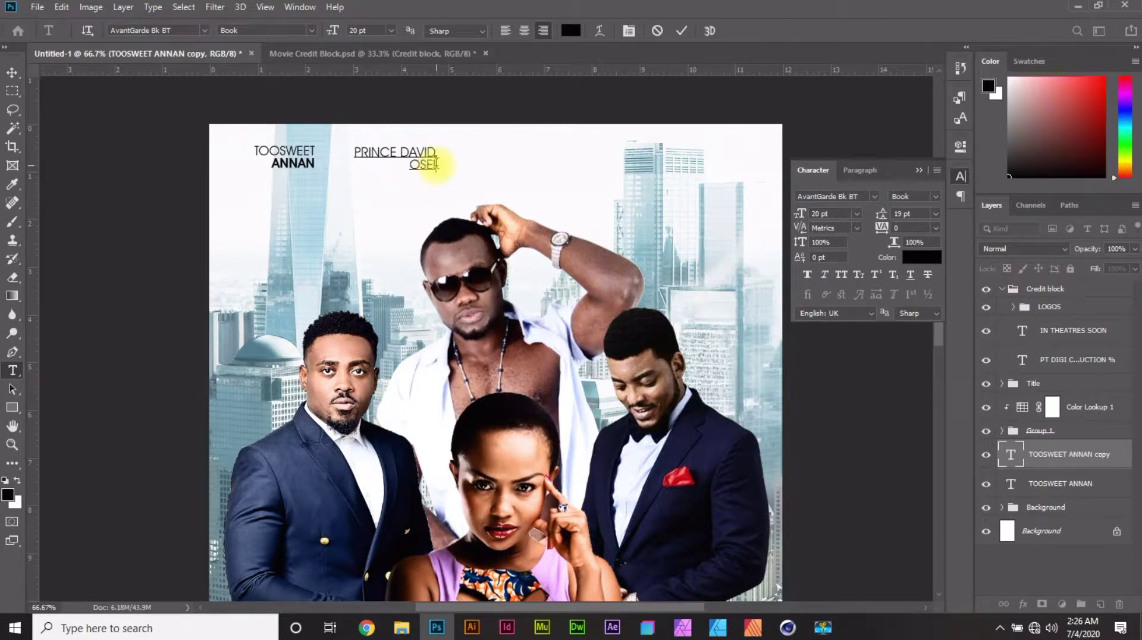
Set the surname line of the second actor's name to the Demi font style.
{"action": "left_click_drag", "start_coordinate": [410, 165], "coordinate": [438, 164]}
{"action": "left_click", "coordinate": [937, 198]}
{"action": "left_click", "coordinate": [927, 233]}
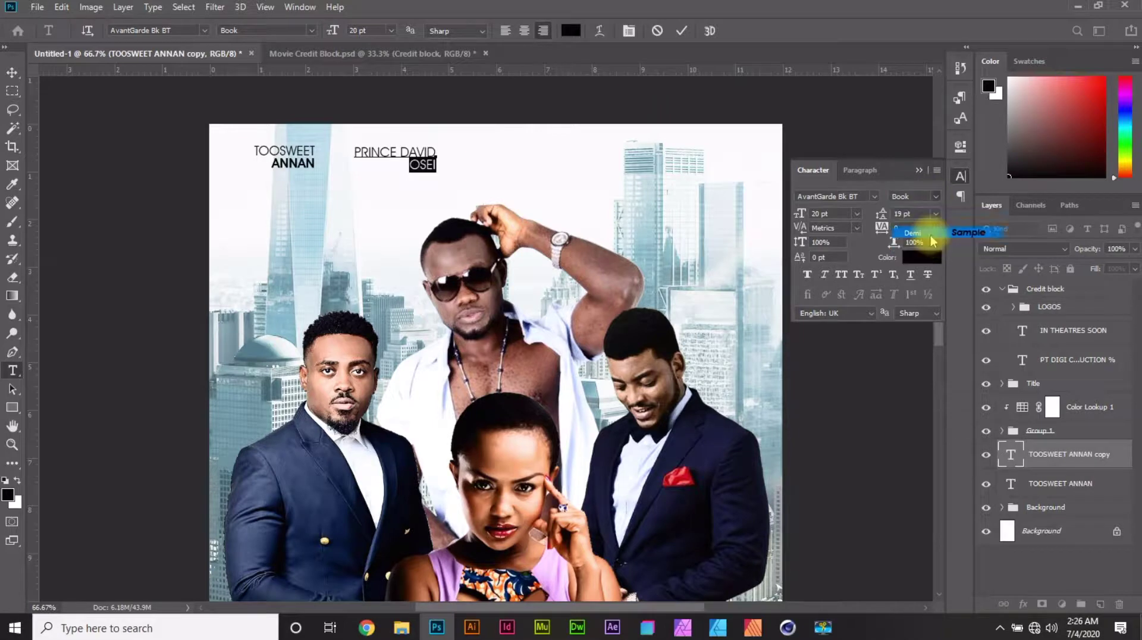
{"action": "left_click", "coordinate": [13, 72]}
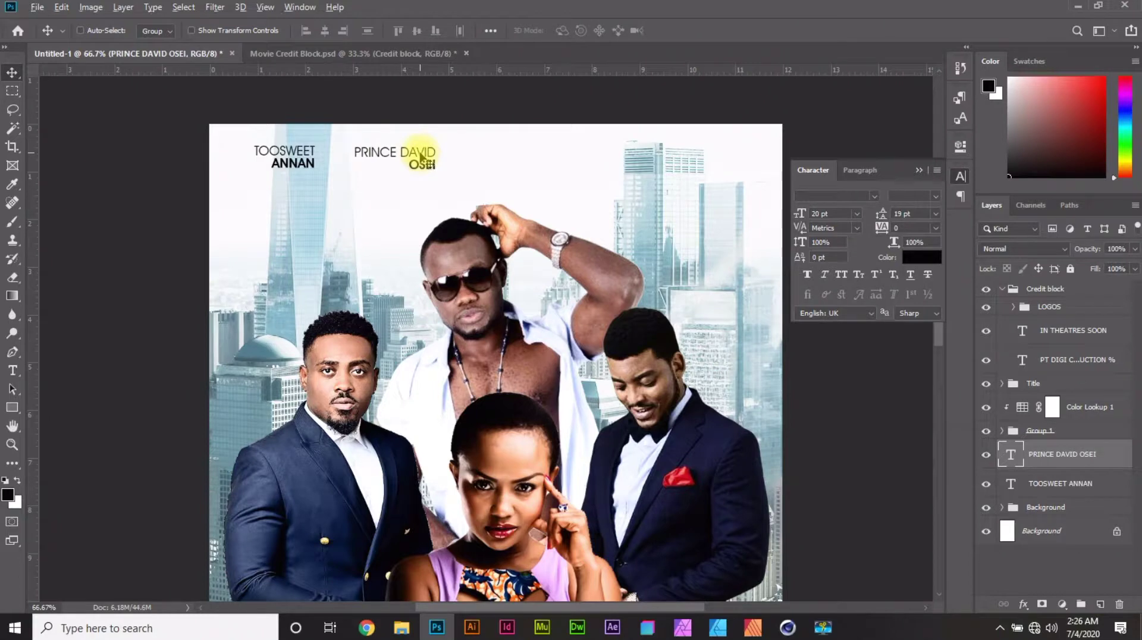
Duplicate the second actor's name further right and replace both lines with the third actor's first name and surname.
{"action": "left_click_drag", "start_coordinate": [420, 158], "coordinate": [560, 157]}
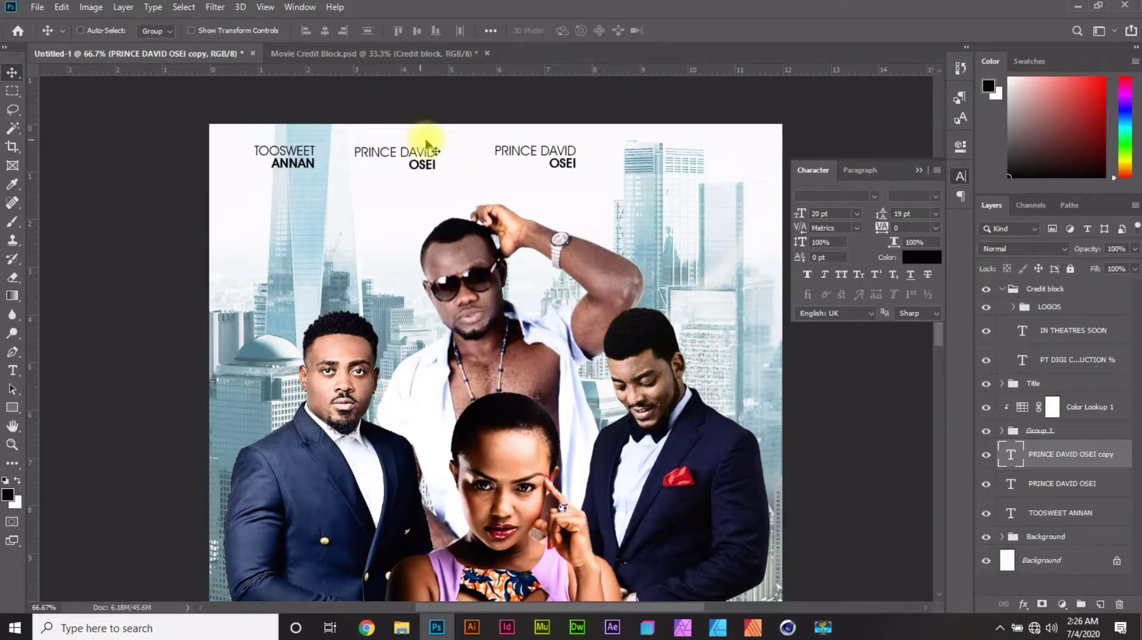
{"action": "left_click", "coordinate": [12, 369]}
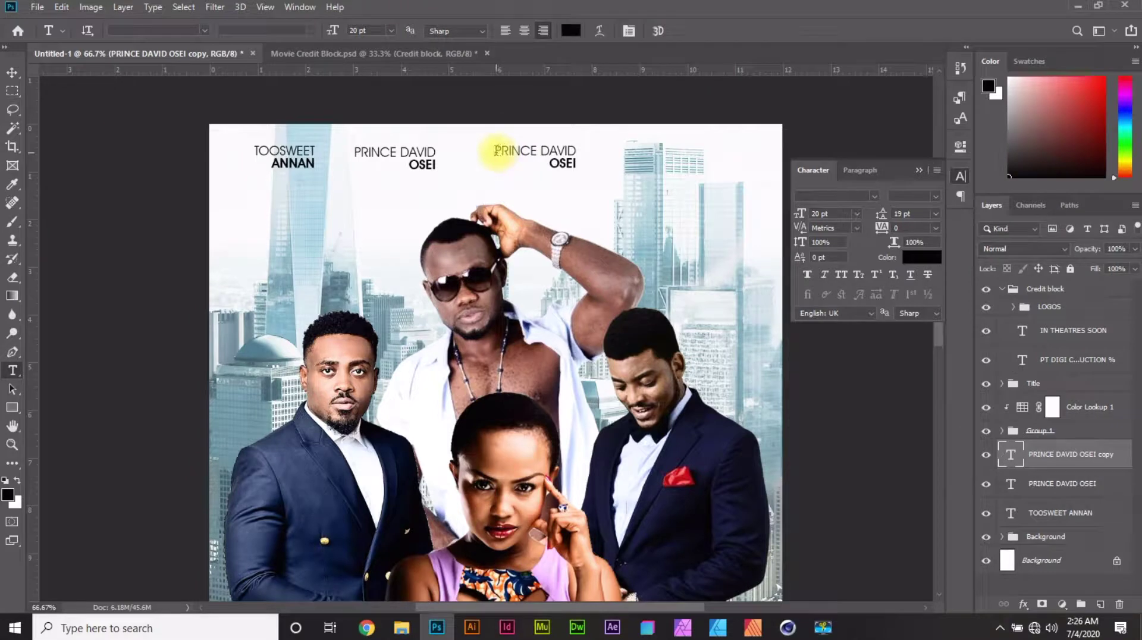
{"action": "left_click_drag", "start_coordinate": [495, 150], "coordinate": [588, 147]}
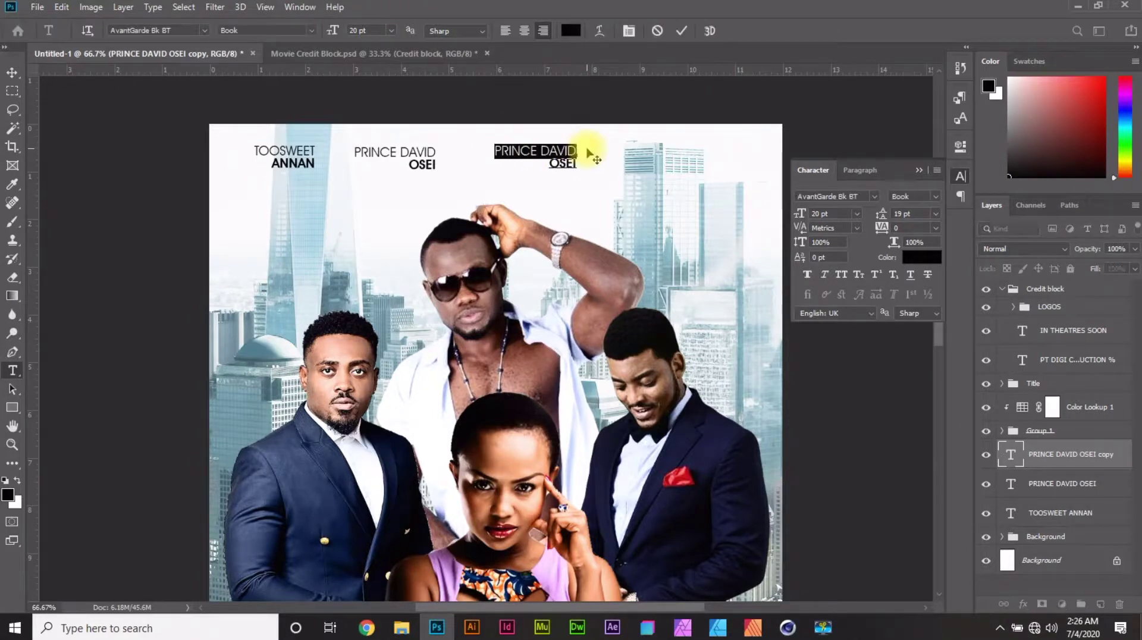
{"action": "type", "text": "JAMES"}
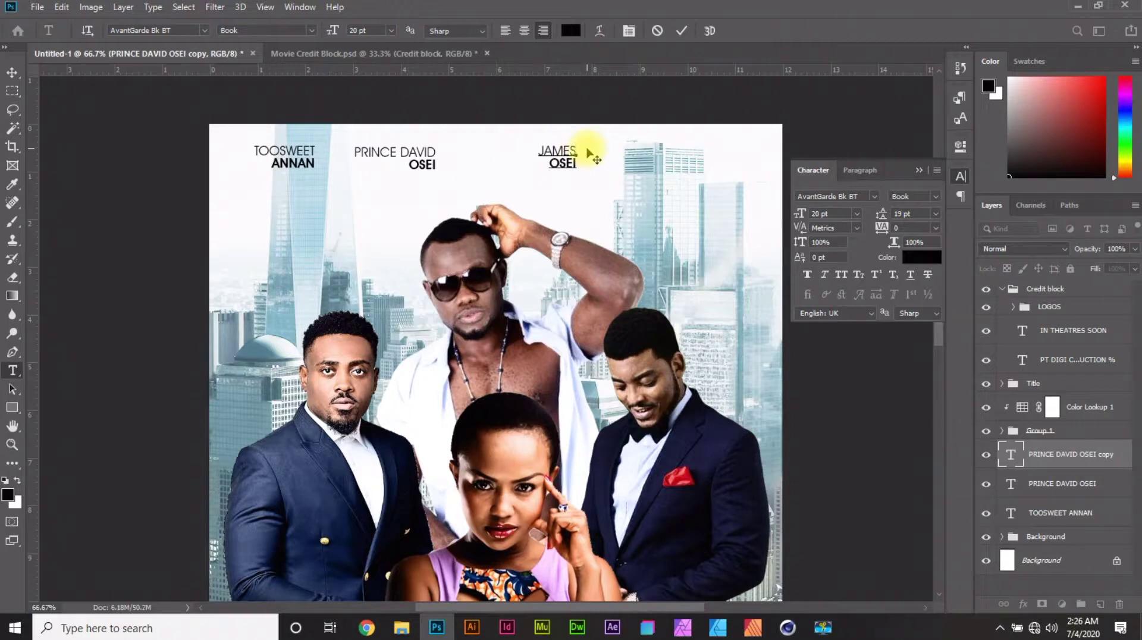
{"action": "left_click", "coordinate": [548, 163]}
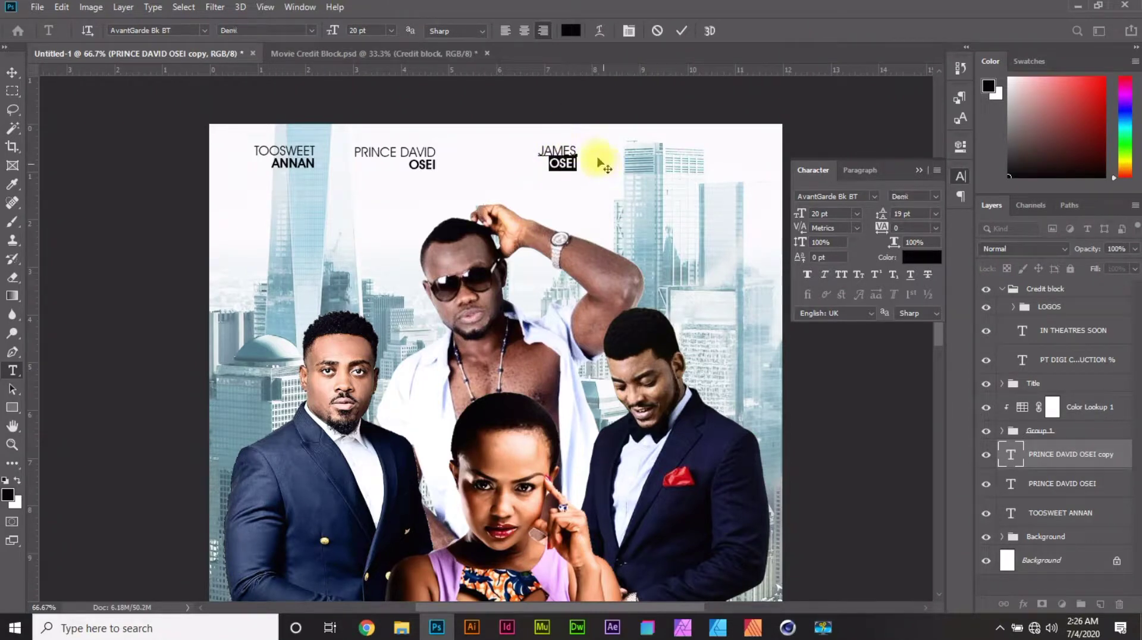
{"action": "type", "text": "GARDIN"}
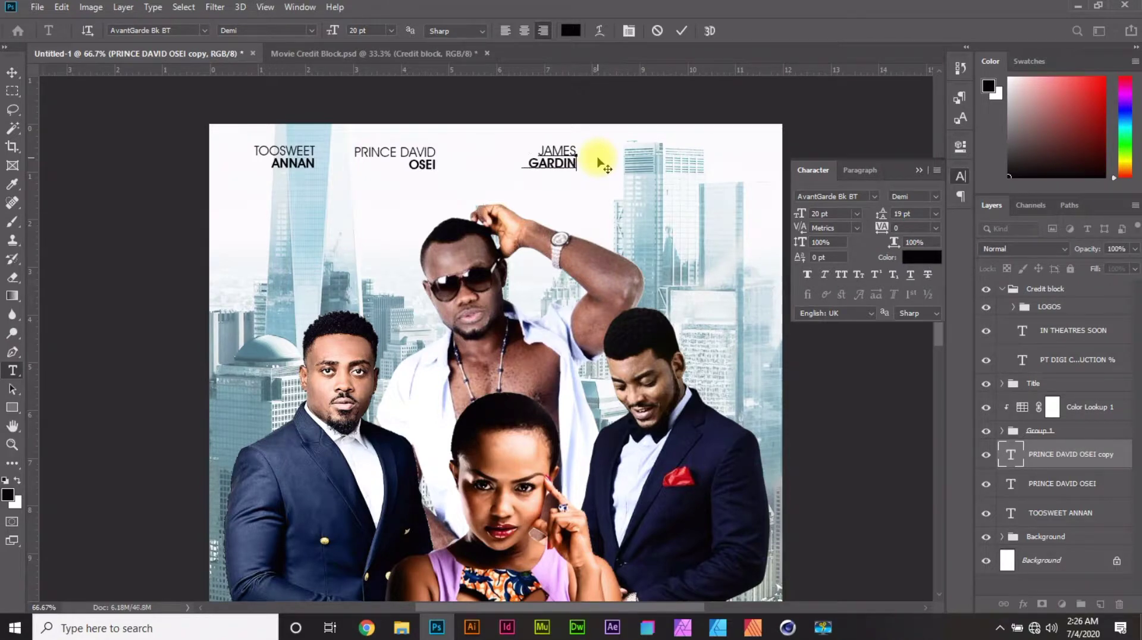
{"action": "type", "text": "ER"}
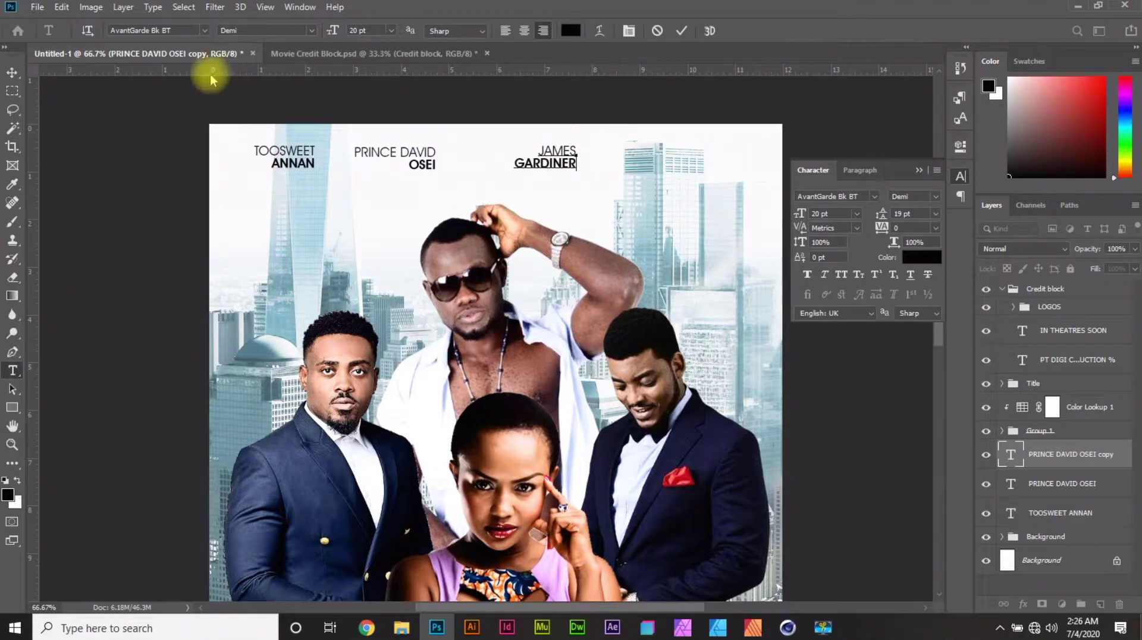
{"action": "left_click", "coordinate": [12, 72]}
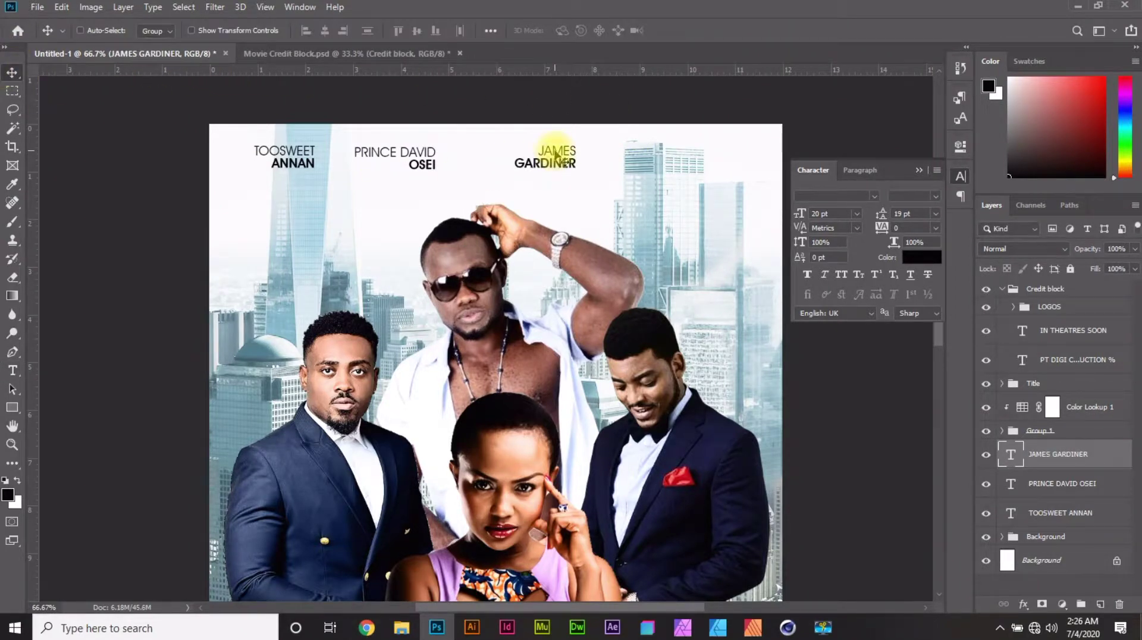
Duplicate the third actor's name further right and replace both lines with the fourth actor's first names and surname.
{"action": "left_click_drag", "start_coordinate": [555, 154], "coordinate": [696, 154]}
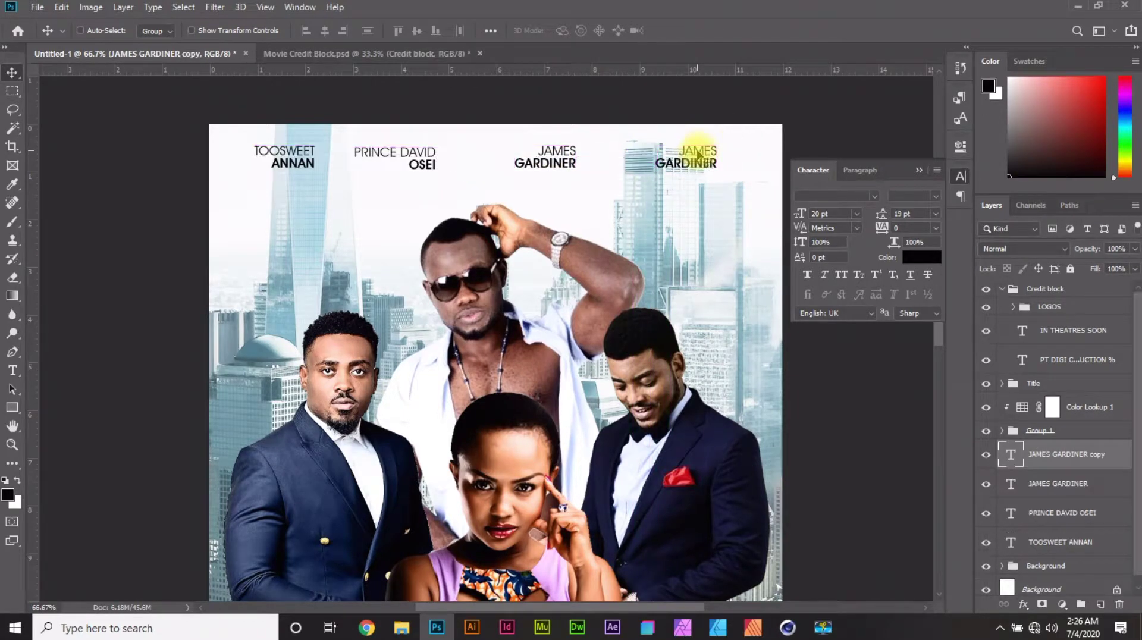
{"action": "left_click", "coordinate": [12, 370]}
{"action": "left_click_drag", "start_coordinate": [678, 150], "coordinate": [721, 150]}
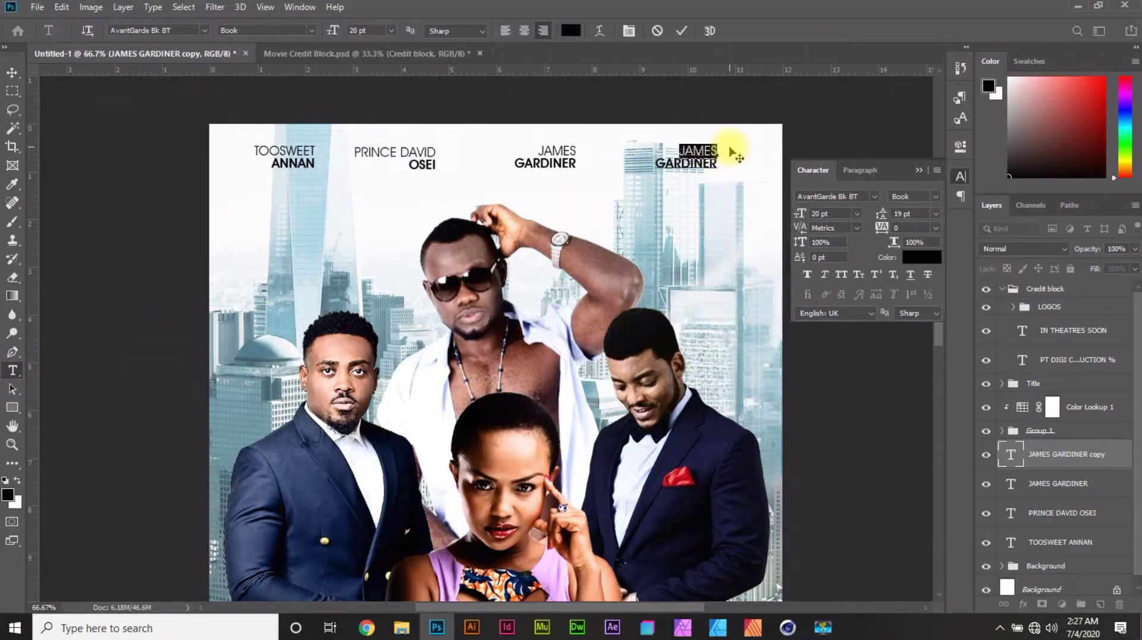
{"action": "type", "text": "NAN"}
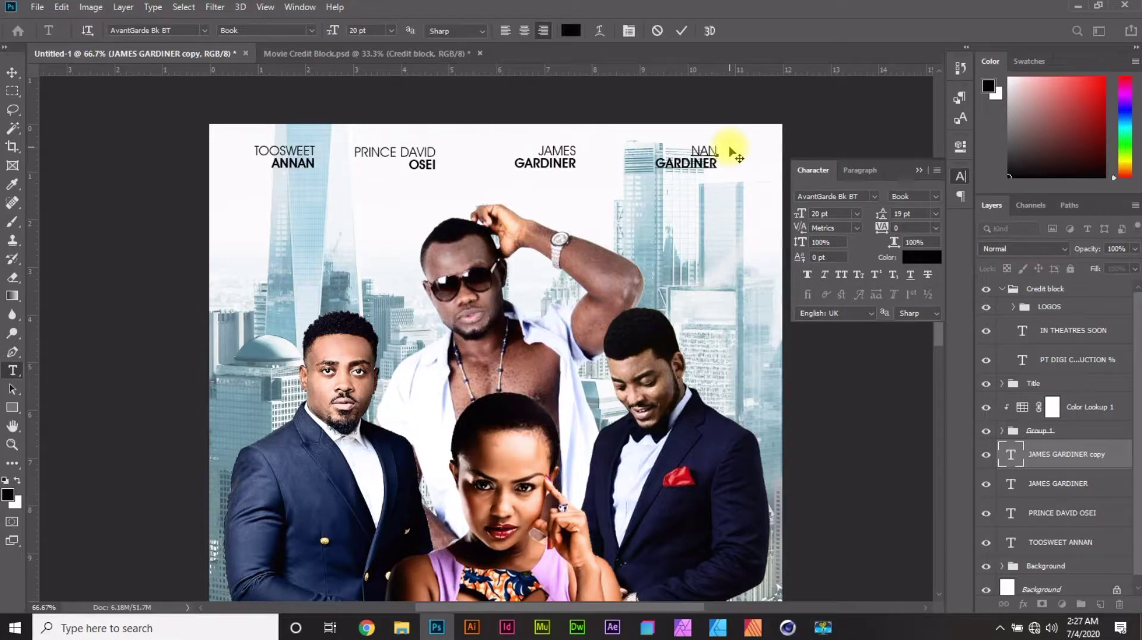
{"action": "type", "text": "A AMA"}
{"action": "left_click_drag", "start_coordinate": [656, 163], "coordinate": [755, 168]}
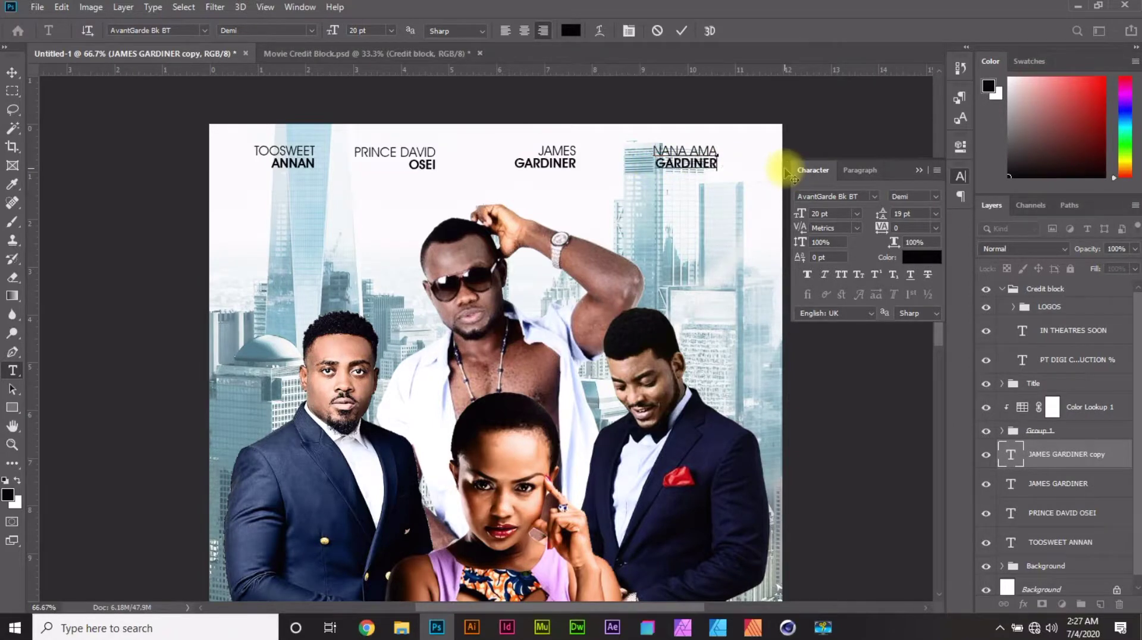
{"action": "type", "text": "Mc"}
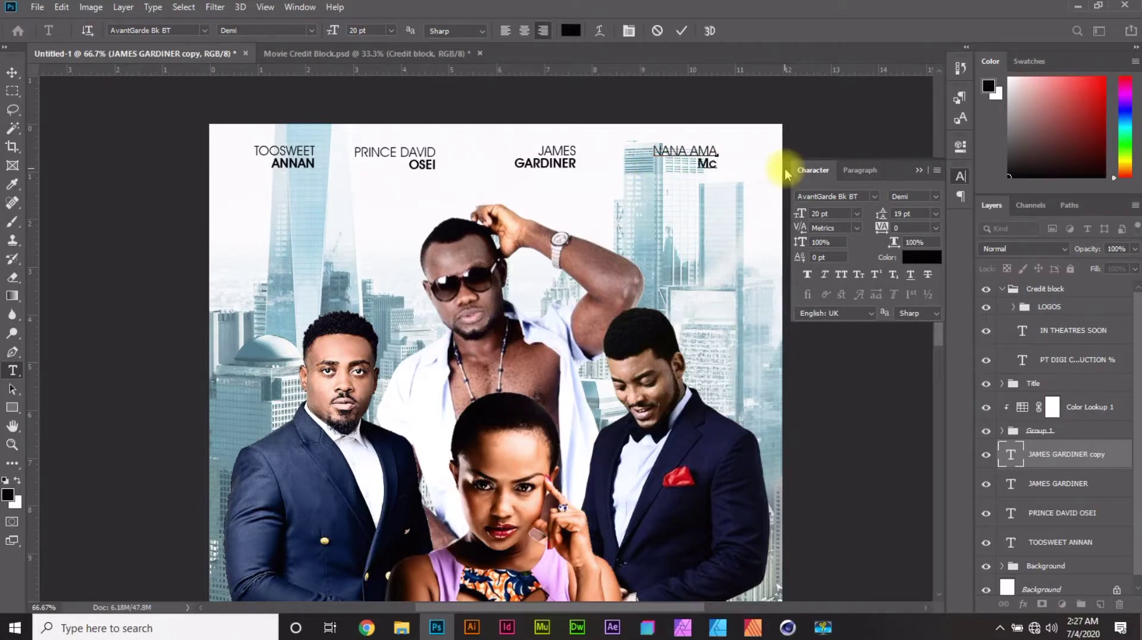
{"action": "type", "text": "BROWN"}
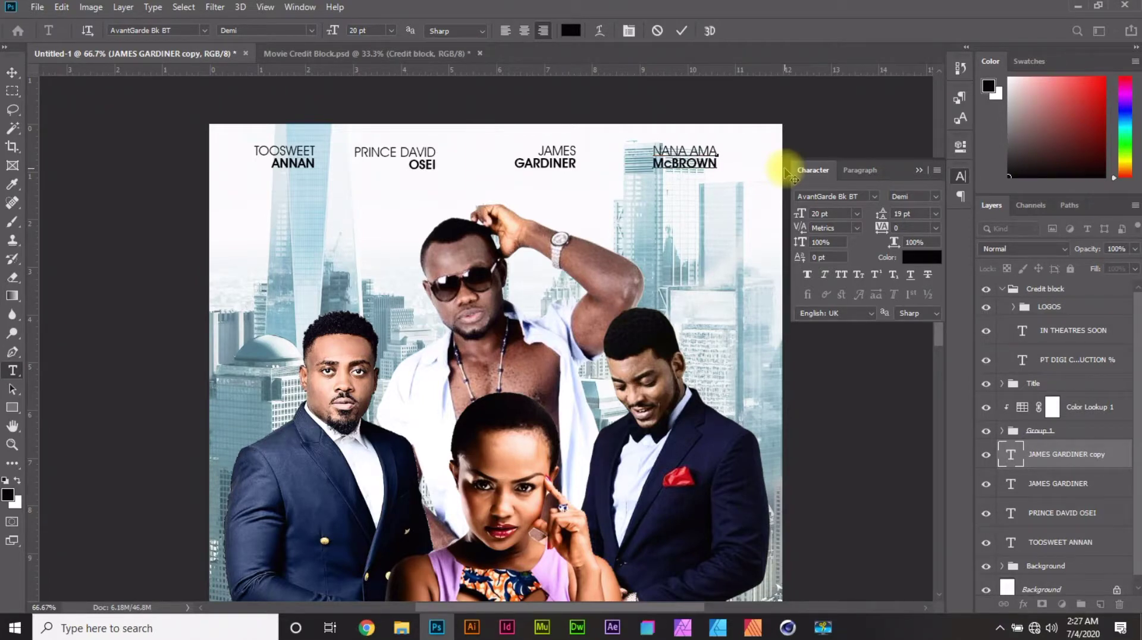
{"action": "left_click", "coordinate": [12, 72]}
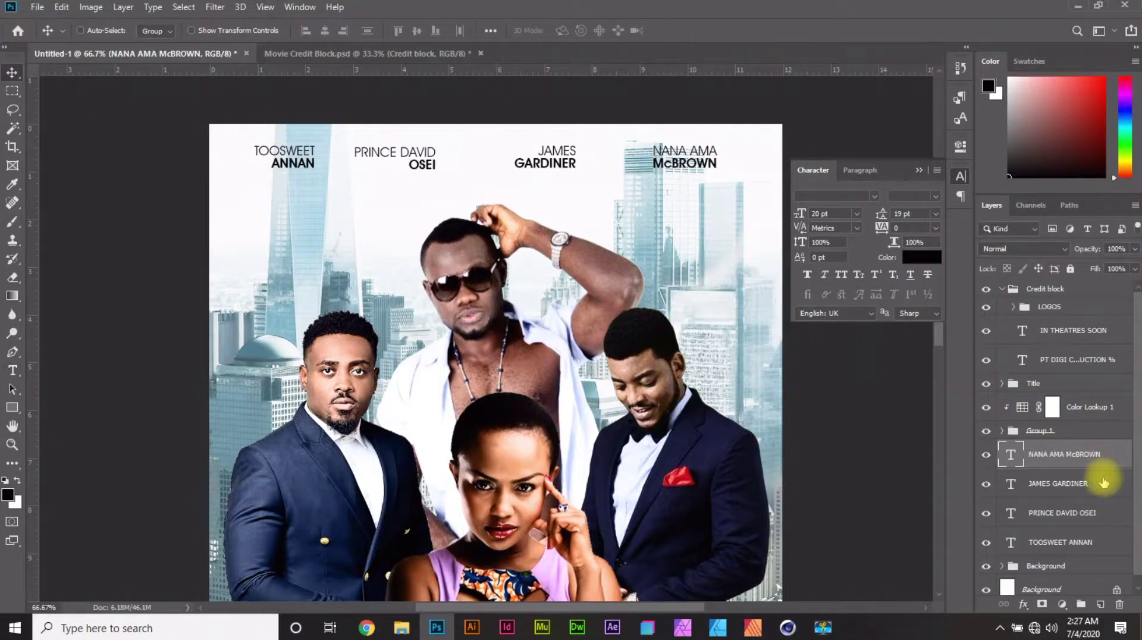
Move the four actor name layers above the Credit block group and distribute them evenly in the horizontal direction.
{"action": "left_click", "coordinate": [1057, 554], "text": "shift"}
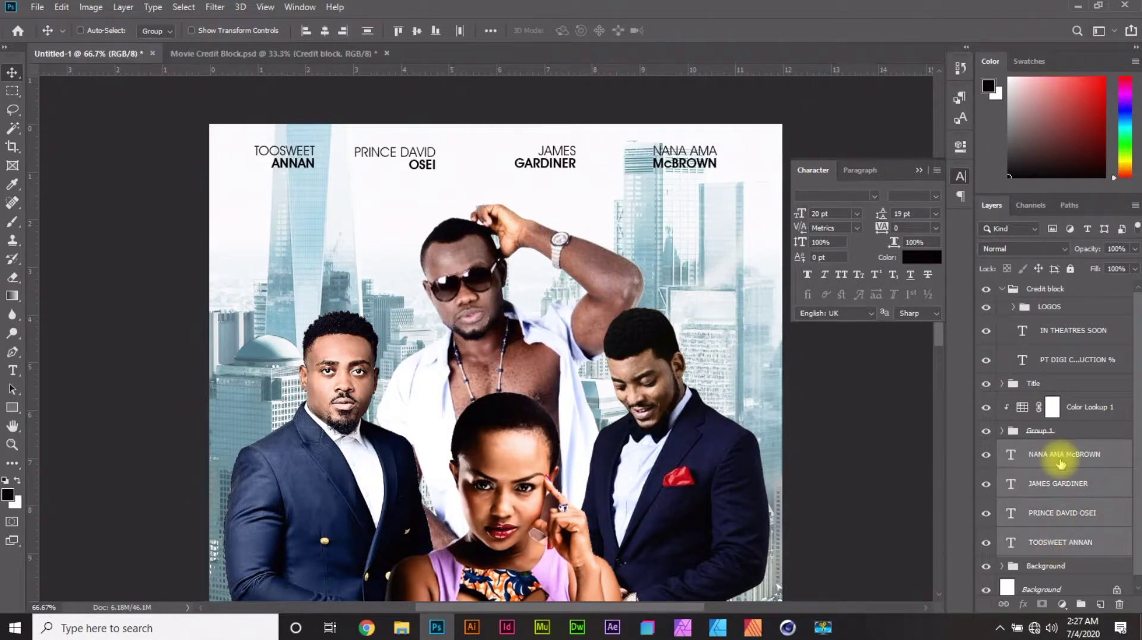
{"action": "left_click_drag", "start_coordinate": [1061, 463], "coordinate": [1041, 281]}
{"action": "left_click", "coordinate": [1003, 407]}
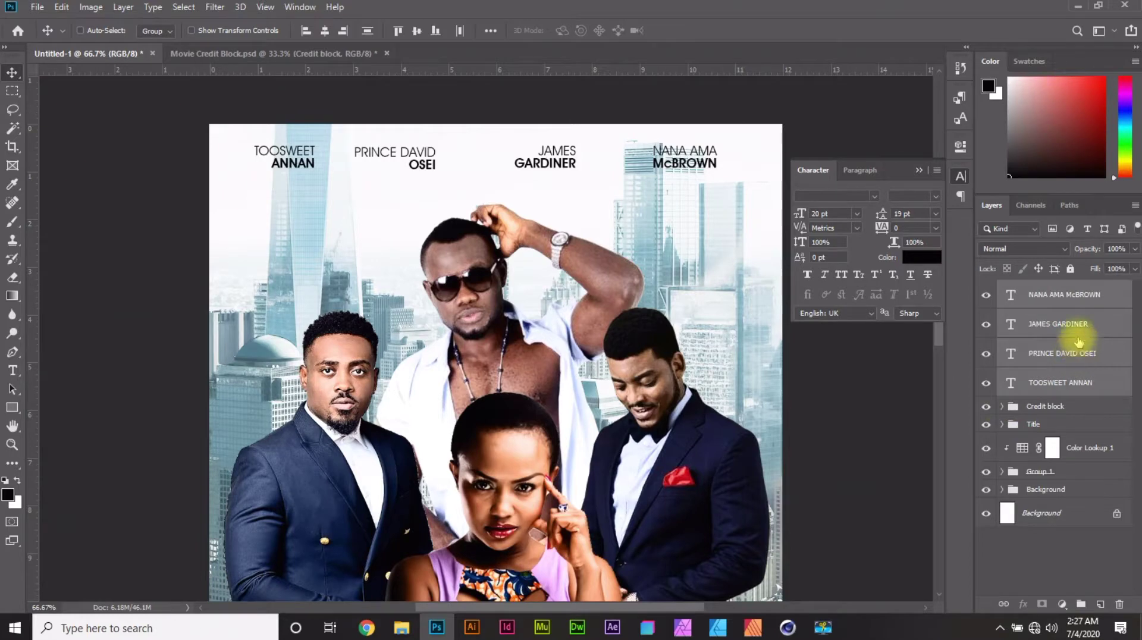
{"action": "left_click", "coordinate": [460, 31]}
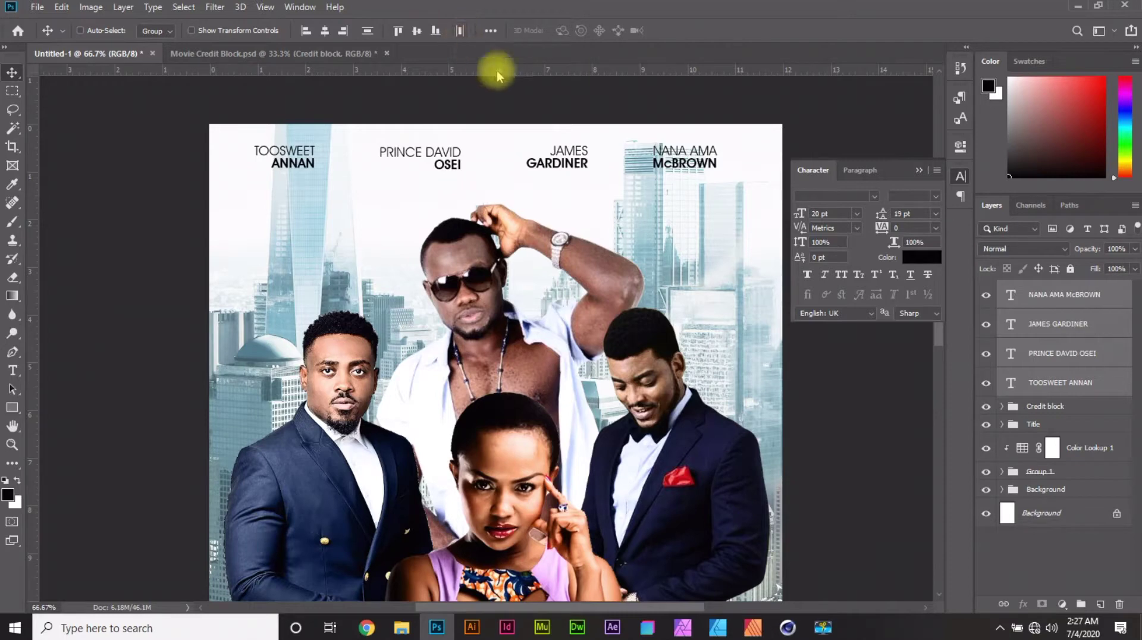
Group the four actor name layers and rename the group Names.
{"action": "key", "text": "ctrl+g"}
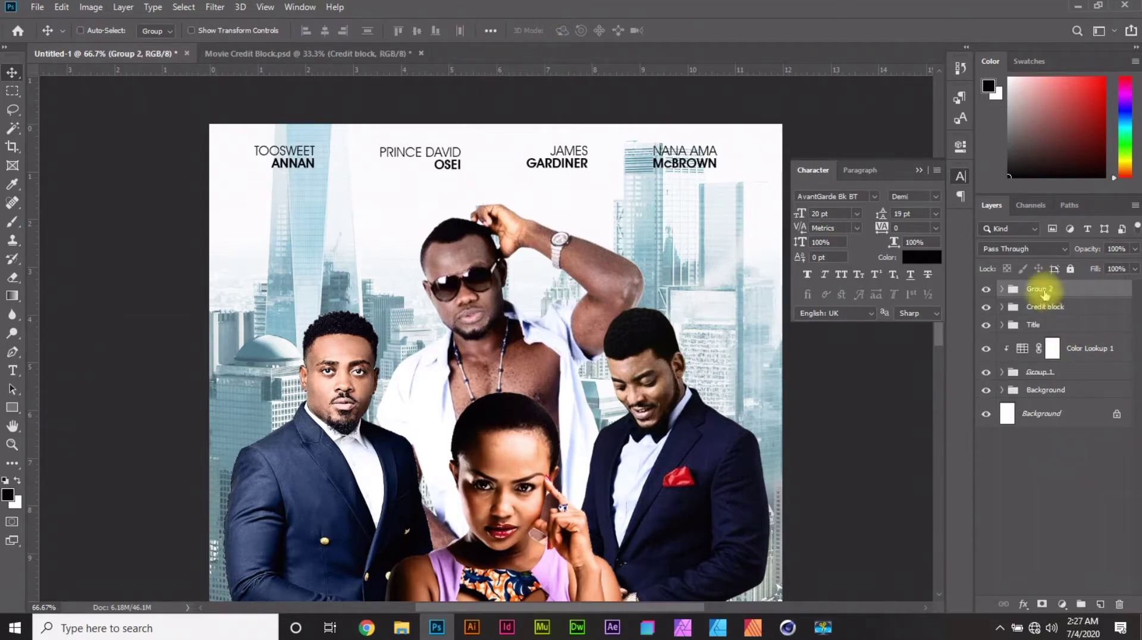
{"action": "double_click", "coordinate": [1040, 288]}
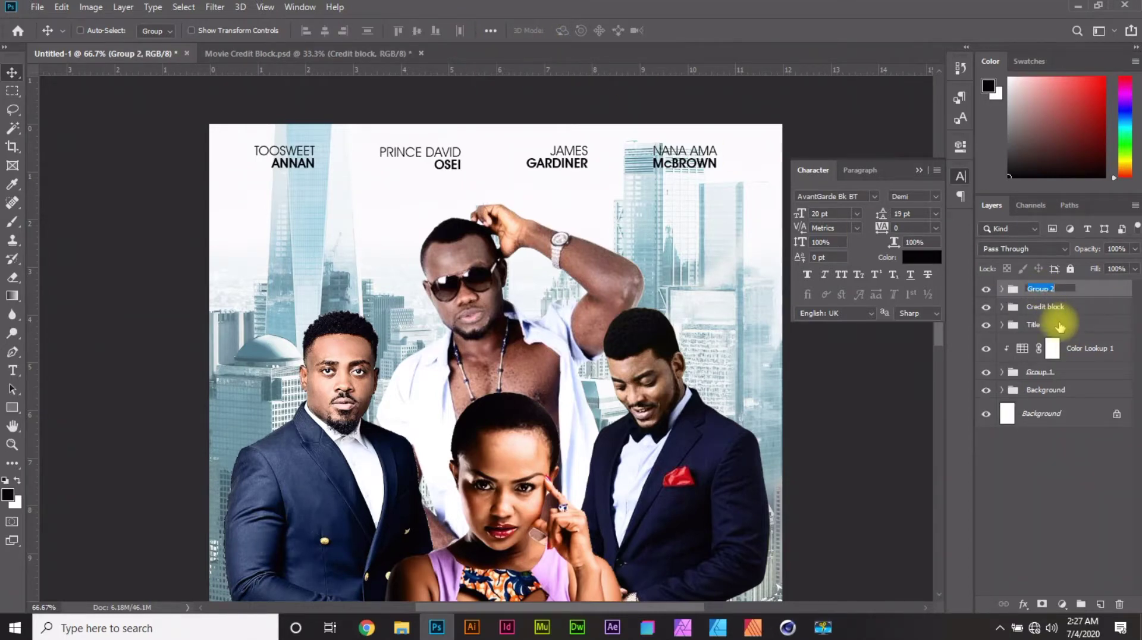
{"action": "type", "text": "n"}
{"action": "type", "text": "ames"}
{"action": "key", "text": "Return"}
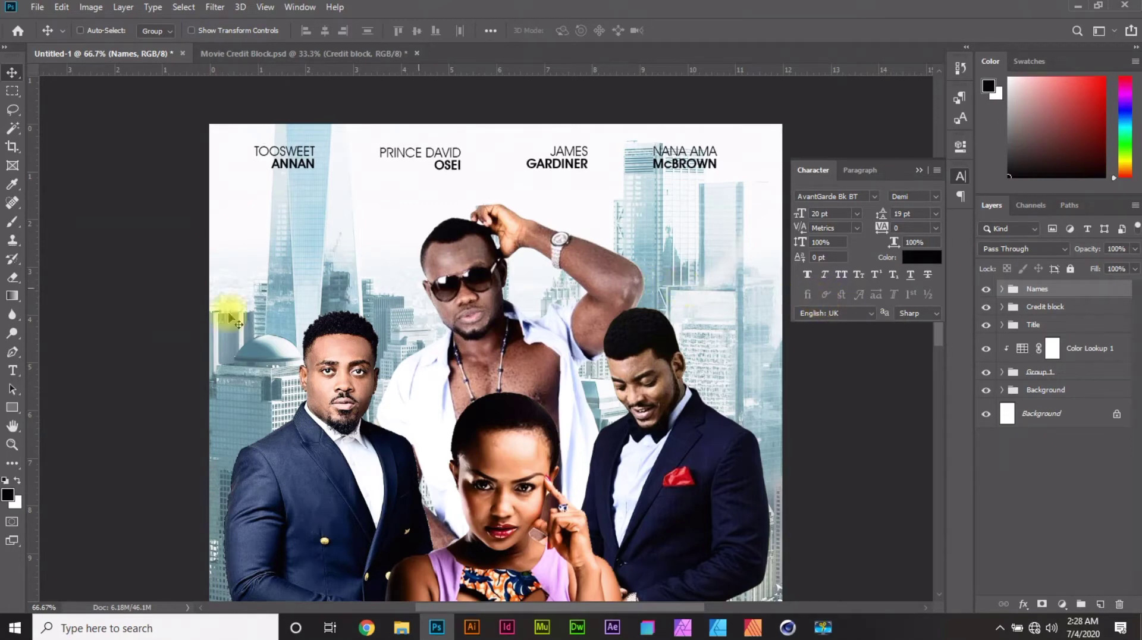
Examine the poster's layout from the actor names down to the credit block, finishing with the whole poster at 35% zoom.
{"action": "left_click", "coordinate": [12, 445]}
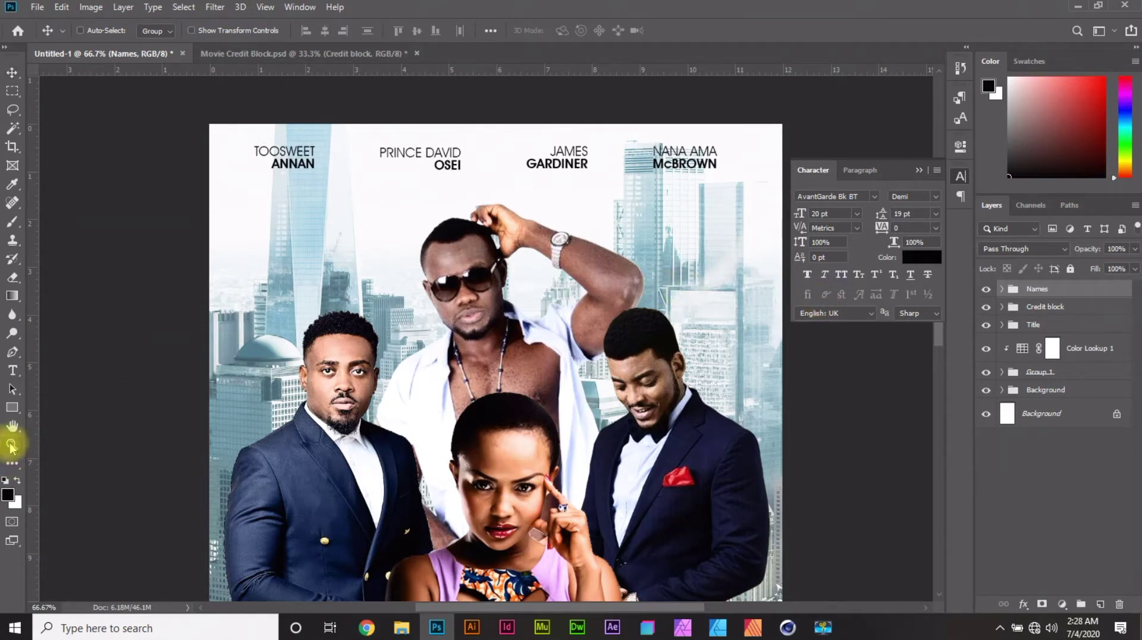
{"action": "left_click", "coordinate": [513, 417], "text": "alt"}
{"action": "left_click", "coordinate": [524, 404], "text": "alt"}
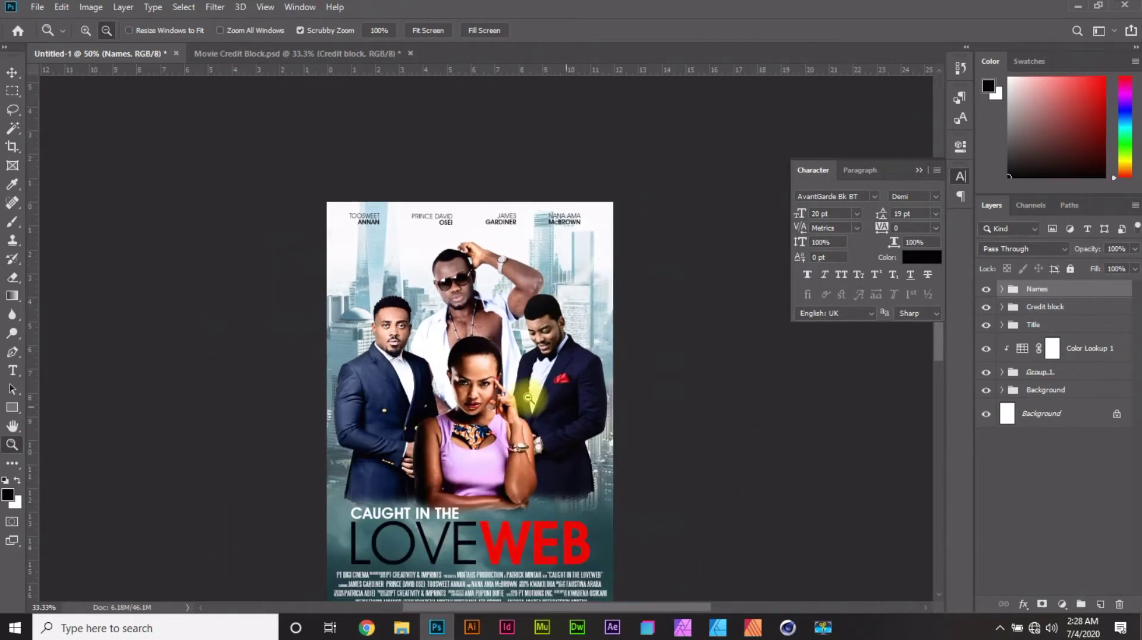
{"action": "scroll", "coordinate": [529, 363], "scroll_direction": "down", "scroll_amount": 3}
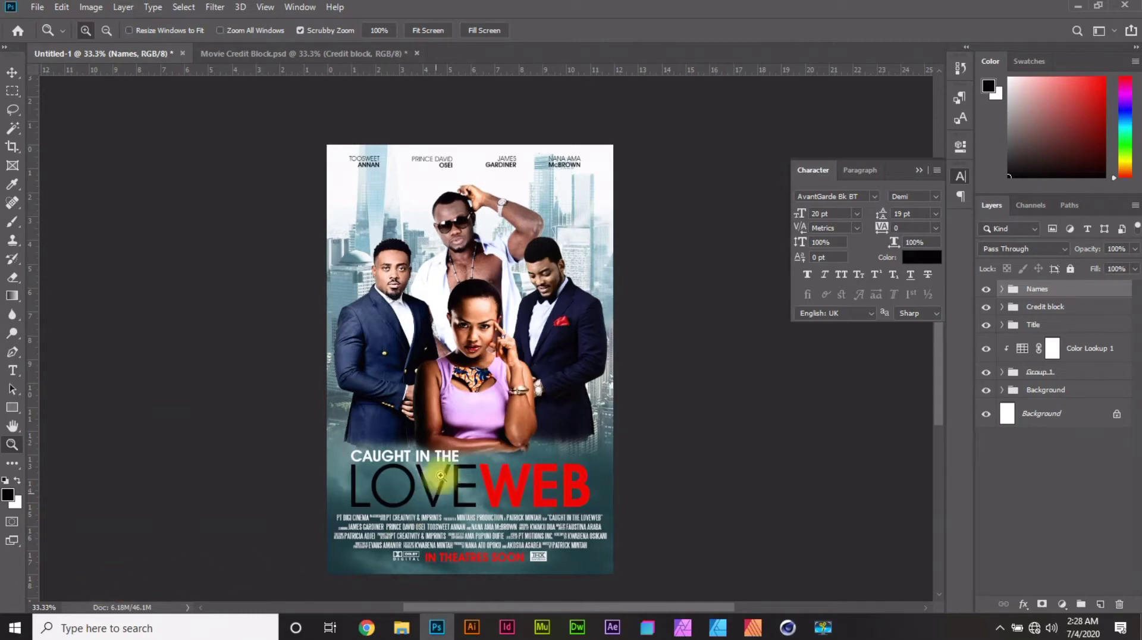
{"action": "left_click", "coordinate": [448, 440]}
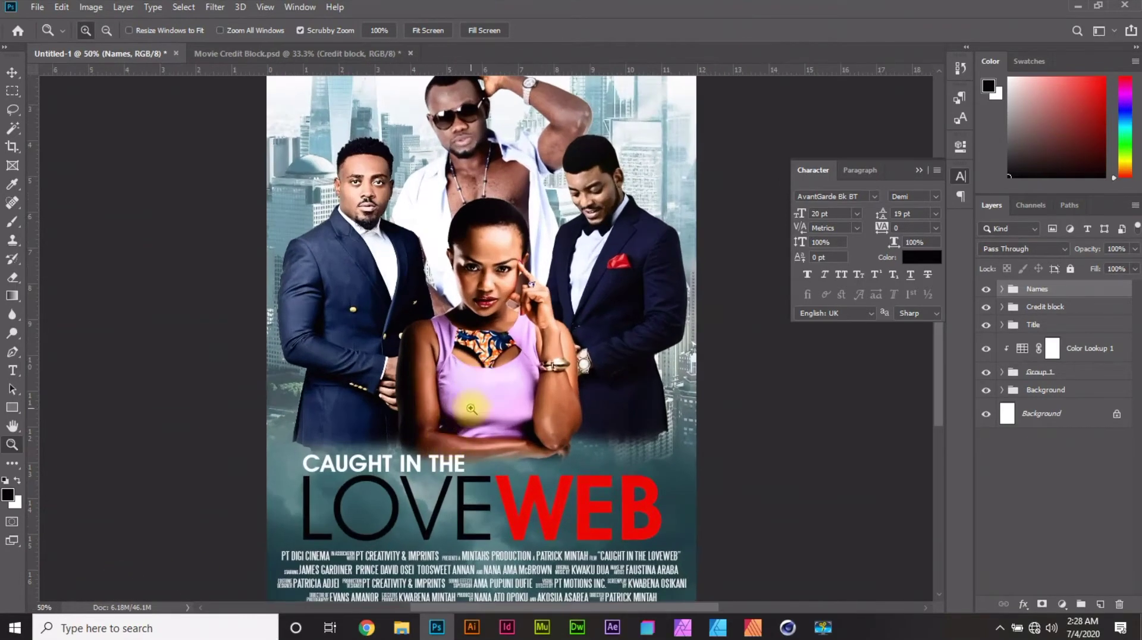
{"action": "scroll", "coordinate": [471, 409], "scroll_direction": "up", "scroll_amount": 7}
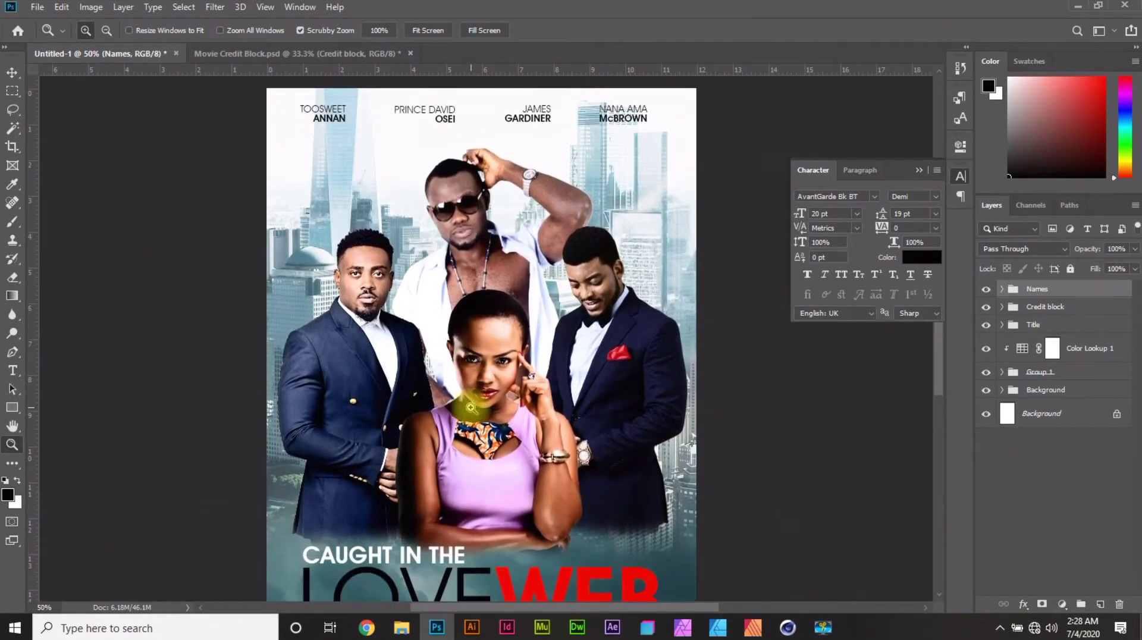
{"action": "scroll", "coordinate": [471, 408], "scroll_direction": "down", "scroll_amount": 10}
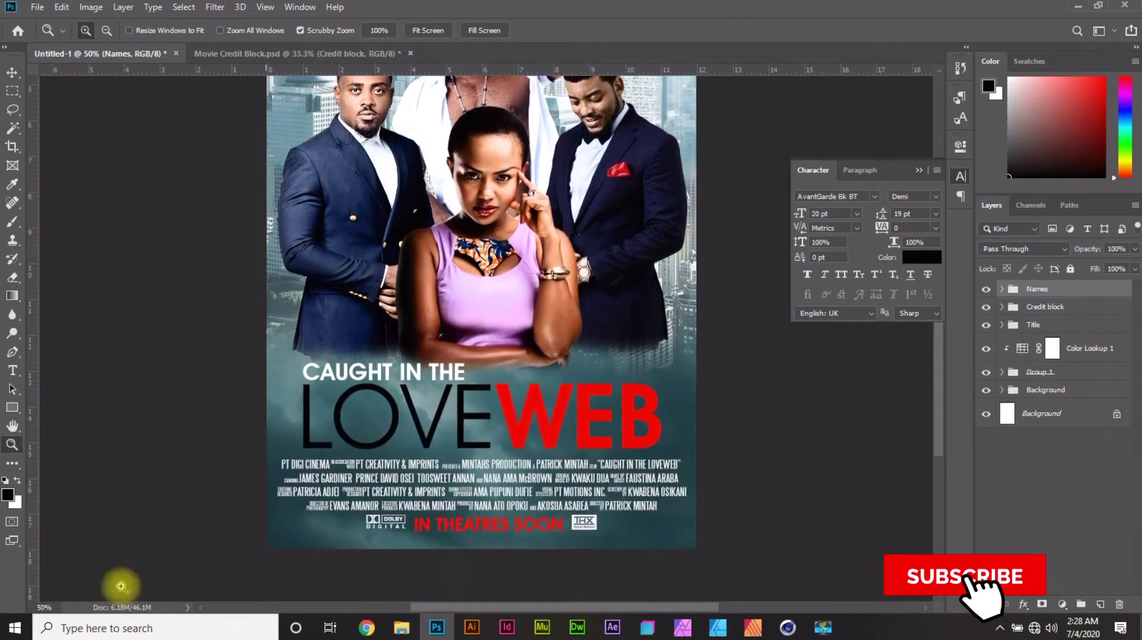
{"action": "left_click", "coordinate": [45, 607]}
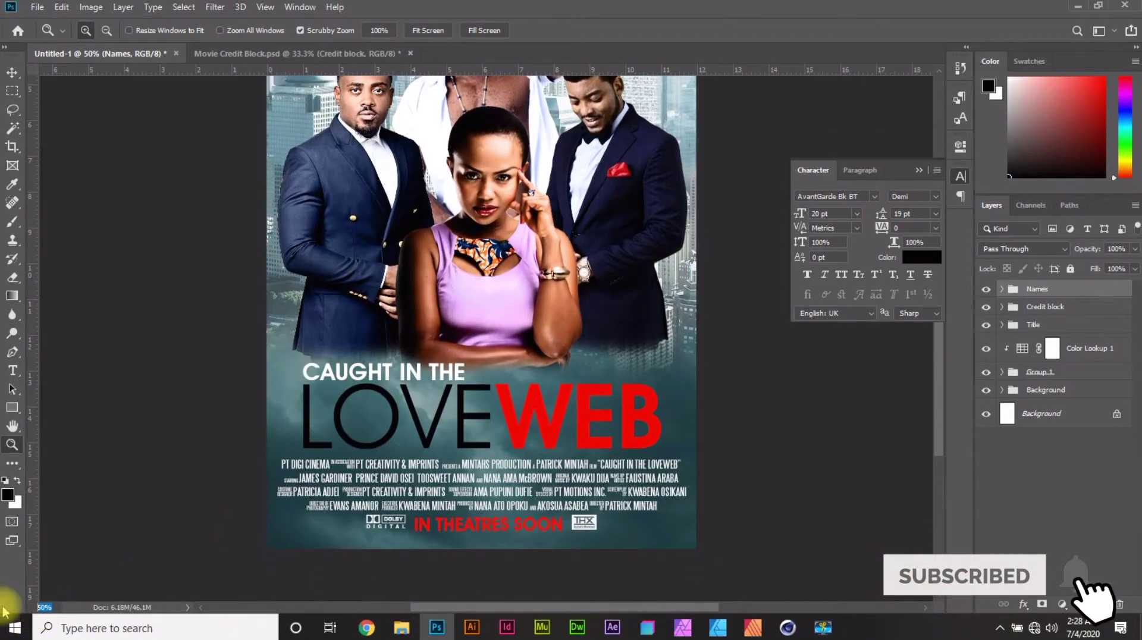
{"action": "type", "text": "35"}
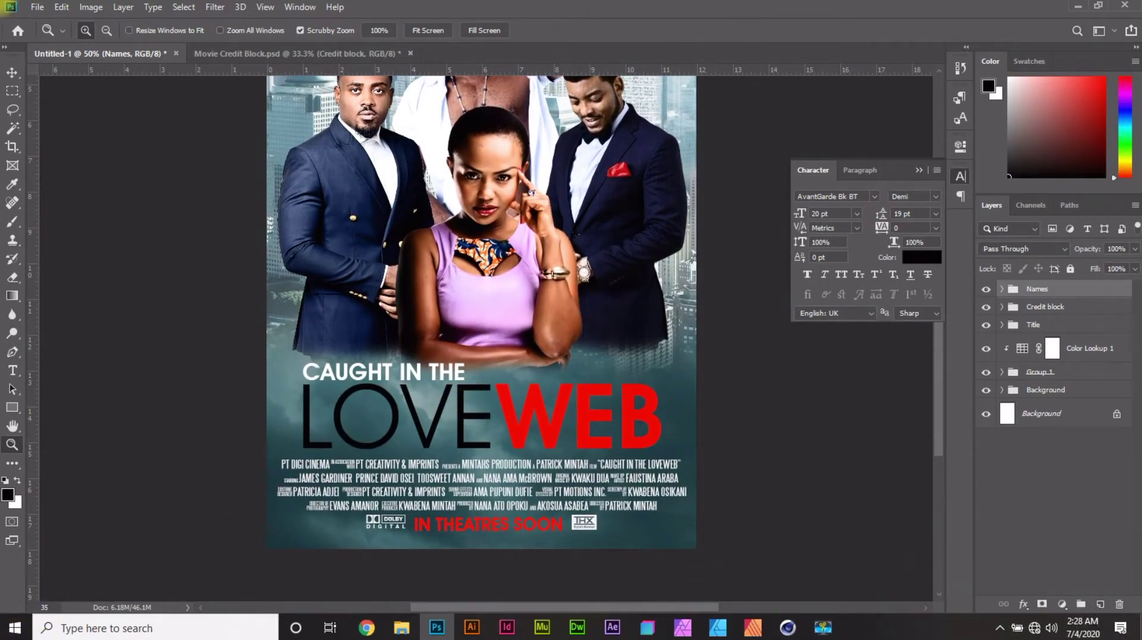
{"action": "key", "text": "Return"}
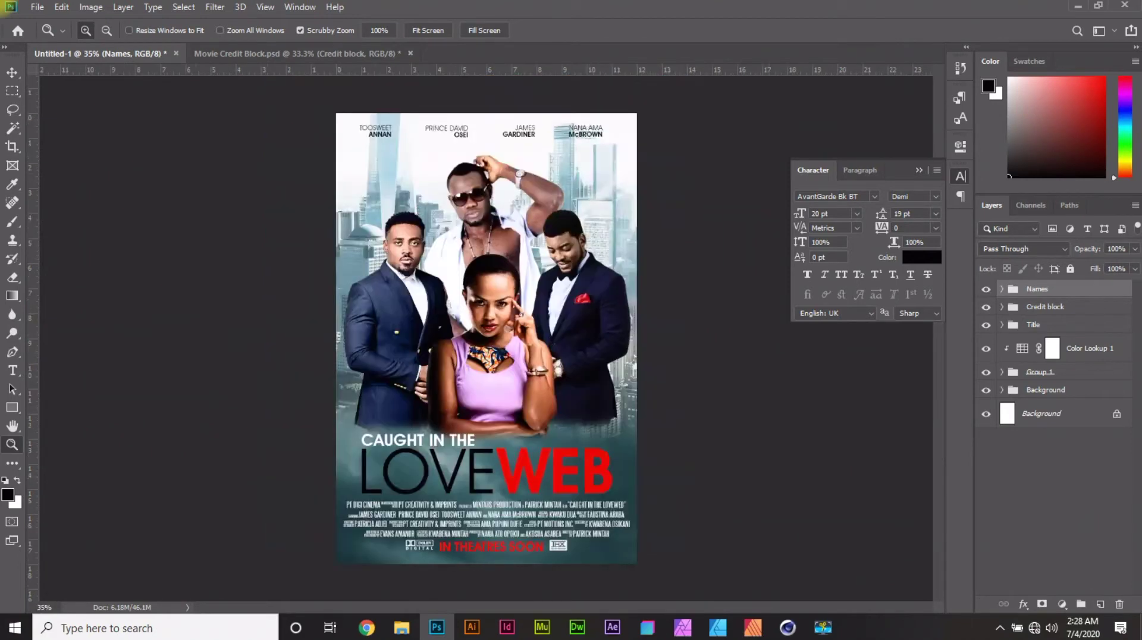
{"action": "left_click", "coordinate": [12, 72]}
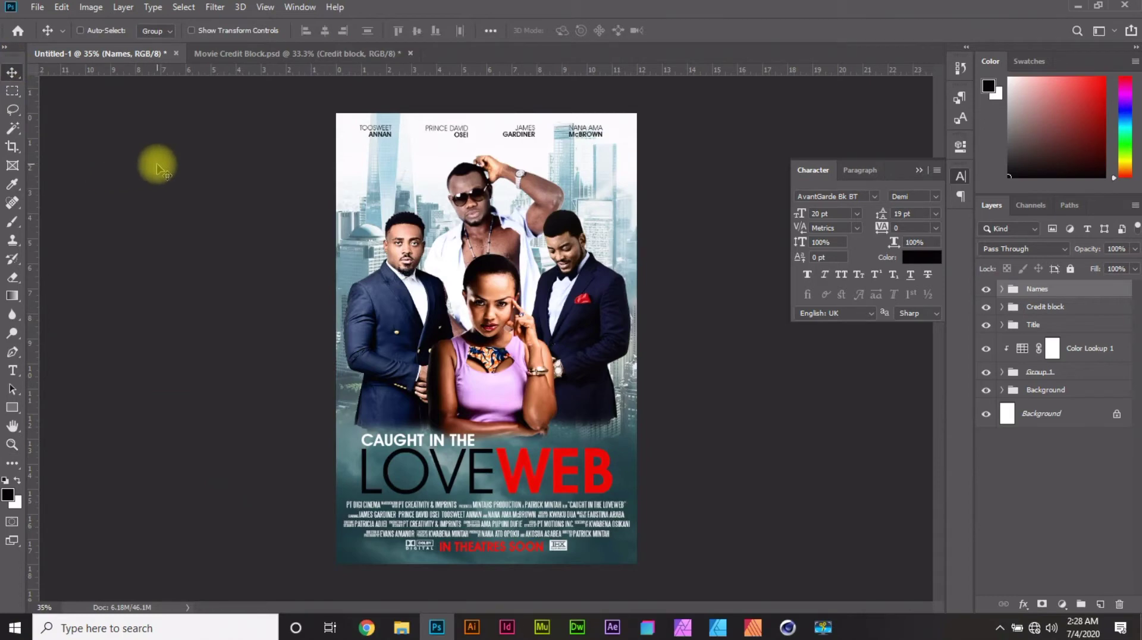